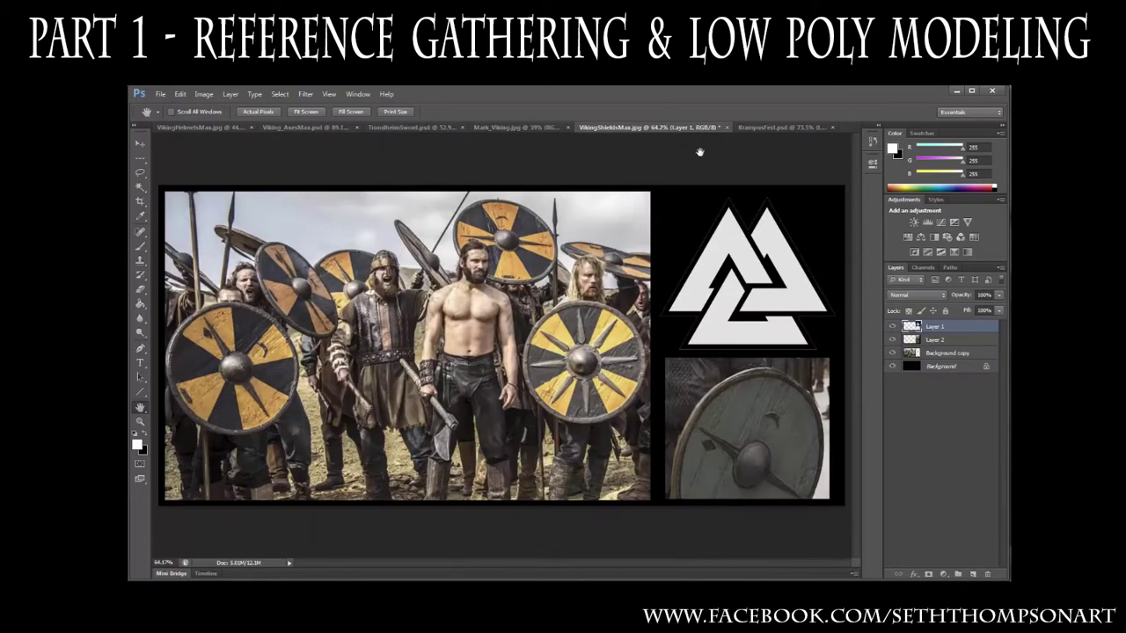
Step: Look over the Viking axe and shield reference images in Photoshop and on the reference planes in 3ds Max
{"action": "left_click", "coordinate": [306, 128]}
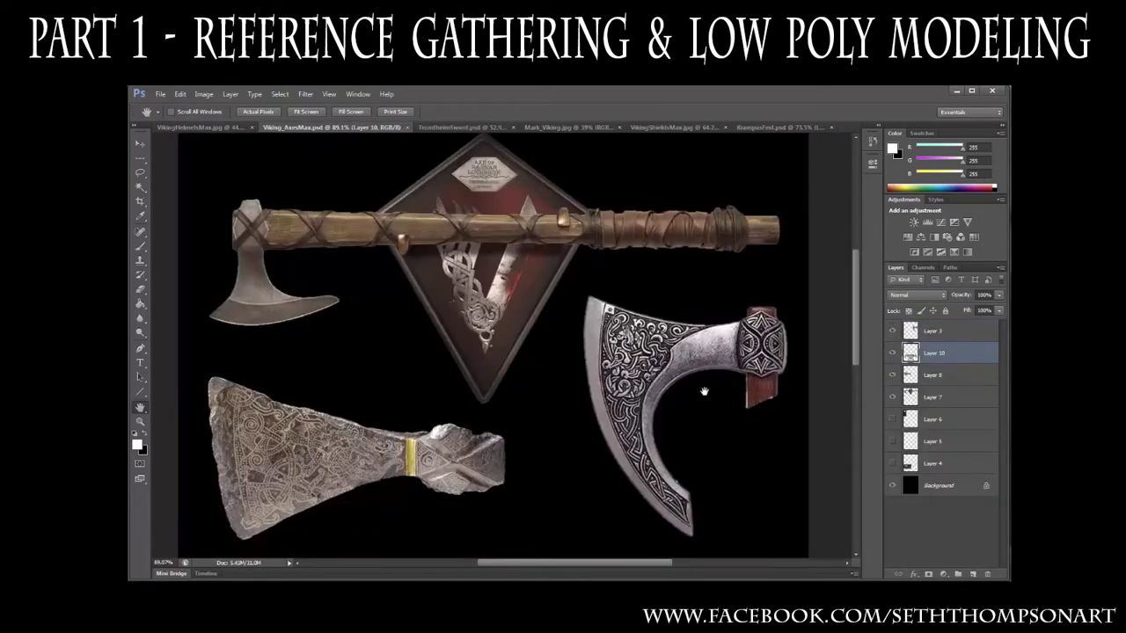
{"action": "key", "text": "ctrl+Tab"}
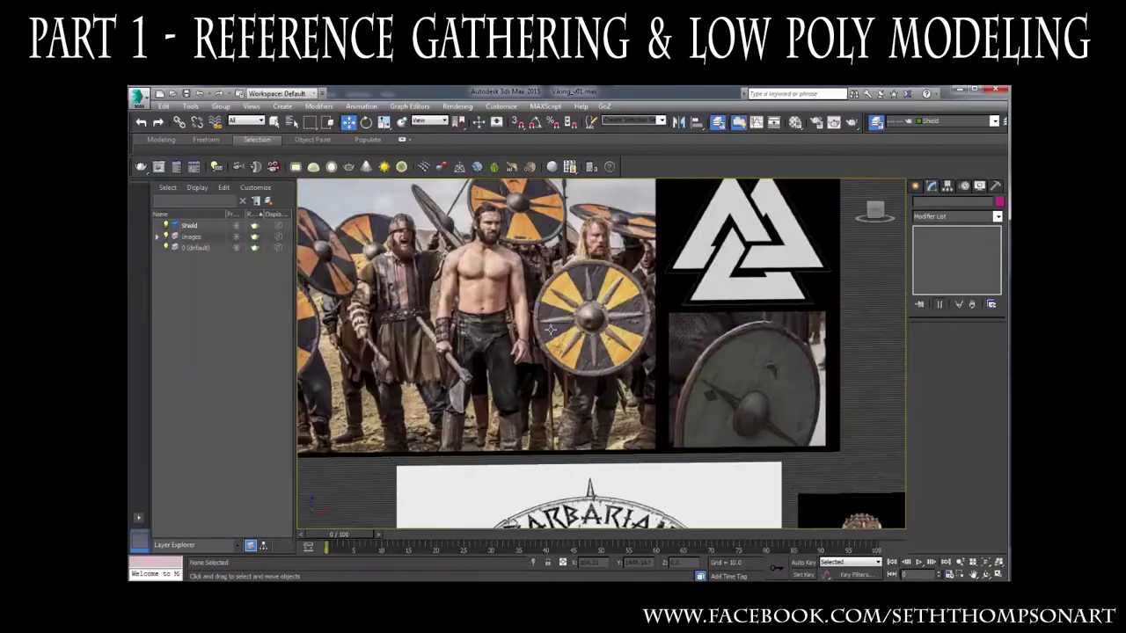
{"action": "scroll", "coordinate": [601, 352], "scroll_direction": "up", "scroll_amount": 5}
{"action": "left_click_drag", "start_coordinate": [576, 382], "coordinate": [614, 402]}
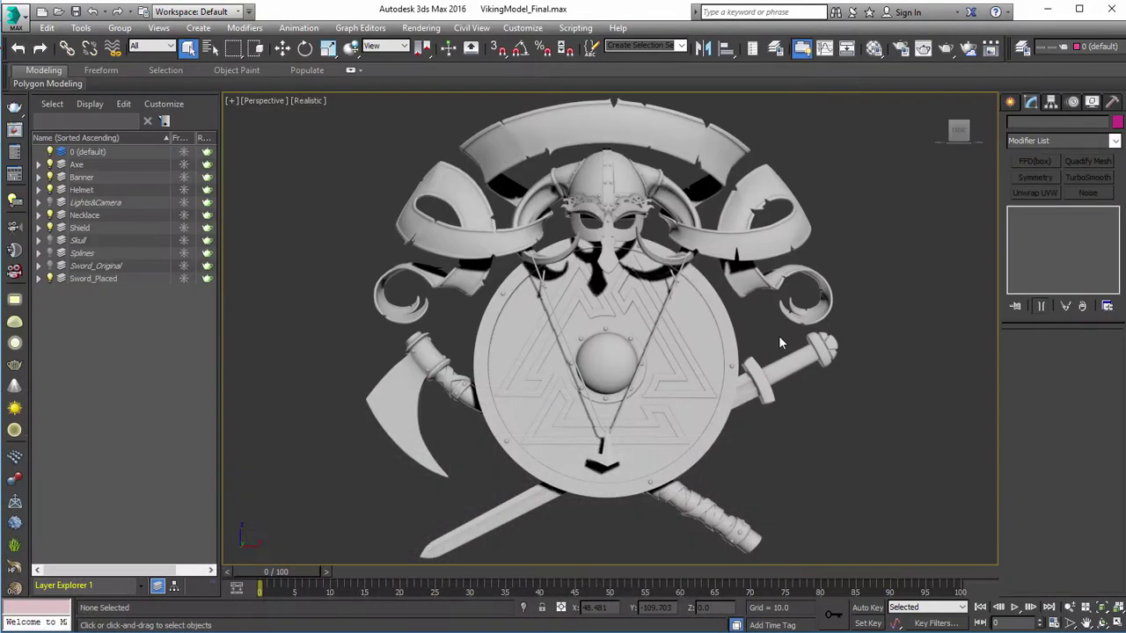
Step: Inspect the finished Viking emblem model in VikingModel_Final.max from several angles, including a close view of the helmet and banner
{"action": "middle_click_drag", "start_coordinate": [779, 335], "coordinate": [897, 382], "text": "alt"}
{"action": "scroll", "coordinate": [665, 326], "scroll_direction": "up", "scroll_amount": 6}
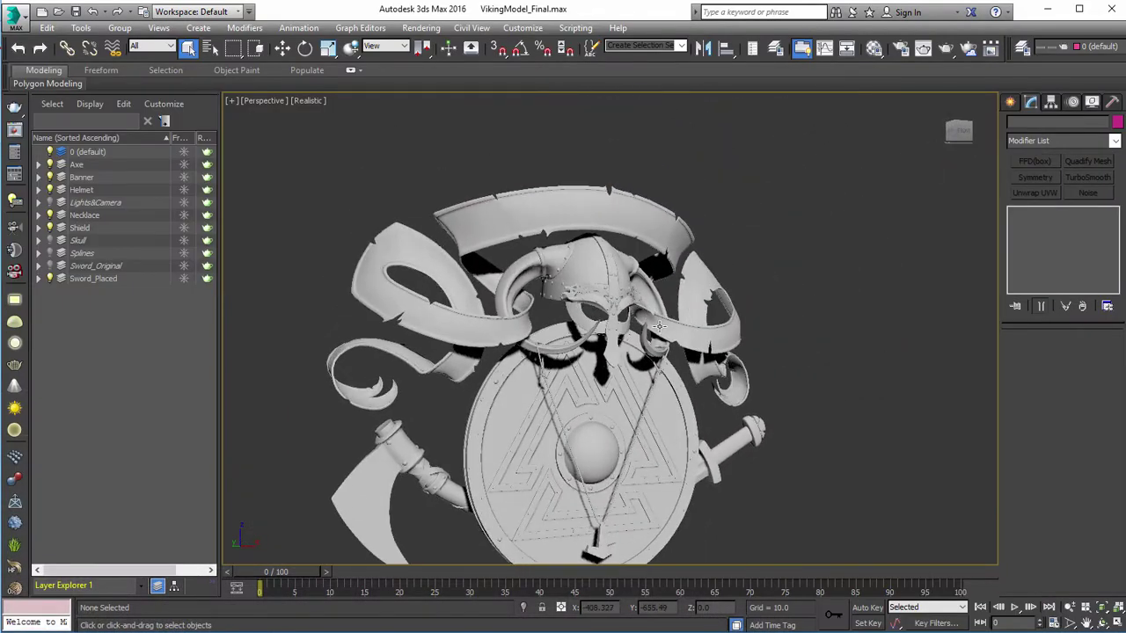
{"action": "mouse_move", "coordinate": [665, 325]}
{"action": "middle_mouse_down", "text": "alt"}
{"action": "mouse_move", "coordinate": [596, 330]}
{"action": "mouse_move", "coordinate": [652, 320]}
{"action": "middle_mouse_up", "text": "alt"}
{"action": "left_click", "coordinate": [1047, 10]}
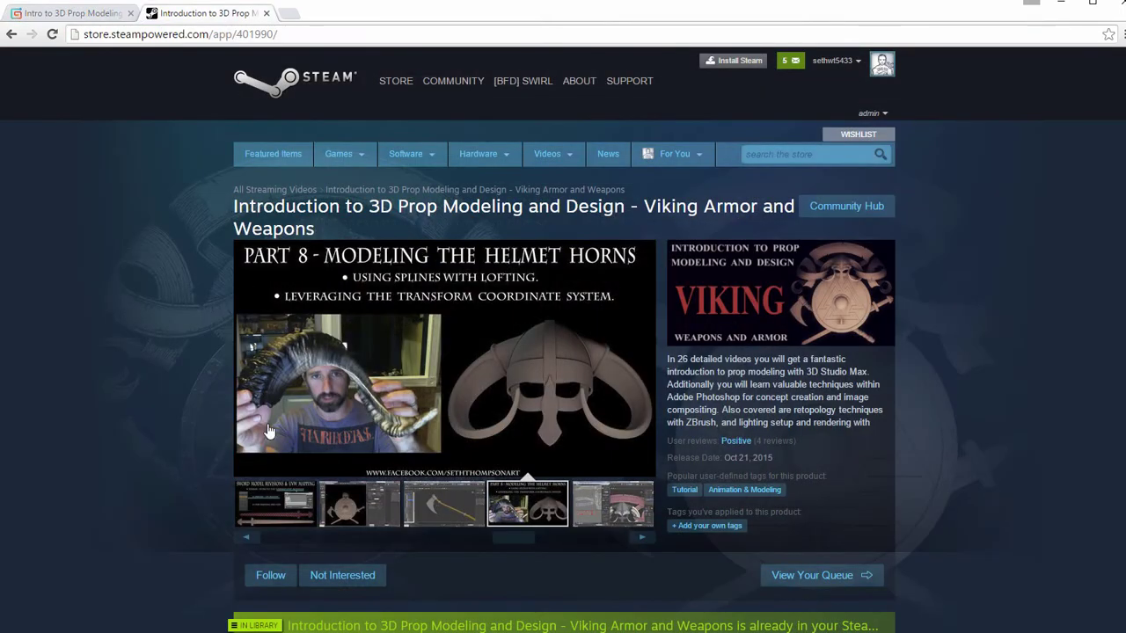
Step: View the sword revisions and UVW mapping preview on the Viking prop modeling course's Steam store page
{"action": "left_click", "coordinate": [261, 508]}
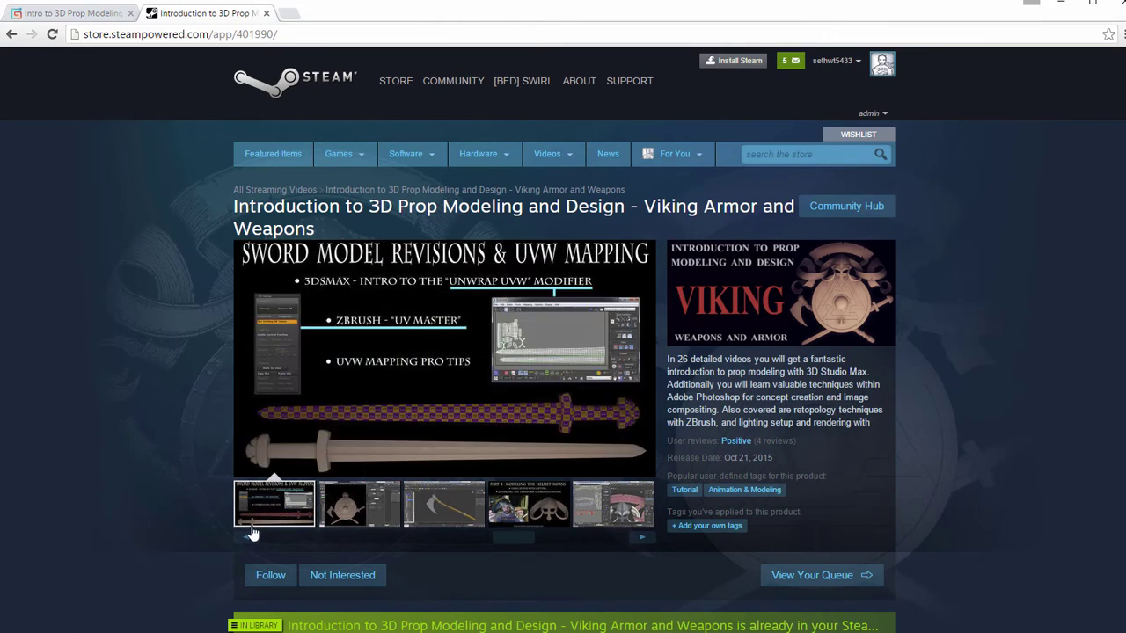
{"action": "left_click", "coordinate": [246, 536]}
{"action": "left_click", "coordinate": [274, 503]}
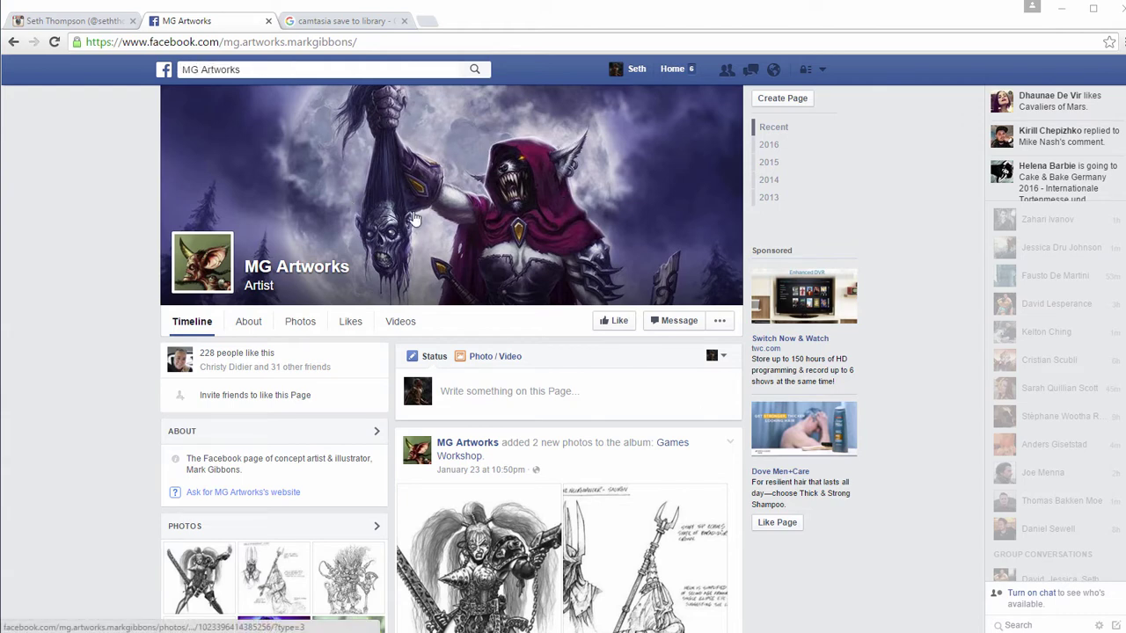
Step: View the enlarged Games Workshop concept drawings from the January 23 post on the MG Artworks Facebook page
{"action": "scroll", "coordinate": [1040, 167], "scroll_direction": "down", "scroll_amount": 2}
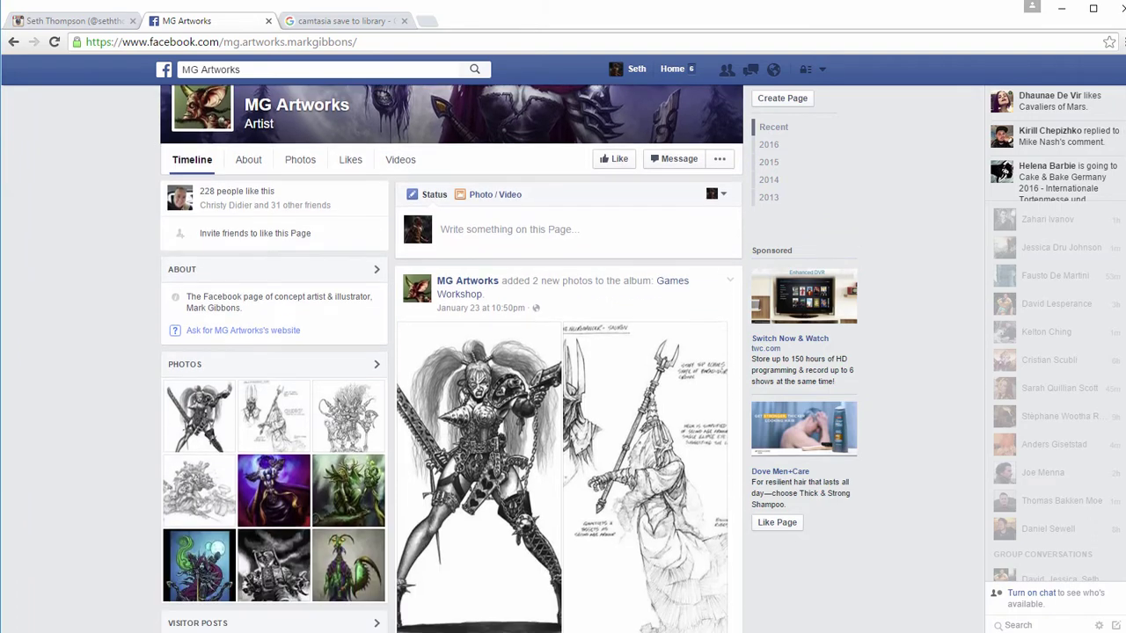
{"action": "scroll", "coordinate": [451, 358], "scroll_direction": "down", "scroll_amount": 1}
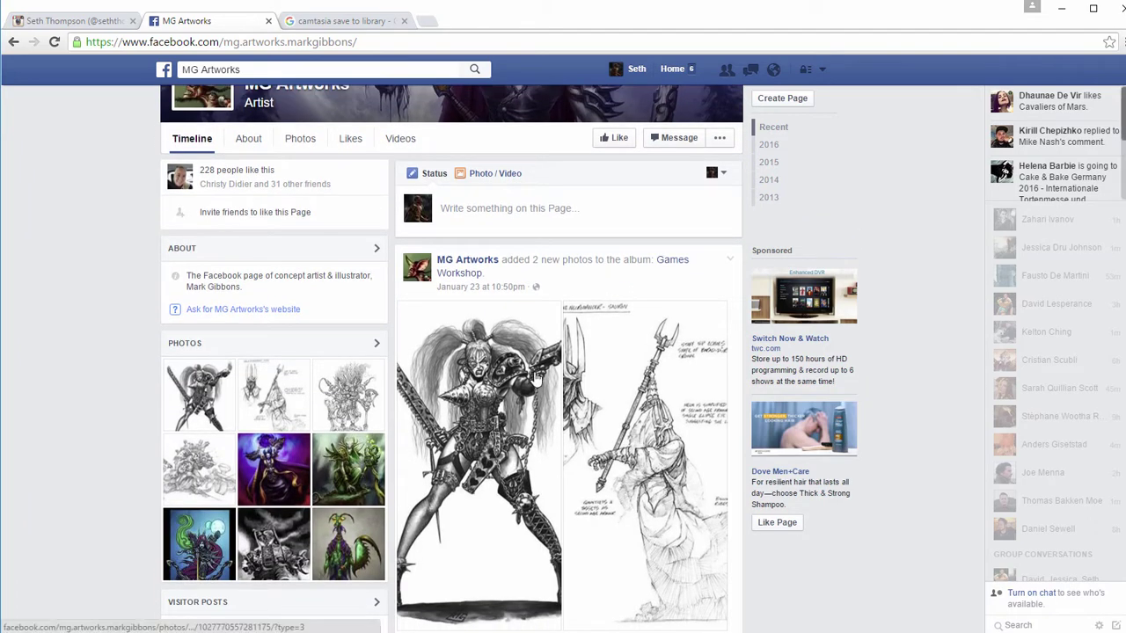
{"action": "left_click", "coordinate": [534, 380]}
{"action": "left_click", "coordinate": [646, 349]}
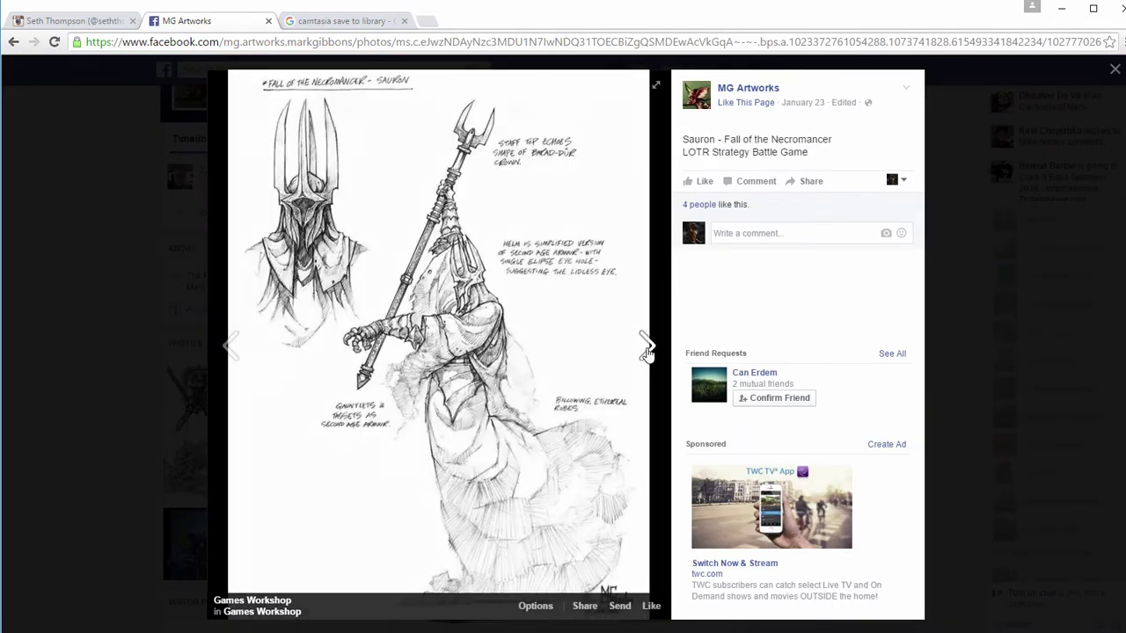
{"action": "left_click", "coordinate": [647, 352]}
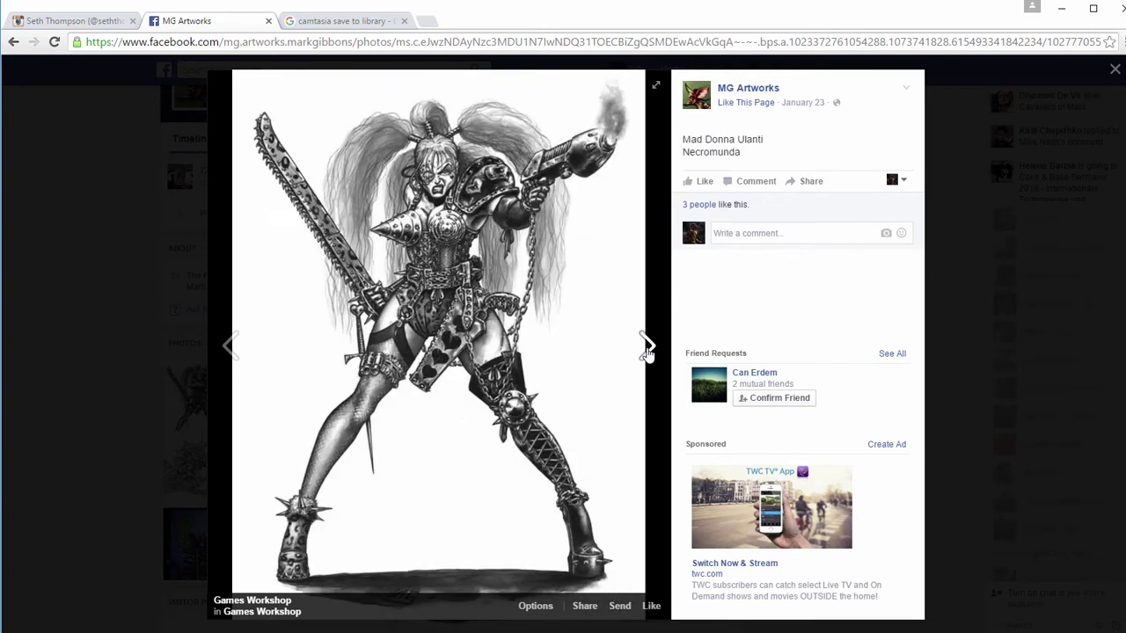
{"action": "left_click", "coordinate": [647, 348]}
{"action": "left_click", "coordinate": [1115, 69]}
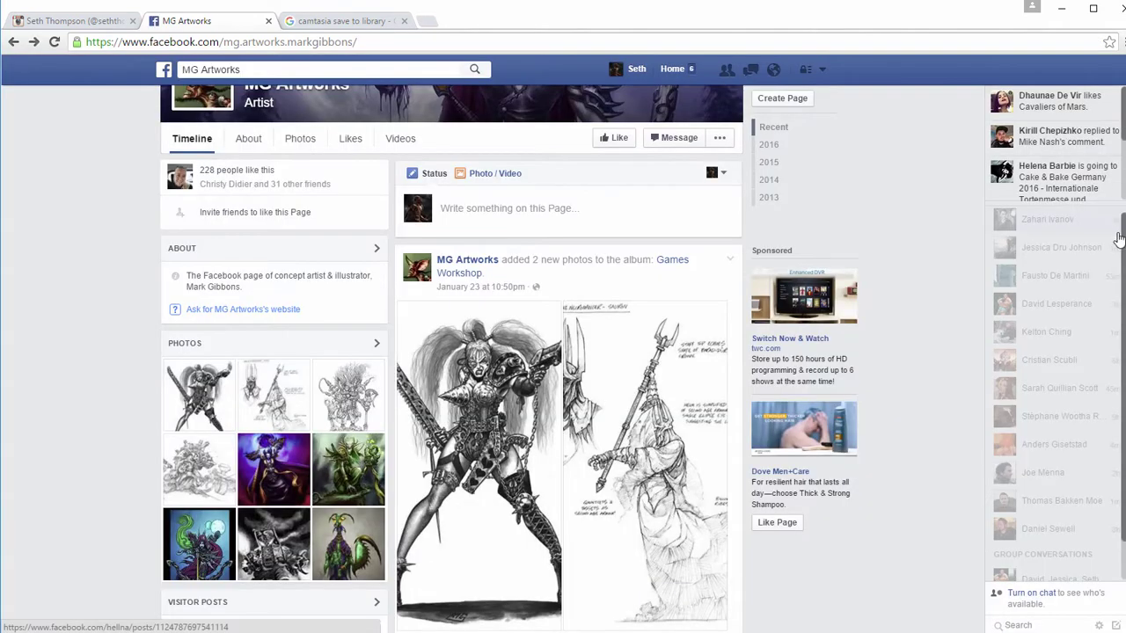
Step: Open the MG Artworks photo collection and look through its artwork for the Barbarian emblem
{"action": "left_click", "coordinate": [297, 141]}
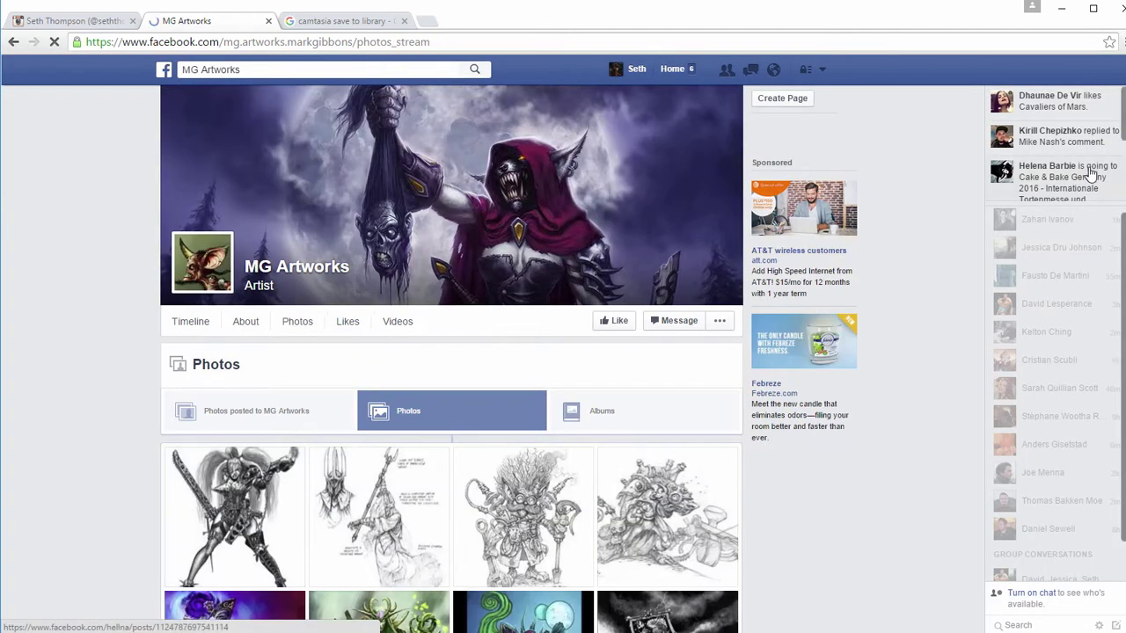
{"action": "scroll", "coordinate": [1124, 440], "scroll_direction": "down", "scroll_amount": 9}
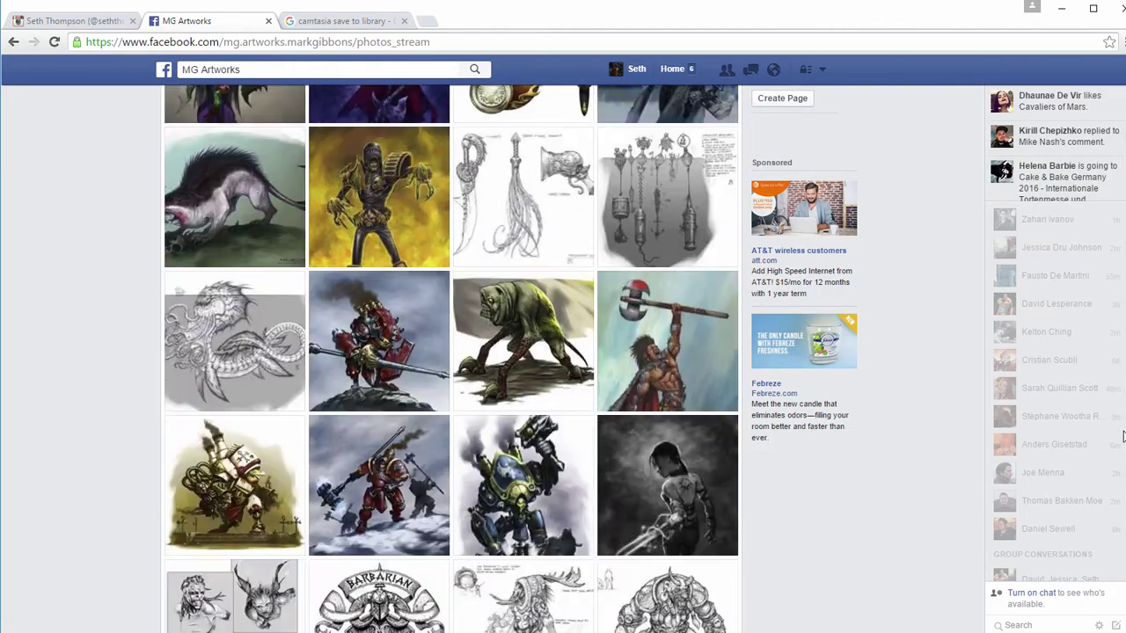
{"action": "scroll", "coordinate": [1123, 440], "scroll_direction": "down", "scroll_amount": 3}
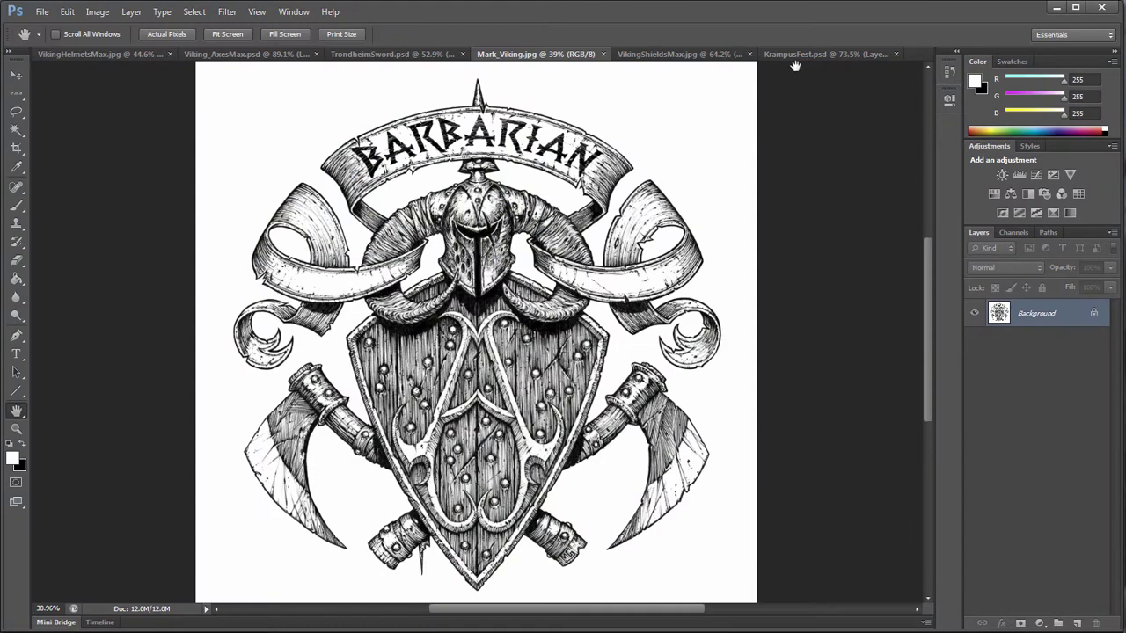
Step: Show the hidden name-label layer over the group photo in KrampusFest.psd and return to Mark_Viking.jpg
{"action": "left_click", "coordinate": [795, 55]}
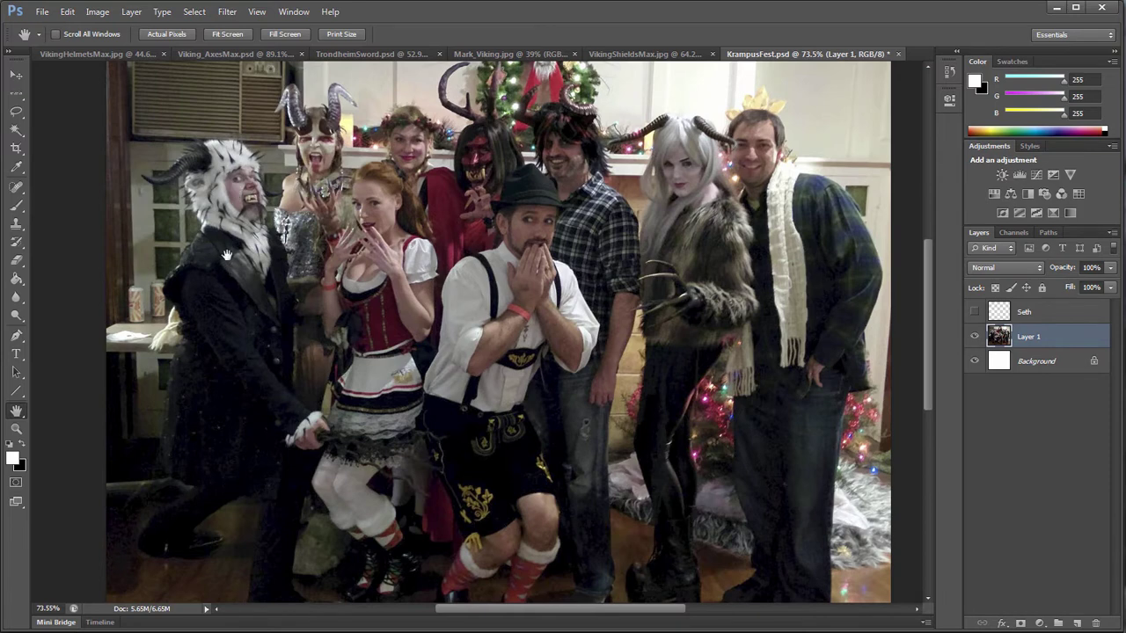
{"action": "left_click", "coordinate": [975, 312]}
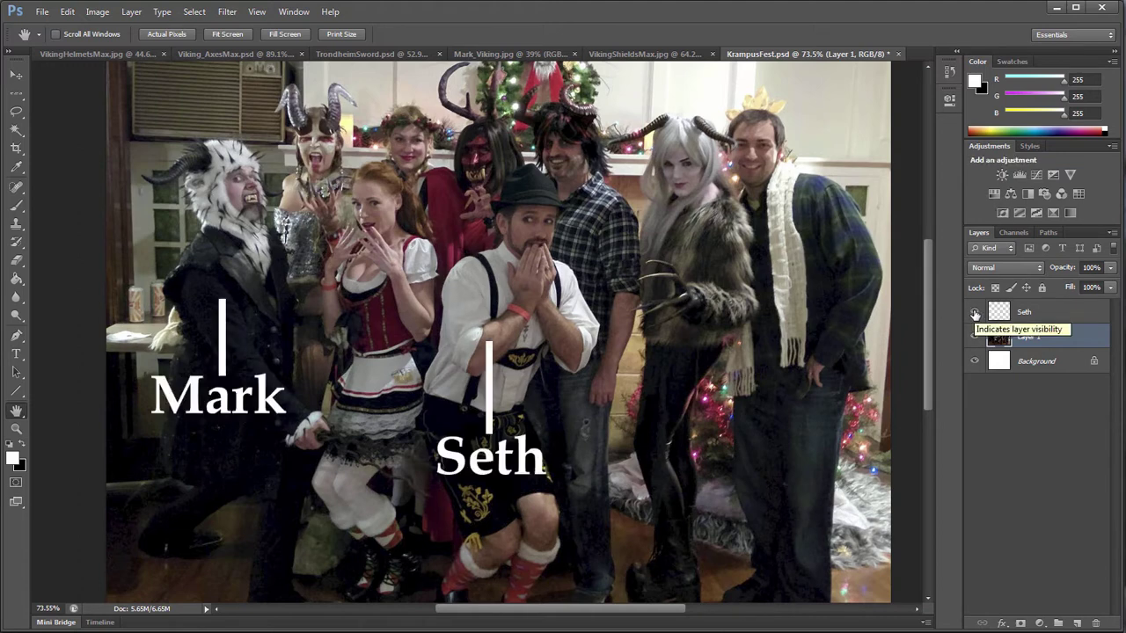
{"action": "left_click", "coordinate": [514, 55]}
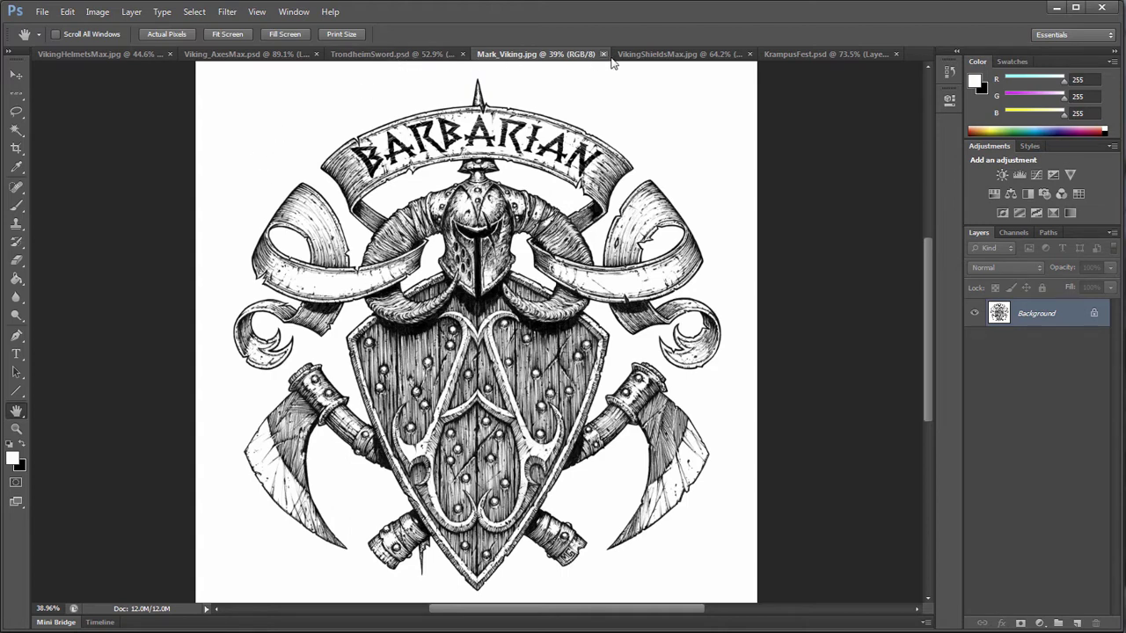
Step: Compare the Barbarian illustration with the shield, axe and Trondheim sword reference sheets
{"action": "left_click", "coordinate": [694, 56]}
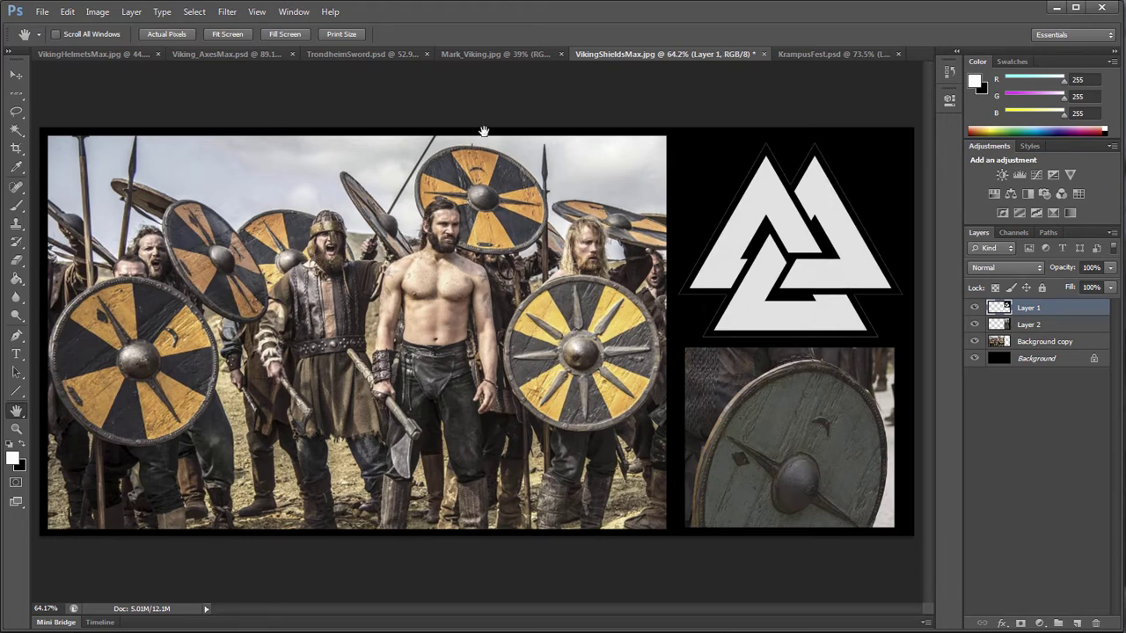
{"action": "left_click", "coordinate": [483, 54]}
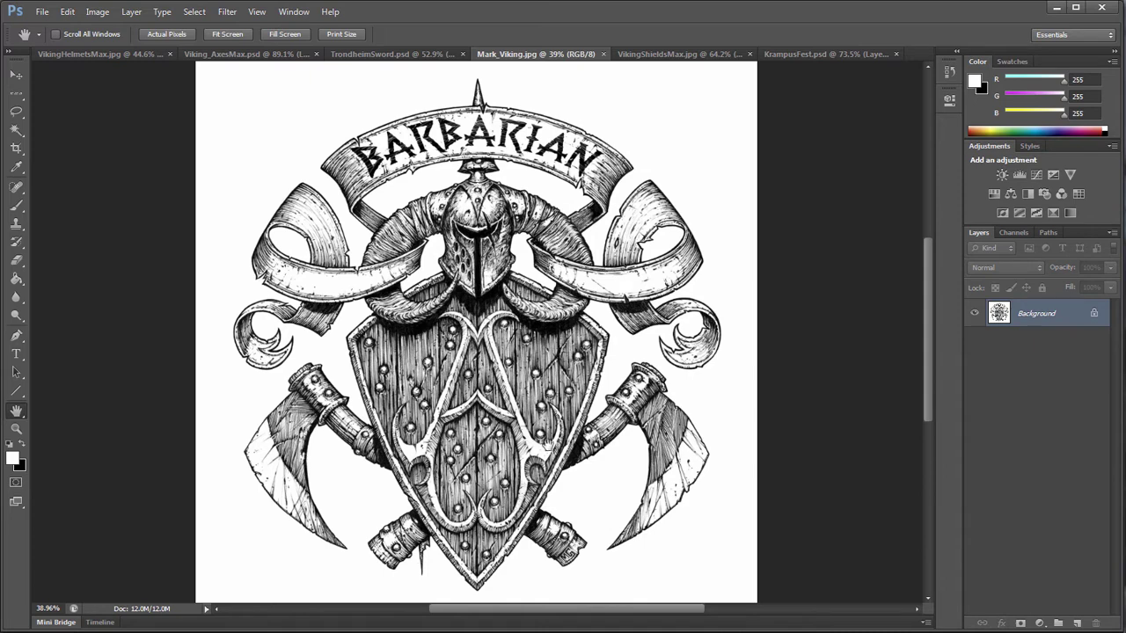
{"action": "left_click", "coordinate": [252, 54]}
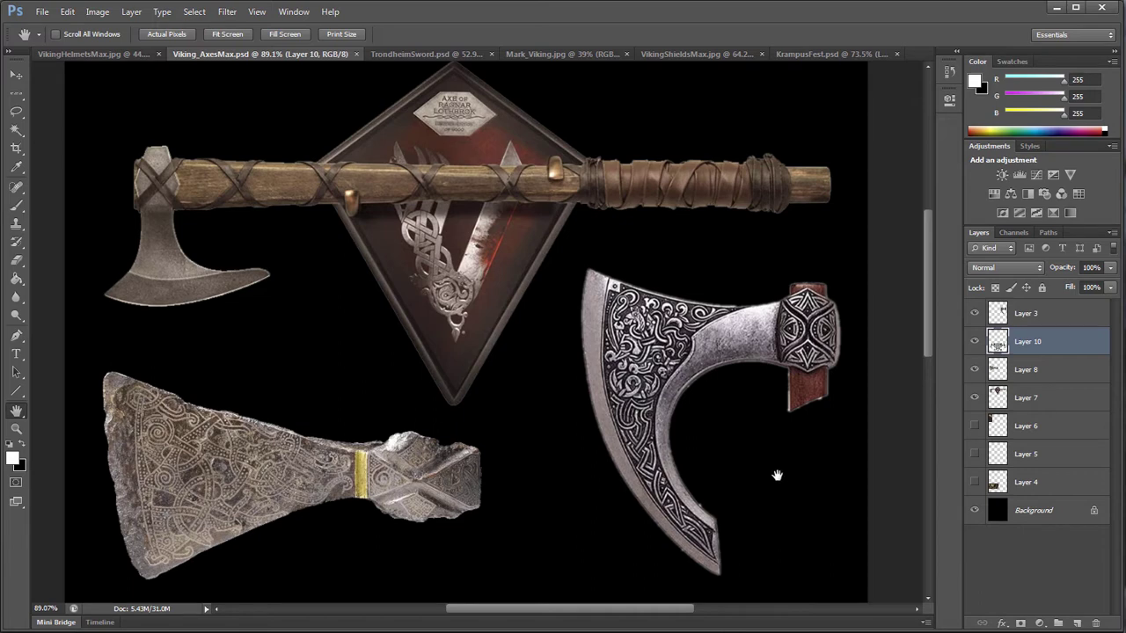
{"action": "left_click", "coordinate": [453, 57]}
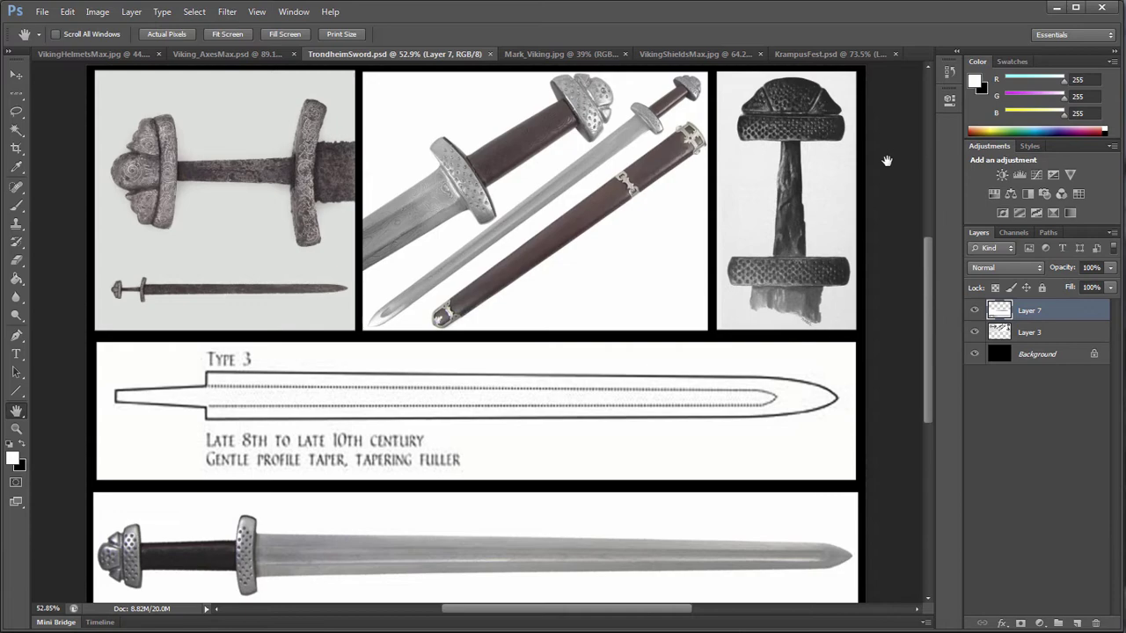
{"action": "left_click", "coordinate": [556, 53]}
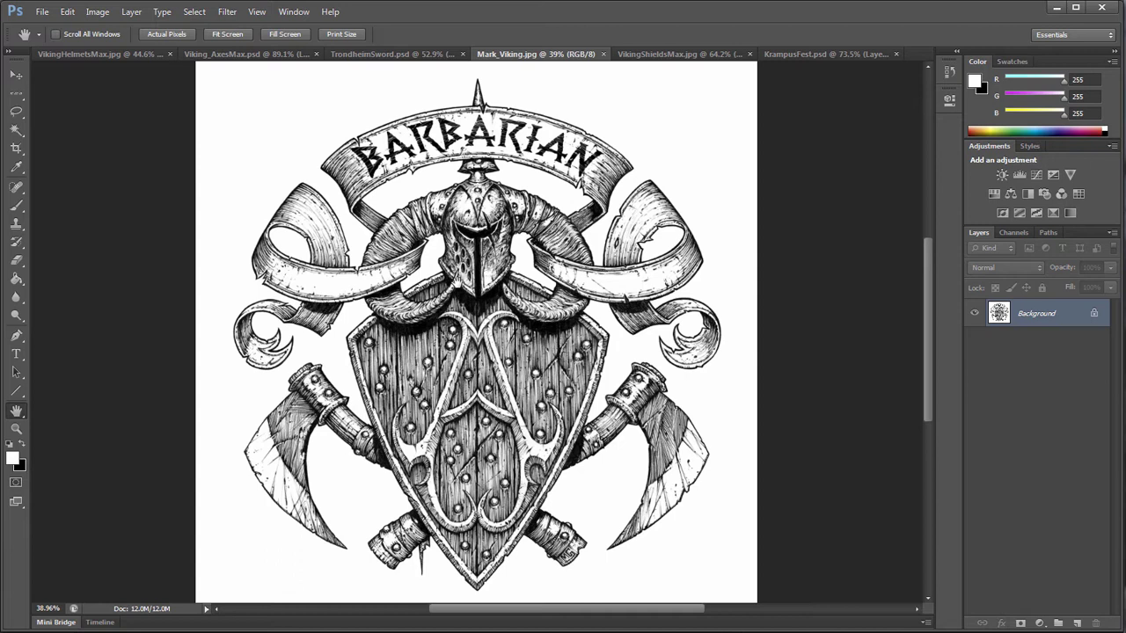
Step: Review the helmet and hammer reference sheet and recheck the sword sheet against the Barbarian illustration
{"action": "left_click", "coordinate": [101, 52]}
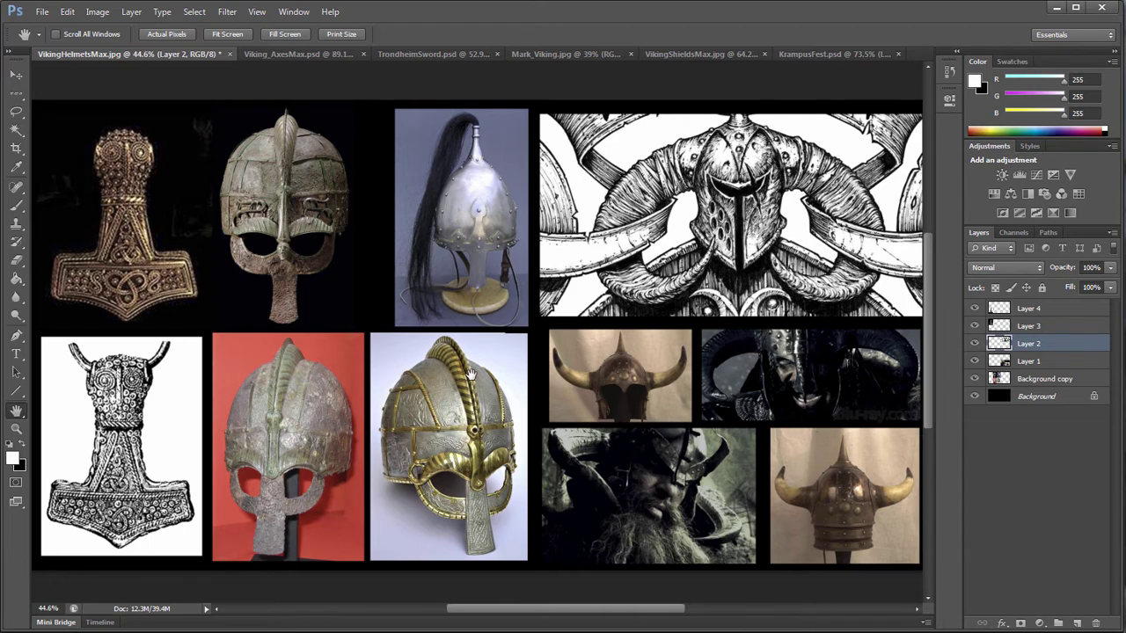
{"action": "left_click", "coordinate": [570, 55]}
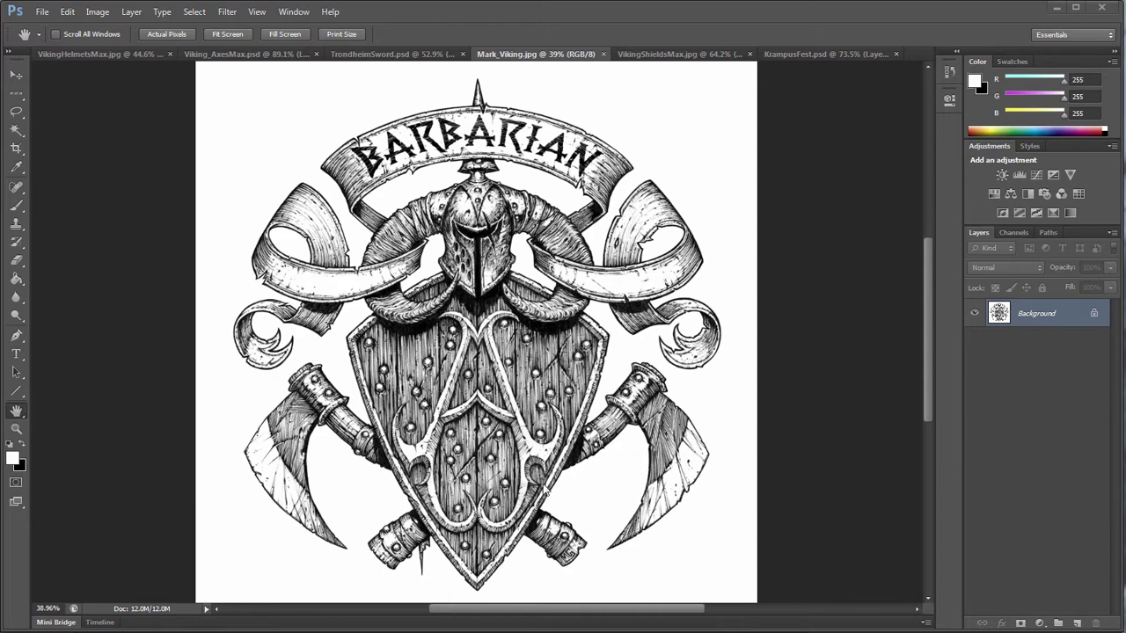
{"action": "left_click", "coordinate": [426, 54]}
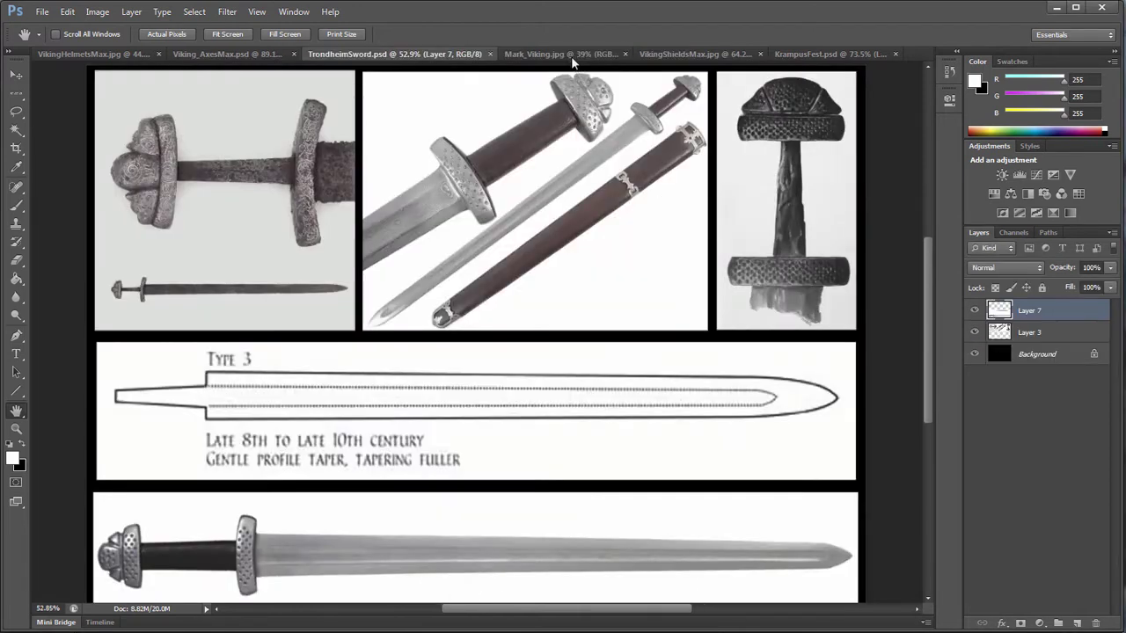
{"action": "left_click", "coordinate": [567, 55]}
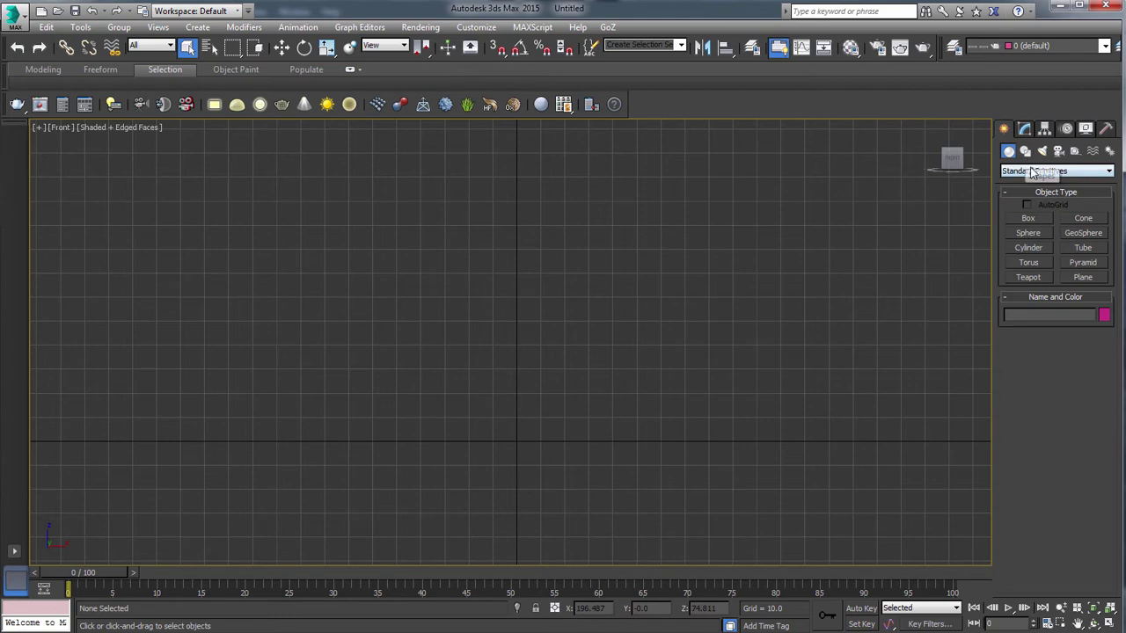
Step: Start a standard Plane primitive with 3D snapping turned on, and check that Grid Points and Vertex snaps are enabled
{"action": "left_click", "coordinate": [1079, 277]}
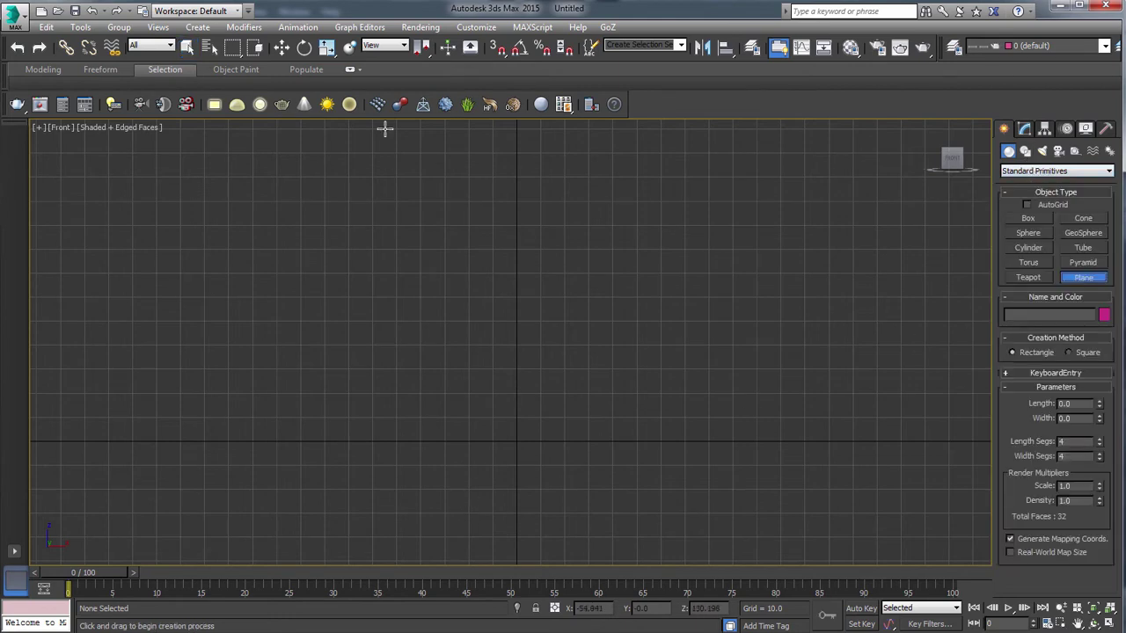
{"action": "left_click", "coordinate": [498, 49]}
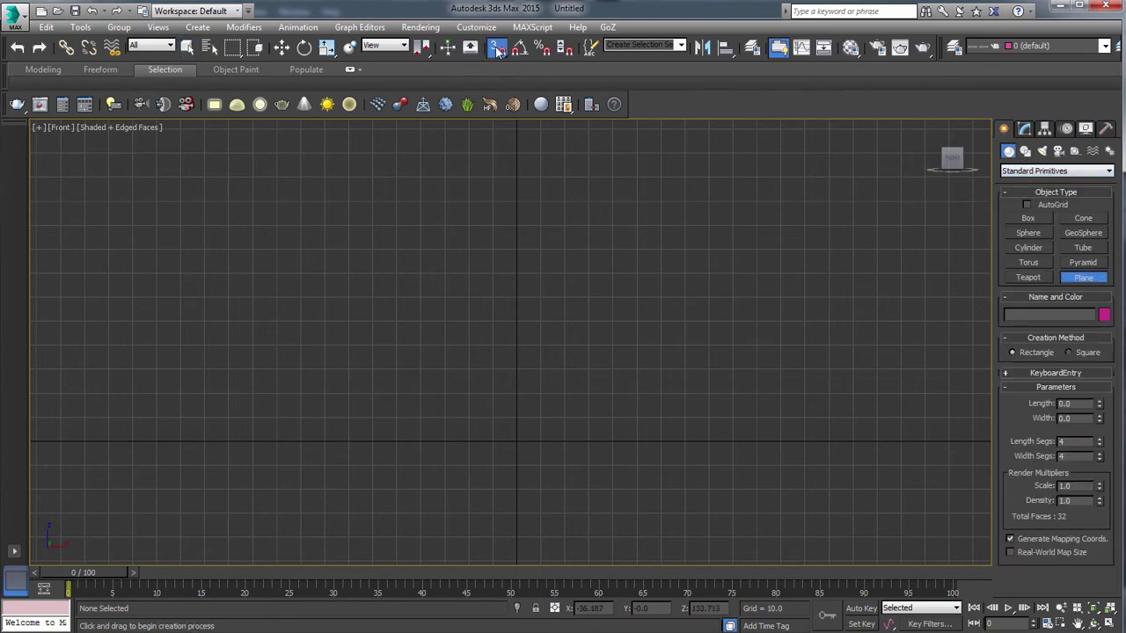
{"action": "right_click", "coordinate": [497, 51]}
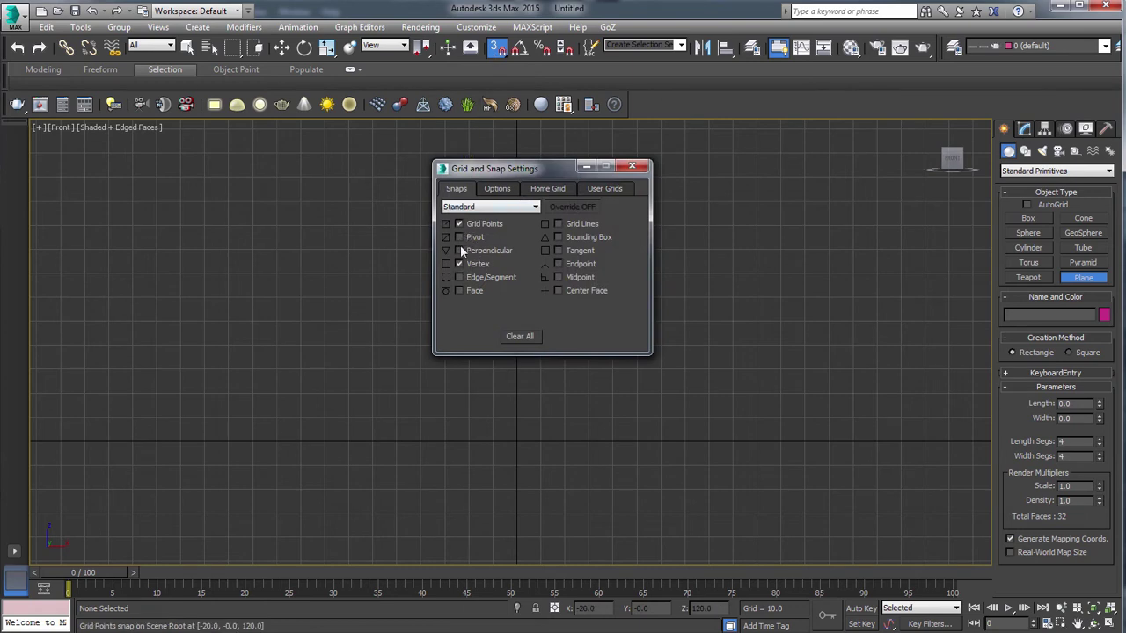
{"action": "left_click", "coordinate": [632, 166]}
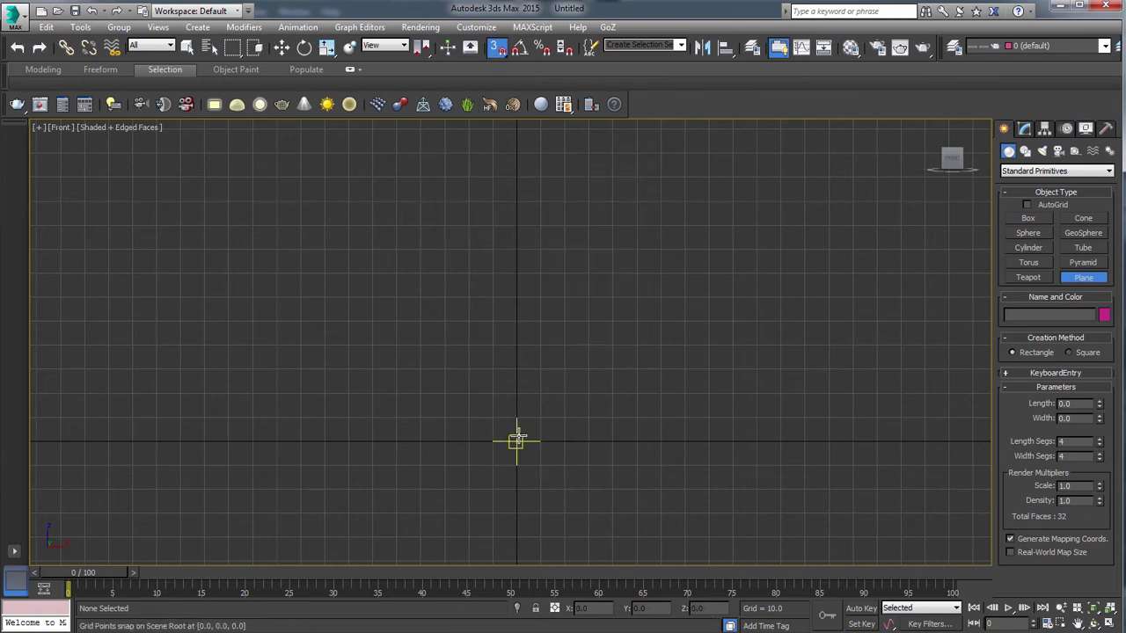
Step: Draw a square plane of 180 by 180 units centred on the origin in the Front view
{"action": "left_click_drag", "start_coordinate": [517, 442], "coordinate": [586, 492]}
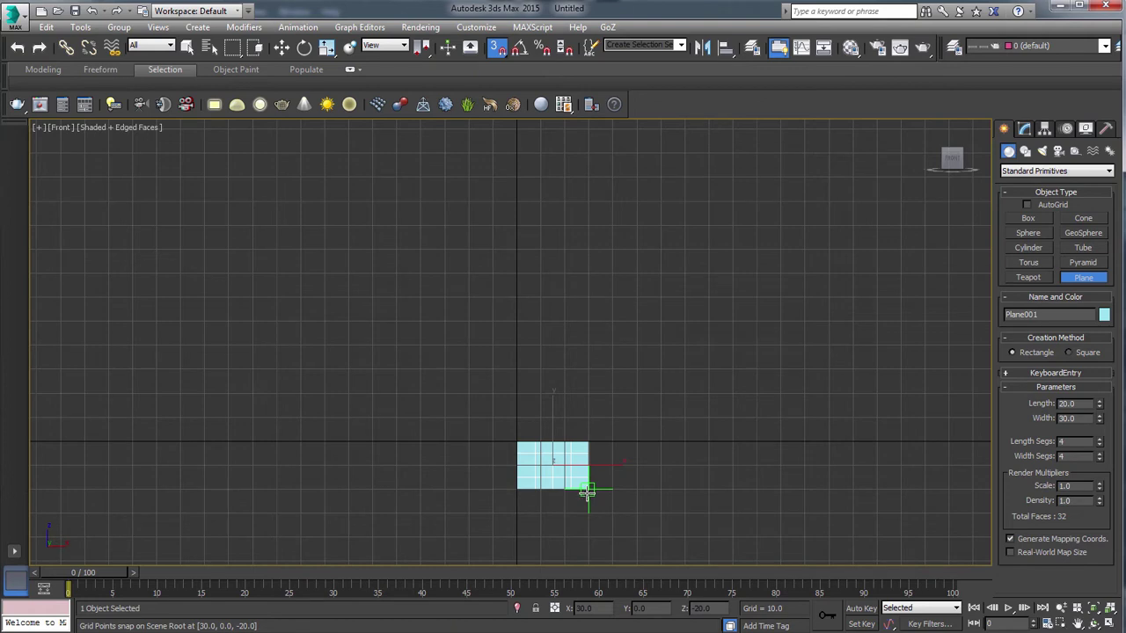
{"action": "mouse_move", "coordinate": [587, 493]}
{"action": "left_mouse_down", "text": "ctrl"}
{"action": "mouse_move", "coordinate": [545, 458]}
{"action": "mouse_move", "coordinate": [591, 490]}
{"action": "mouse_move", "coordinate": [569, 451]}
{"action": "mouse_move", "coordinate": [677, 519]}
{"action": "mouse_move", "coordinate": [576, 457]}
{"action": "mouse_move", "coordinate": [695, 558]}
{"action": "mouse_move", "coordinate": [725, 566]}
{"action": "left_mouse_up", "text": "ctrl"}
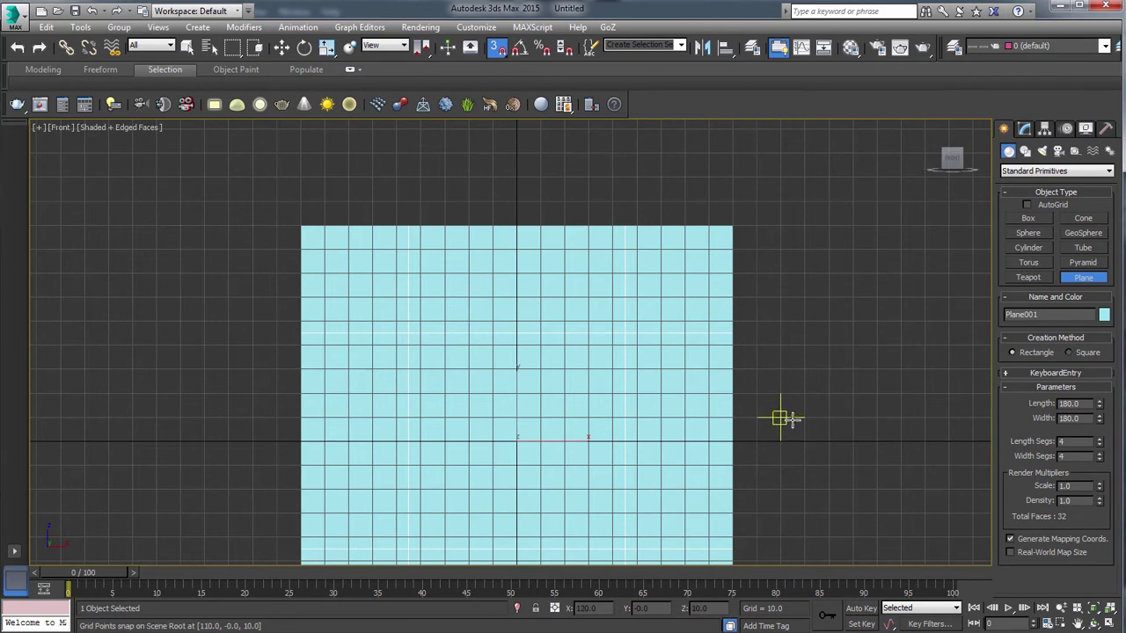
{"action": "middle_click_drag", "start_coordinate": [784, 417], "coordinate": [794, 344]}
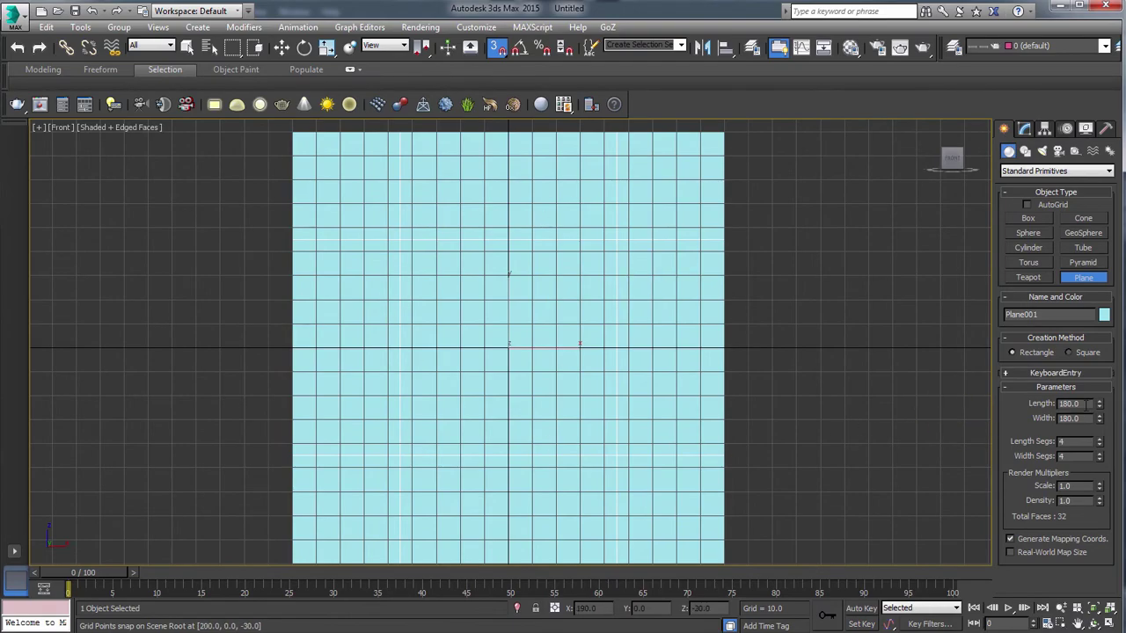
{"action": "mouse_move", "coordinate": [744, 322]}
{"action": "middle_mouse_down", "text": "alt"}
{"action": "mouse_move", "coordinate": [769, 325]}
{"action": "mouse_move", "coordinate": [779, 352]}
{"action": "mouse_move", "coordinate": [795, 340]}
{"action": "mouse_move", "coordinate": [772, 340]}
{"action": "mouse_move", "coordinate": [797, 335]}
{"action": "mouse_move", "coordinate": [754, 334]}
{"action": "middle_mouse_up", "text": "alt"}
{"action": "scroll", "coordinate": [781, 332], "scroll_direction": "down", "scroll_amount": 2}
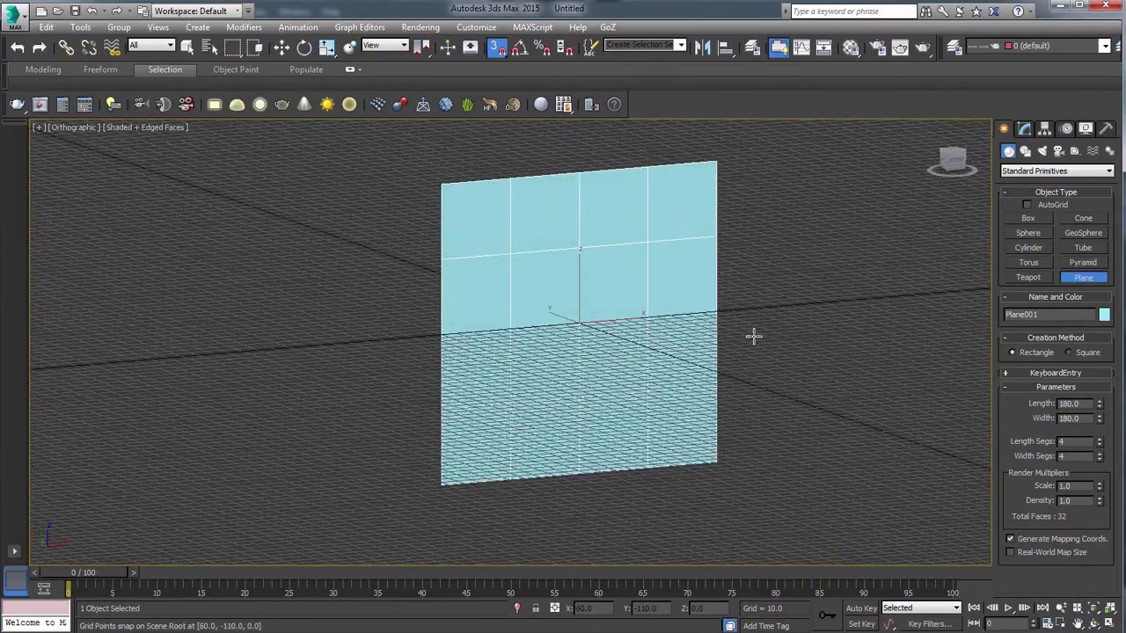
Step: Load the Mark_Viking image as a Bitmap in the diffuse color of the first material slot
{"action": "left_click", "coordinate": [851, 51]}
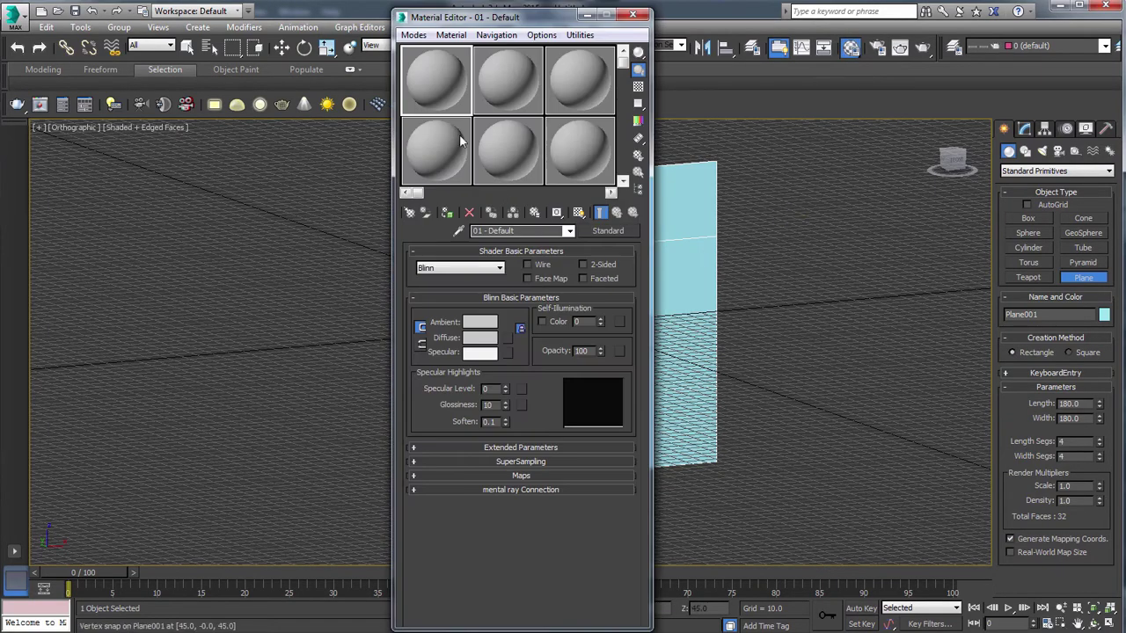
{"action": "left_click", "coordinate": [509, 340]}
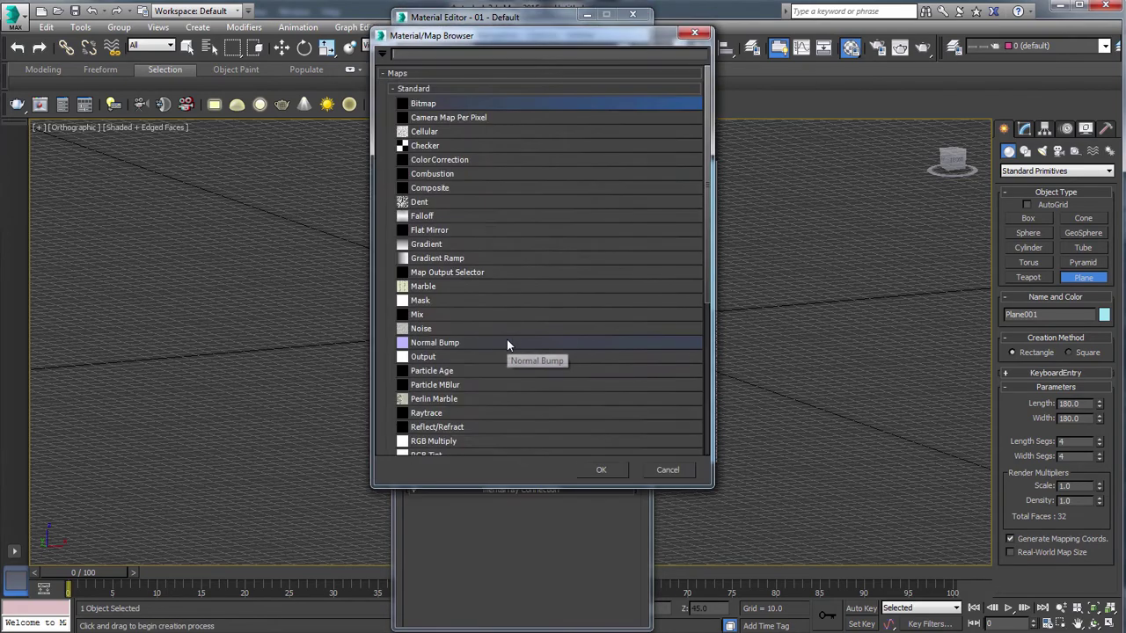
{"action": "left_click", "coordinate": [600, 470]}
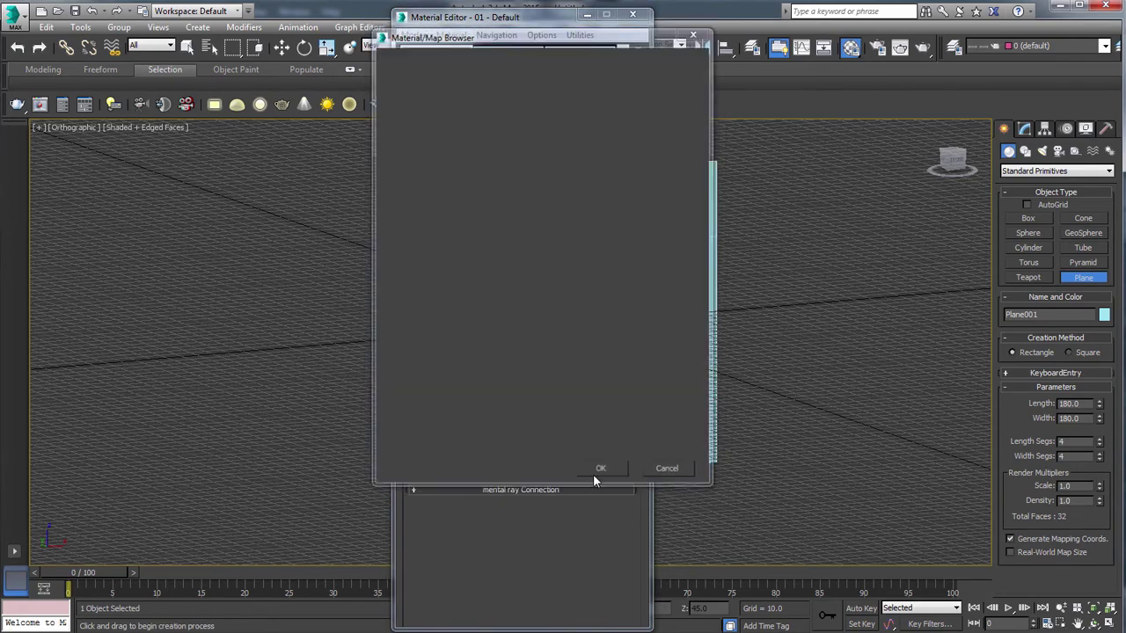
{"action": "left_click", "coordinate": [270, 110]}
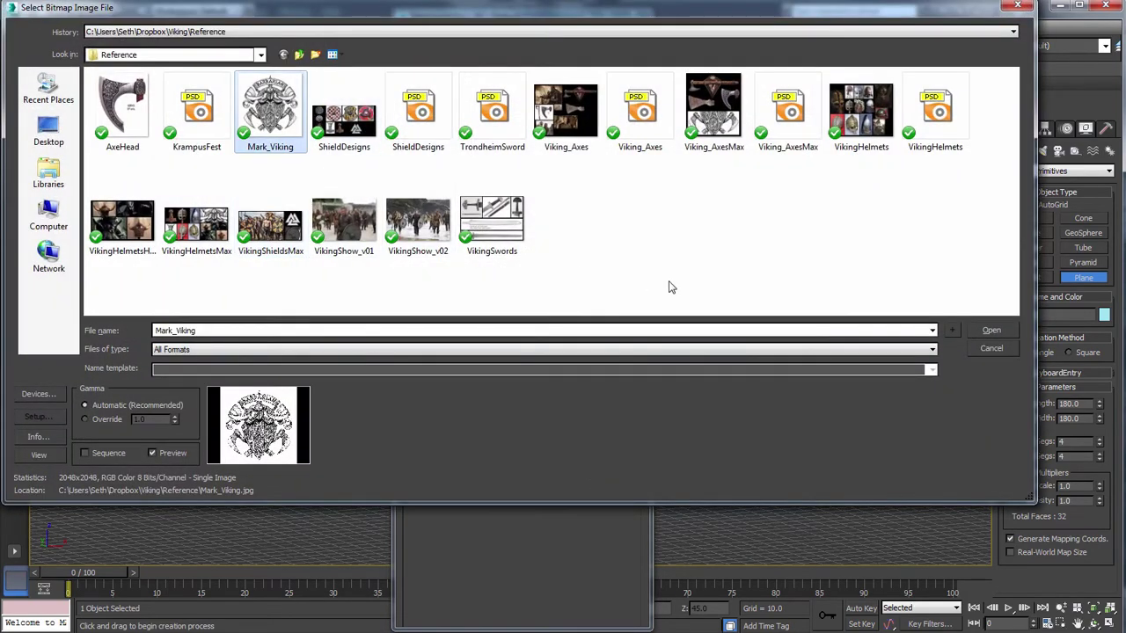
{"action": "left_click", "coordinate": [994, 332]}
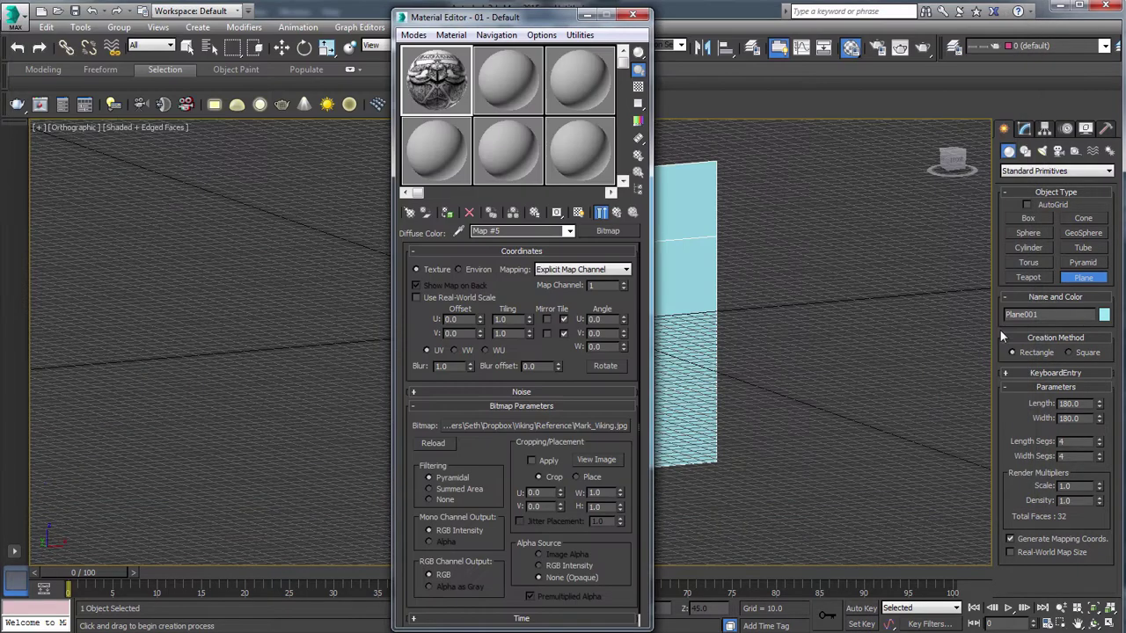
Step: Assign the Mark_Viking material to the plane and display its map in the viewport
{"action": "left_click", "coordinate": [448, 213]}
{"action": "left_click_drag", "start_coordinate": [528, 17], "coordinate": [210, 17]}
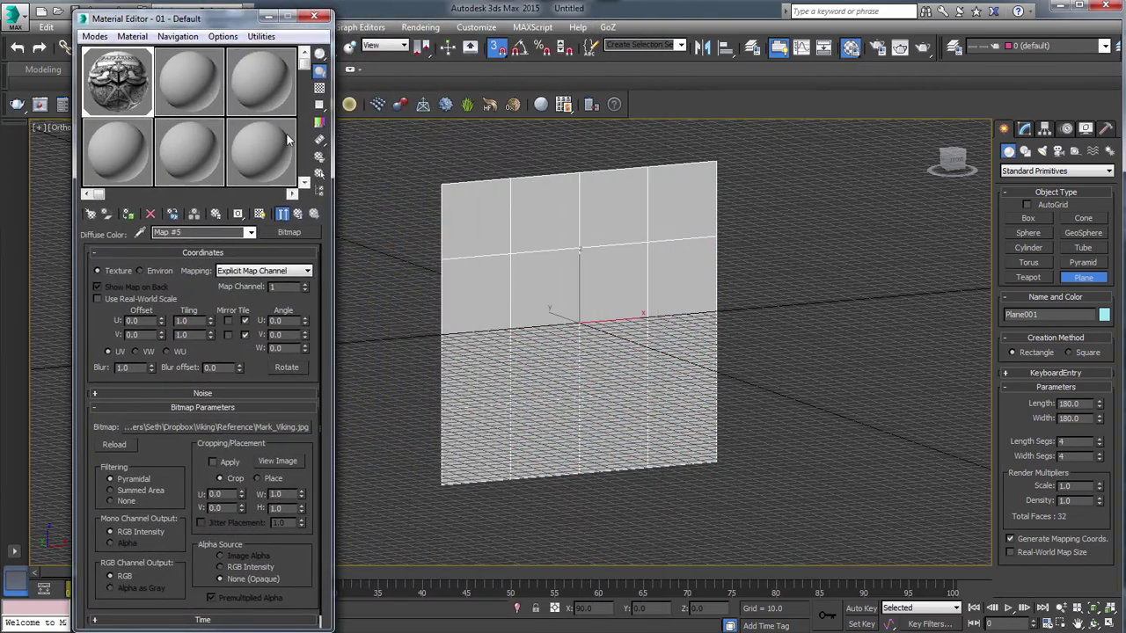
{"action": "left_click", "coordinate": [259, 214]}
{"action": "key", "text": "f"}
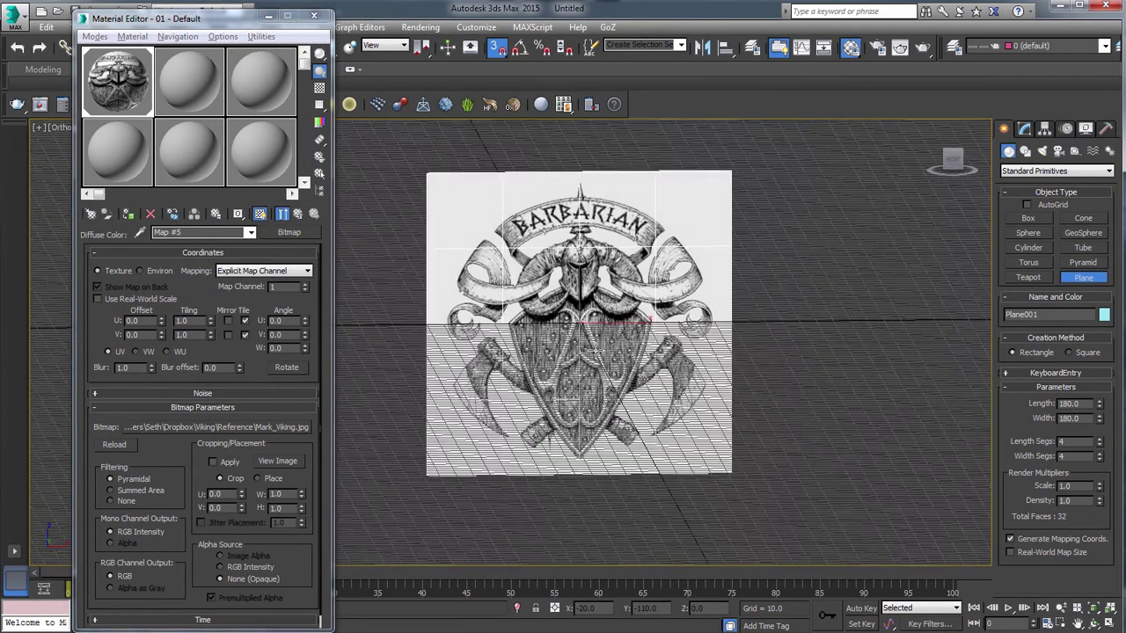
Step: Hide the viewport grid so that it does not cover the reference image
{"action": "mouse_move", "coordinate": [587, 350]}
{"action": "middle_mouse_down", "text": "alt"}
{"action": "mouse_move", "coordinate": [598, 327]}
{"action": "mouse_move", "coordinate": [591, 347]}
{"action": "middle_mouse_up", "text": "alt"}
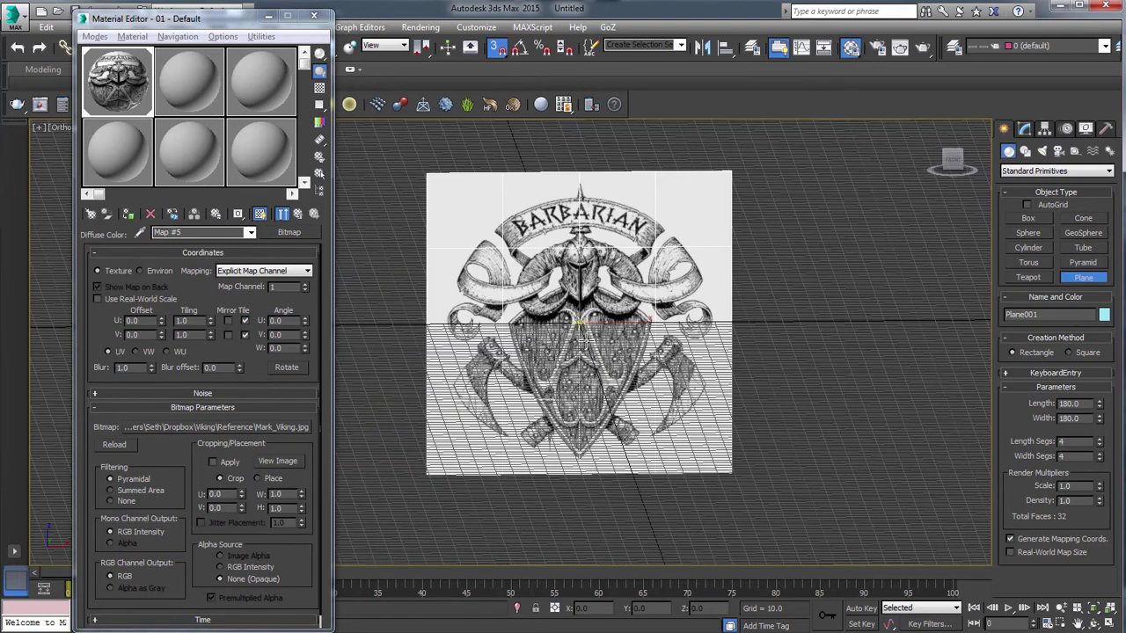
{"action": "key", "text": "g"}
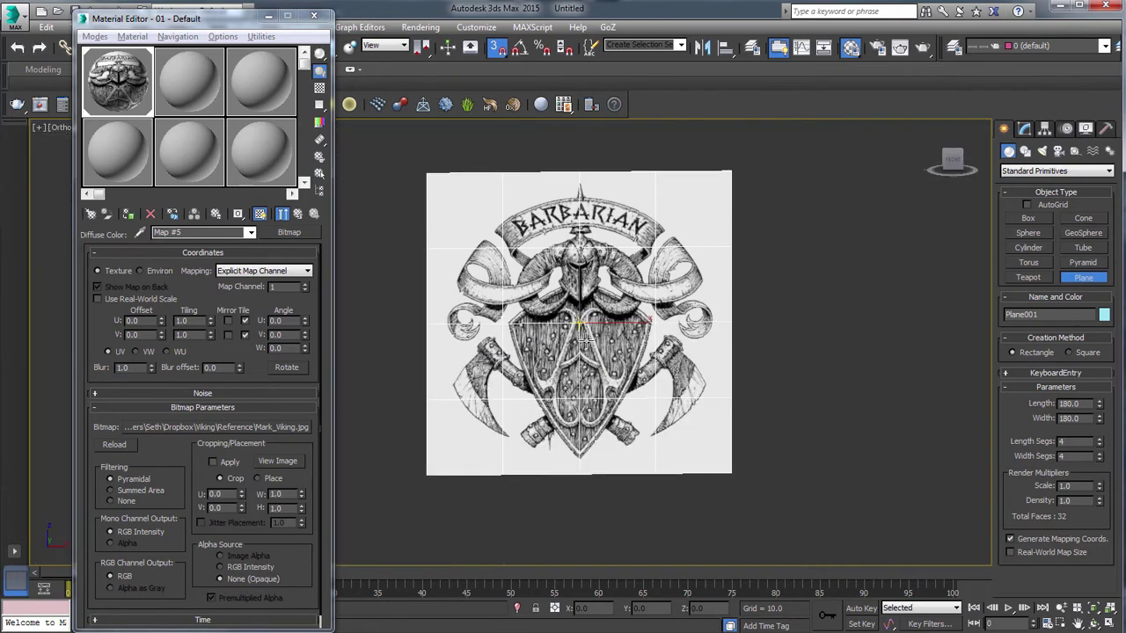
{"action": "middle_click_drag", "start_coordinate": [645, 322], "coordinate": [528, 312], "text": "alt"}
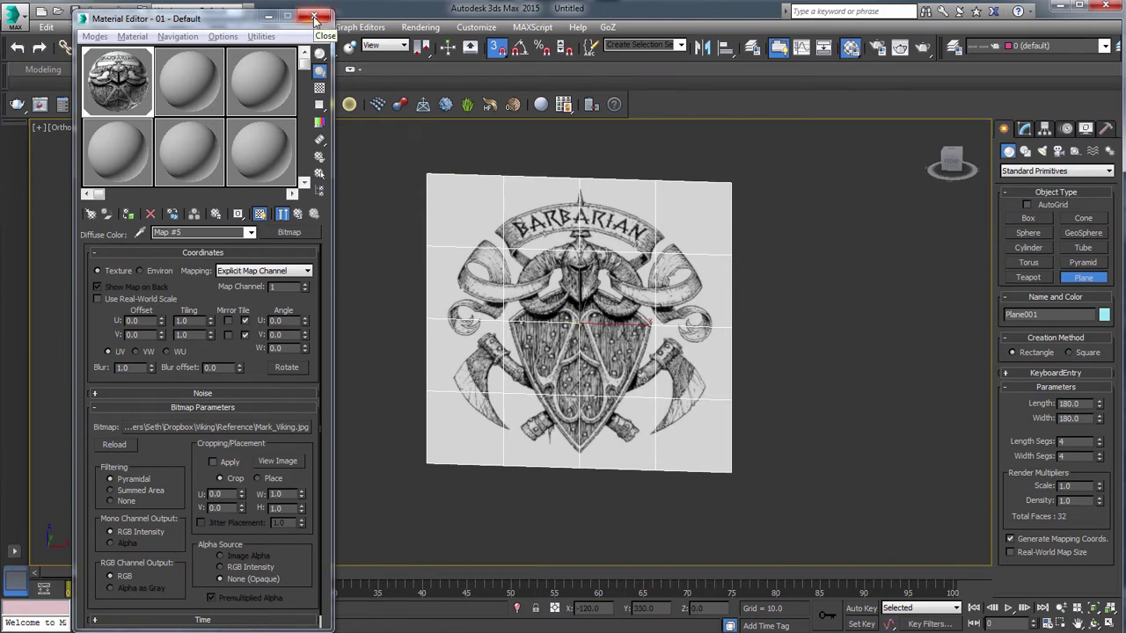
Step: Turn off snapping and clone the plane along X, placing the copy at about X 241
{"action": "scroll", "coordinate": [594, 280], "scroll_direction": "down", "scroll_amount": 3}
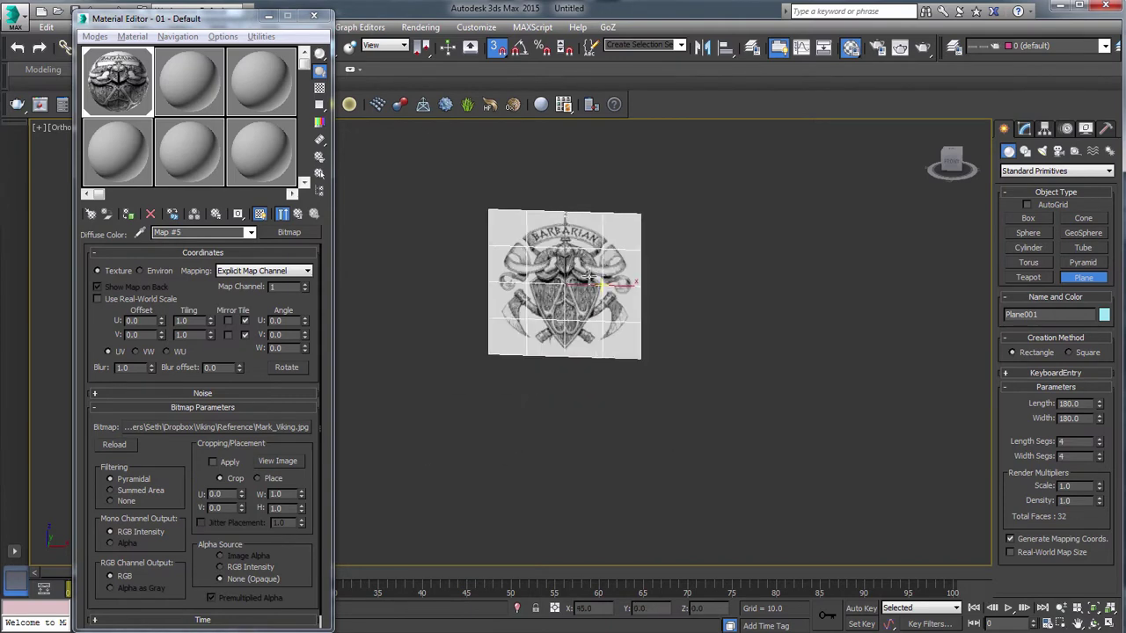
{"action": "middle_click_drag", "start_coordinate": [596, 264], "coordinate": [603, 344]}
{"action": "middle_click_drag", "start_coordinate": [598, 404], "coordinate": [586, 336]}
{"action": "key", "text": "w"}
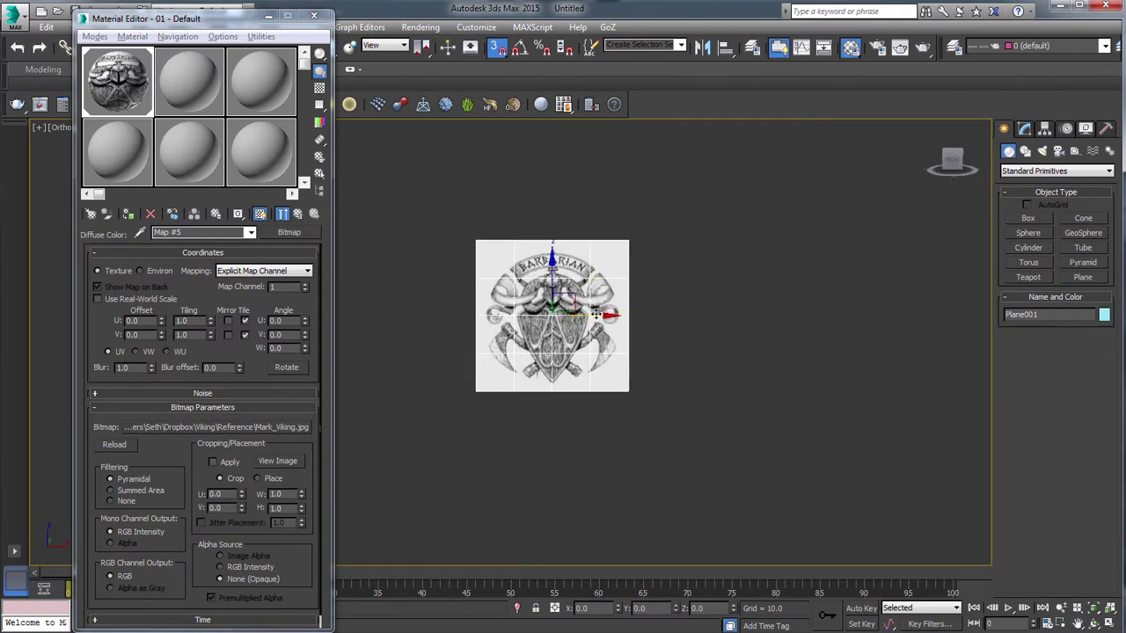
{"action": "left_click", "coordinate": [496, 48]}
{"action": "left_click_drag", "start_coordinate": [598, 315], "coordinate": [802, 315], "text": "shift"}
{"action": "left_click", "coordinate": [561, 385]}
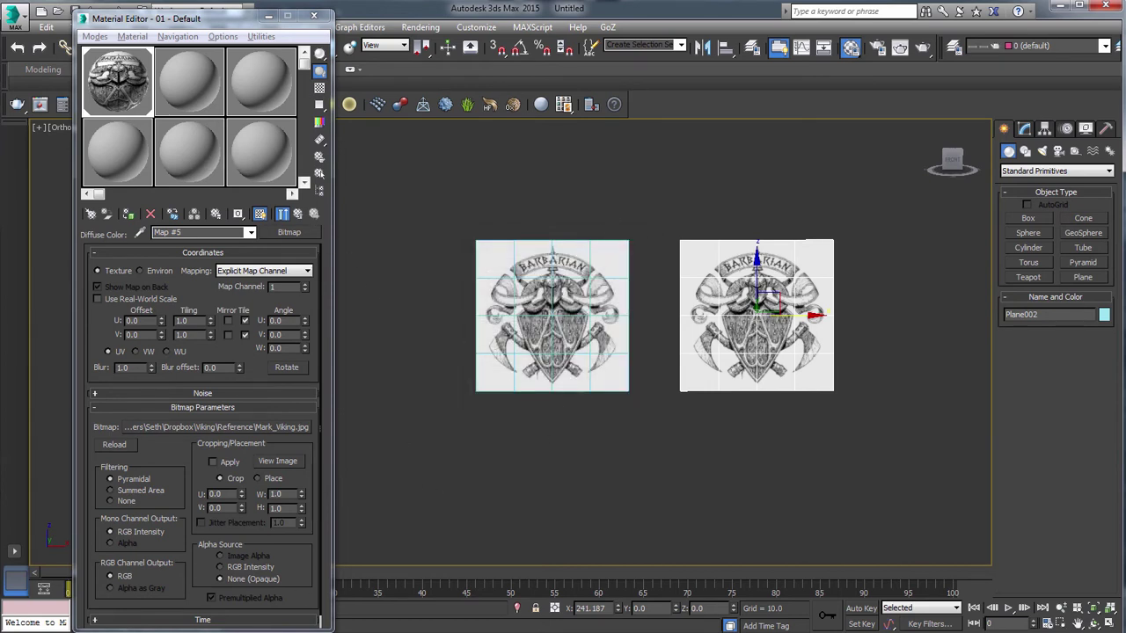
Step: Switch to Photoshop, view the whole VikingHelmetsMax sheet and check its image size in pixels
{"action": "key", "text": "alt+Tab"}
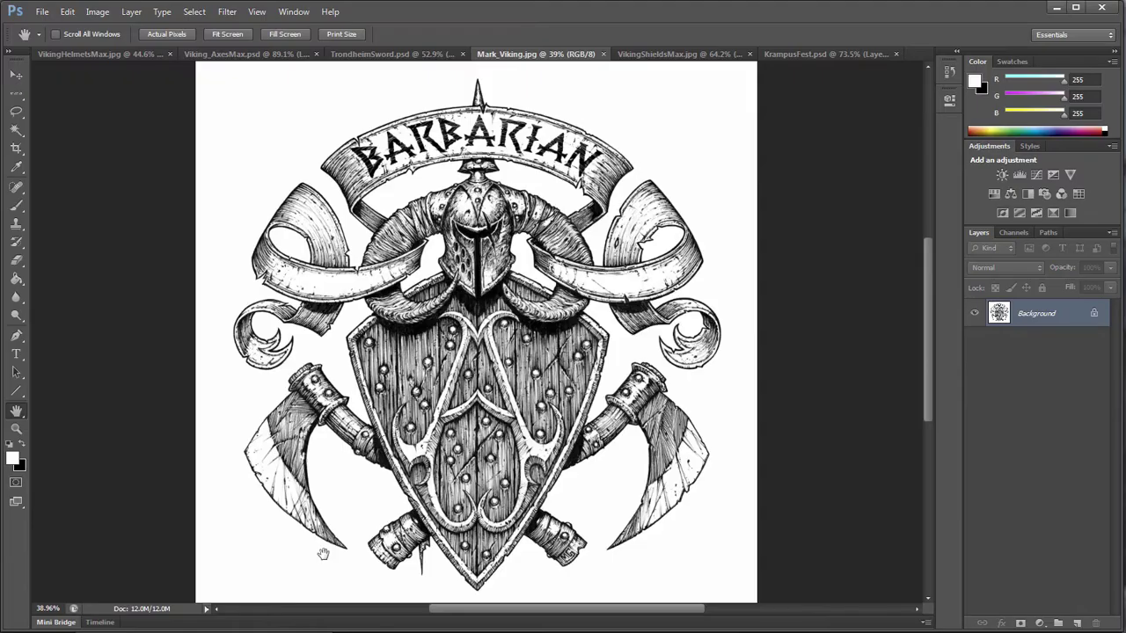
{"action": "left_click", "coordinate": [122, 51]}
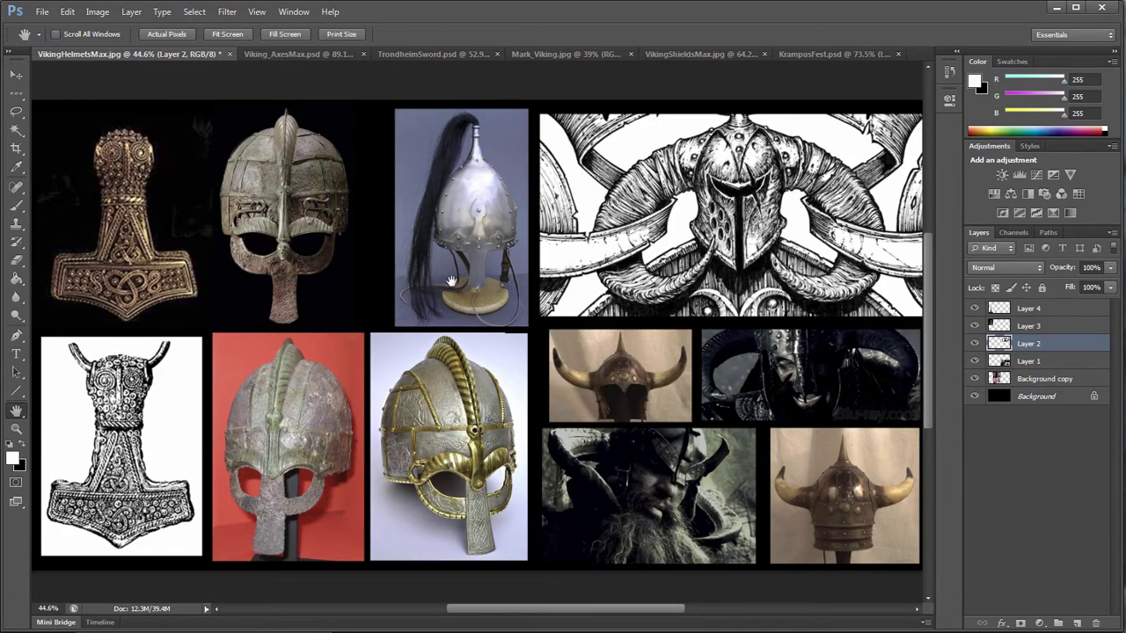
{"action": "left_click_drag", "start_coordinate": [472, 292], "coordinate": [498, 295]}
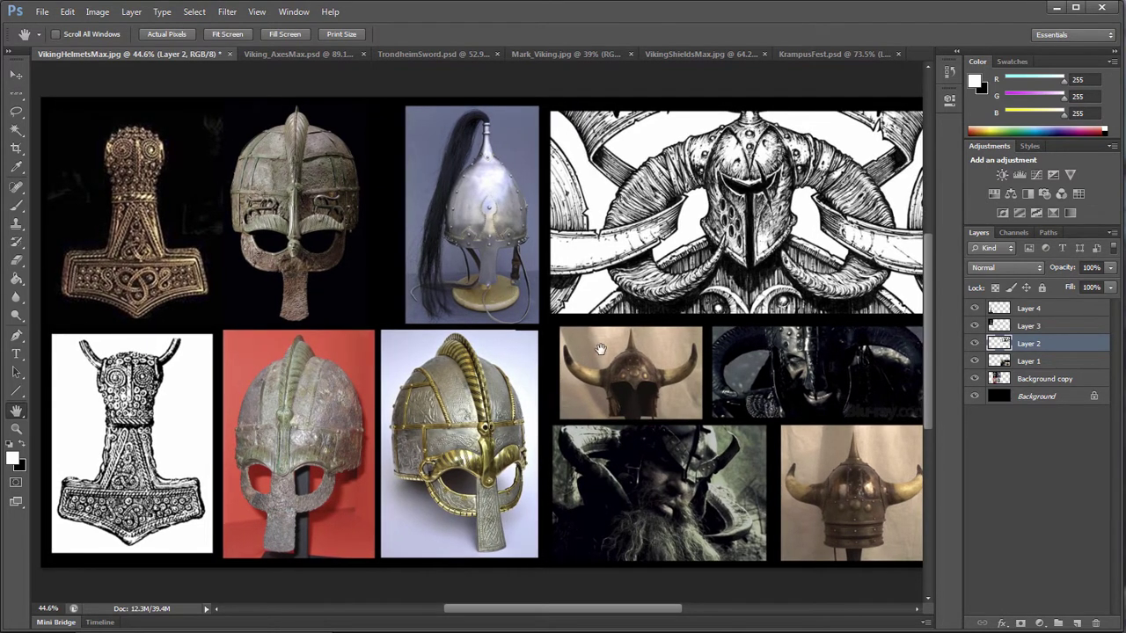
{"action": "key", "text": "z"}
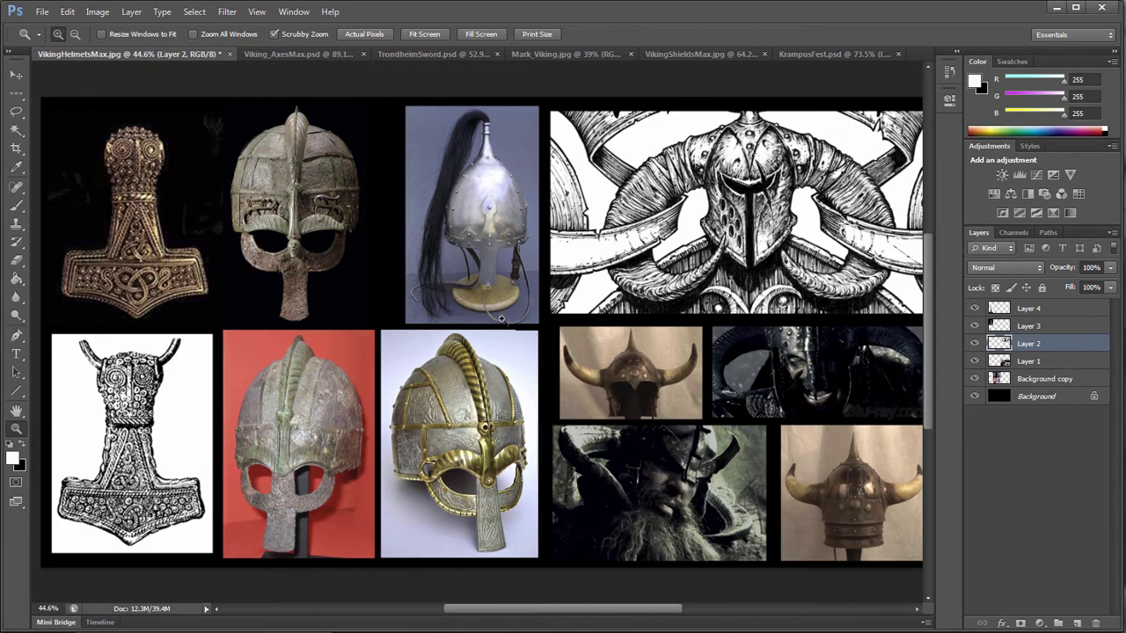
{"action": "key", "text": "alt"}
{"action": "left_click_drag", "start_coordinate": [533, 304], "coordinate": [525, 342], "text": "alt"}
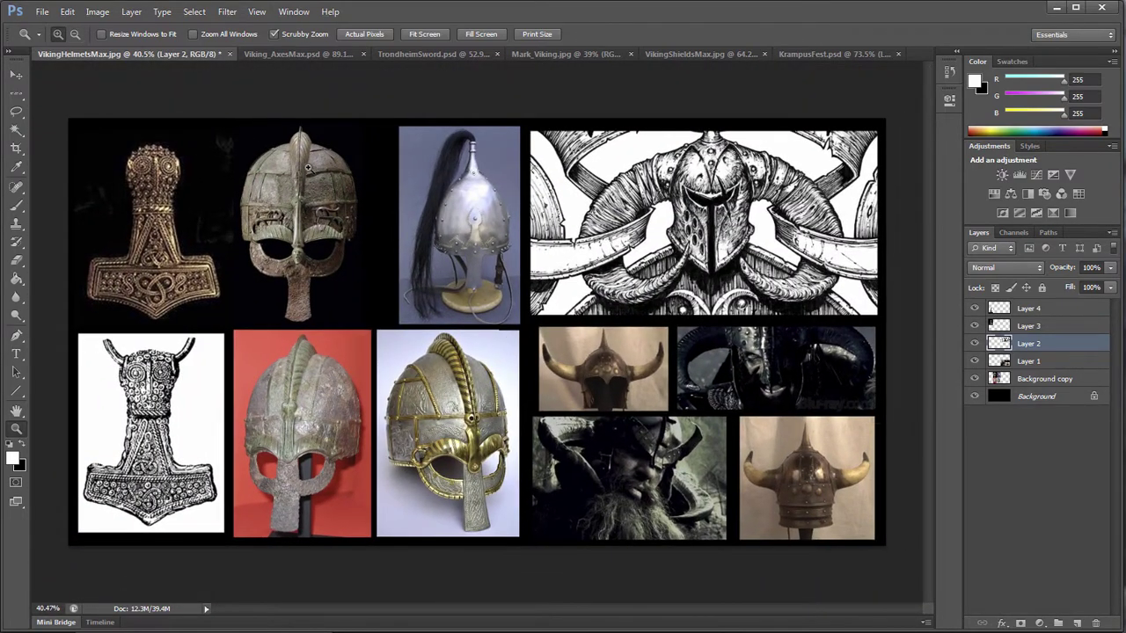
{"action": "left_click", "coordinate": [97, 12]}
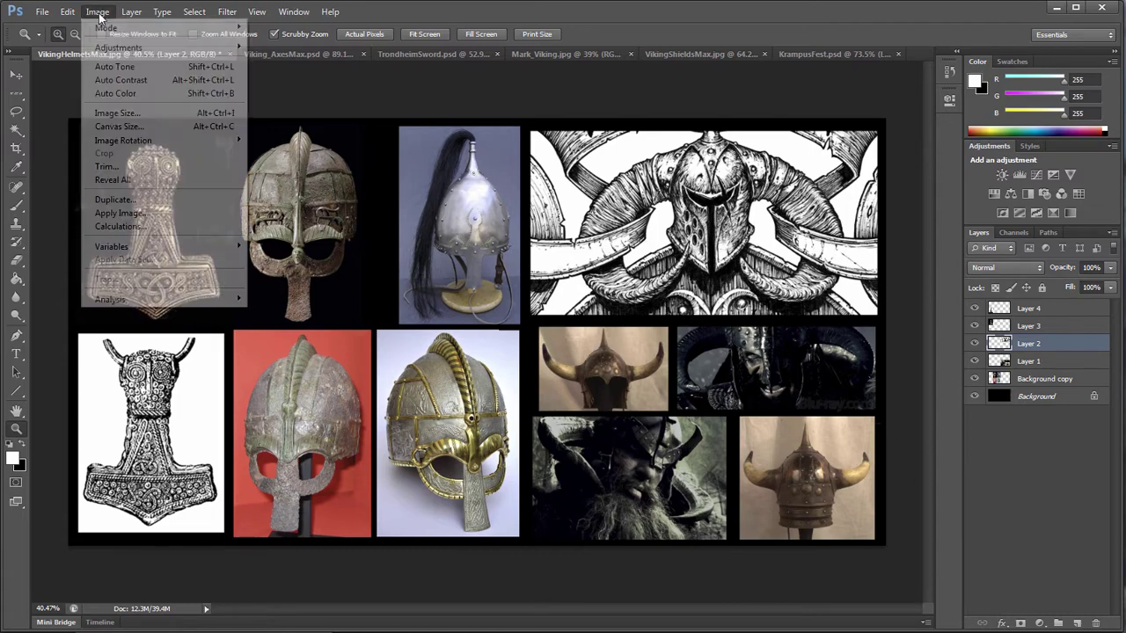
{"action": "left_click", "coordinate": [122, 107]}
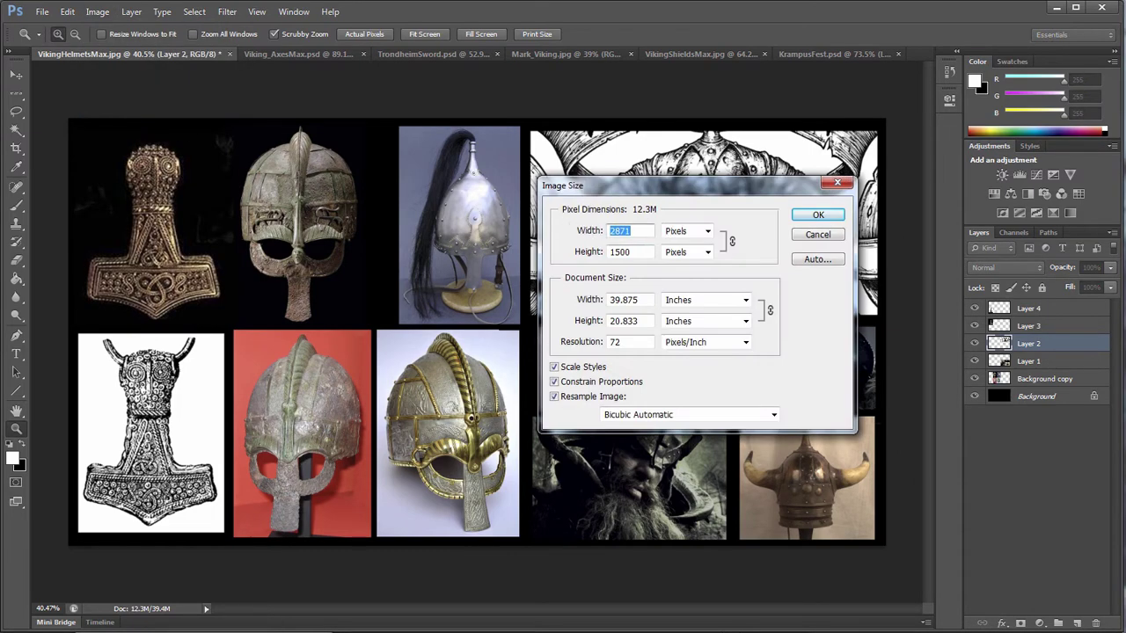
{"action": "left_click", "coordinate": [807, 217]}
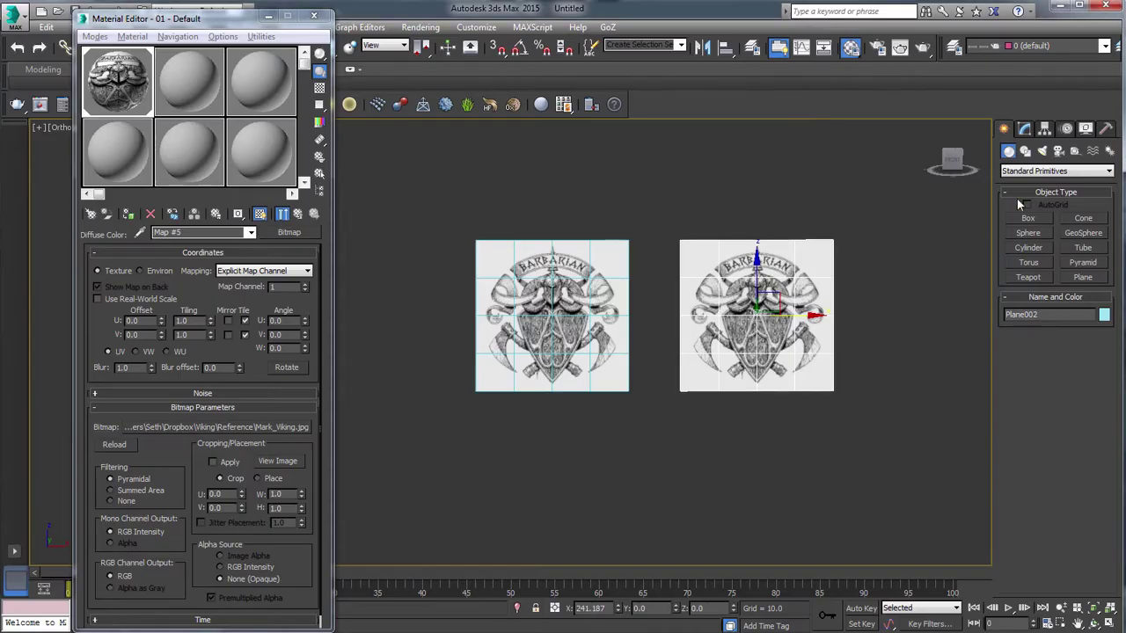
Step: Return to 3ds Max and set the copied plane's width to 2871 and length to 1800
{"action": "left_click", "coordinate": [1026, 129]}
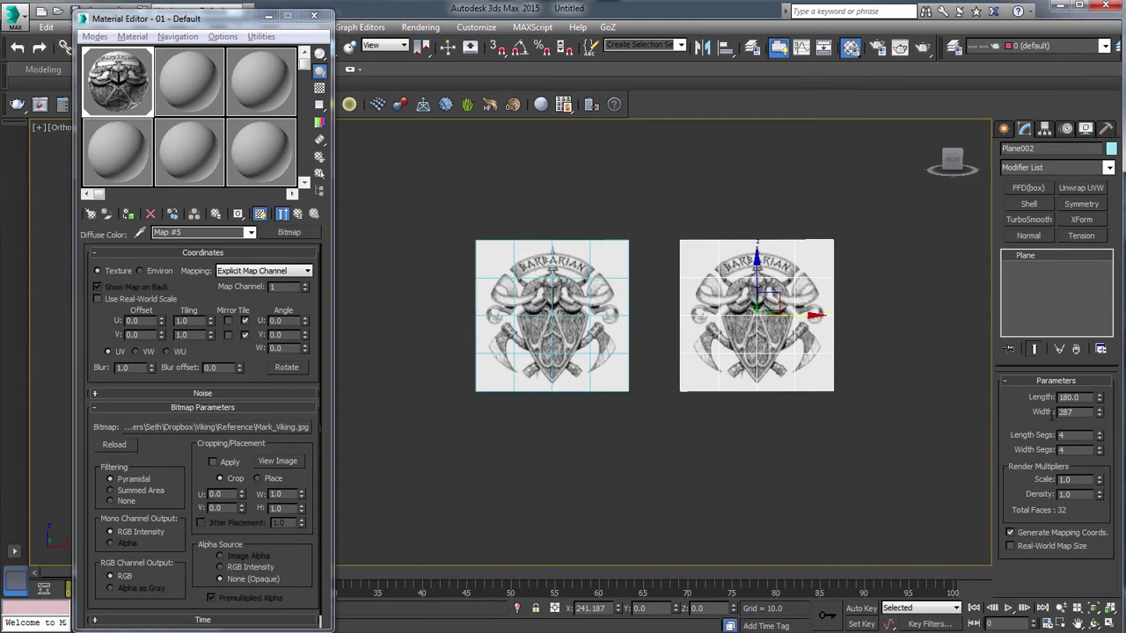
{"action": "left_click", "coordinate": [1087, 397]}
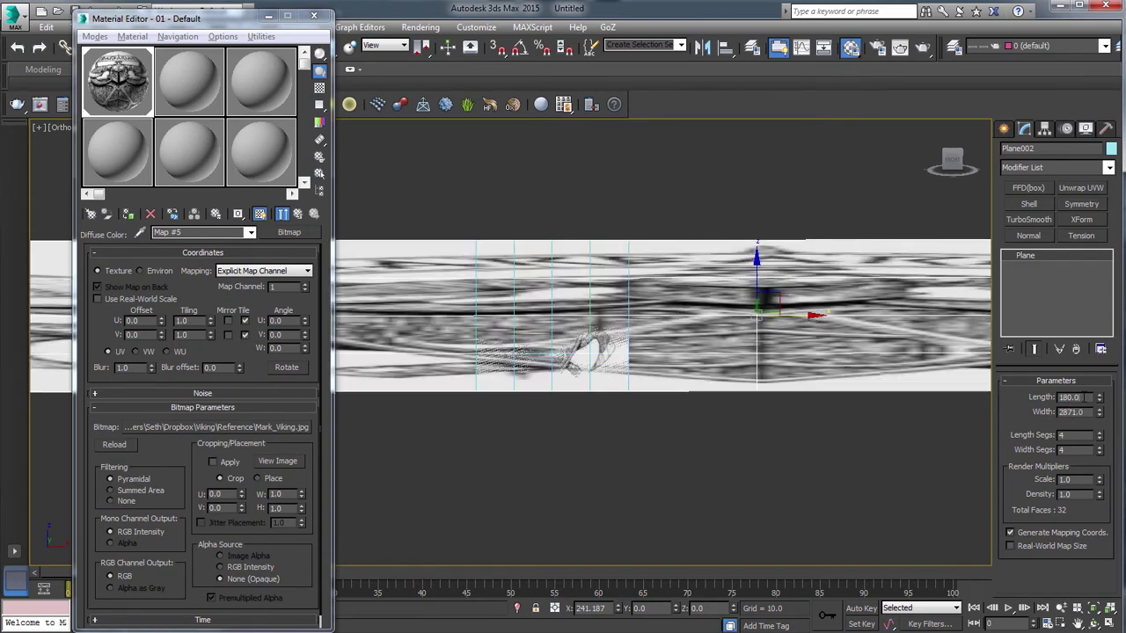
{"action": "type", "text": "1800"}
{"action": "key", "text": "Return"}
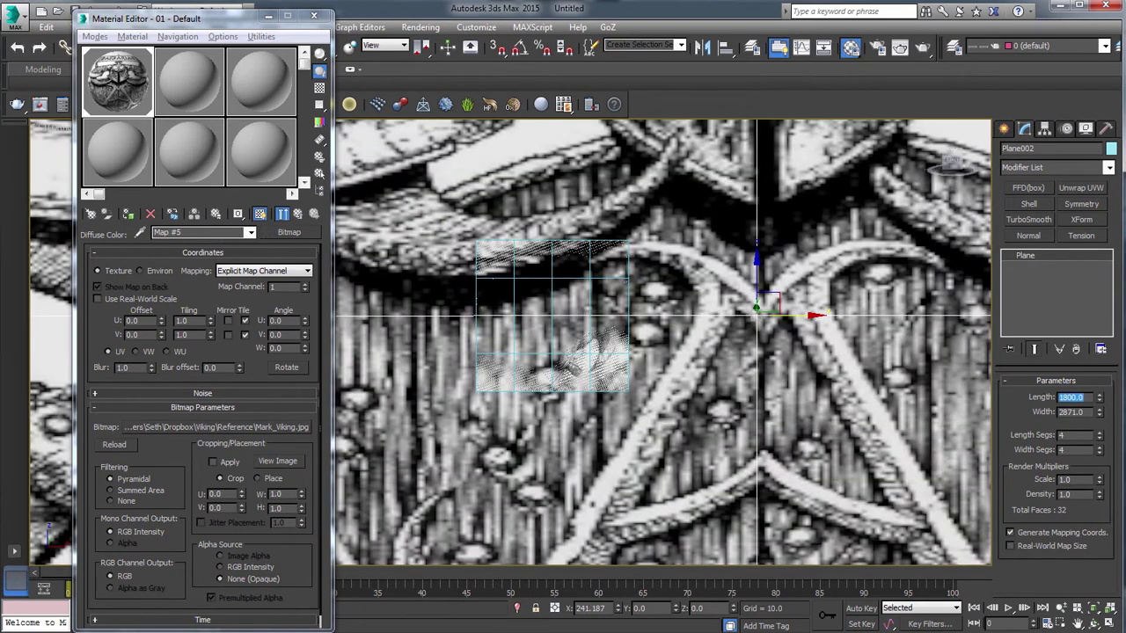
Step: Recheck the pixel height of the VikingHelmetsMax sheet in Photoshop without changing its size
{"action": "key", "text": "alt+Tab"}
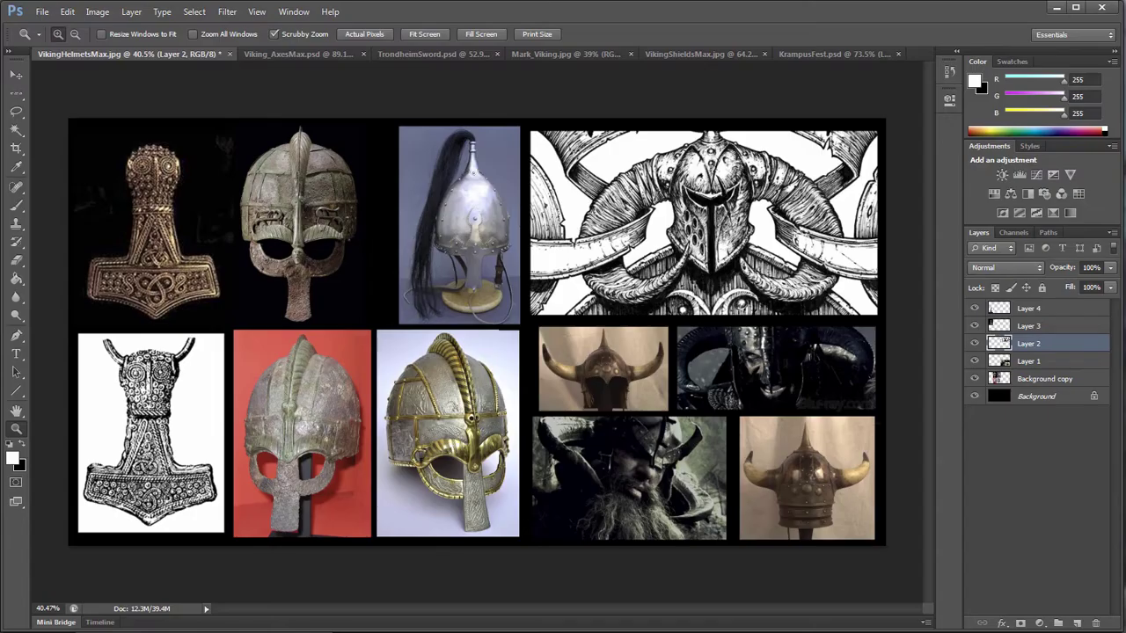
{"action": "left_click", "coordinate": [97, 12]}
{"action": "left_click", "coordinate": [128, 112]}
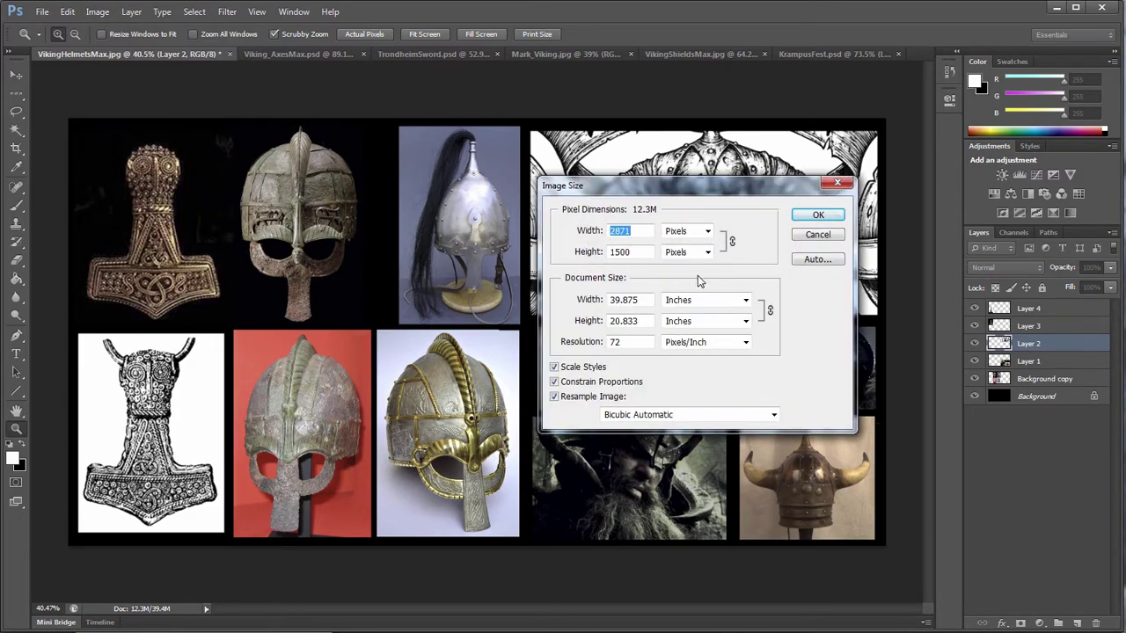
{"action": "left_click", "coordinate": [817, 234]}
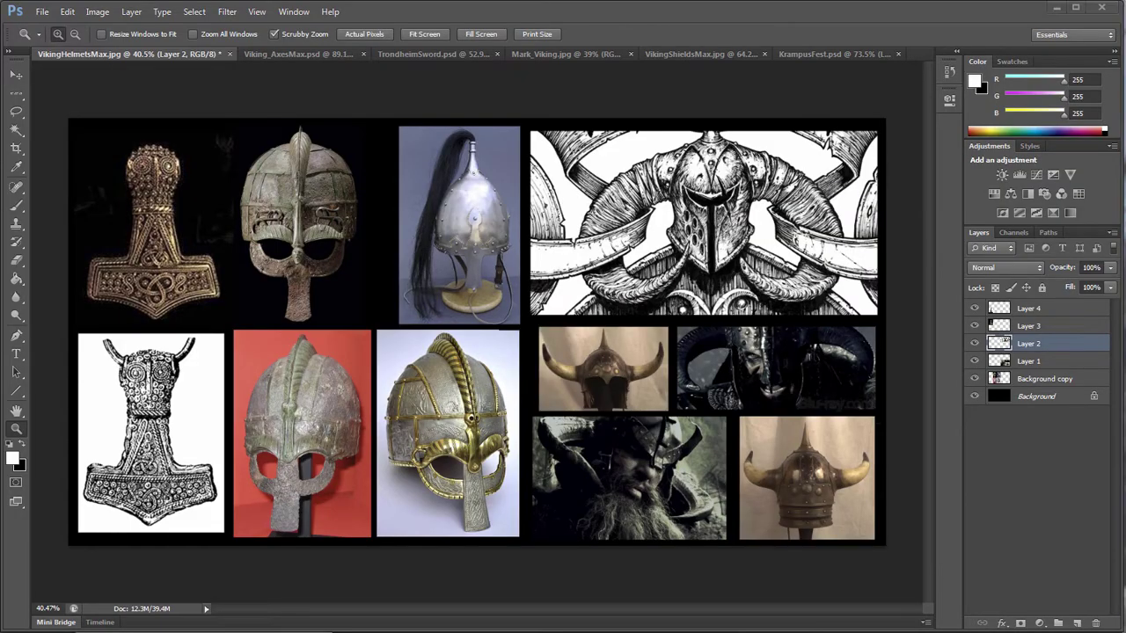
Step: Return to 3ds Max and correct the copied plane's length to 1500
{"action": "key", "text": "alt+Tab"}
{"action": "double_click", "coordinate": [1070, 397]}
{"action": "type", "text": "1500"}
{"action": "key", "text": "Return"}
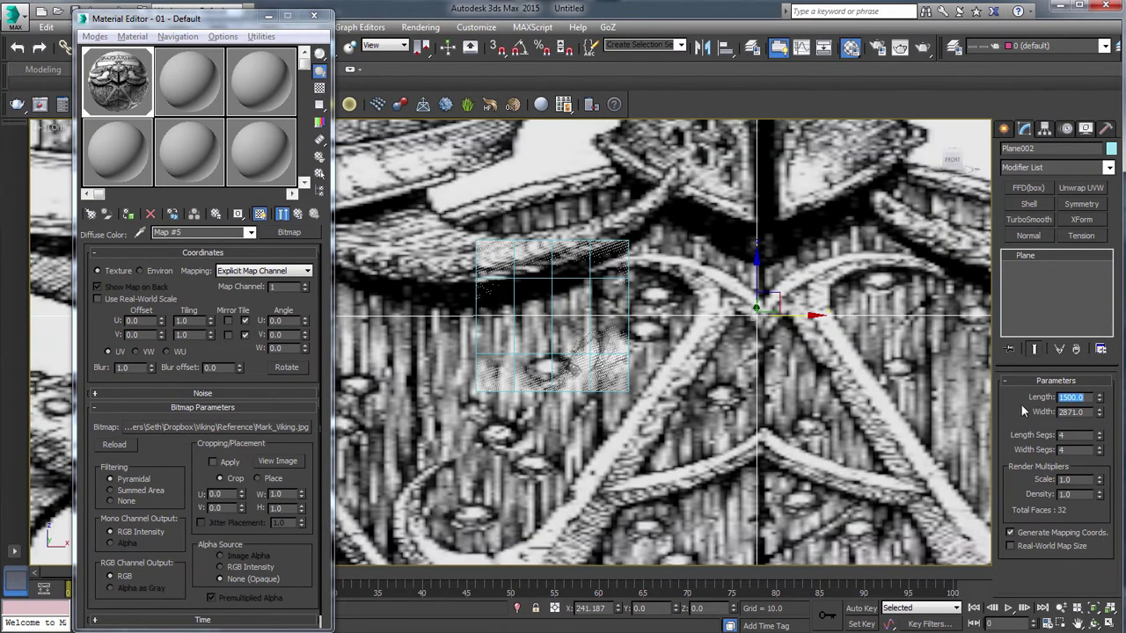
Step: Scale the copied plane's dimensions down to a length of 150 and a width of 287.1
{"action": "scroll", "coordinate": [675, 358], "scroll_direction": "down", "scroll_amount": 10}
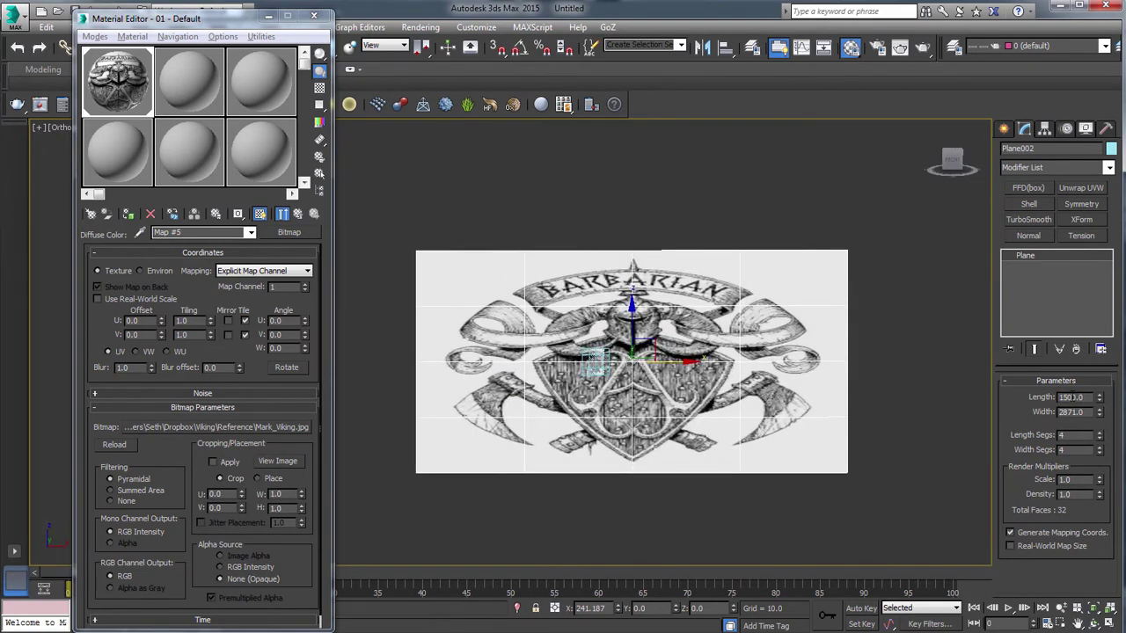
{"action": "key", "text": "BackSpace"}
{"action": "left_click", "coordinate": [1073, 412]}
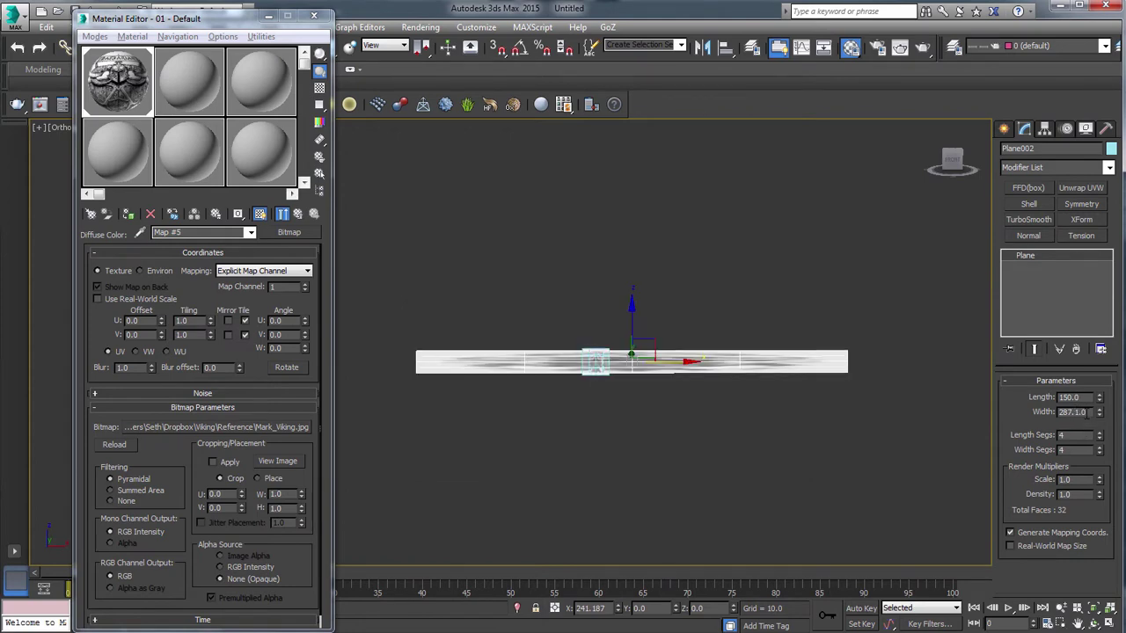
{"action": "key", "text": "Return"}
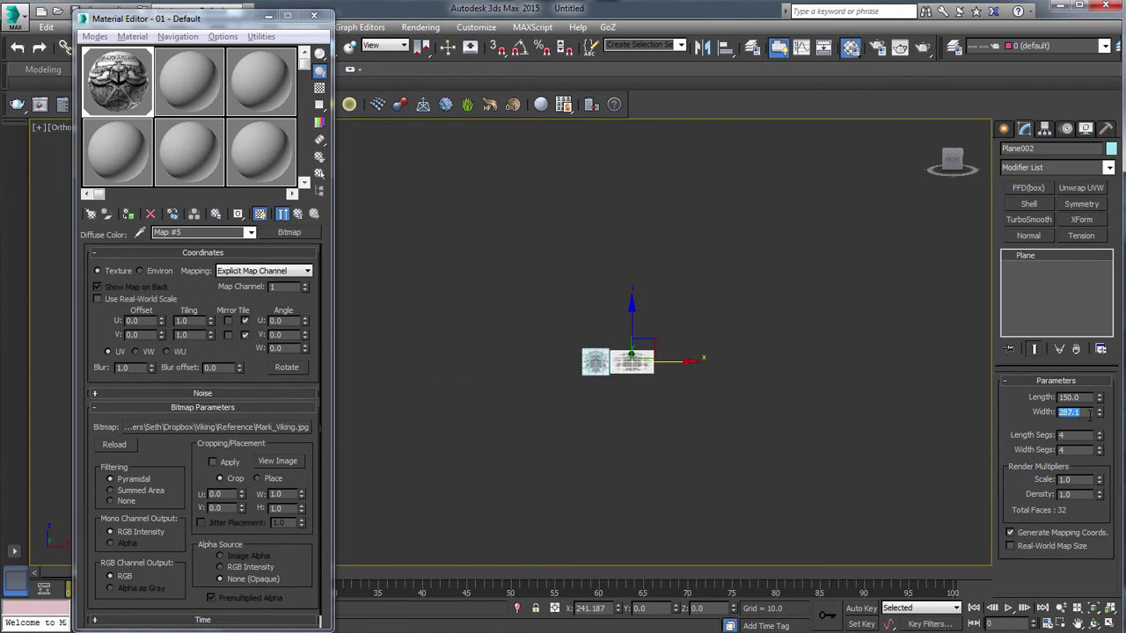
{"action": "scroll", "coordinate": [691, 385], "scroll_direction": "up", "scroll_amount": 5}
{"action": "middle_click_drag", "start_coordinate": [644, 346], "coordinate": [736, 410]}
{"action": "scroll", "coordinate": [737, 405], "scroll_direction": "up", "scroll_amount": 3}
{"action": "middle_click_drag", "start_coordinate": [653, 366], "coordinate": [748, 399]}
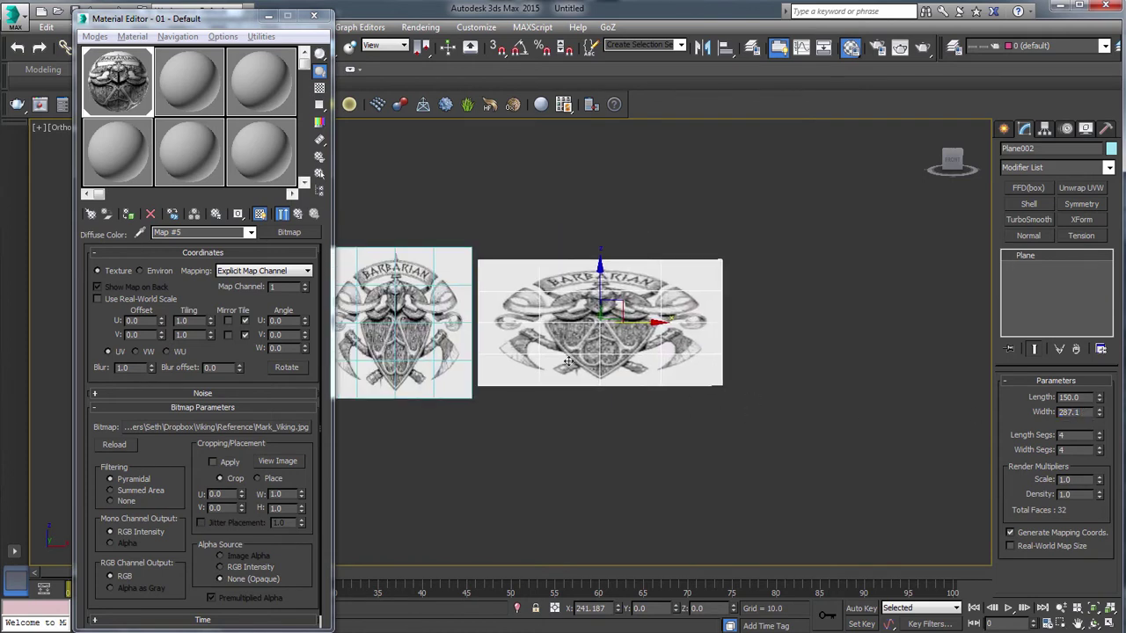
Step: Load the VikingHelmetsMax image as a Bitmap into the diffuse map of the second material slot
{"action": "left_click", "coordinate": [180, 88]}
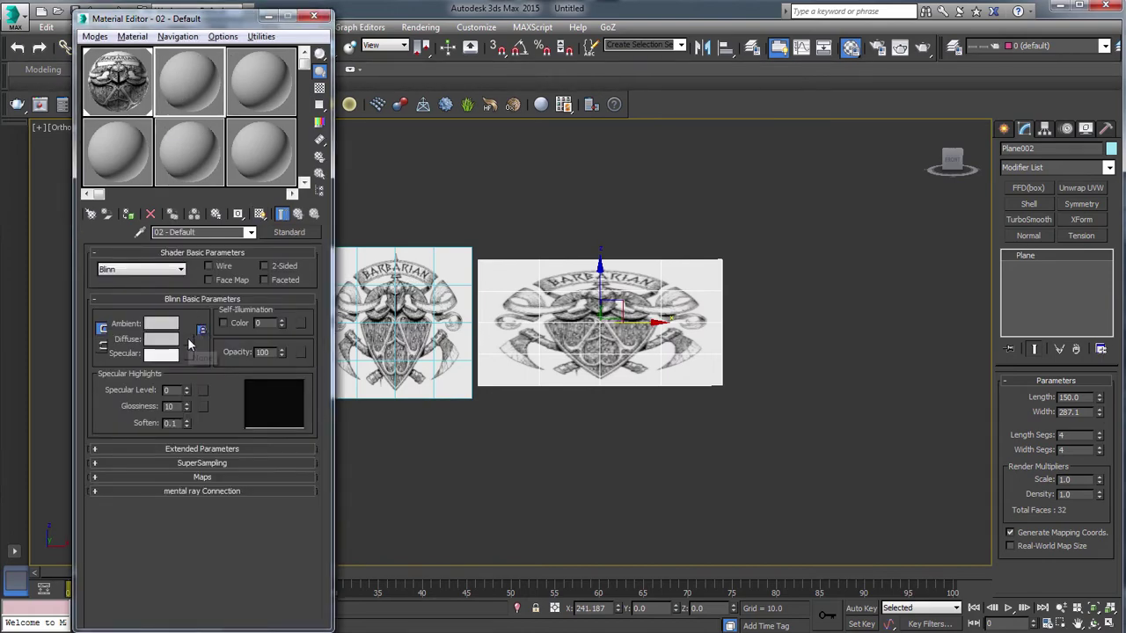
{"action": "left_click", "coordinate": [193, 340]}
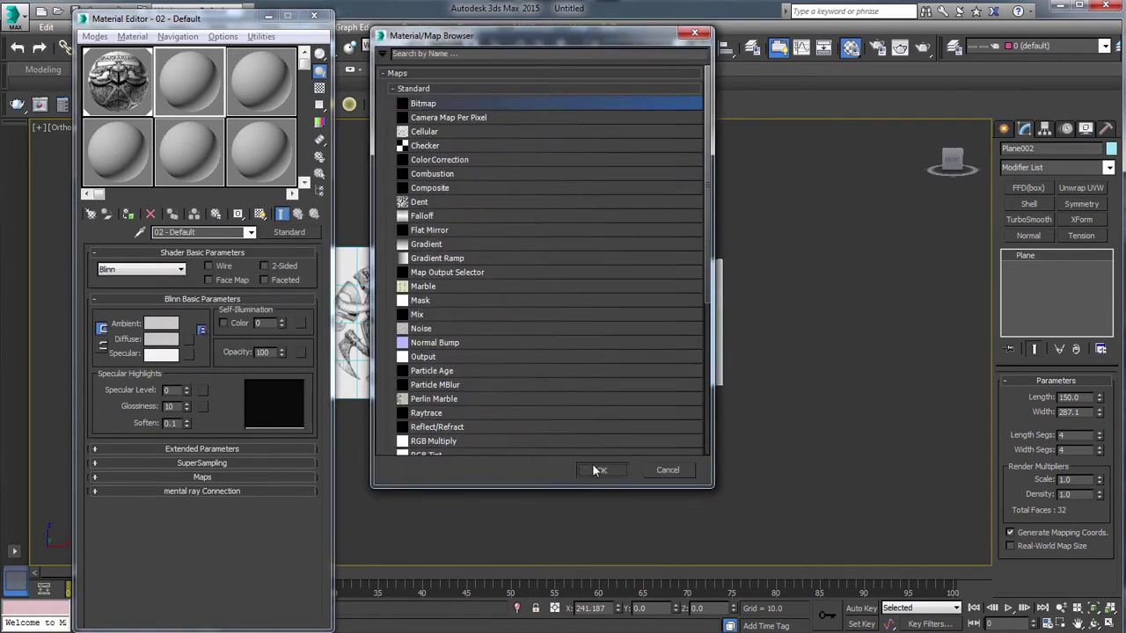
{"action": "left_click", "coordinate": [595, 468]}
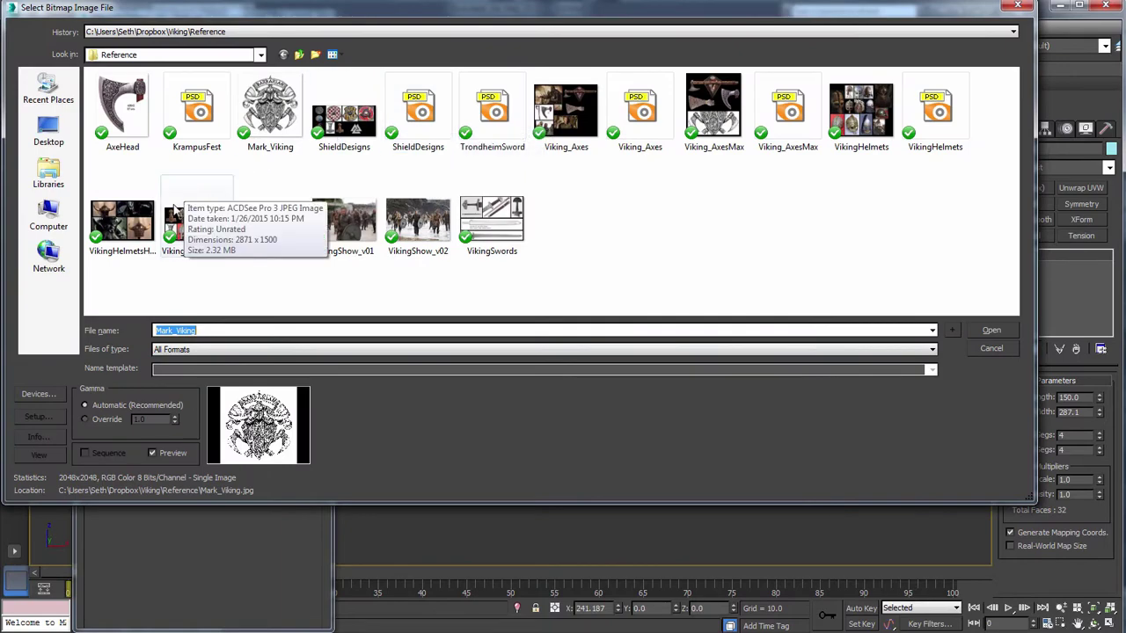
{"action": "left_click", "coordinate": [197, 224]}
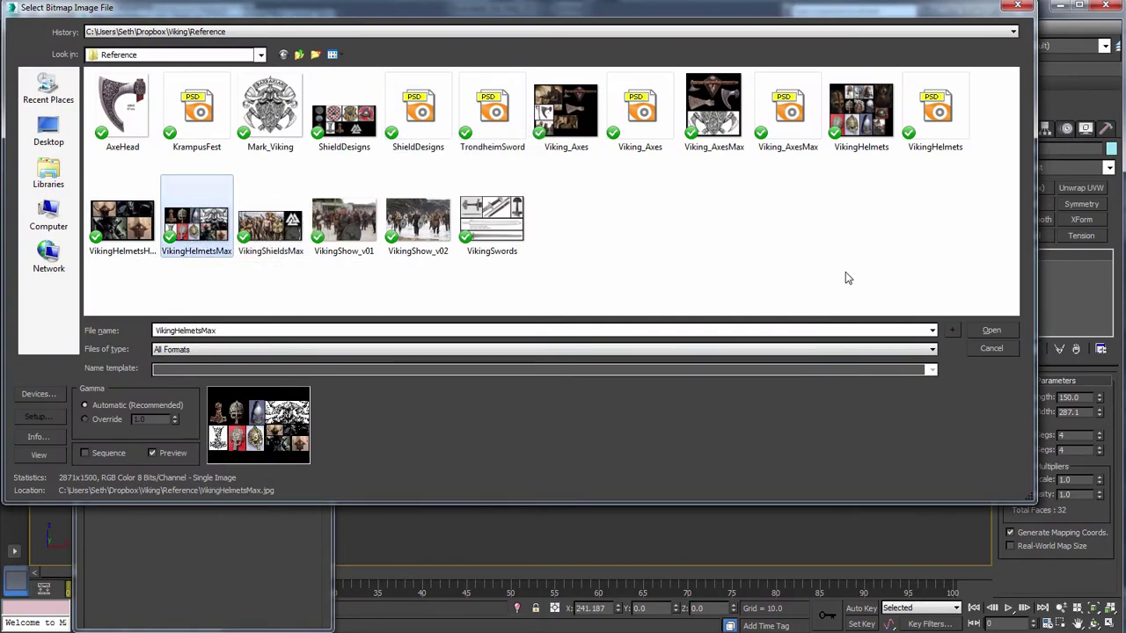
{"action": "left_click", "coordinate": [991, 331]}
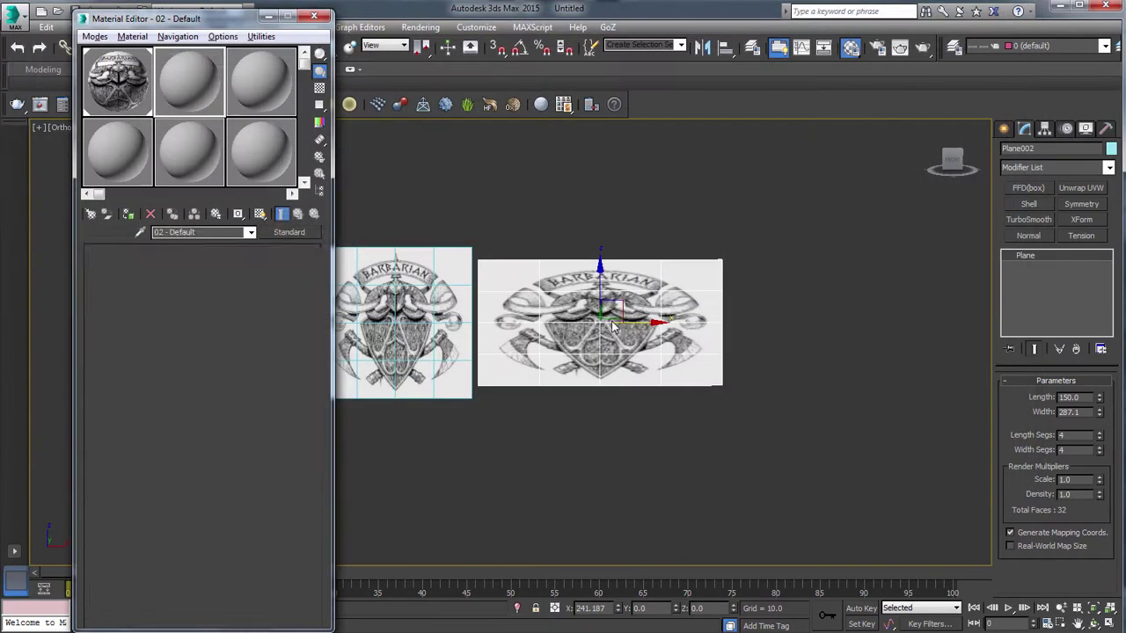
Step: Assign the helmet reference material to the copied plane and display its map in the viewport
{"action": "left_click", "coordinate": [127, 214]}
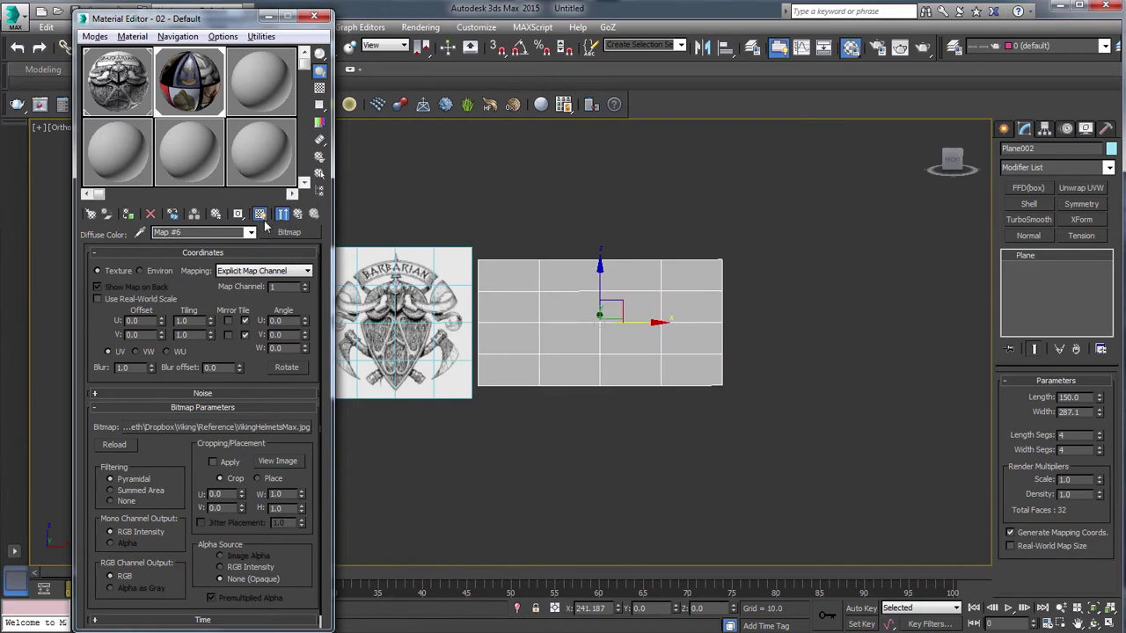
{"action": "scroll", "coordinate": [671, 351], "scroll_direction": "up", "scroll_amount": 5}
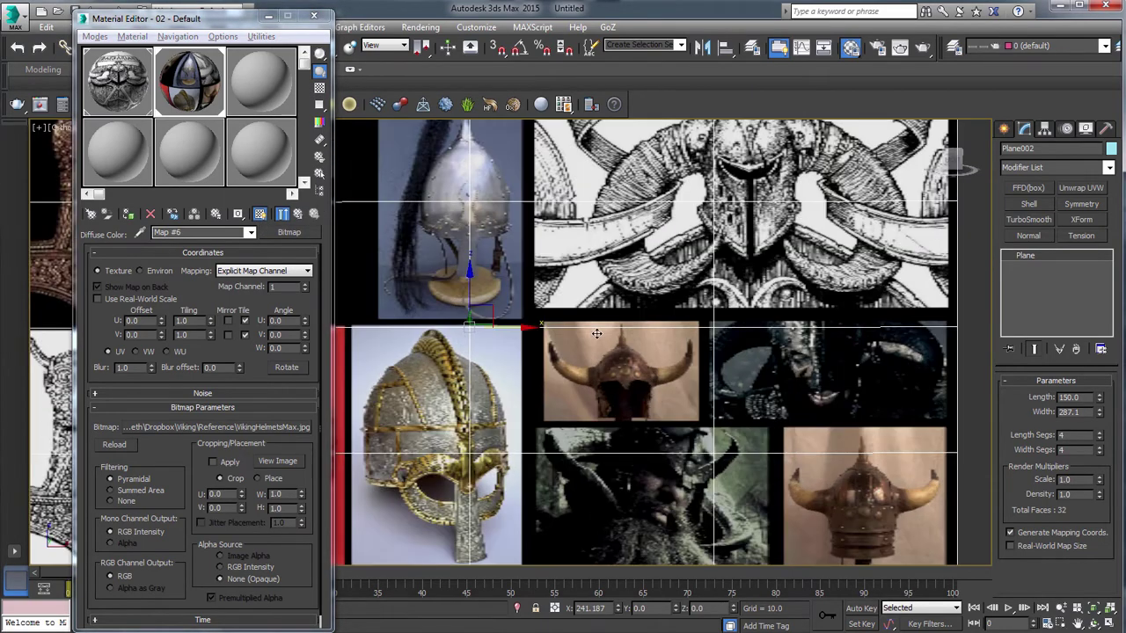
{"action": "middle_click_drag", "start_coordinate": [604, 333], "coordinate": [636, 352]}
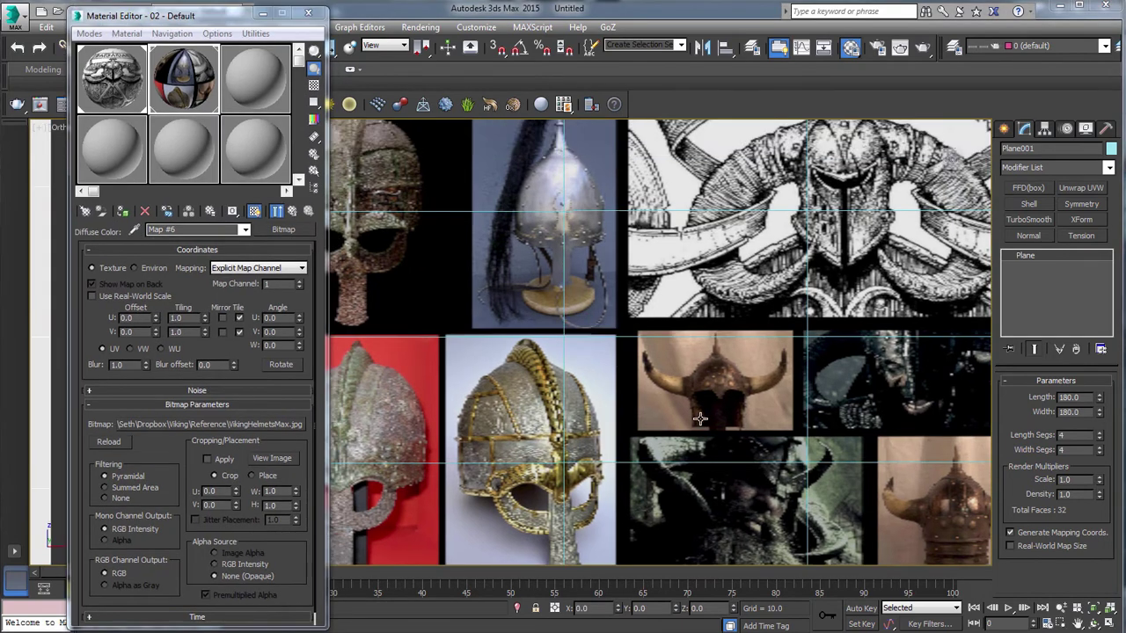
Step: Raise the viewport's maximum texture map display resolution to 4096 pixels and apply the configuration
{"action": "left_click", "coordinate": [262, 15]}
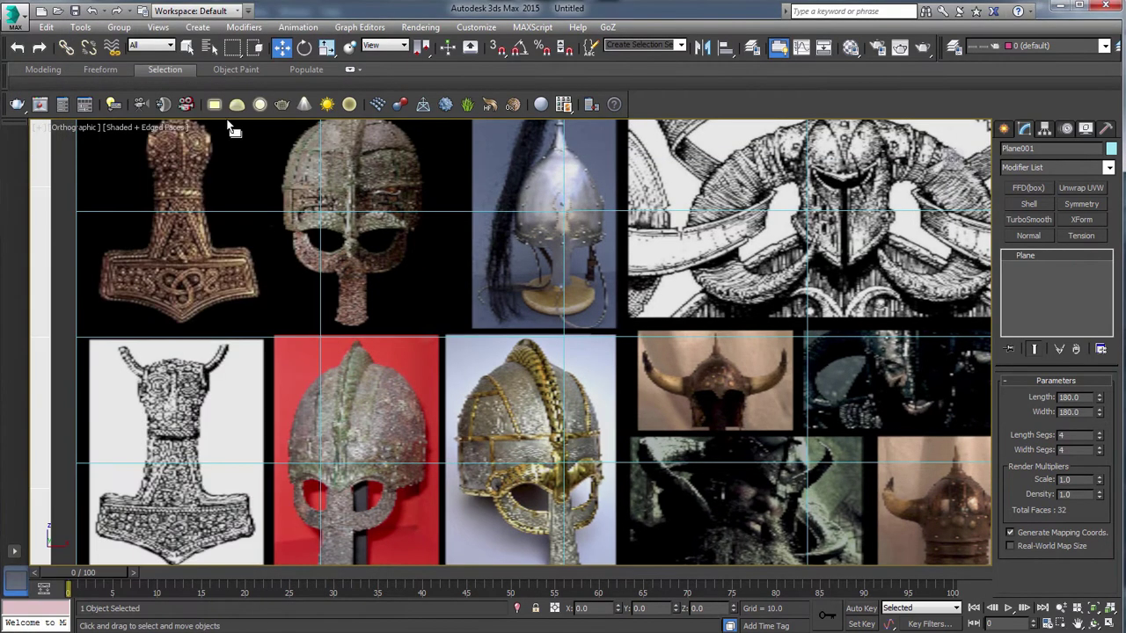
{"action": "middle_click_drag", "start_coordinate": [176, 181], "coordinate": [147, 179]}
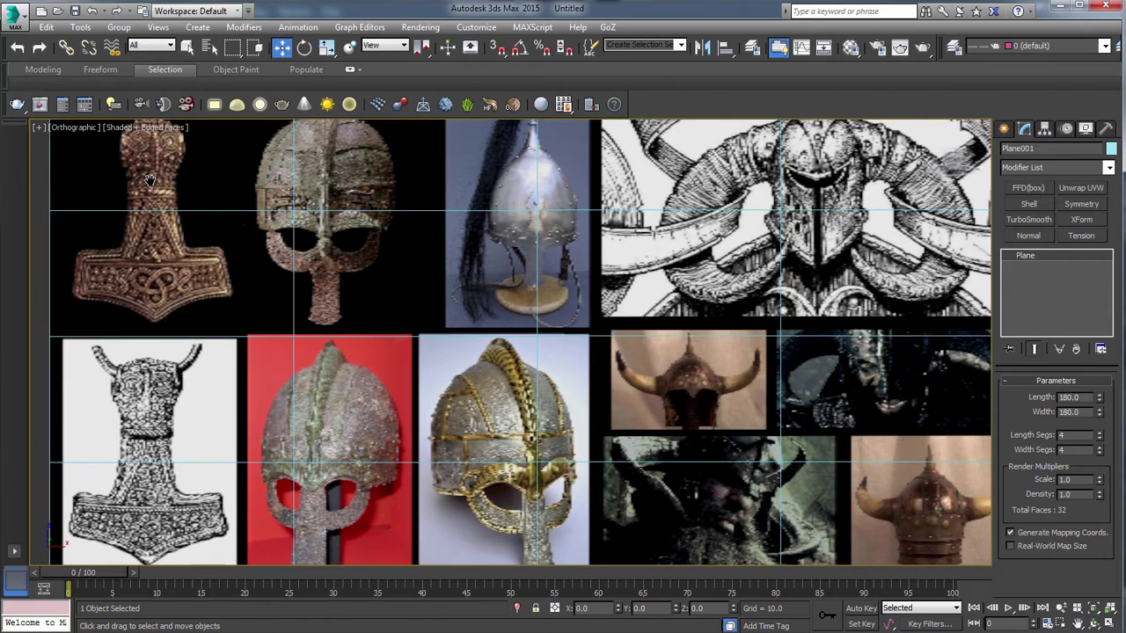
{"action": "left_click", "coordinate": [39, 128]}
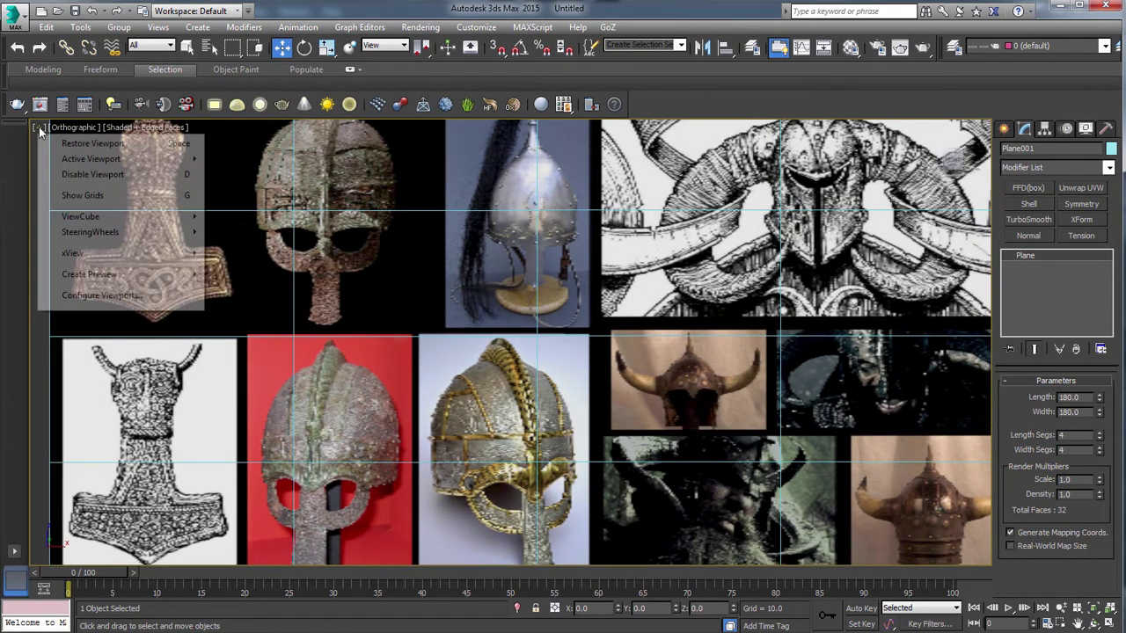
{"action": "left_click", "coordinate": [85, 295]}
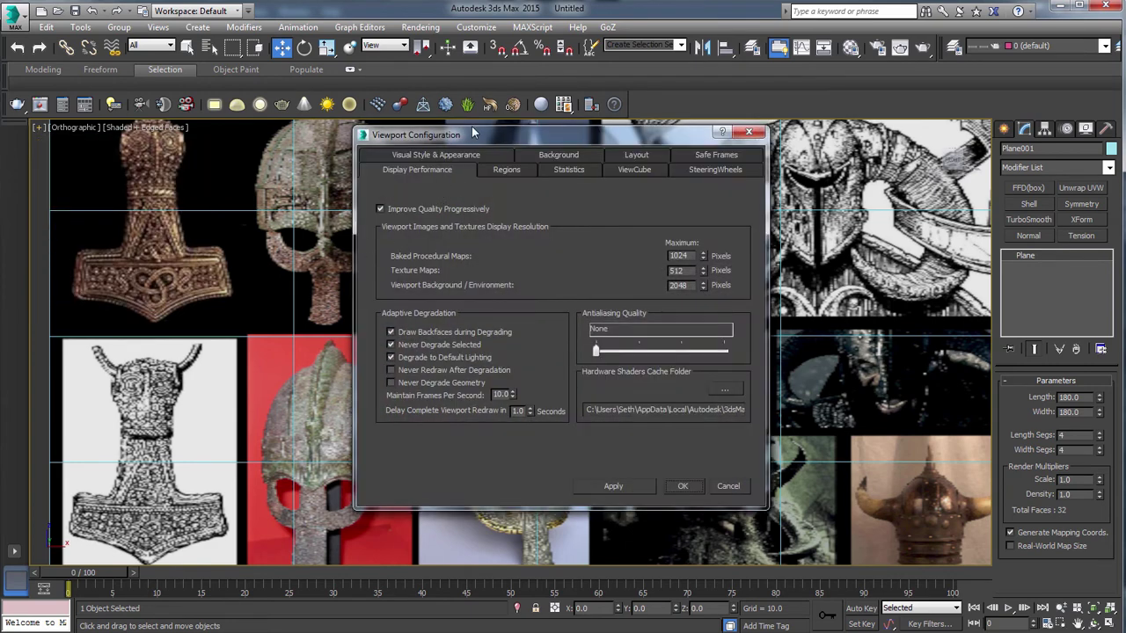
{"action": "left_click_drag", "start_coordinate": [474, 132], "coordinate": [433, 151]}
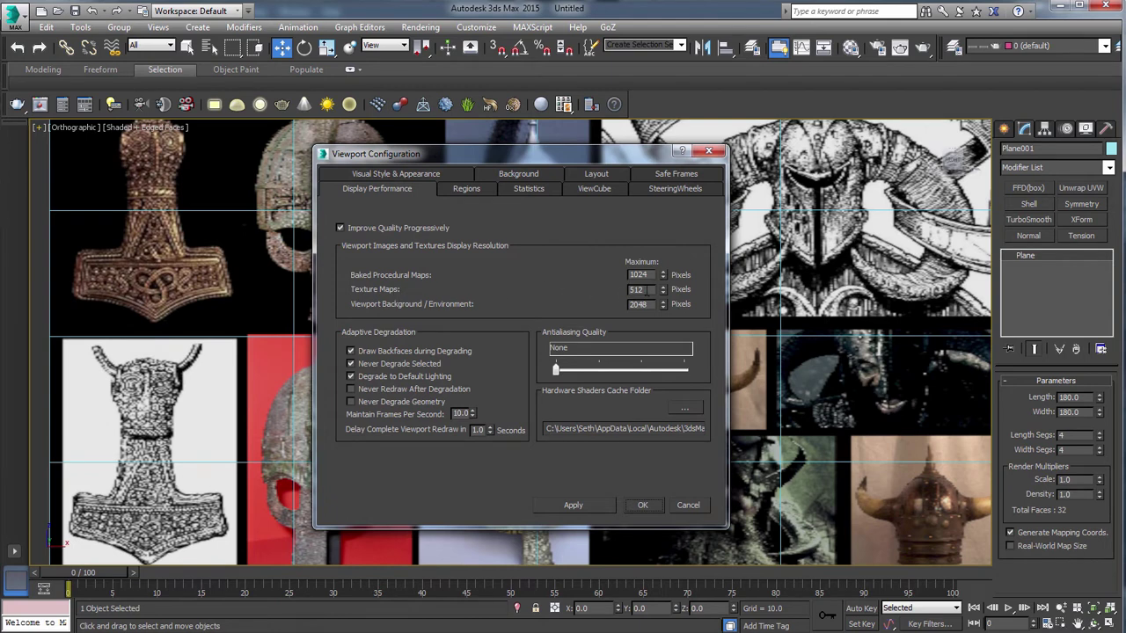
{"action": "left_click", "coordinate": [641, 289]}
{"action": "left_click", "coordinate": [588, 505]}
{"action": "left_click", "coordinate": [652, 505]}
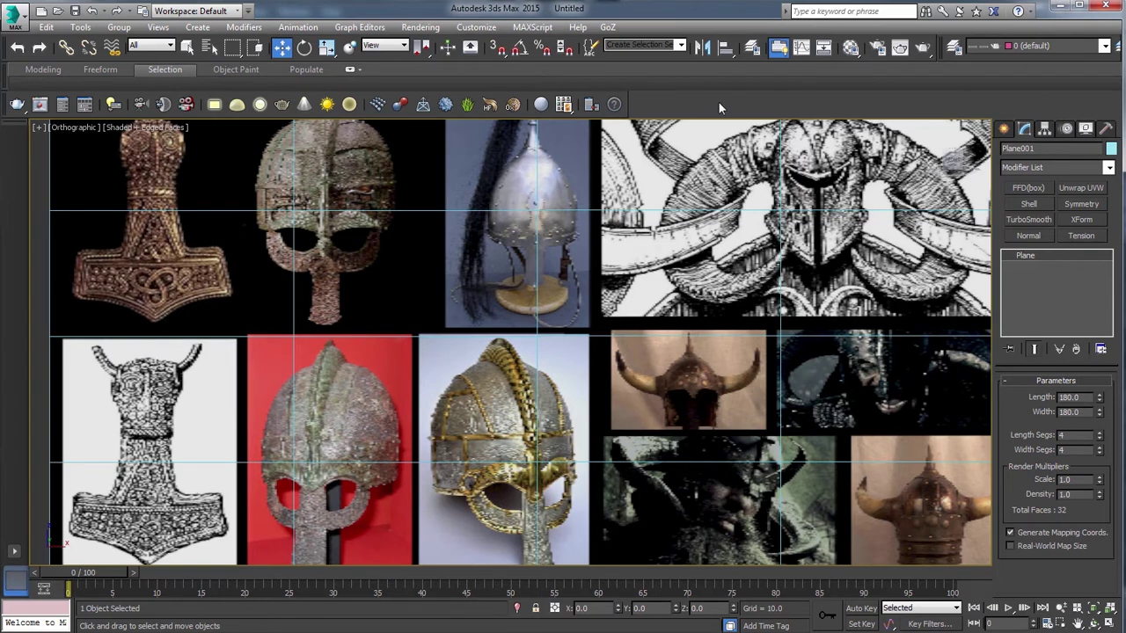
Step: Reload the VikingHelmetsMax and Mark_Viking bitmaps in their materials to refresh both reference planes
{"action": "left_click", "coordinate": [851, 45]}
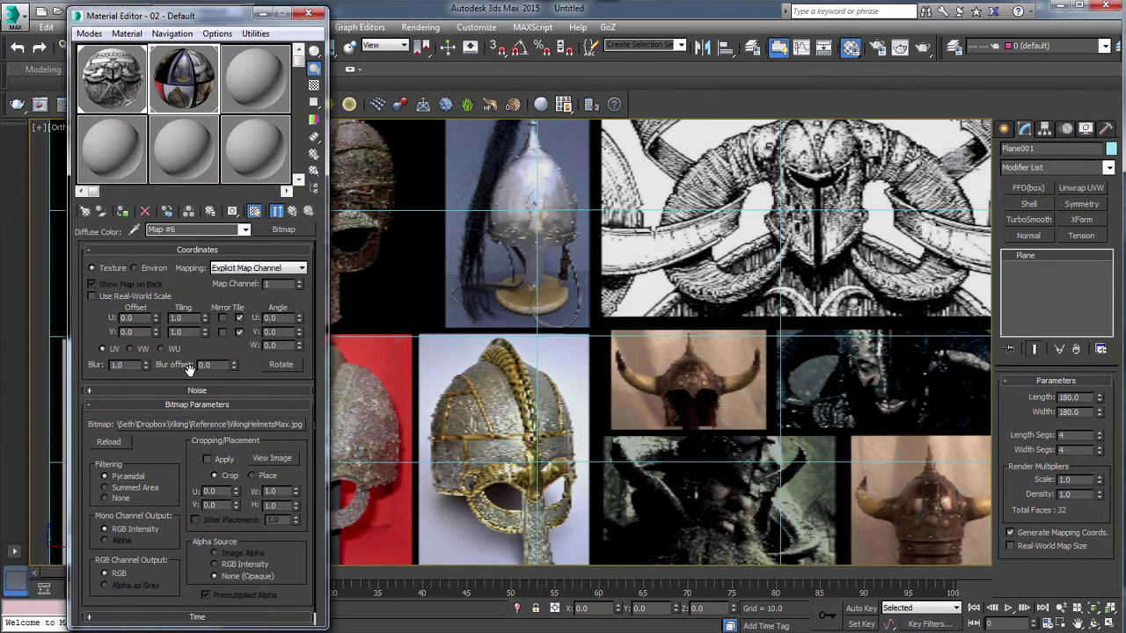
{"action": "left_click", "coordinate": [119, 443]}
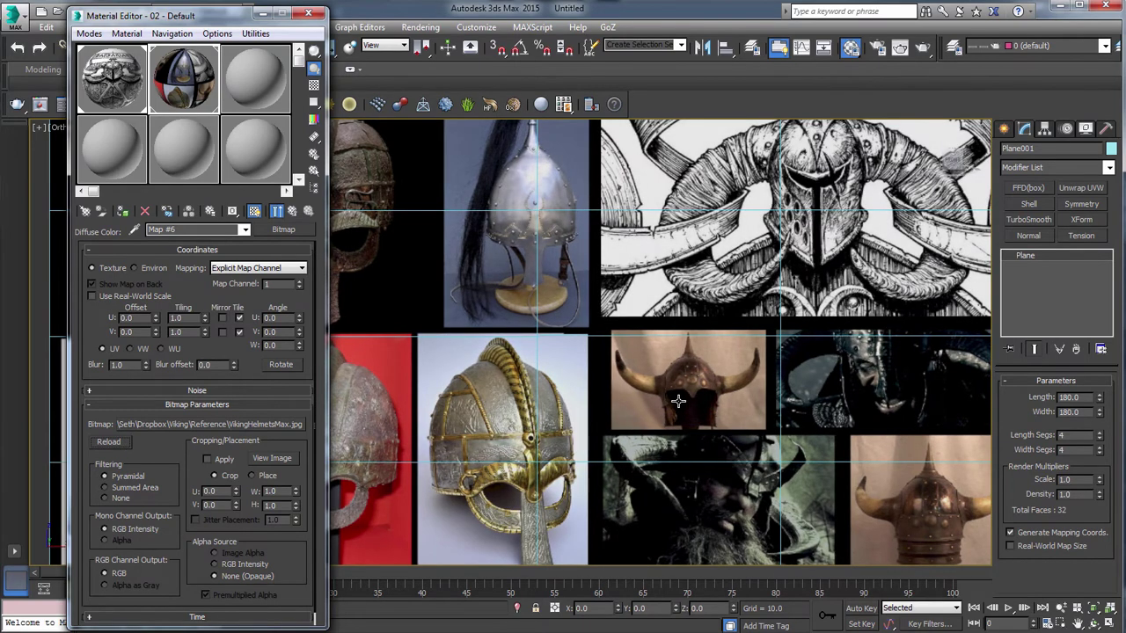
{"action": "left_click_drag", "start_coordinate": [246, 17], "coordinate": [831, 19]}
{"action": "middle_click_drag", "start_coordinate": [345, 219], "coordinate": [715, 222]}
{"action": "middle_click_drag", "start_coordinate": [383, 282], "coordinate": [677, 299]}
{"action": "scroll", "coordinate": [536, 304], "scroll_direction": "up", "scroll_amount": 2}
{"action": "left_click", "coordinate": [692, 95]}
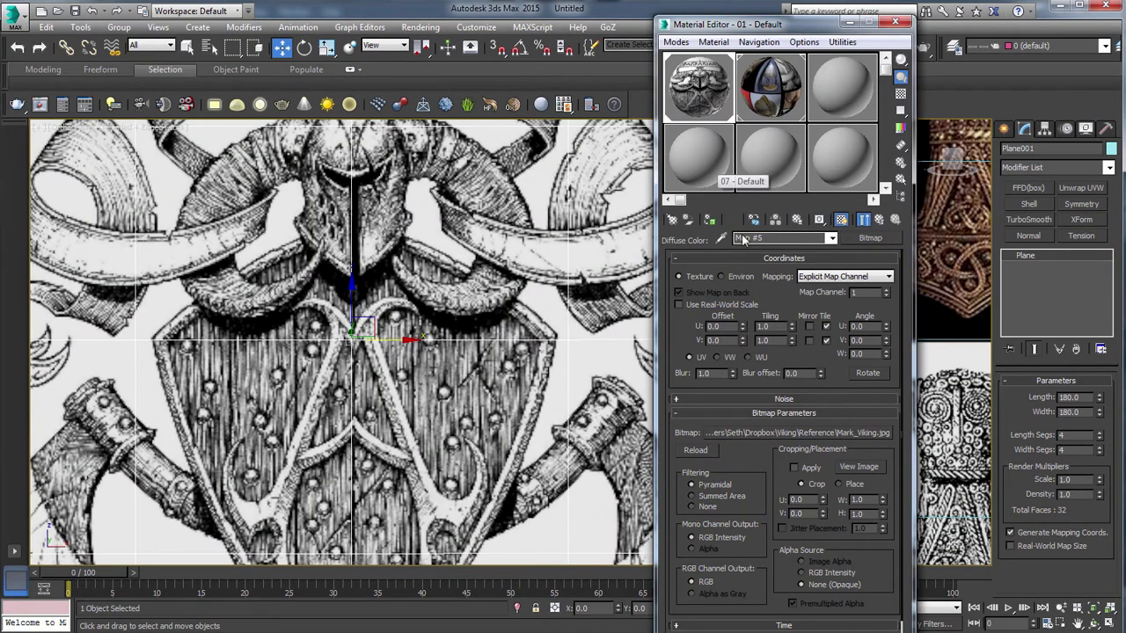
{"action": "left_click", "coordinate": [697, 451]}
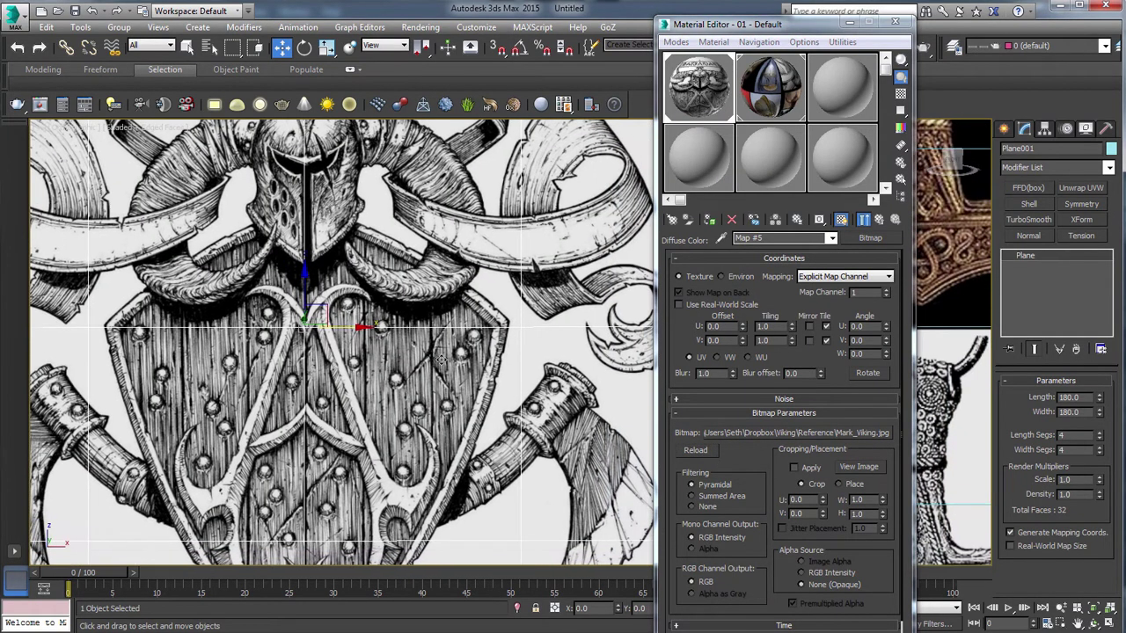
Step: Review the viewport's texture display resolution settings without changing them
{"action": "scroll", "coordinate": [440, 360], "scroll_direction": "down", "scroll_amount": 5}
{"action": "middle_click_drag", "start_coordinate": [484, 349], "coordinate": [426, 346]}
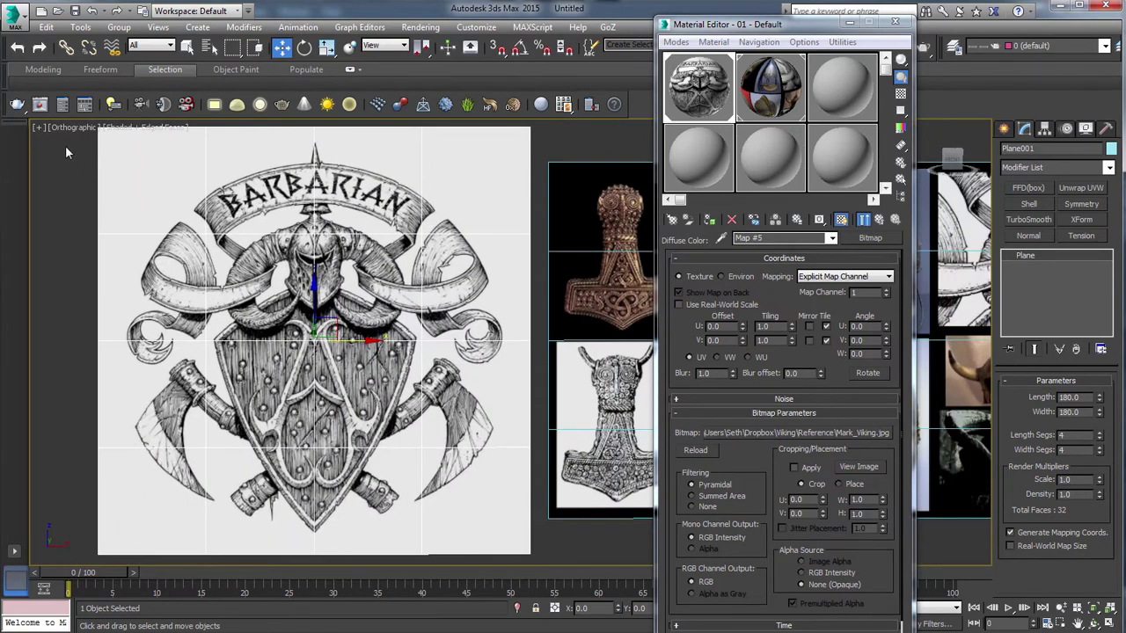
{"action": "middle_click_drag", "start_coordinate": [619, 341], "coordinate": [489, 354]}
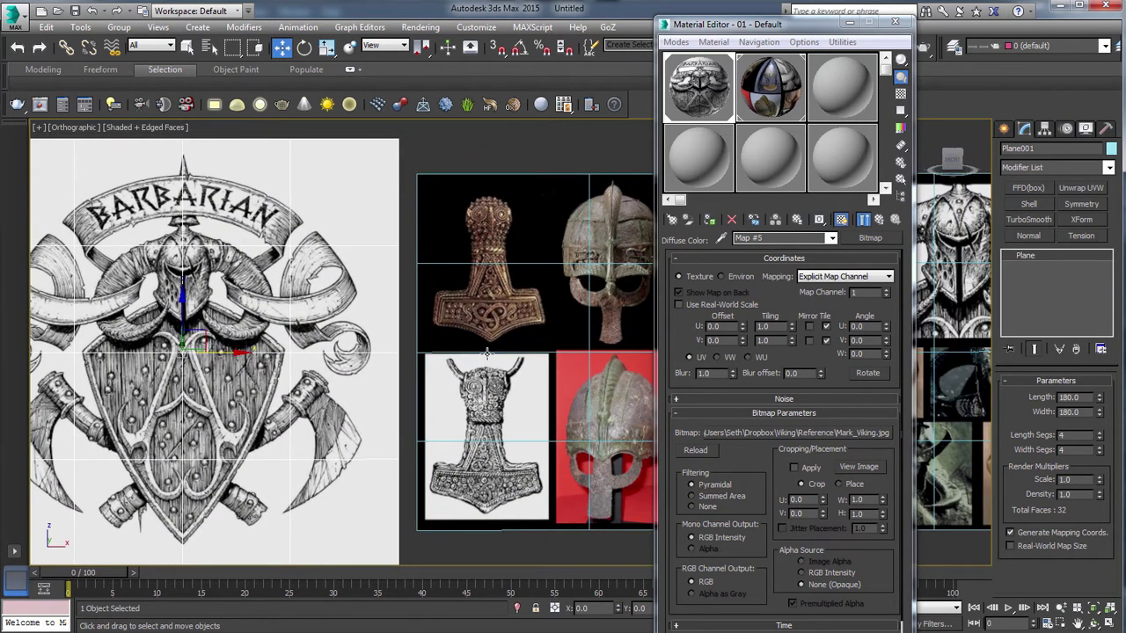
{"action": "left_click", "coordinate": [38, 128]}
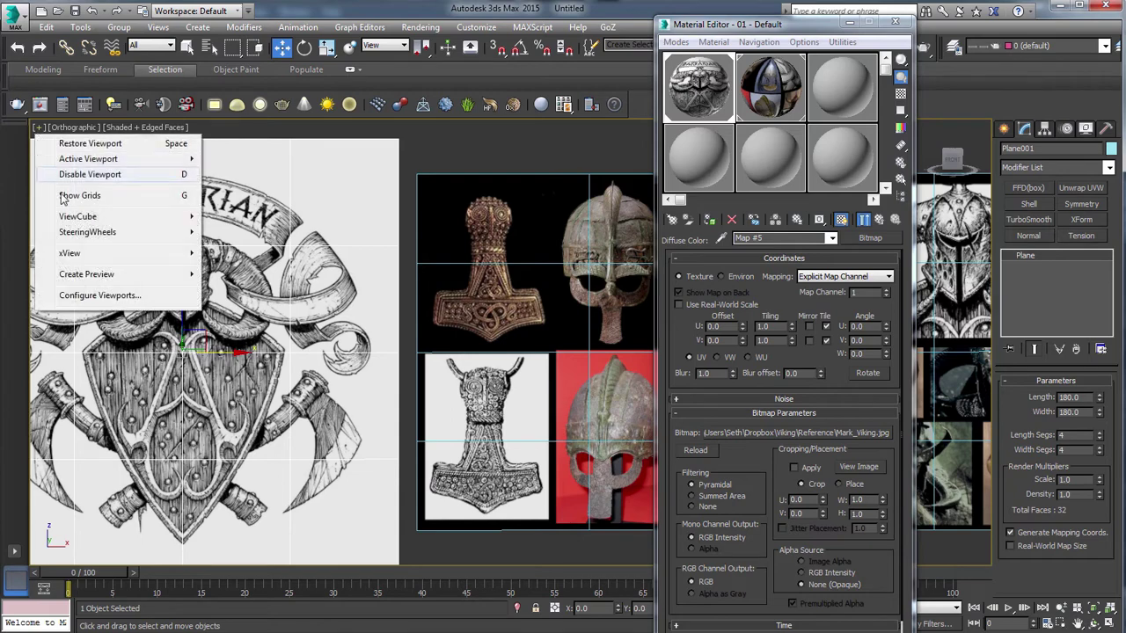
{"action": "left_click", "coordinate": [88, 294]}
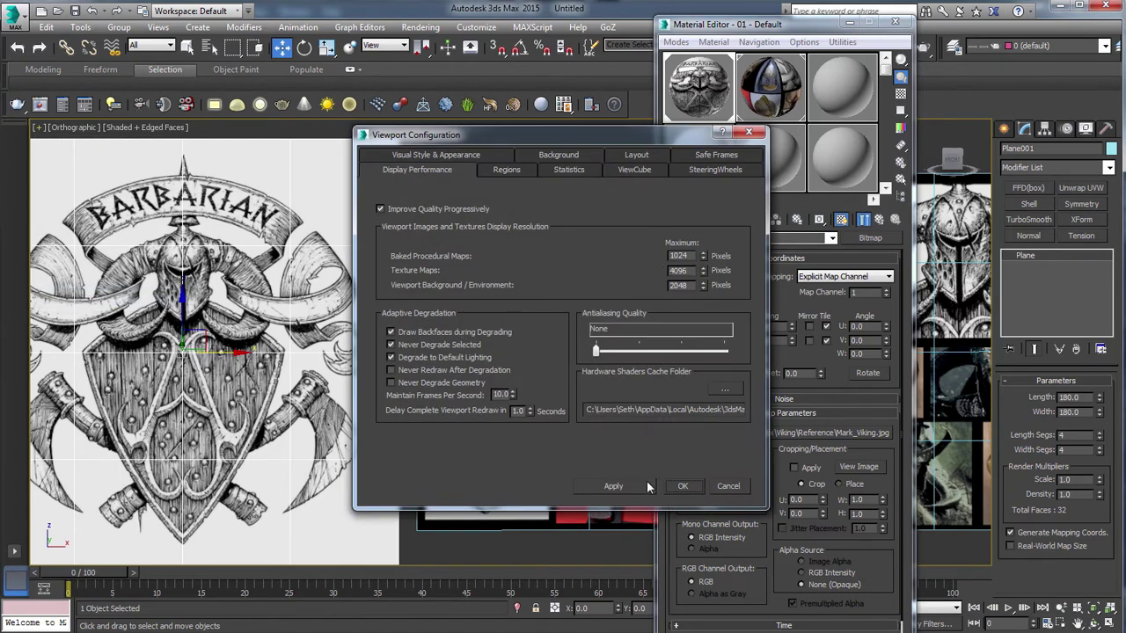
{"action": "left_click", "coordinate": [685, 487]}
Step: Close the Material Editor and rename the helmet reference plane HelmetPlane
{"action": "left_click_drag", "start_coordinate": [879, 43], "coordinate": [553, 50]}
{"action": "left_click", "coordinate": [569, 29]}
{"action": "scroll", "coordinate": [653, 351], "scroll_direction": "down", "scroll_amount": 6}
{"action": "scroll", "coordinate": [654, 351], "scroll_direction": "up", "scroll_amount": 3}
{"action": "left_click", "coordinate": [654, 351]}
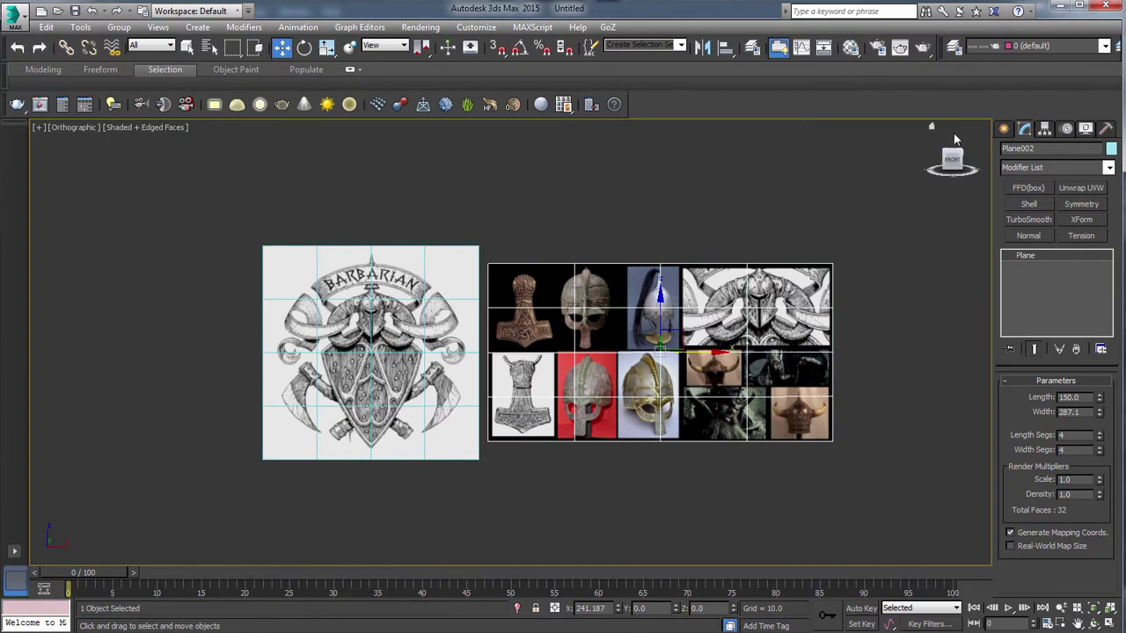
{"action": "left_click", "coordinate": [1025, 149]}
{"action": "type", "text": "Helmet"}
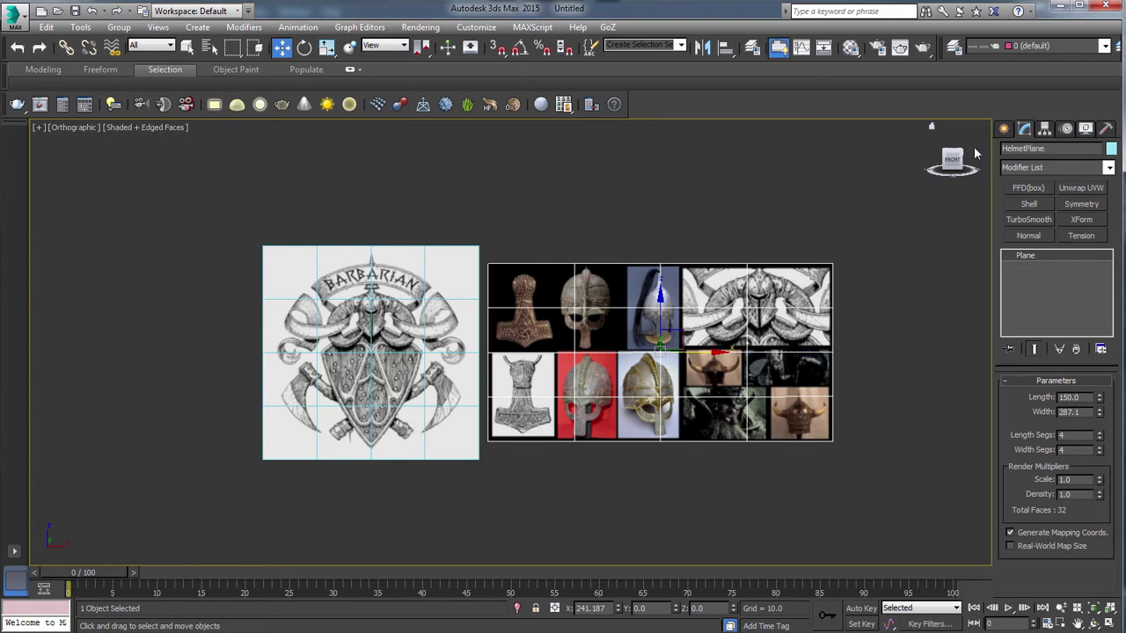
Step: Rename the plane with the Barbarian artwork ConceptPlane
{"action": "left_click", "coordinate": [374, 370]}
{"action": "left_click", "coordinate": [1021, 148]}
{"action": "type", "text": "Concep"}
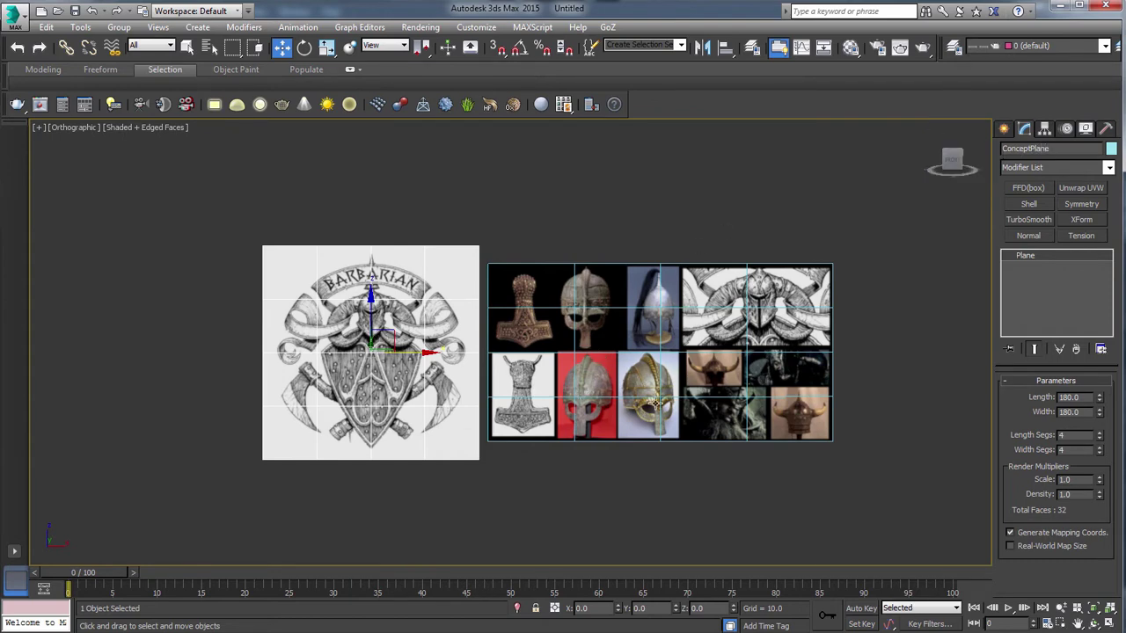
Step: Clone HelmetPlane as an independent copy about 166 units straight above the original
{"action": "scroll", "coordinate": [616, 333], "scroll_direction": "up", "scroll_amount": 3}
{"action": "scroll", "coordinate": [616, 333], "scroll_direction": "down", "scroll_amount": 3}
{"action": "middle_click_drag", "start_coordinate": [616, 333], "coordinate": [607, 340]}
{"action": "left_click", "coordinate": [607, 339]}
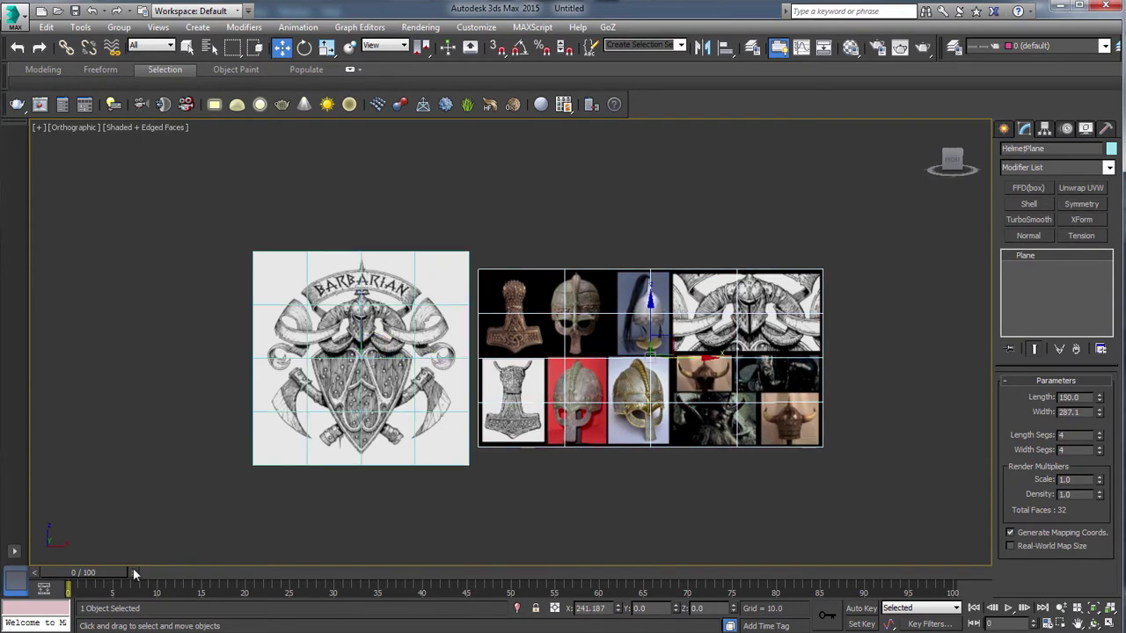
{"action": "left_click_drag", "start_coordinate": [651, 343], "coordinate": [697, 197], "text": "shift"}
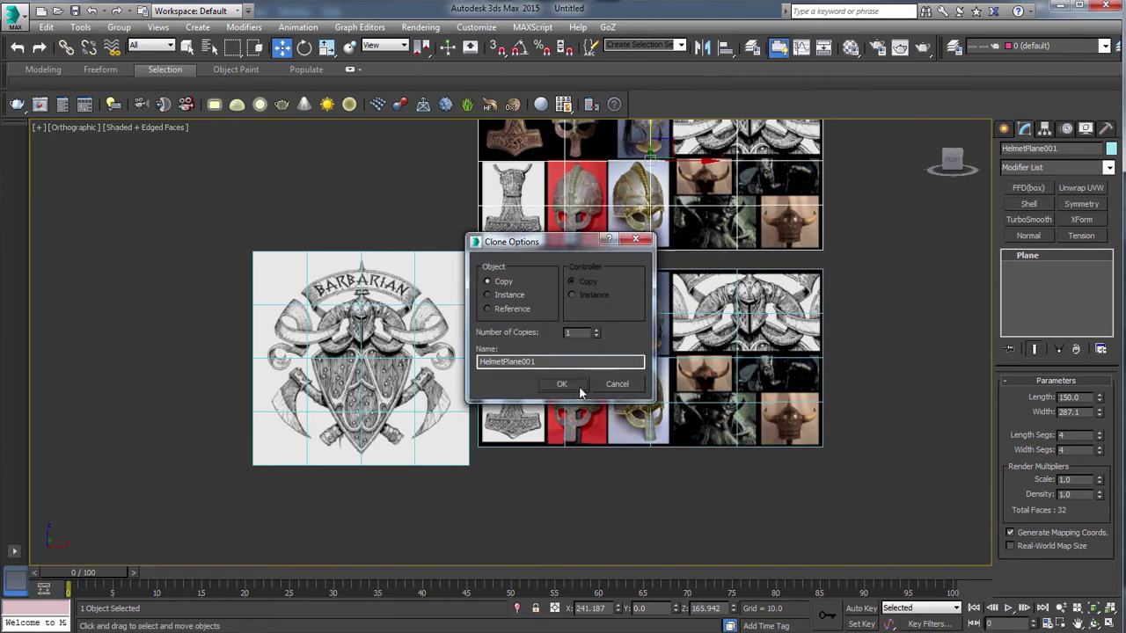
{"action": "left_click", "coordinate": [568, 383]}
Step: Rename the upper copy of the helmet plane ShieldPlane
{"action": "middle_click_drag", "start_coordinate": [759, 215], "coordinate": [758, 299]}
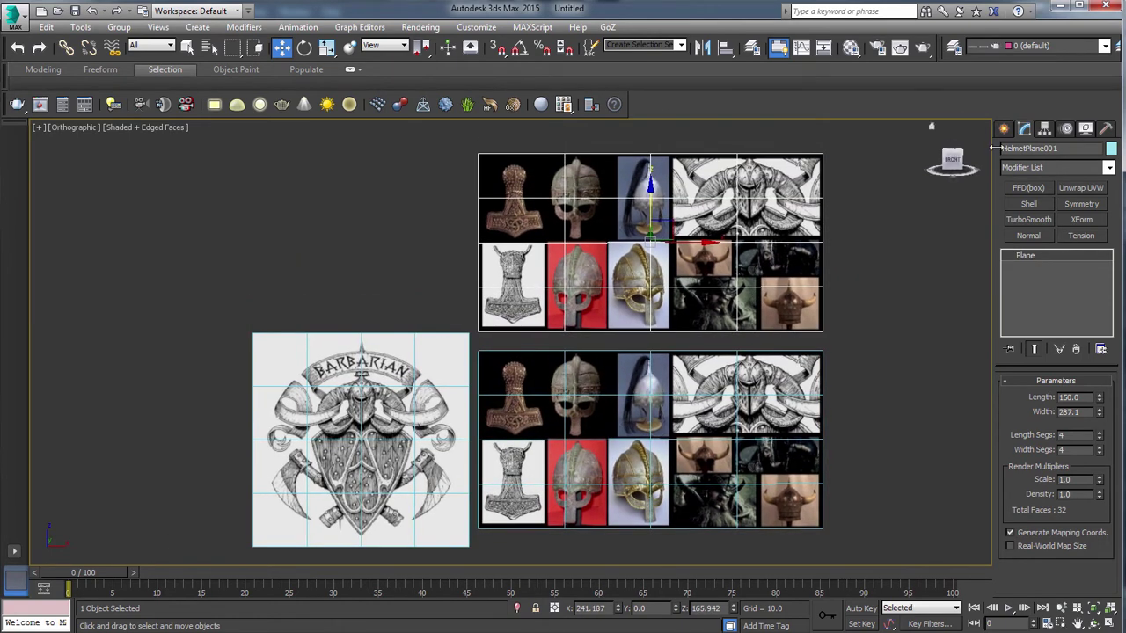
{"action": "left_click_drag", "start_coordinate": [1082, 148], "coordinate": [1002, 148]}
{"action": "type", "text": "Shield"}
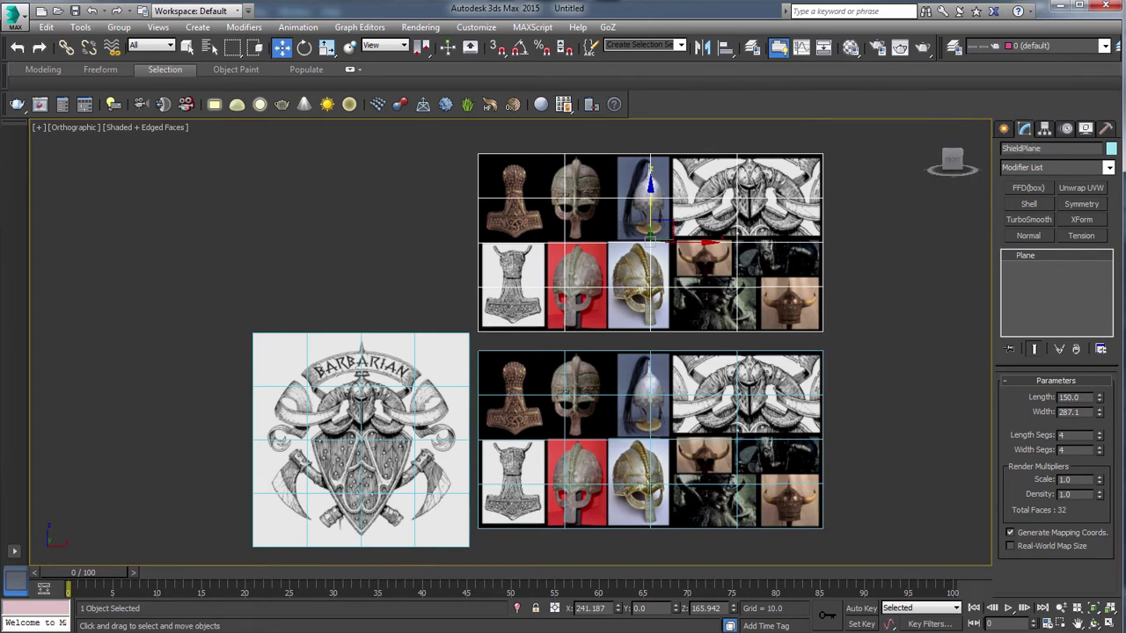
Step: Switch to Photoshop and check the pixel dimensions of the VikingShieldsMax image without resizing it
{"action": "key", "text": "alt+Tab"}
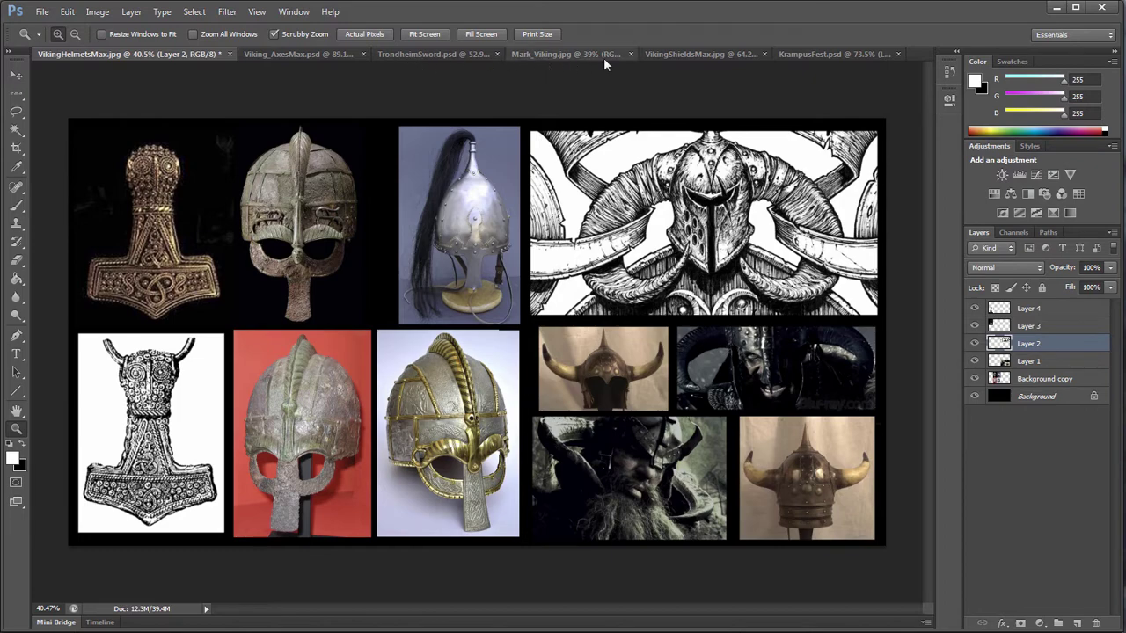
{"action": "left_click", "coordinate": [699, 54]}
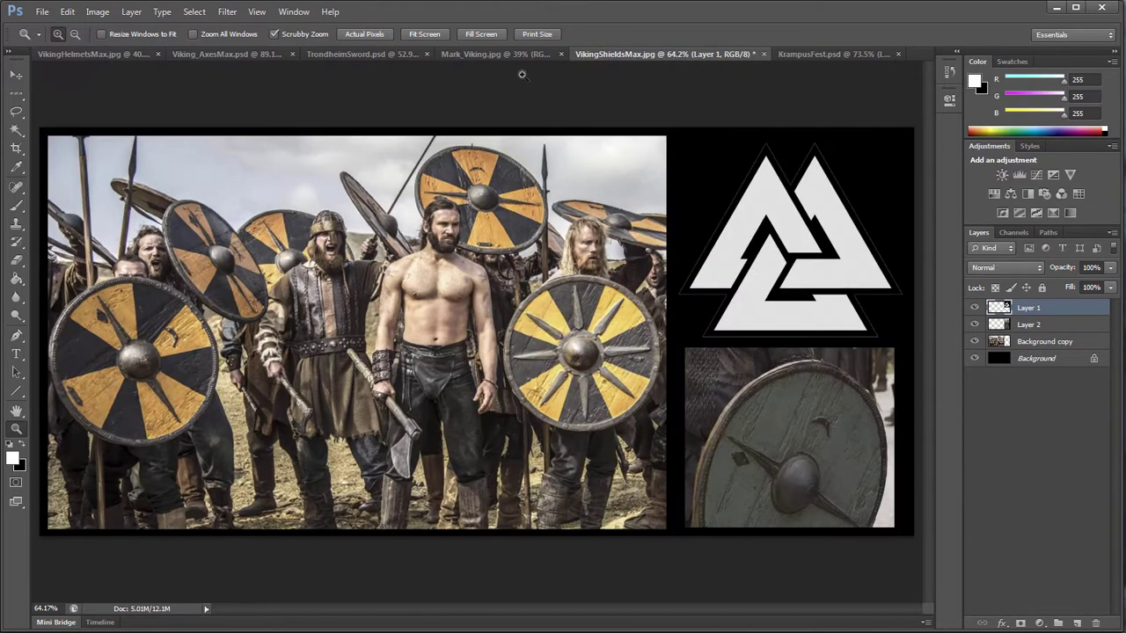
{"action": "left_click", "coordinate": [97, 12]}
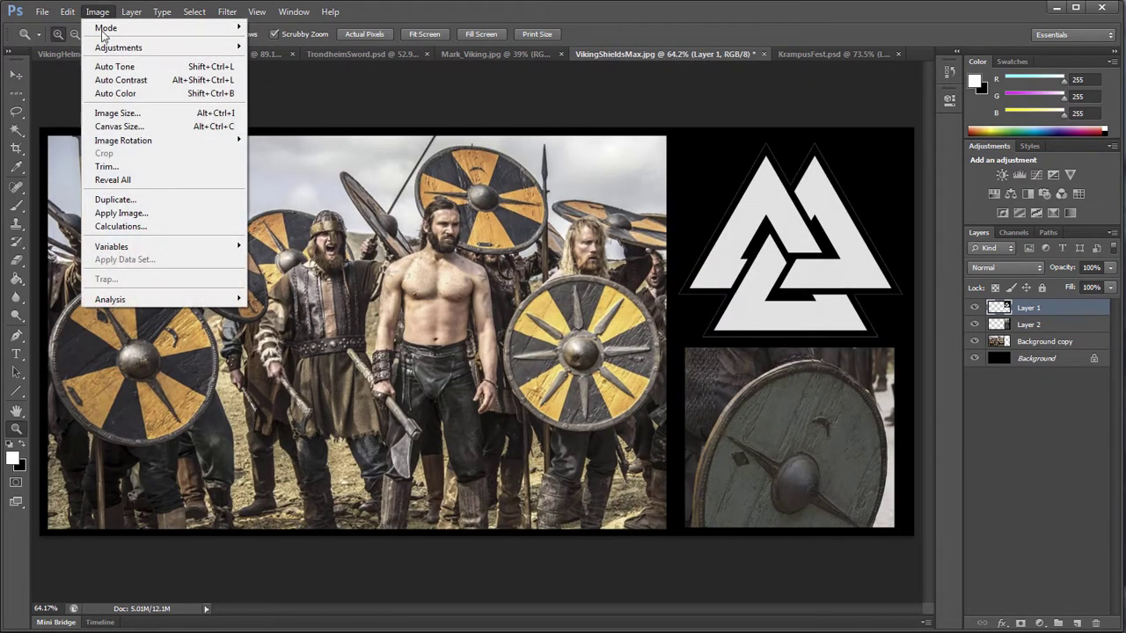
{"action": "left_click", "coordinate": [130, 115]}
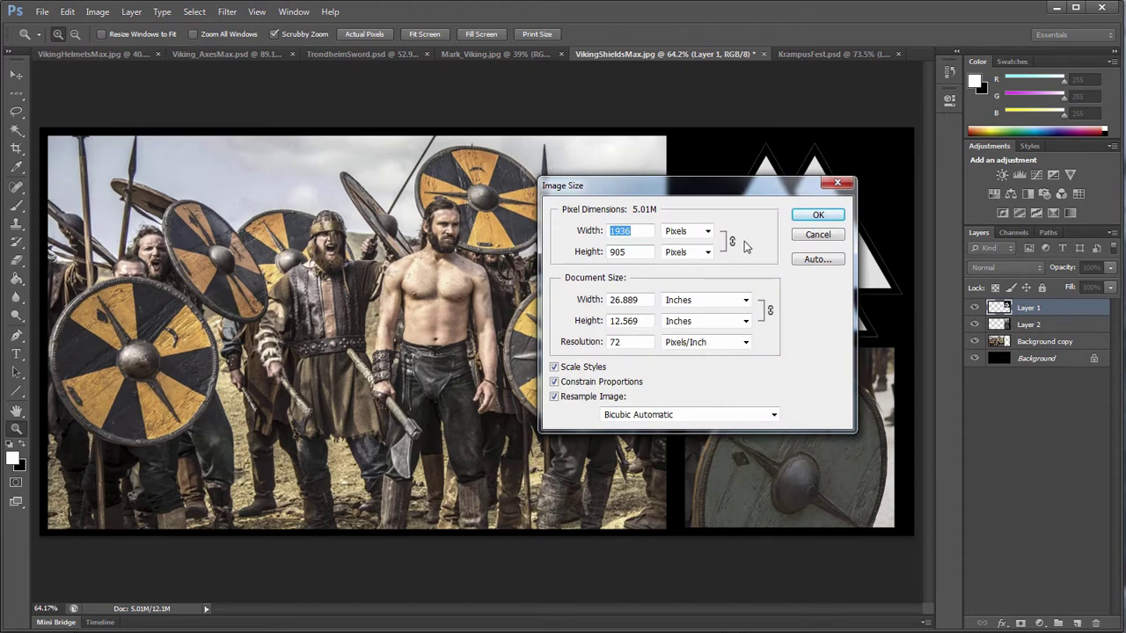
{"action": "left_click", "coordinate": [821, 234]}
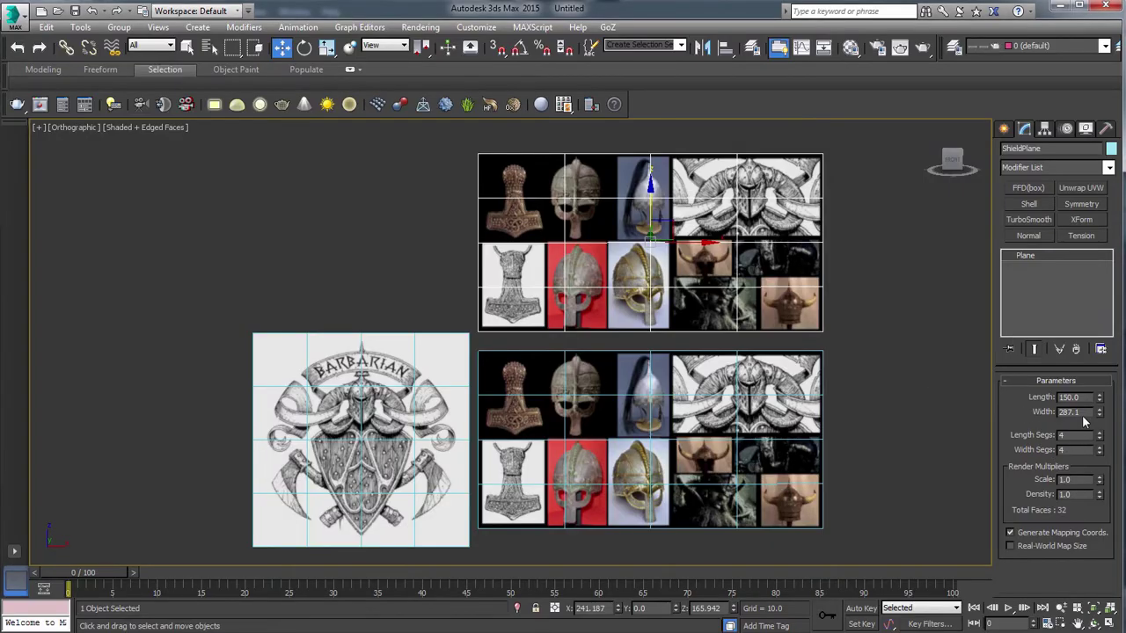
Step: Set ShieldPlane's width to 1936 and its length to 905
{"action": "double_click", "coordinate": [1084, 412]}
{"action": "type", "text": "1936"}
{"action": "double_click", "coordinate": [1083, 399]}
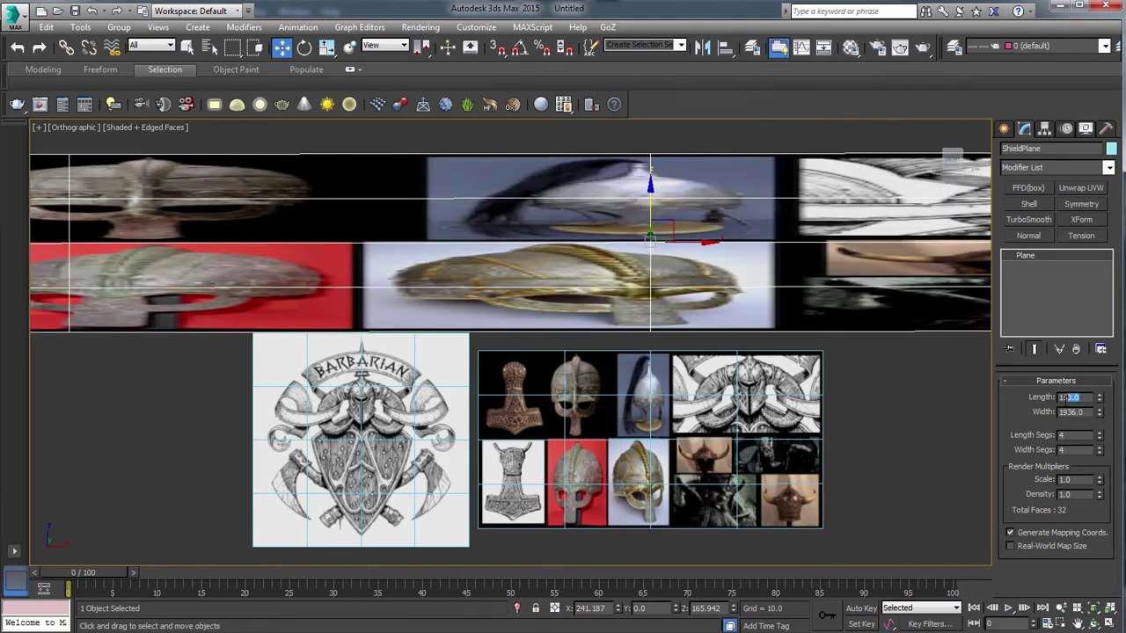
{"action": "type", "text": "905"}
{"action": "key", "text": "Return"}
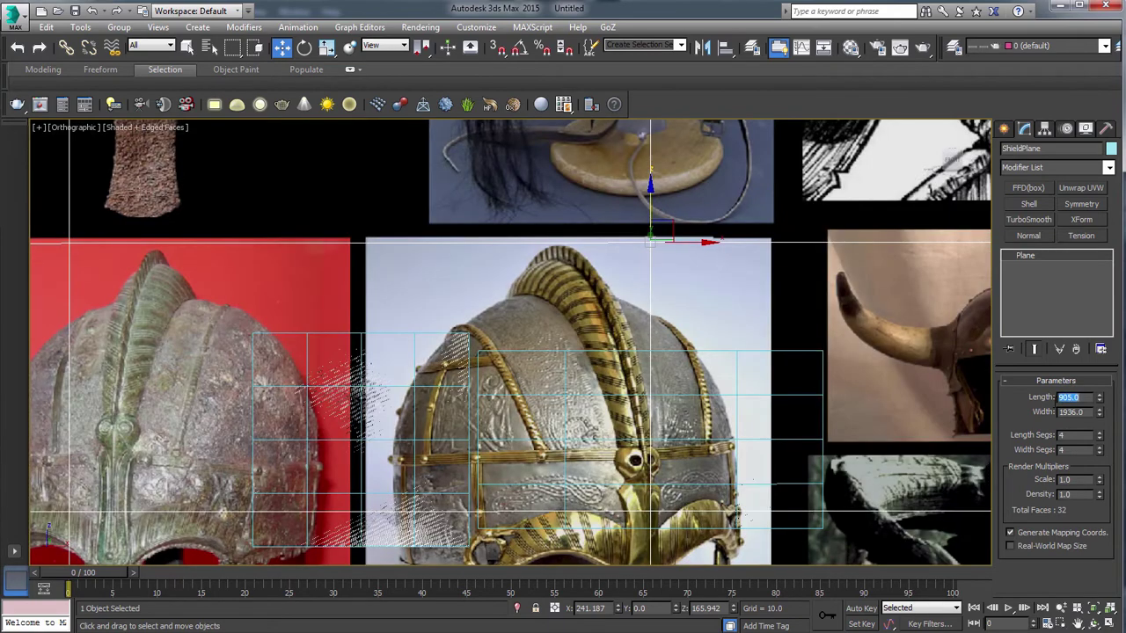
Step: Reduce ShieldPlane's dimensions tenfold, to a length of 90.5 and a width of 193.6
{"action": "left_click_drag", "start_coordinate": [1078, 397], "coordinate": [1070, 399]}
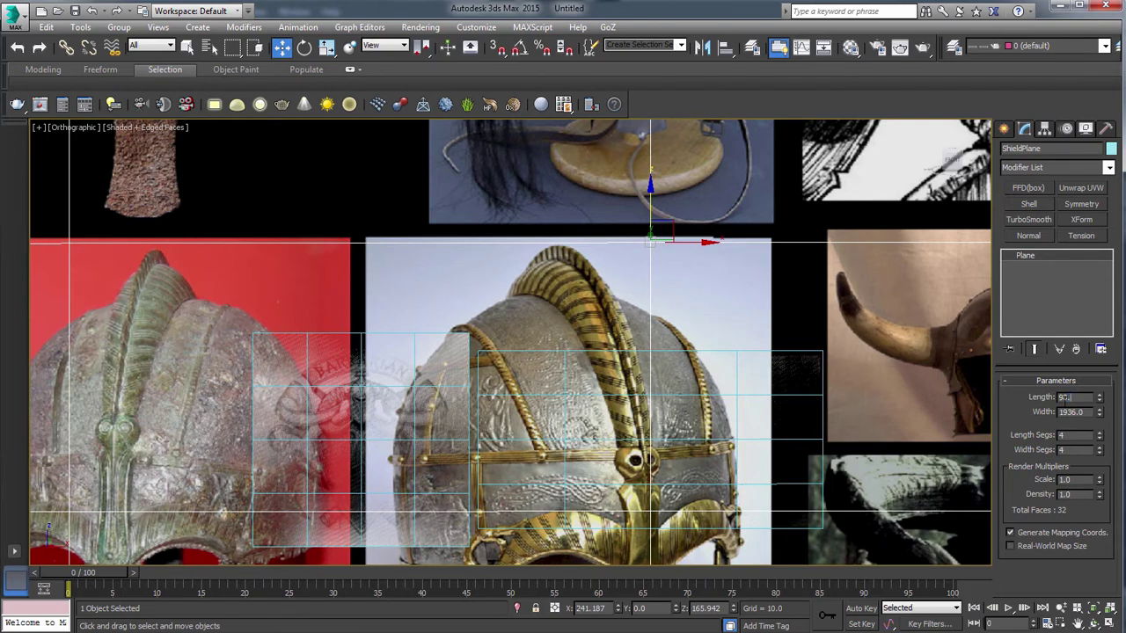
{"action": "key", "text": "Return"}
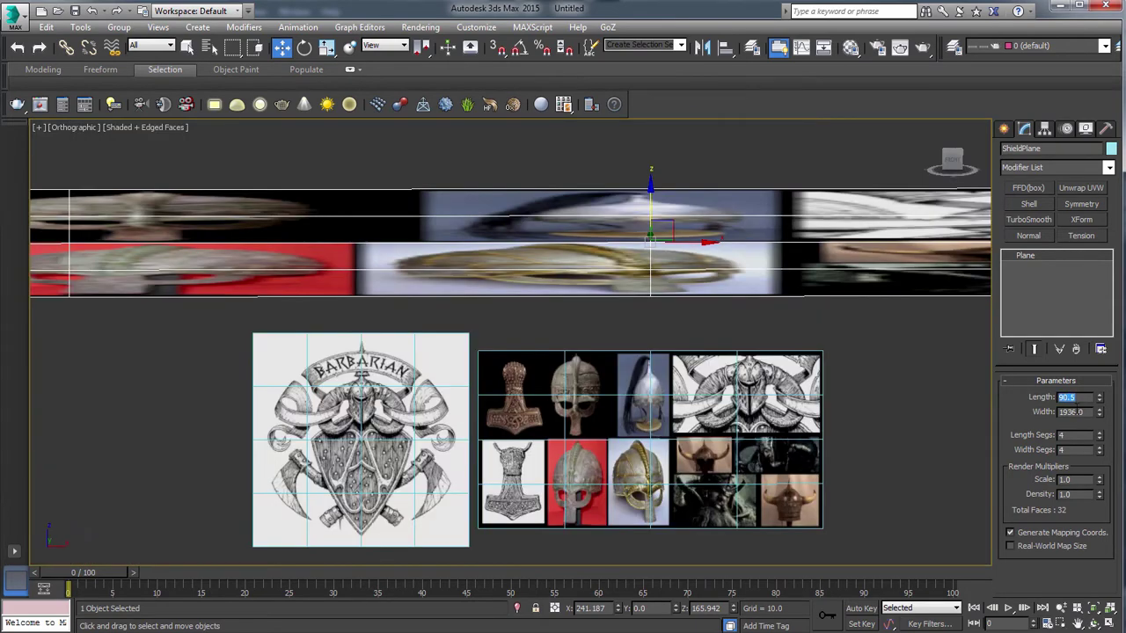
{"action": "left_click_drag", "start_coordinate": [1087, 413], "coordinate": [1073, 412]}
{"action": "type", "text": ".6"}
{"action": "key", "text": "Return"}
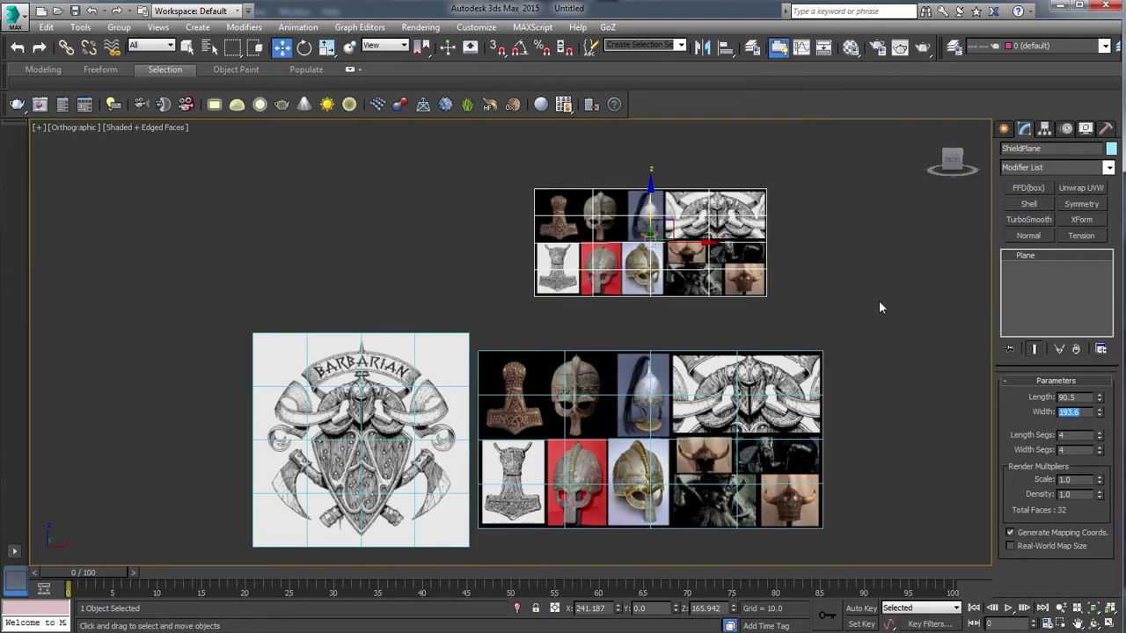
{"action": "middle_click_drag", "start_coordinate": [622, 280], "coordinate": [628, 280]}
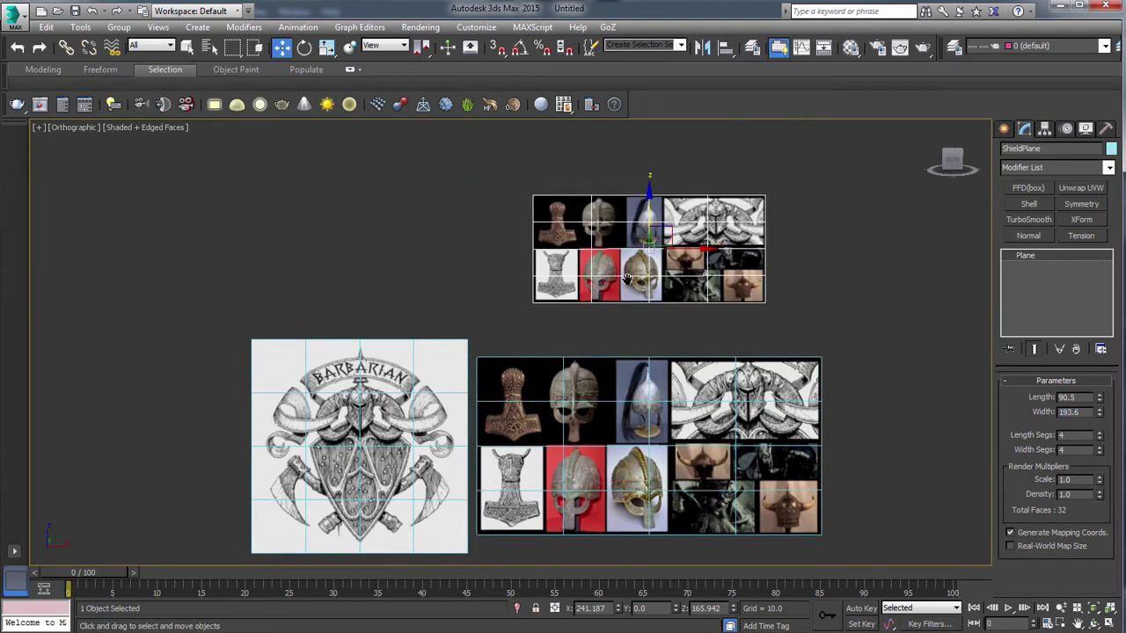
Step: Load the VikingShieldsMax.jpg bitmap as the diffuse map of the 03 - Default material and show it on ShieldPlane
{"action": "left_click", "coordinate": [851, 47]}
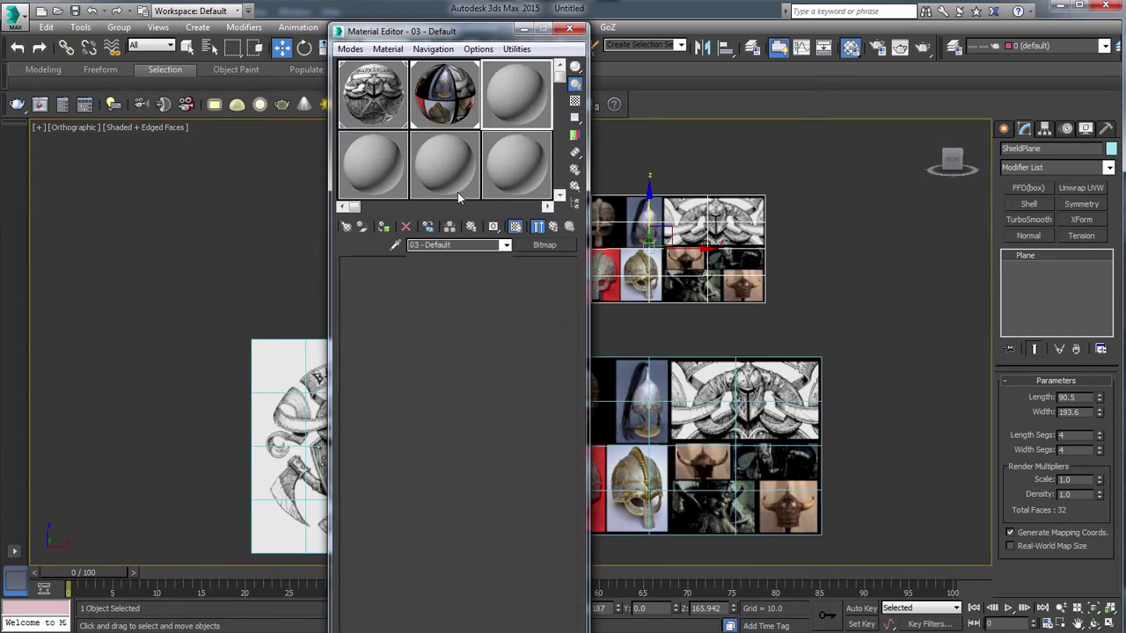
{"action": "left_click", "coordinate": [445, 358]}
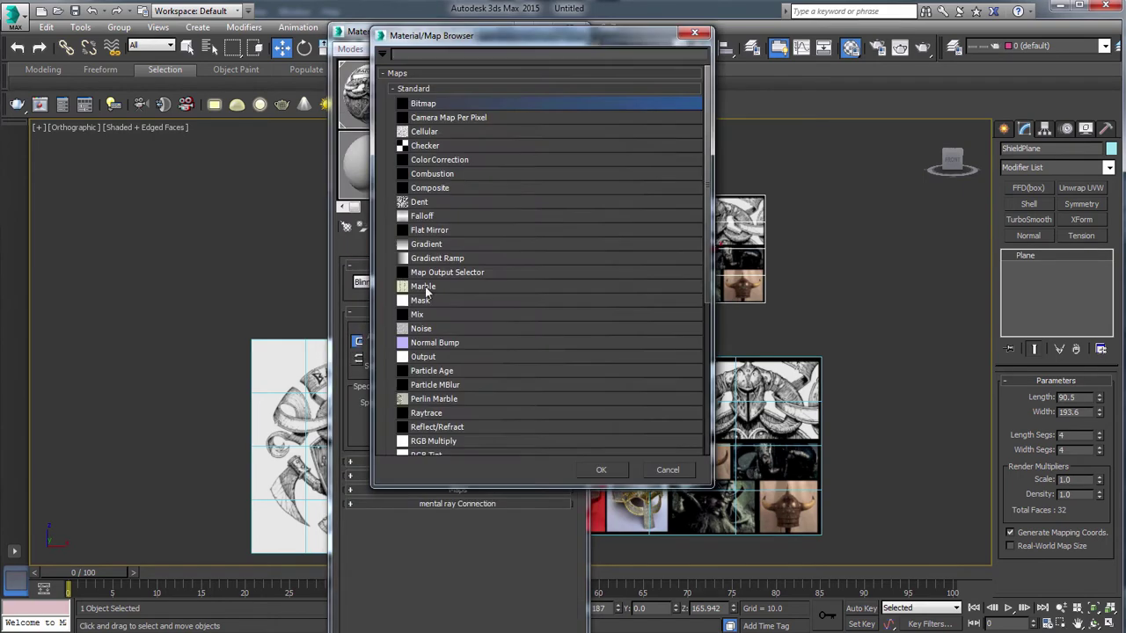
{"action": "left_click", "coordinate": [604, 470]}
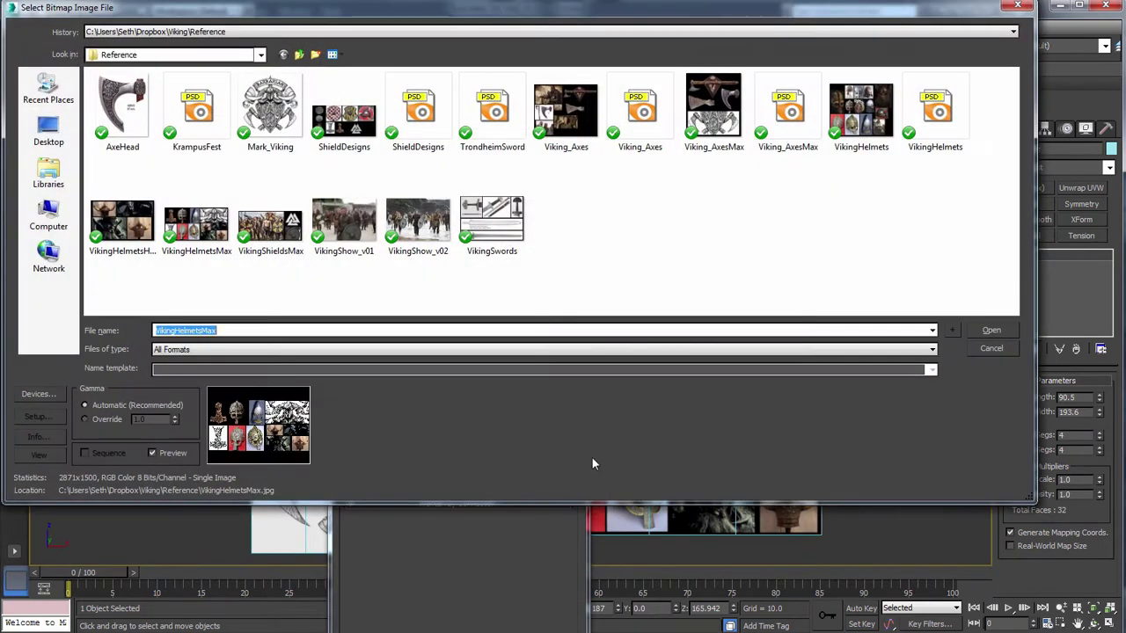
{"action": "scroll", "coordinate": [815, 320], "scroll_direction": "up", "scroll_amount": 8}
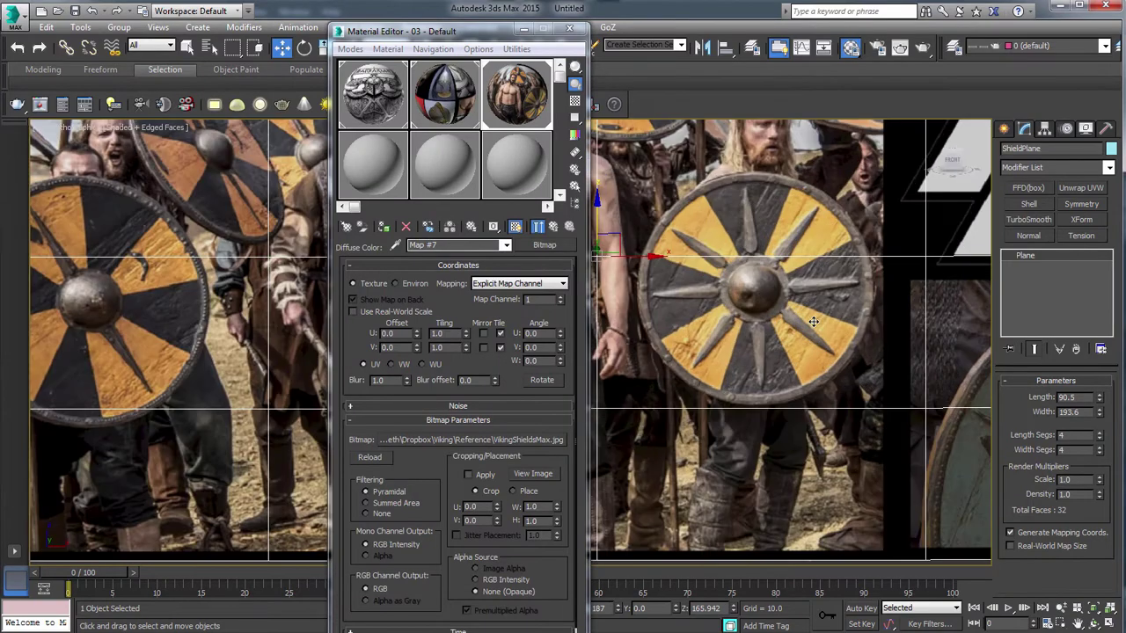
Step: Scale ShieldPlane up uniformly until it is slightly wider than HelmetPlane, moving the Material Editor clear of the planes
{"action": "scroll", "coordinate": [826, 317], "scroll_direction": "down", "scroll_amount": 8}
{"action": "scroll", "coordinate": [792, 290], "scroll_direction": "down", "scroll_amount": 3}
{"action": "key", "text": "r"}
{"action": "left_click_drag", "start_coordinate": [759, 256], "coordinate": [755, 217]}
{"action": "middle_click_drag", "start_coordinate": [772, 240], "coordinate": [775, 249]}
{"action": "left_click_drag", "start_coordinate": [495, 34], "coordinate": [445, 31]}
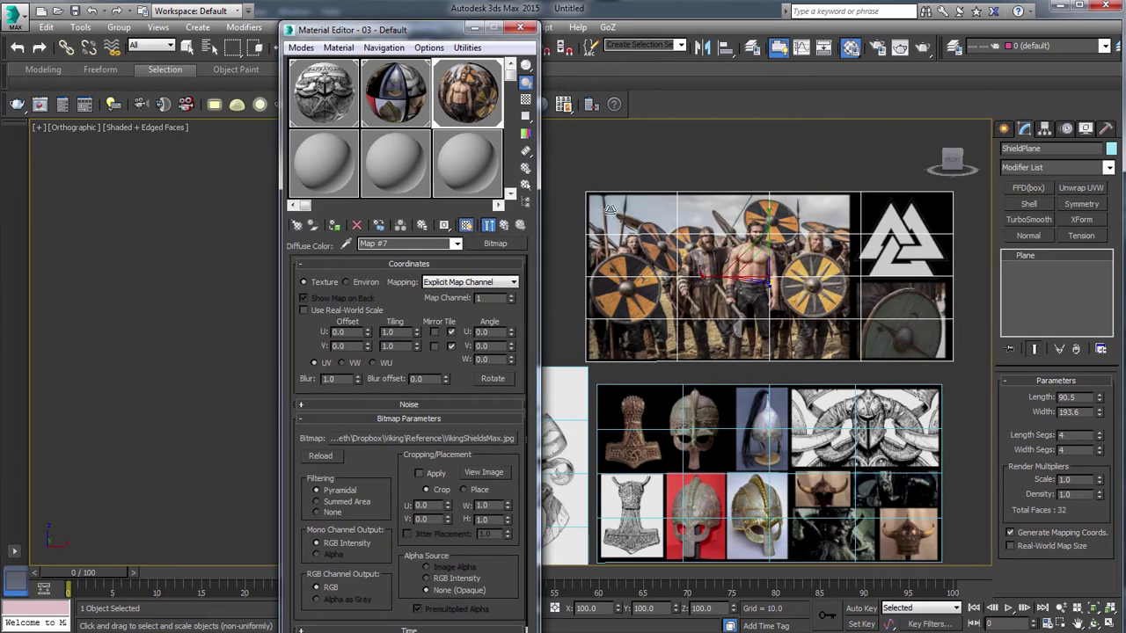
Step: Clone ShieldPlane about 320 units to the left of the original
{"action": "scroll", "coordinate": [757, 326], "scroll_direction": "down", "scroll_amount": 3}
{"action": "middle_click_drag", "start_coordinate": [800, 265], "coordinate": [819, 294]}
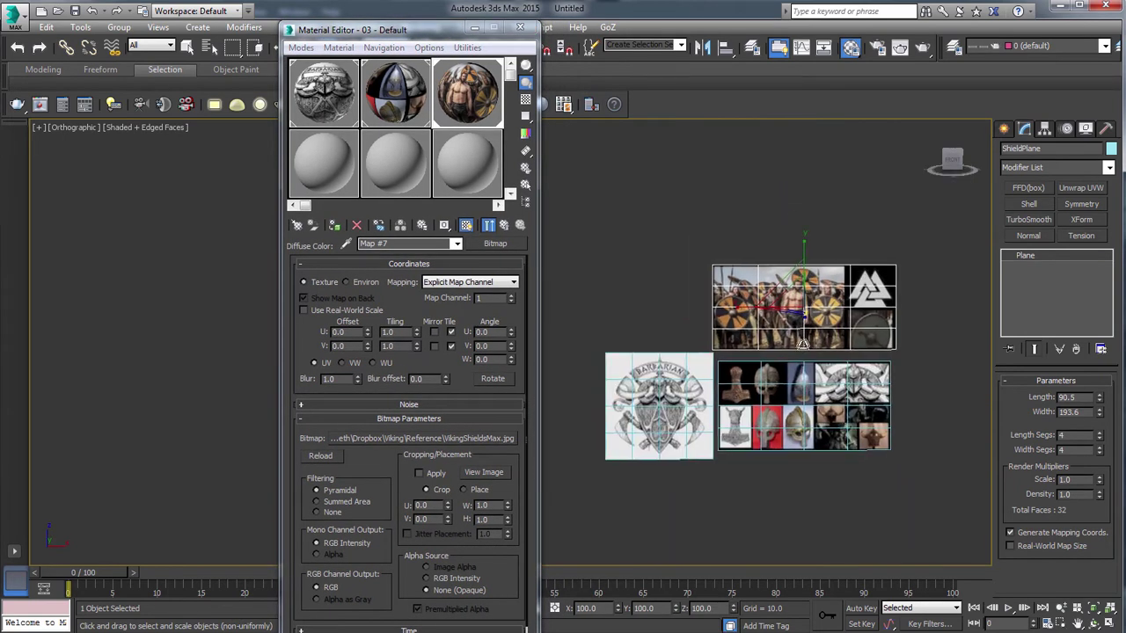
{"action": "key", "text": "w"}
{"action": "mouse_move", "coordinate": [819, 294]}
{"action": "left_mouse_down", "text": "shift"}
{"action": "mouse_move", "coordinate": [678, 264]}
{"action": "mouse_move", "coordinate": [627, 285]}
{"action": "left_mouse_up", "text": "shift"}
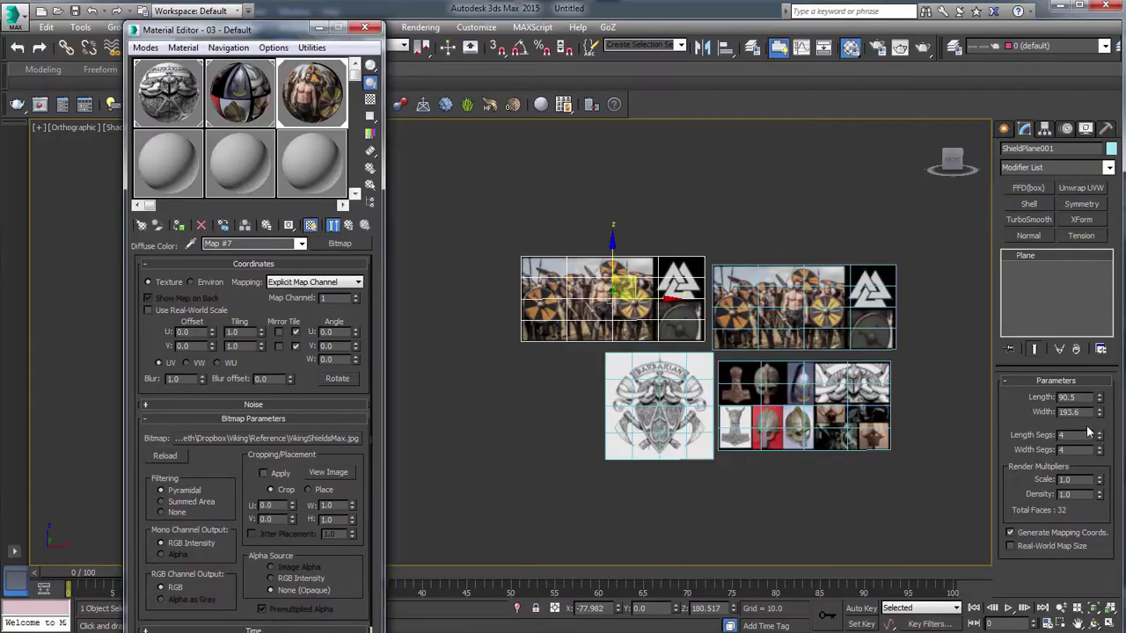
Step: Set the copied plane's length to 147 and its width to 209.8
{"action": "type", "text": "147"}
{"action": "key", "text": "Return"}
{"action": "double_click", "coordinate": [1069, 397]}
{"action": "type", "text": "147"}
{"action": "key", "text": "Return"}
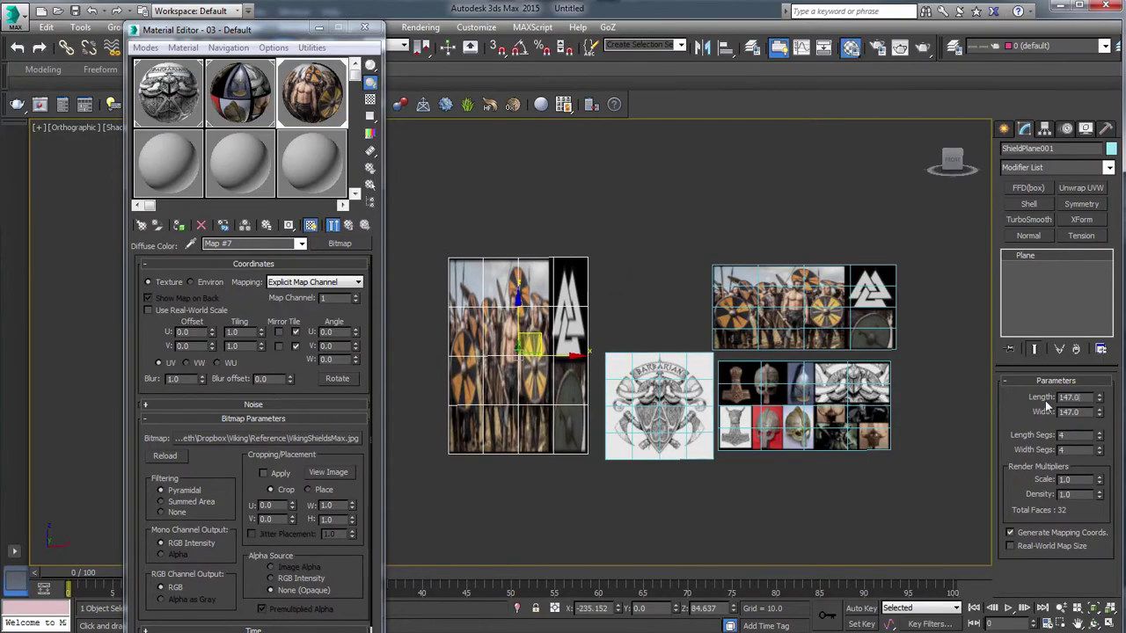
{"action": "double_click", "coordinate": [1069, 412]}
{"action": "type", "text": "294"}
{"action": "key", "text": "Return"}
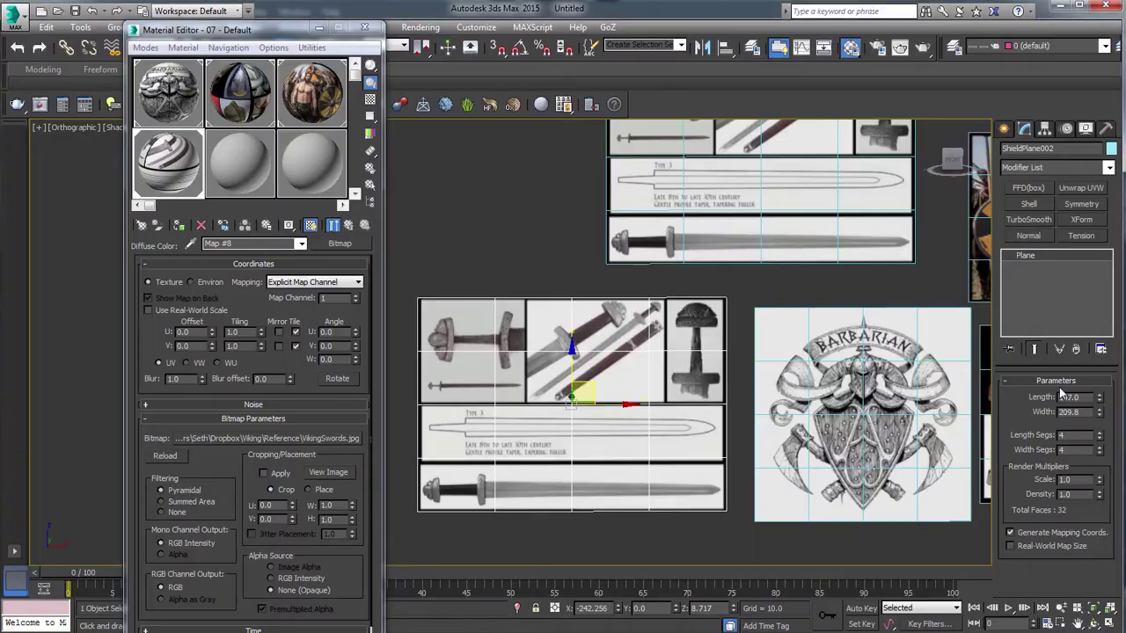
Step: Set the lower sword plane copy's length to 128 and width to 148.3, and display its Viking_AxesMax.jpg map in the viewport
{"action": "type", "text": "128"}
{"action": "key", "text": "Tab"}
{"action": "type", "text": "124.3"}
{"action": "key", "text": "Return"}
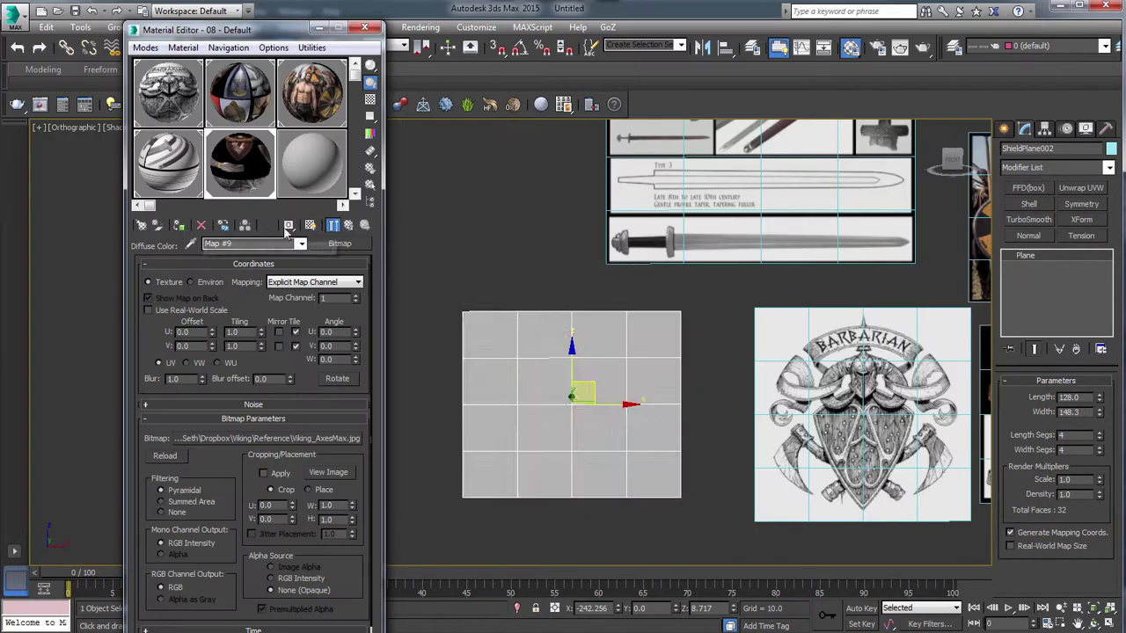
{"action": "left_click", "coordinate": [310, 225]}
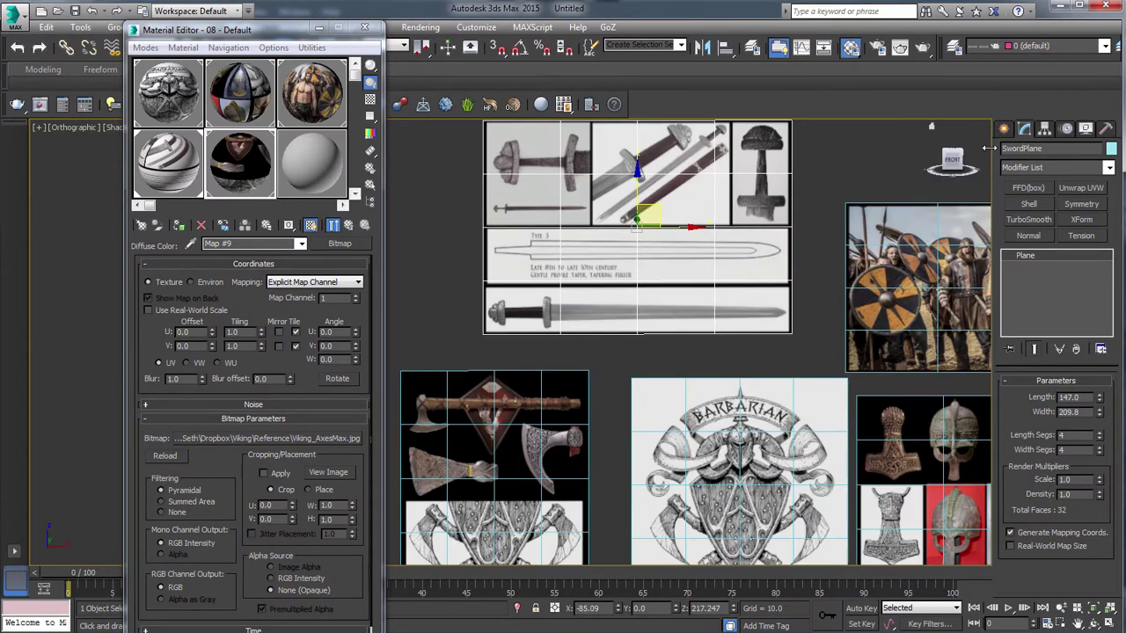
Step: Close the Material Editor and open the Layer Explorer
{"action": "middle_click_drag", "start_coordinate": [762, 294], "coordinate": [657, 277]}
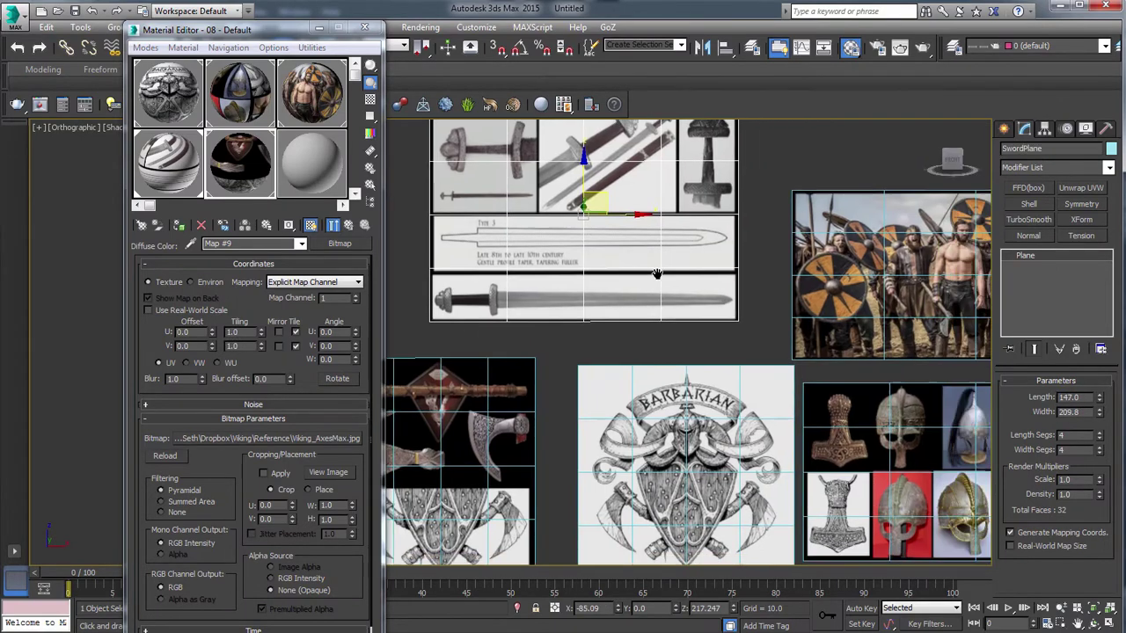
{"action": "scroll", "coordinate": [657, 277], "scroll_direction": "down", "scroll_amount": 3}
{"action": "scroll", "coordinate": [658, 277], "scroll_direction": "up", "scroll_amount": 2}
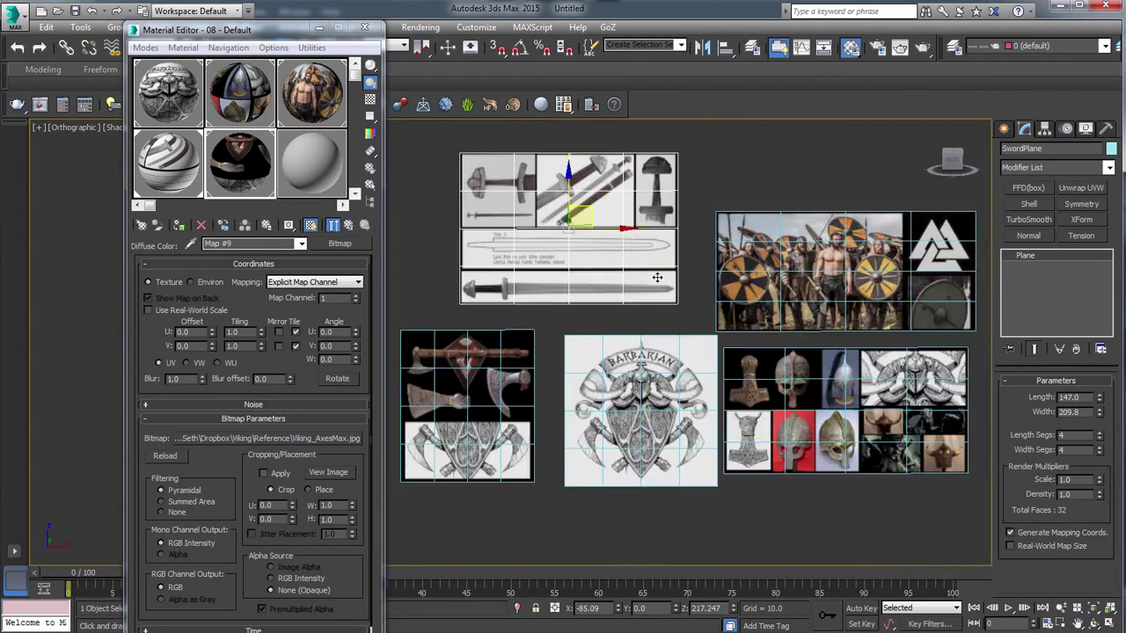
{"action": "left_click", "coordinate": [365, 27]}
{"action": "left_click", "coordinate": [752, 48]}
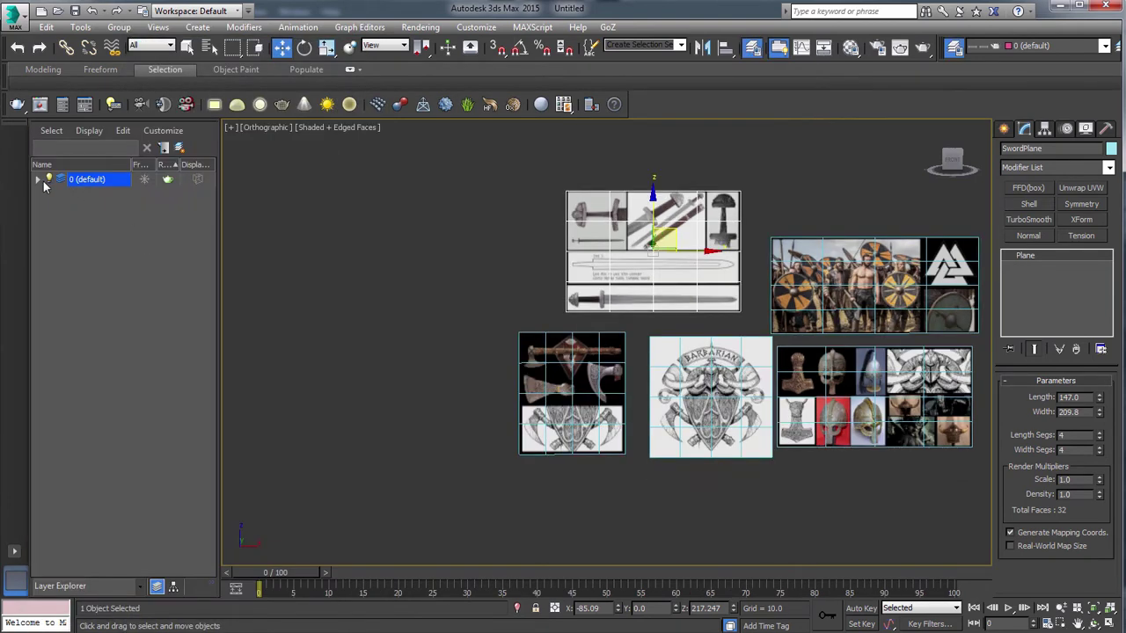
Step: Put all five reference planes on a new layer named Images
{"action": "middle_click_drag", "start_coordinate": [736, 337], "coordinate": [652, 334]}
{"action": "left_click_drag", "start_coordinate": [392, 230], "coordinate": [880, 465]}
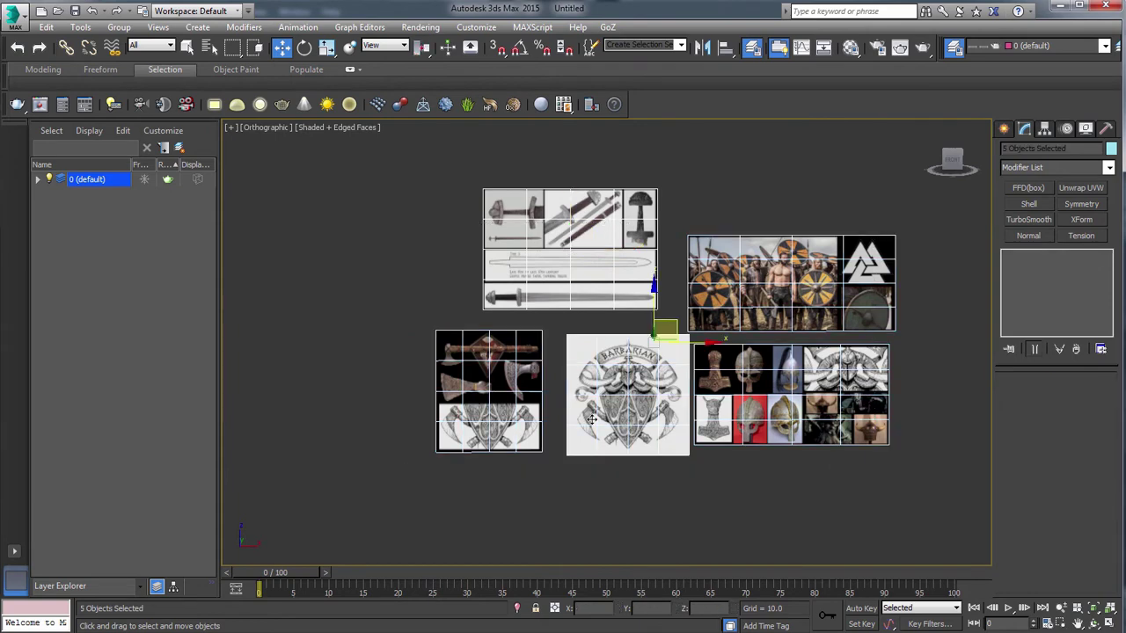
{"action": "left_click", "coordinate": [179, 148]}
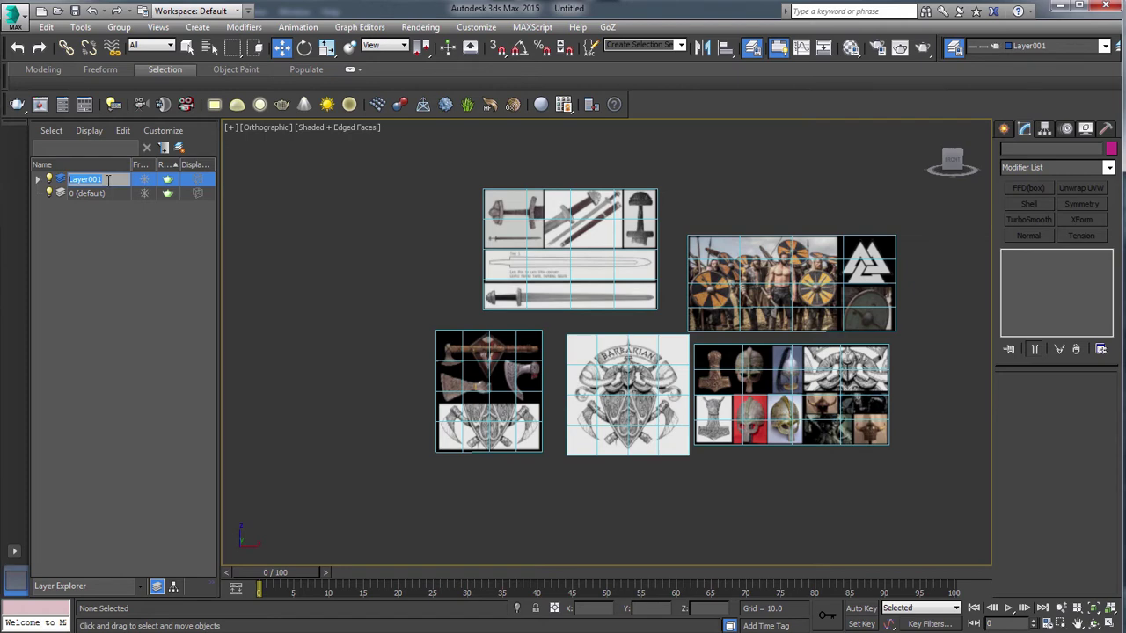
{"action": "type", "text": "Images"}
{"action": "key", "text": "Return"}
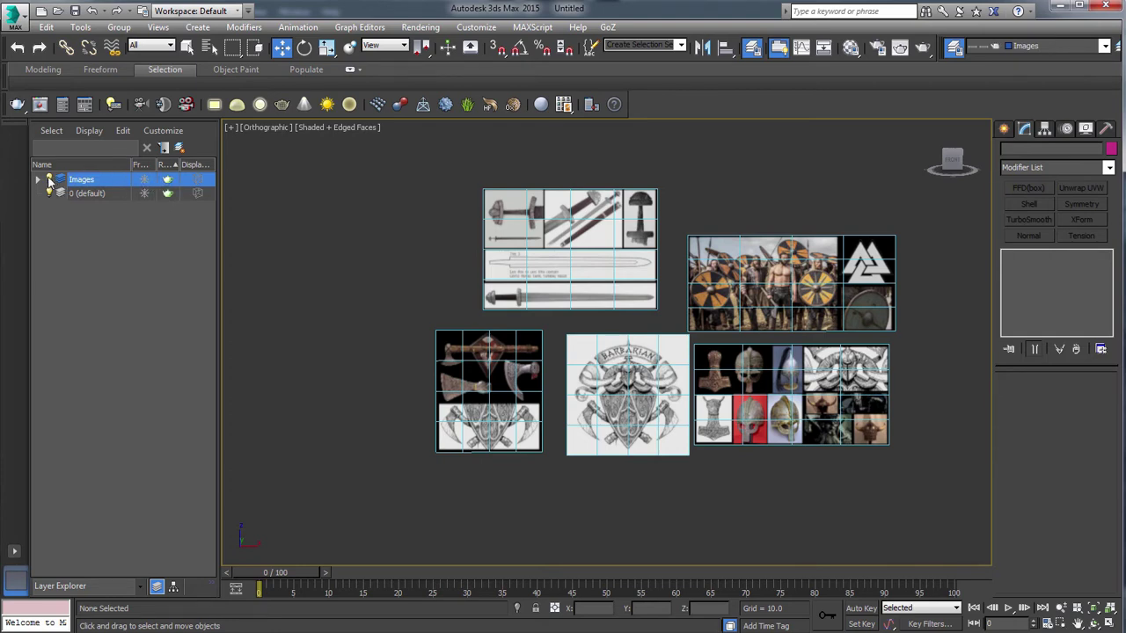
Step: Turn on the home grid in the viewport
{"action": "middle_click_drag", "start_coordinate": [705, 365], "coordinate": [658, 332]}
{"action": "key", "text": "g"}
{"action": "scroll", "coordinate": [659, 331], "scroll_direction": "up", "scroll_amount": 5}
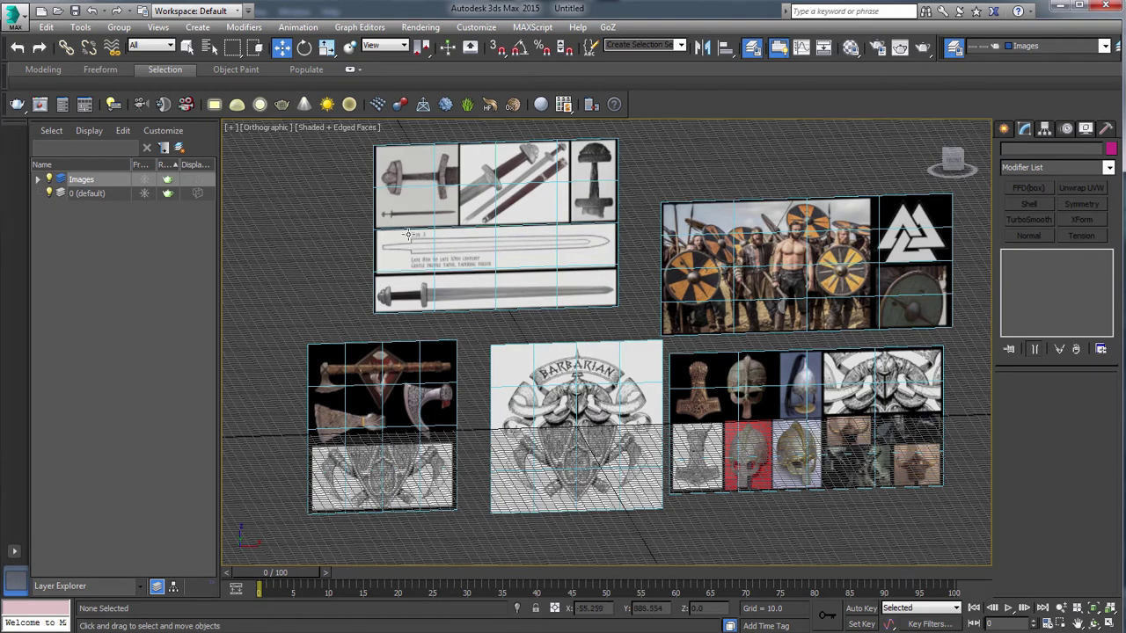
Step: Save the scene as Viking_v01.max, replacing the existing file
{"action": "left_click", "coordinate": [26, 21]}
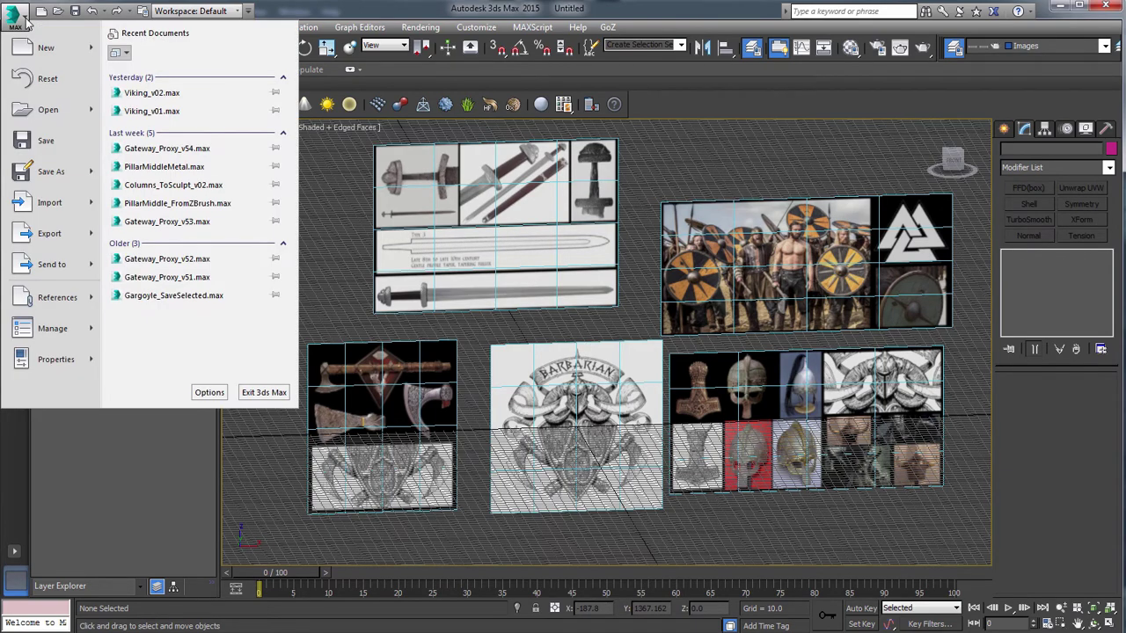
{"action": "mouse_move", "coordinate": [73, 171]}
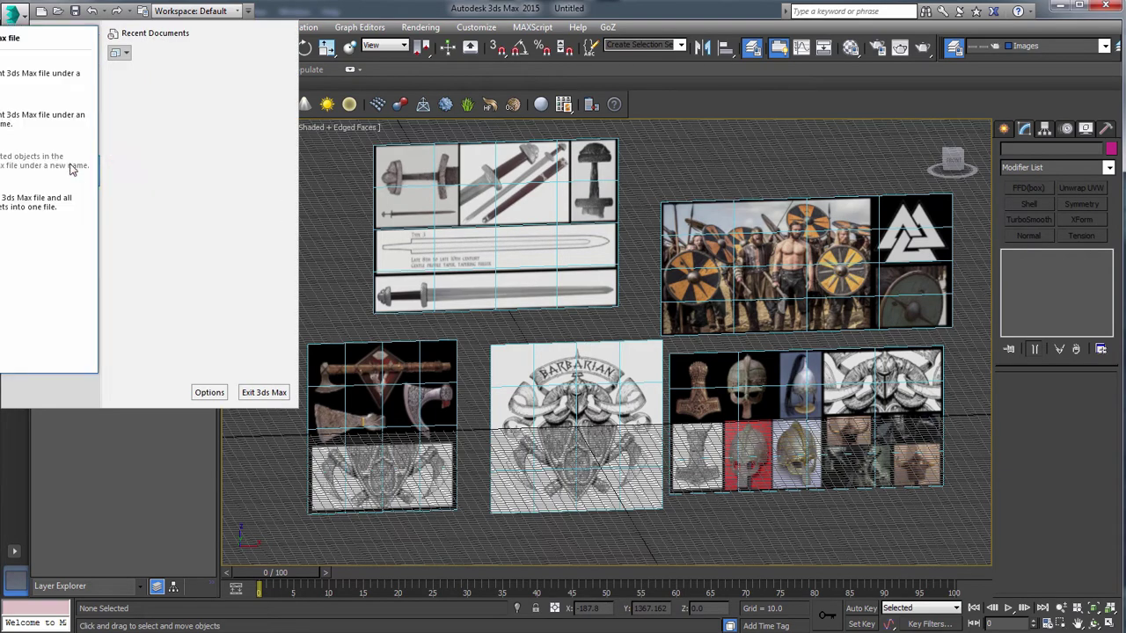
{"action": "left_click", "coordinate": [54, 77]}
{"action": "left_click", "coordinate": [993, 466]}
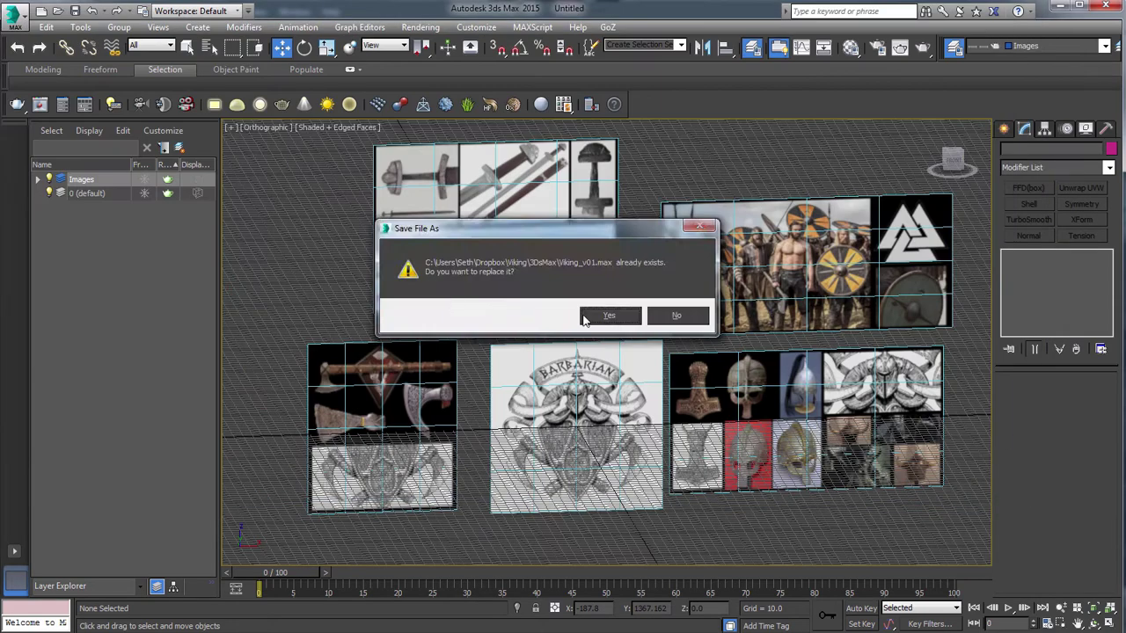
{"action": "left_click", "coordinate": [608, 319]}
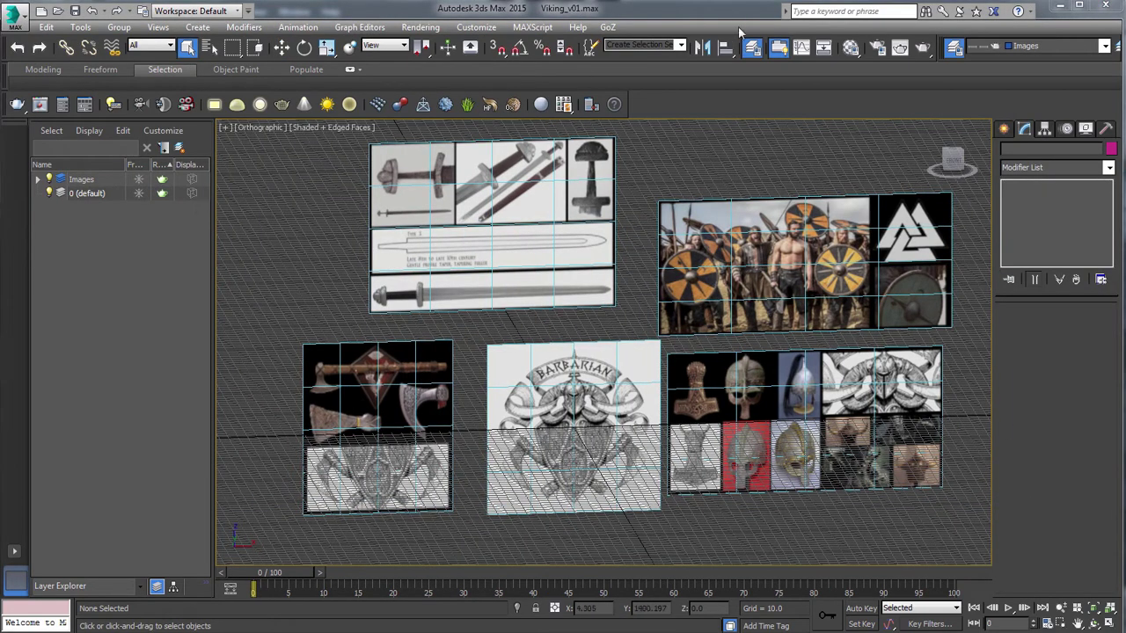
Step: Create a new layer named Shield
{"action": "left_click", "coordinate": [180, 150]}
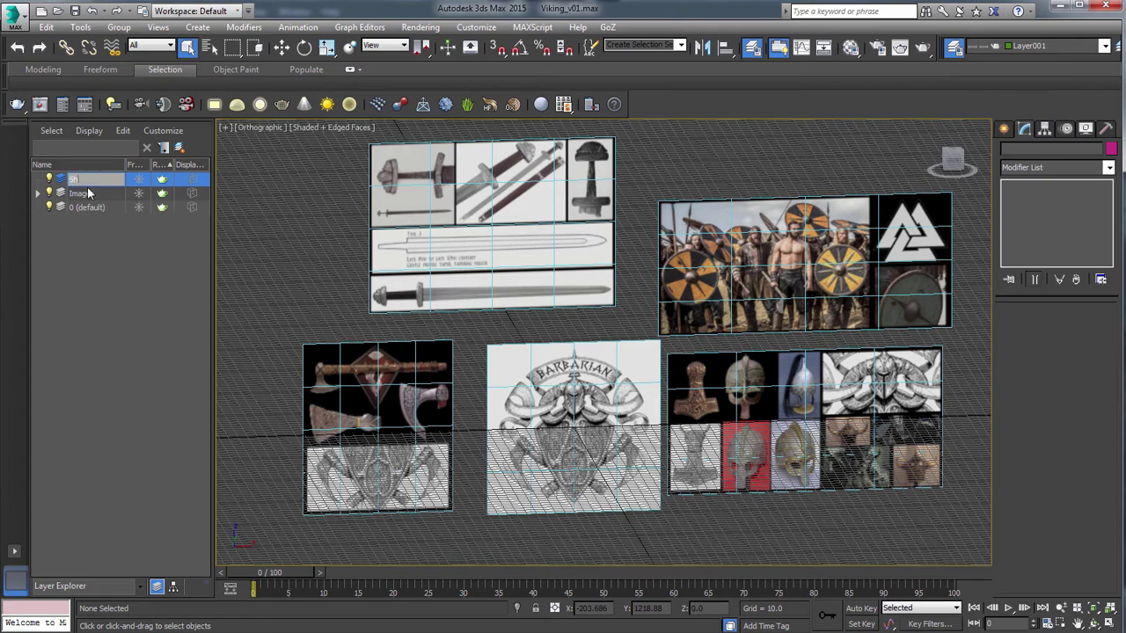
{"action": "type", "text": "Shield"}
{"action": "key", "text": "Return"}
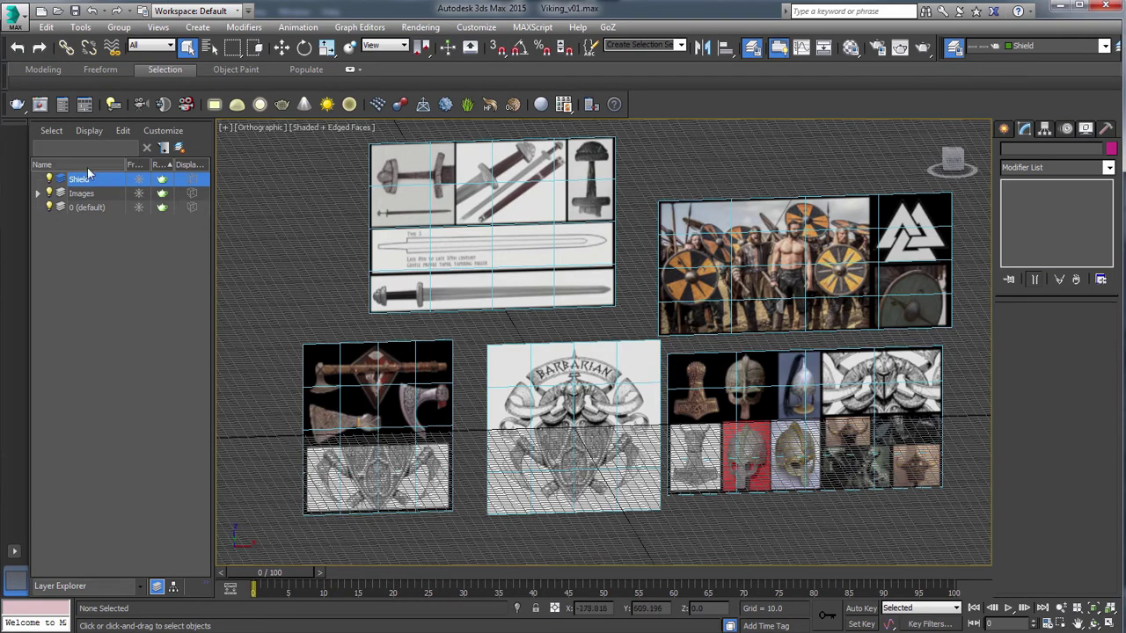
Step: Move SwordPlane to the left and place ShieldPlane above the Barbarian concept plane
{"action": "left_click", "coordinate": [502, 228]}
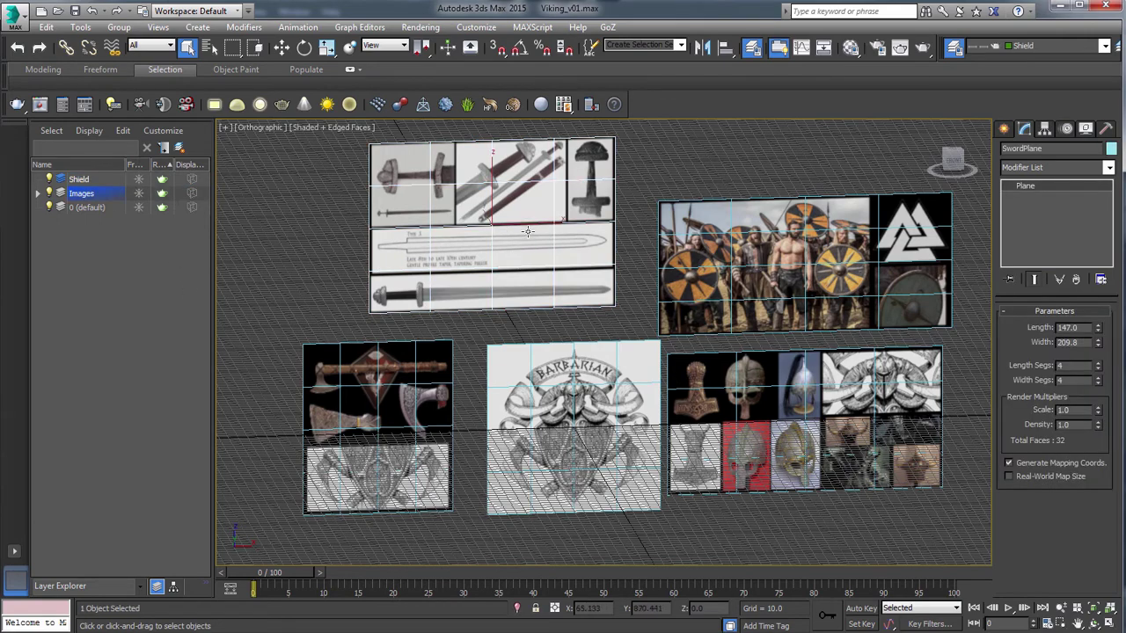
{"action": "left_click_drag", "start_coordinate": [527, 231], "coordinate": [345, 236]}
{"action": "left_click", "coordinate": [819, 288]}
{"action": "left_click_drag", "start_coordinate": [850, 264], "coordinate": [584, 271]}
Step: Shift SwordPlane further left and nudge AxePlane slightly down and to the left
{"action": "left_click", "coordinate": [342, 211]}
{"action": "left_click_drag", "start_coordinate": [362, 224], "coordinate": [305, 243]}
{"action": "left_click", "coordinate": [411, 380]}
{"action": "left_click_drag", "start_coordinate": [396, 409], "coordinate": [382, 416]}
Step: Deselect everything and turn off the edged faces display in the viewport
{"action": "key", "text": "F4"}
{"action": "key", "text": "F4"}
{"action": "key", "text": "F4"}
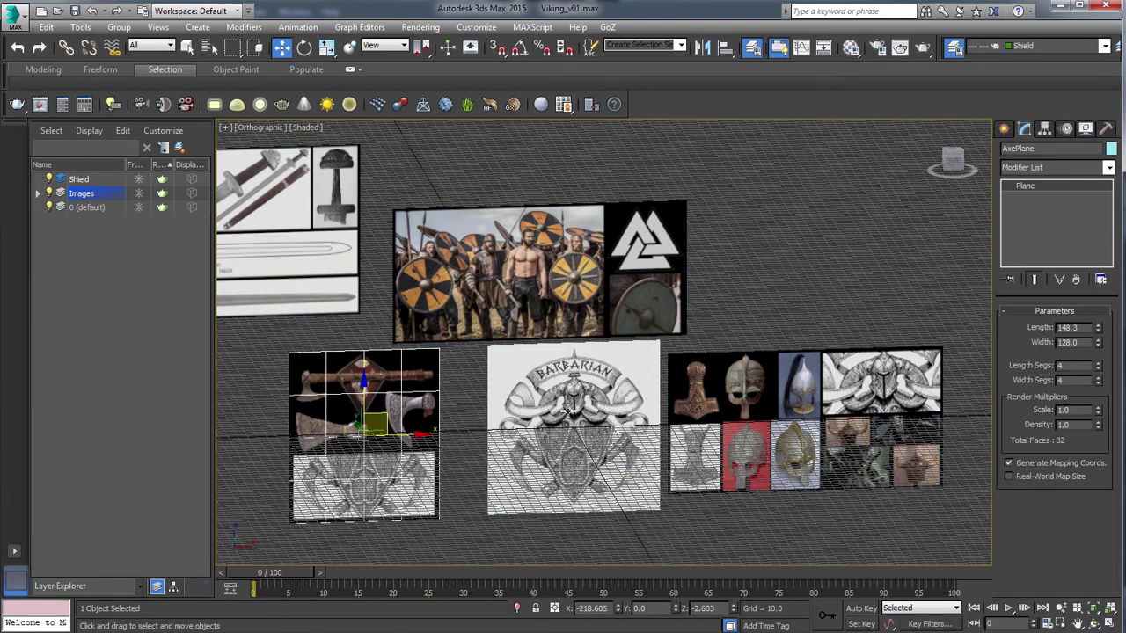
{"action": "key", "text": "F4"}
{"action": "left_click", "coordinate": [745, 308]}
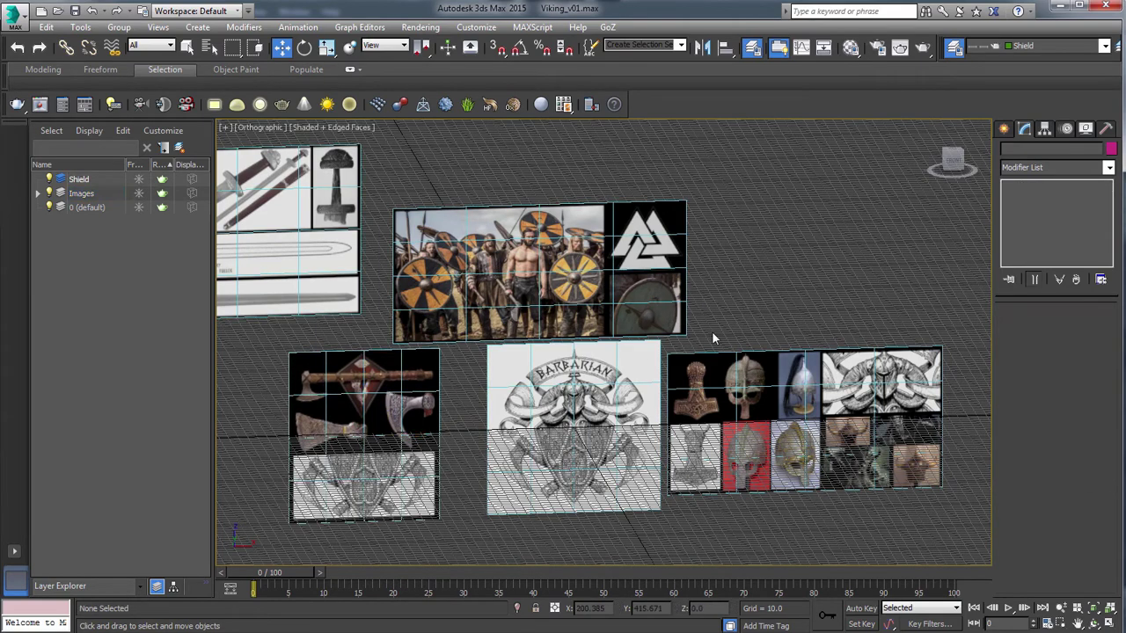
{"action": "key", "text": "F4"}
Step: Examine the round shields in the Viking photos and the shield in the Barbarian concept drawing up close
{"action": "middle_click_drag", "start_coordinate": [600, 408], "coordinate": [602, 373]}
{"action": "scroll", "coordinate": [625, 356], "scroll_direction": "up", "scroll_amount": 4}
{"action": "scroll", "coordinate": [604, 379], "scroll_direction": "up", "scroll_amount": 4}
{"action": "scroll", "coordinate": [607, 308], "scroll_direction": "down", "scroll_amount": 2}
{"action": "middle_click_drag", "start_coordinate": [632, 229], "coordinate": [665, 461]}
{"action": "middle_click_drag", "start_coordinate": [663, 312], "coordinate": [662, 442]}
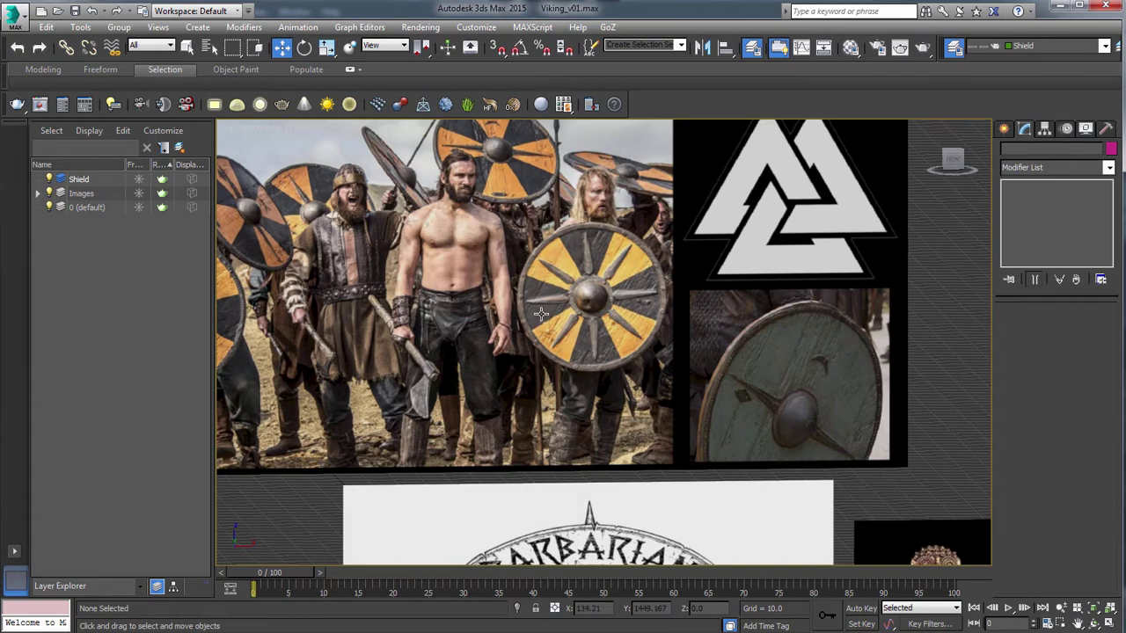
{"action": "middle_click_drag", "start_coordinate": [692, 405], "coordinate": [686, 133]}
{"action": "middle_click_drag", "start_coordinate": [607, 402], "coordinate": [617, 438], "text": "alt"}
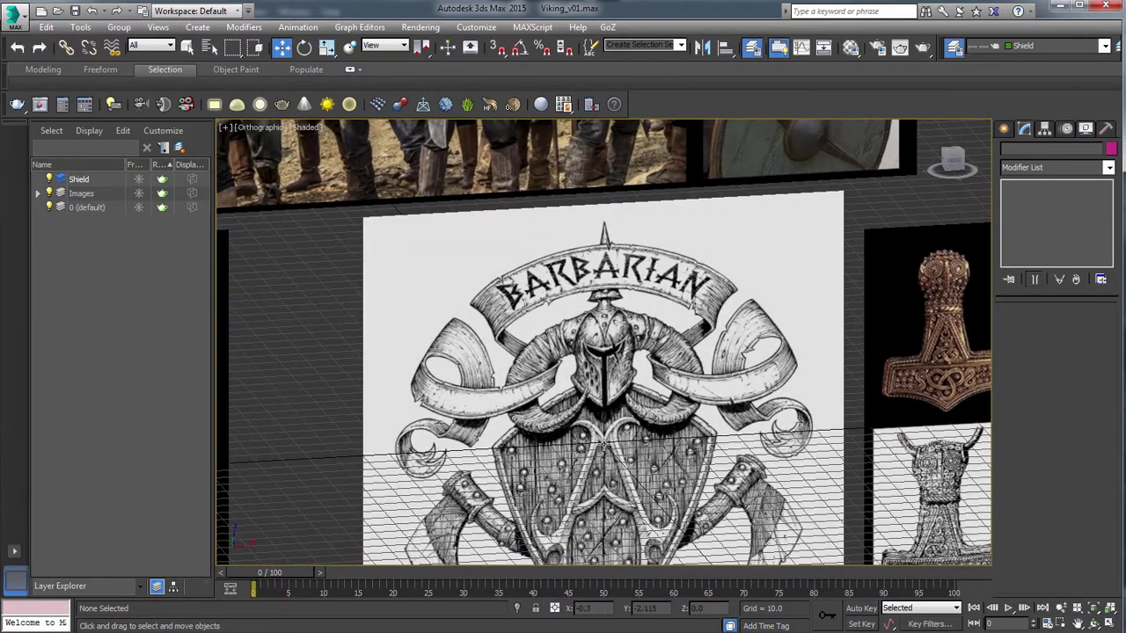
Step: Create a cylinder with radius 60, height 10 and 18 sides, snapped to the center of the Barbarian concept plane
{"action": "scroll", "coordinate": [610, 438], "scroll_direction": "up", "scroll_amount": 5}
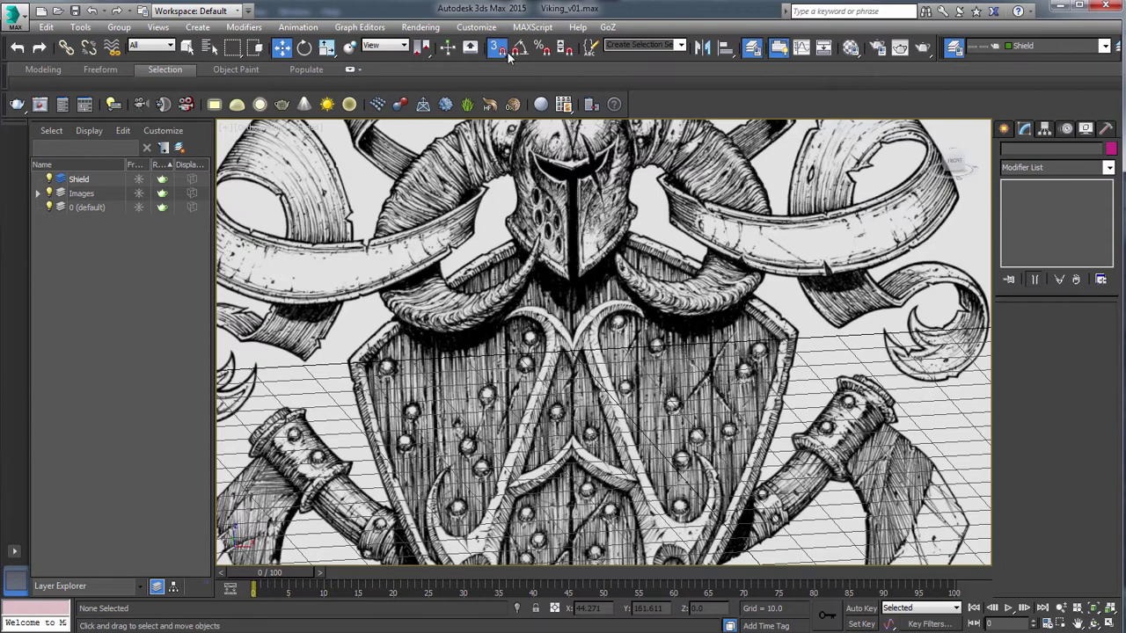
{"action": "left_click", "coordinate": [1004, 131]}
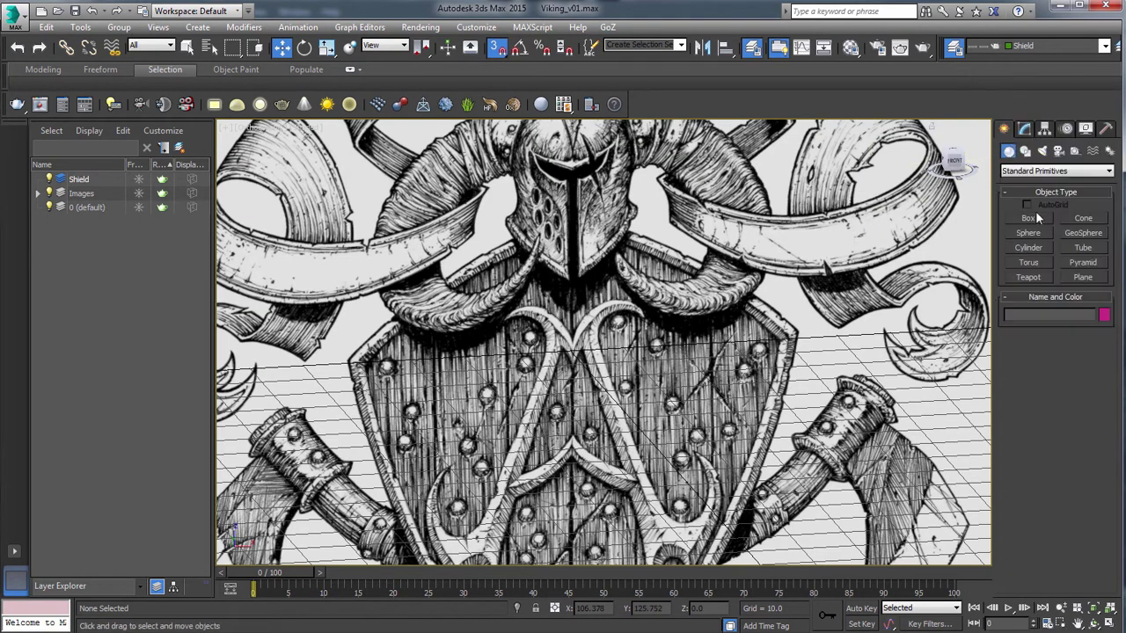
{"action": "left_click", "coordinate": [1041, 246]}
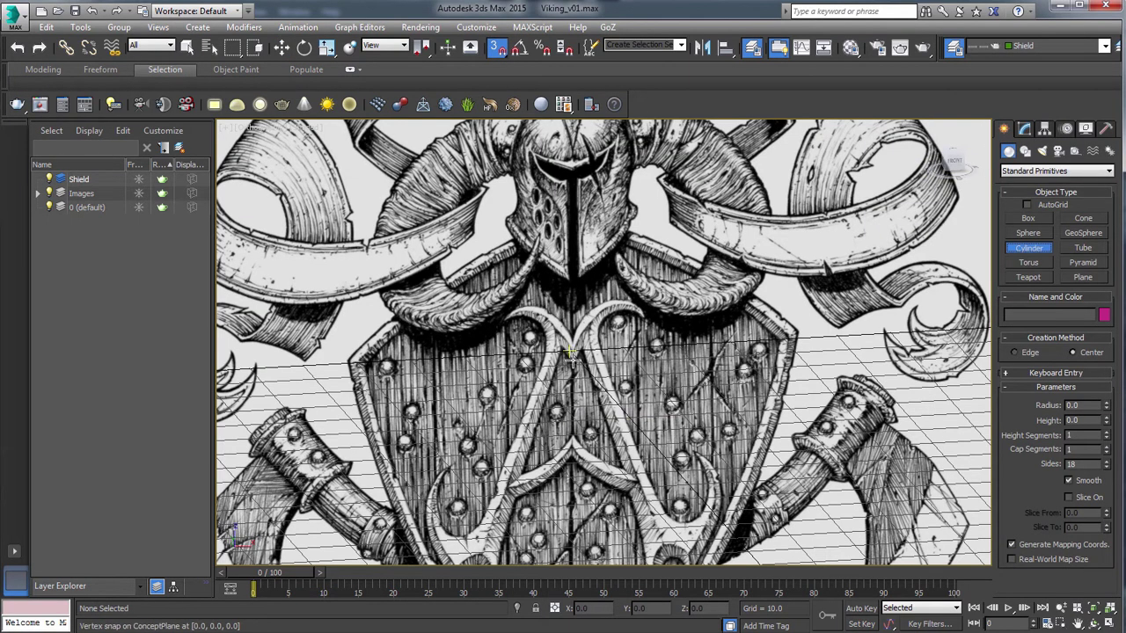
{"action": "left_click_drag", "start_coordinate": [570, 350], "coordinate": [622, 448]}
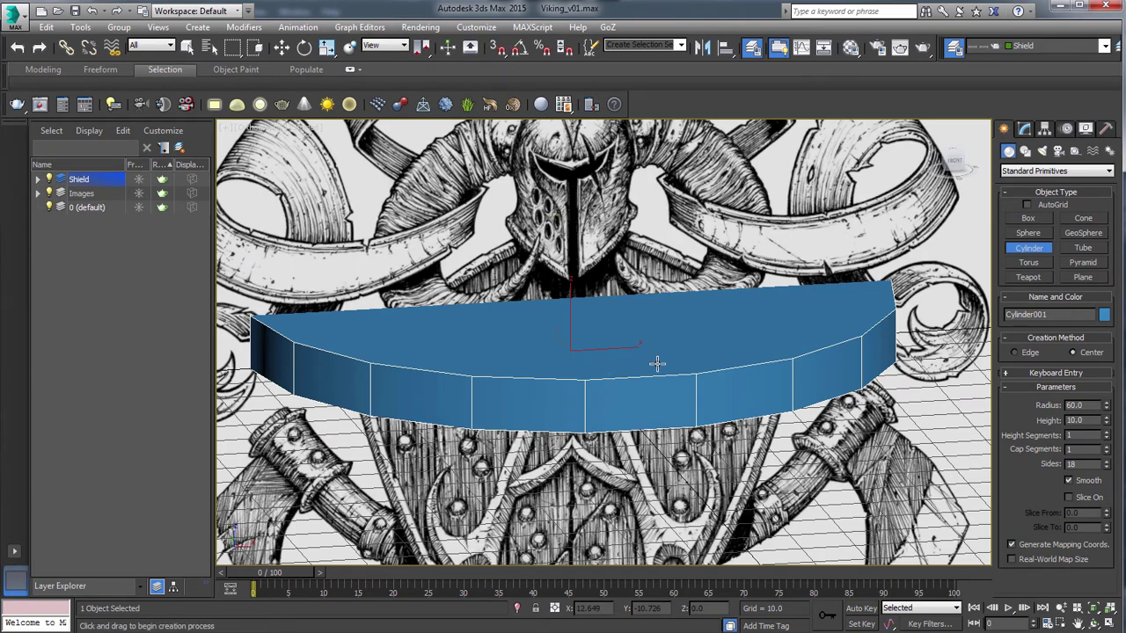
Step: Rotate the cylinder 90 degrees about its X axis so its flat face points to the front
{"action": "scroll", "coordinate": [651, 324], "scroll_direction": "down", "scroll_amount": 3}
{"action": "middle_click_drag", "start_coordinate": [642, 346], "coordinate": [722, 360], "text": "alt"}
{"action": "key", "text": "e"}
{"action": "left_click_drag", "start_coordinate": [640, 356], "coordinate": [586, 234]}
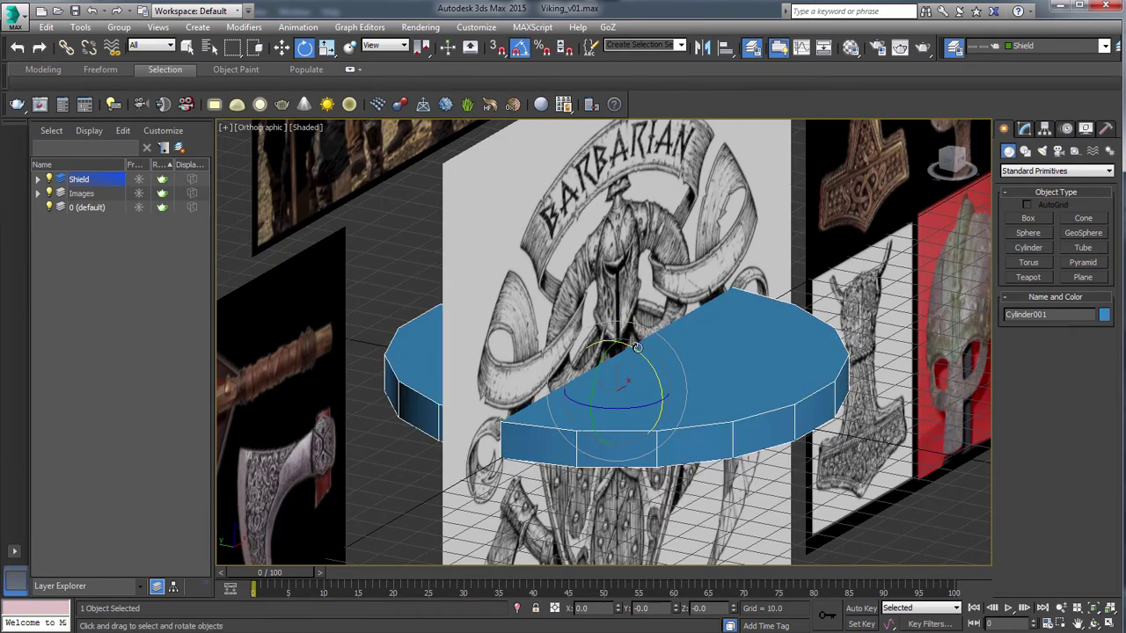
{"action": "left_click_drag", "start_coordinate": [638, 351], "coordinate": [674, 406]}
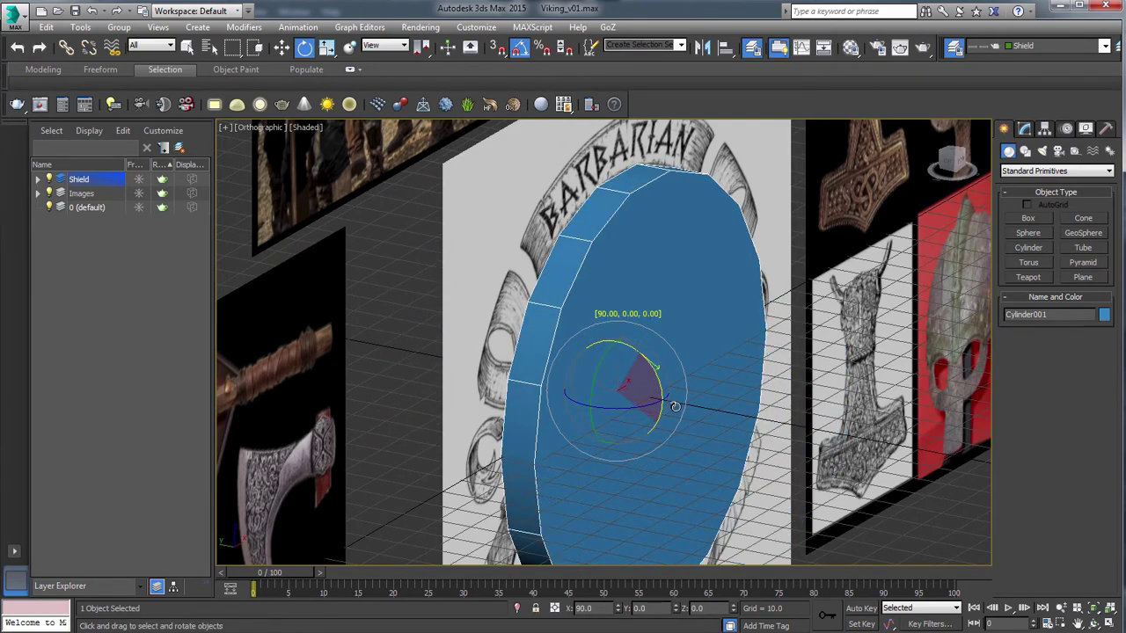
{"action": "middle_click_drag", "start_coordinate": [674, 405], "coordinate": [647, 362], "text": "alt"}
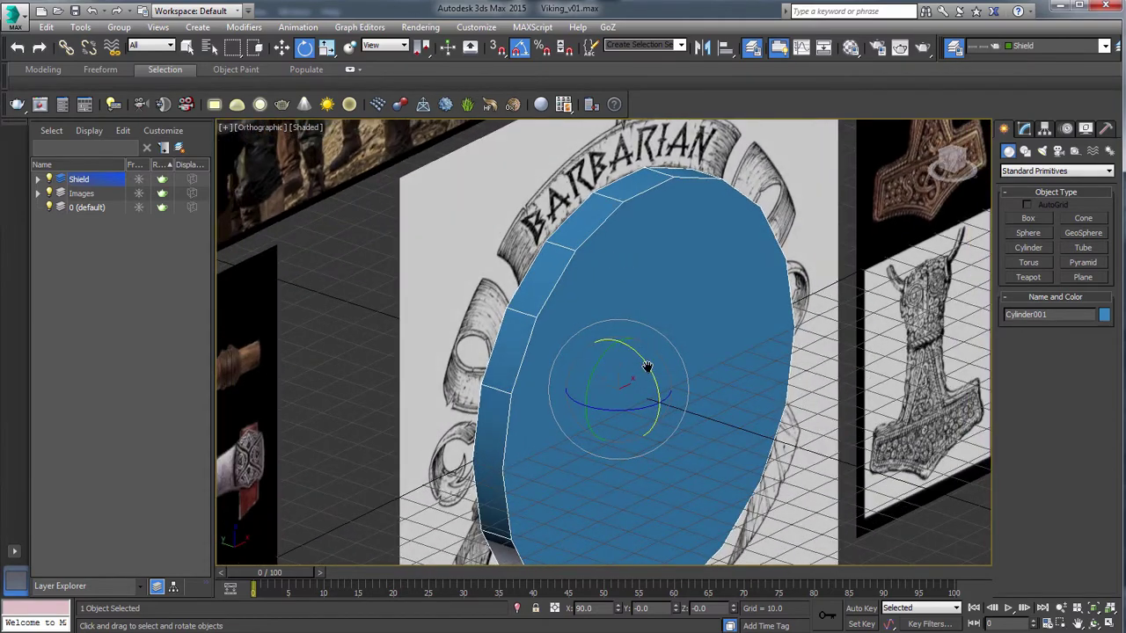
Step: Convert the cylinder to an Editable Poly
{"action": "scroll", "coordinate": [633, 339], "scroll_direction": "down", "scroll_amount": 3}
{"action": "left_click", "coordinate": [1026, 130]}
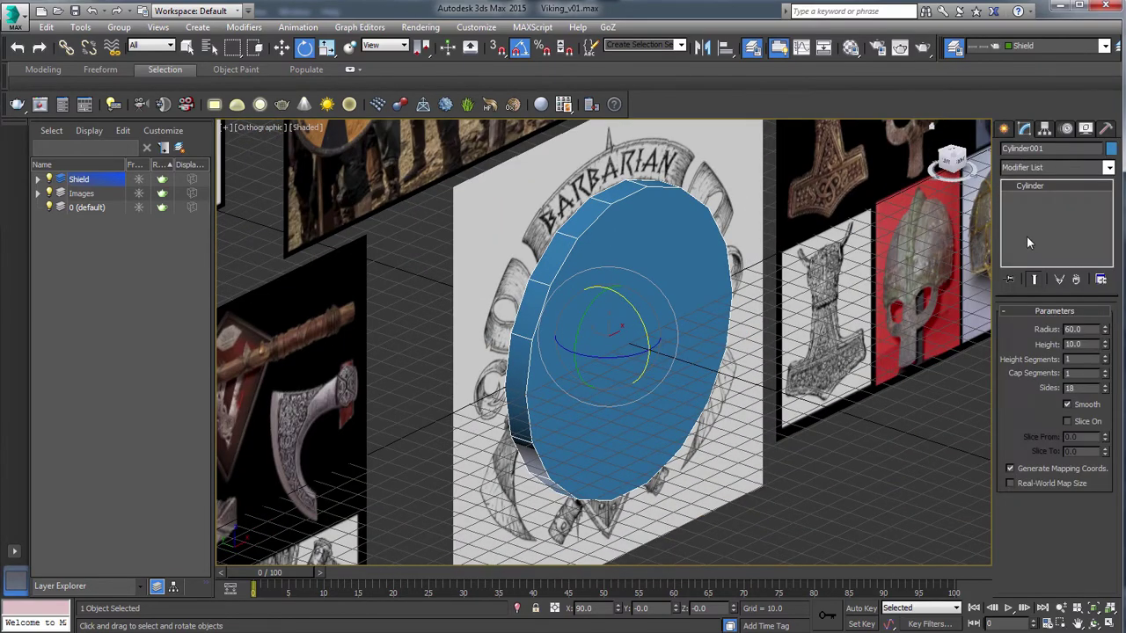
{"action": "right_click", "coordinate": [1036, 187]}
{"action": "left_click", "coordinate": [1074, 296]}
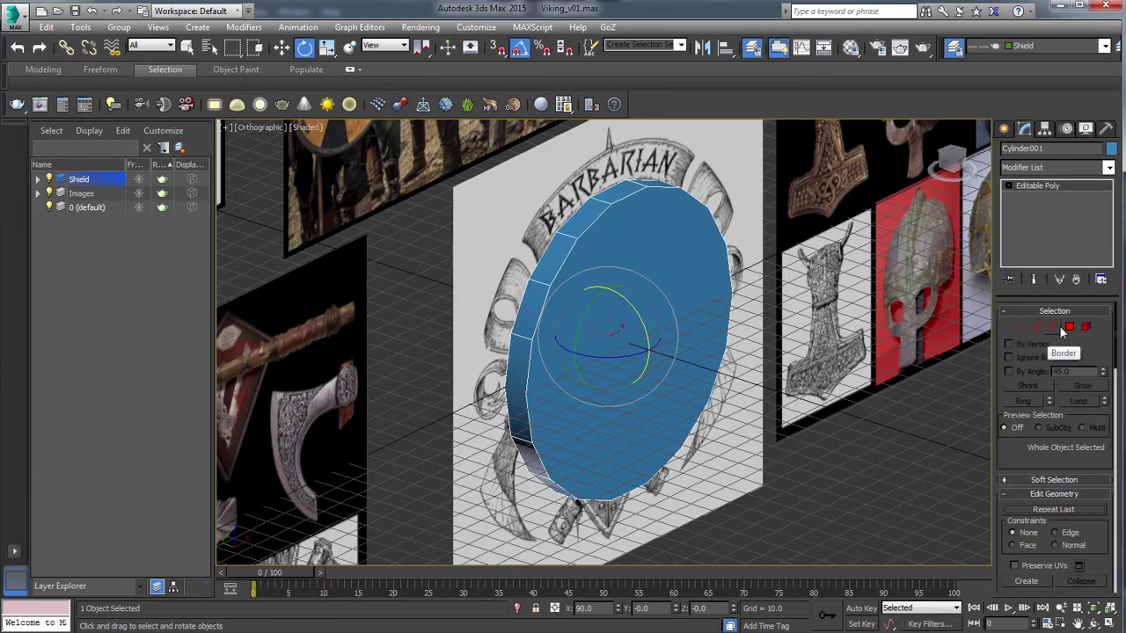
Step: Delete every polygon of the cylinder except its front cap, leaving a flat disc
{"action": "left_click", "coordinate": [1070, 328]}
{"action": "key", "text": "q"}
{"action": "left_click", "coordinate": [607, 341]}
{"action": "scroll", "coordinate": [633, 304], "scroll_direction": "down", "scroll_amount": 2}
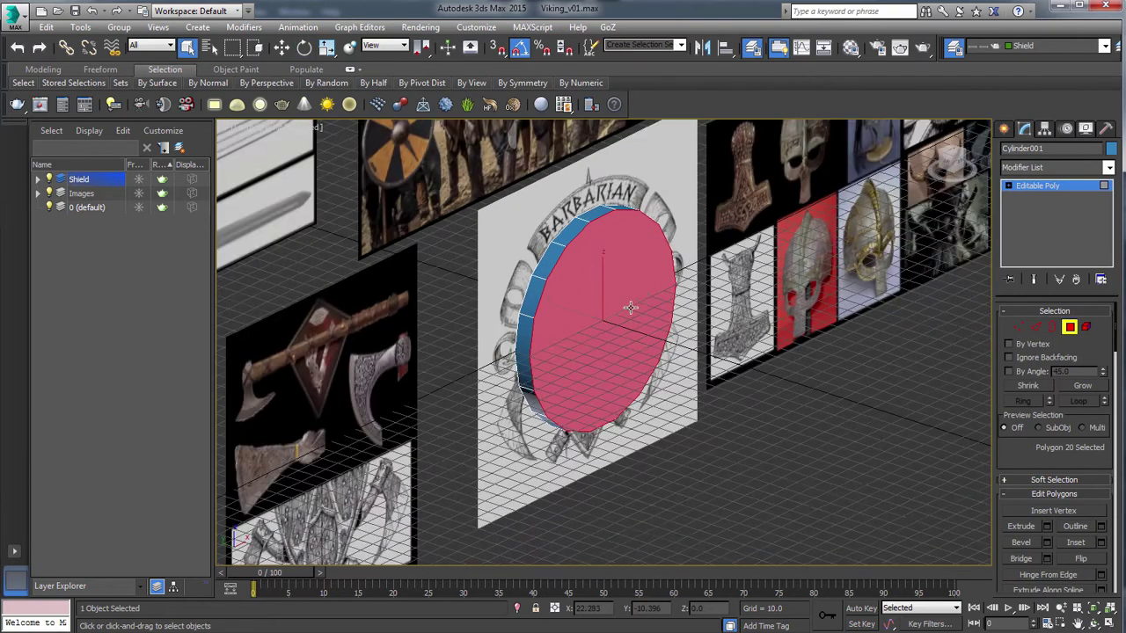
{"action": "key", "text": "ctrl+i"}
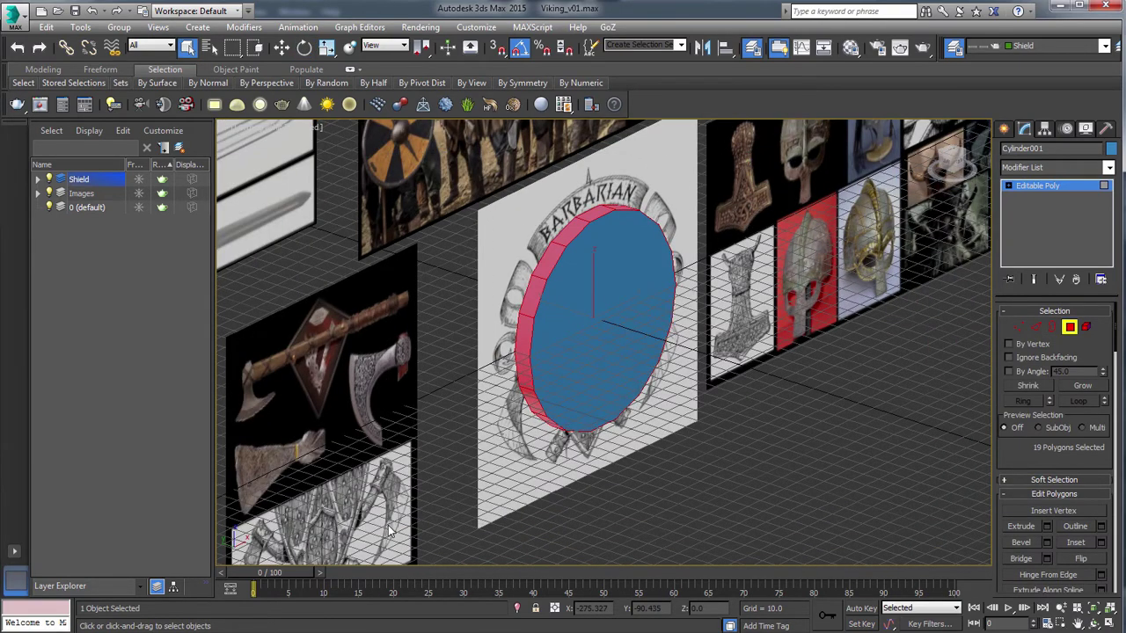
{"action": "key", "text": "Delete"}
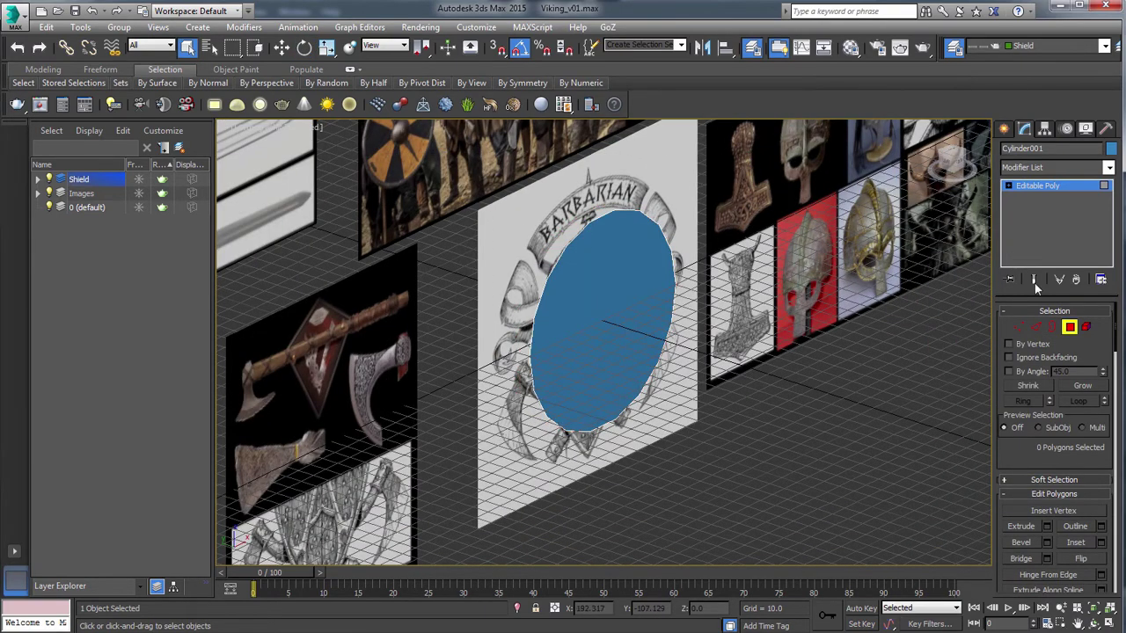
{"action": "left_click", "coordinate": [1070, 327]}
Step: Switch the viewport to the front view and hide ConceptPlane
{"action": "scroll", "coordinate": [624, 305], "scroll_direction": "up", "scroll_amount": 2}
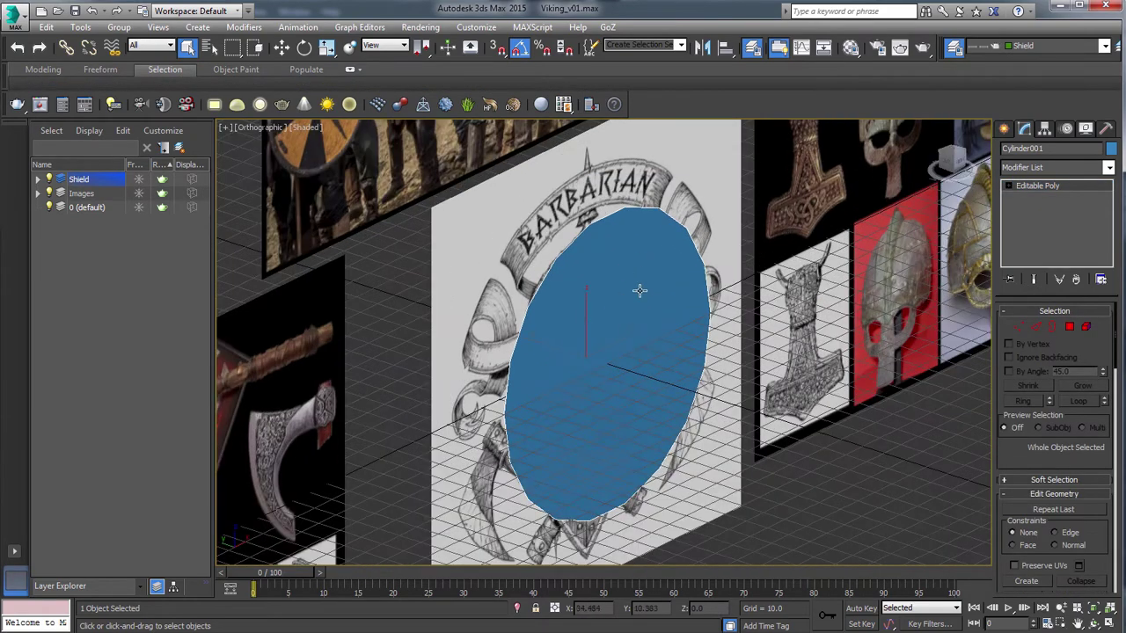
{"action": "mouse_move", "coordinate": [640, 320]}
{"action": "middle_mouse_down"}
{"action": "mouse_move", "coordinate": [641, 291]}
{"action": "mouse_move", "coordinate": [643, 322]}
{"action": "middle_mouse_up"}
{"action": "key", "text": "v"}
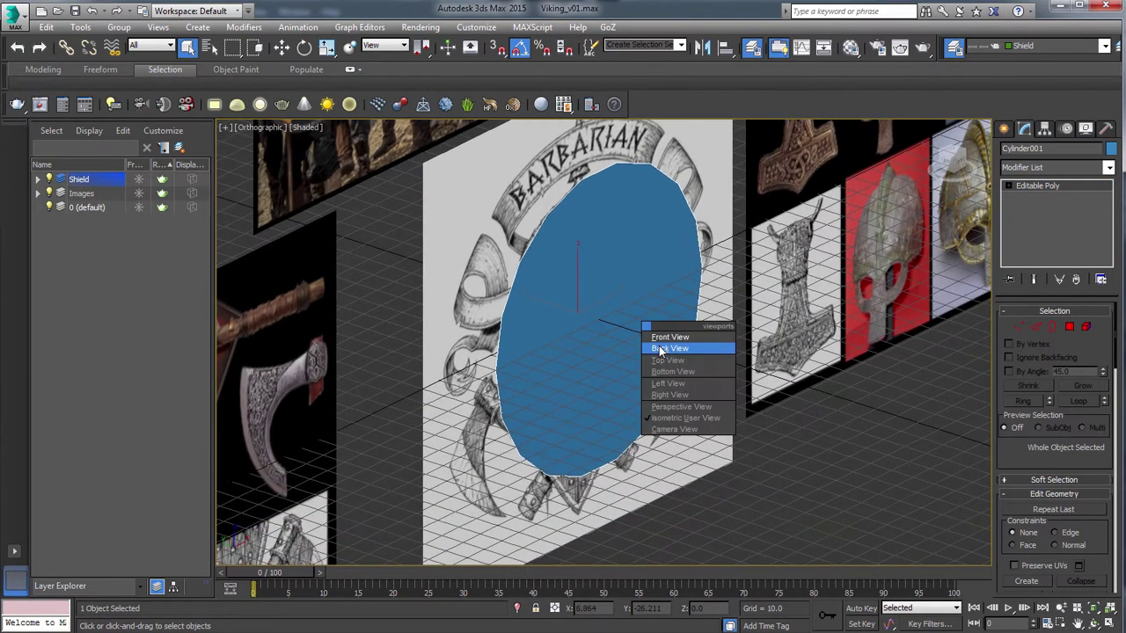
{"action": "left_click", "coordinate": [669, 338]}
{"action": "middle_click_drag", "start_coordinate": [667, 271], "coordinate": [668, 364]}
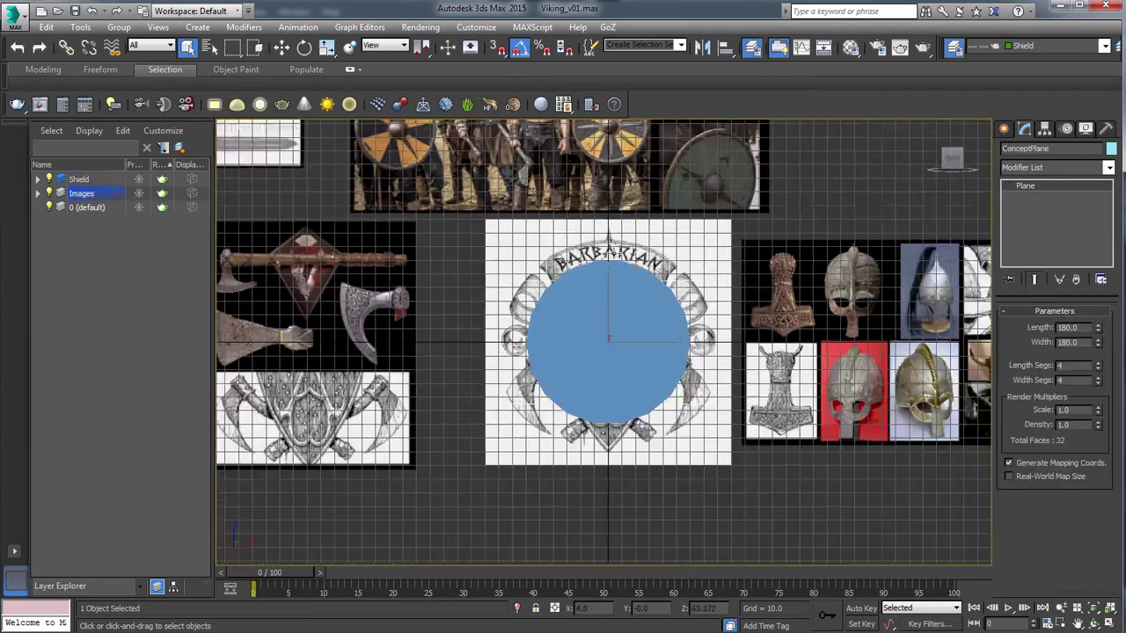
{"action": "middle_click_drag", "start_coordinate": [612, 253], "coordinate": [609, 217]}
{"action": "left_click", "coordinate": [1085, 128]}
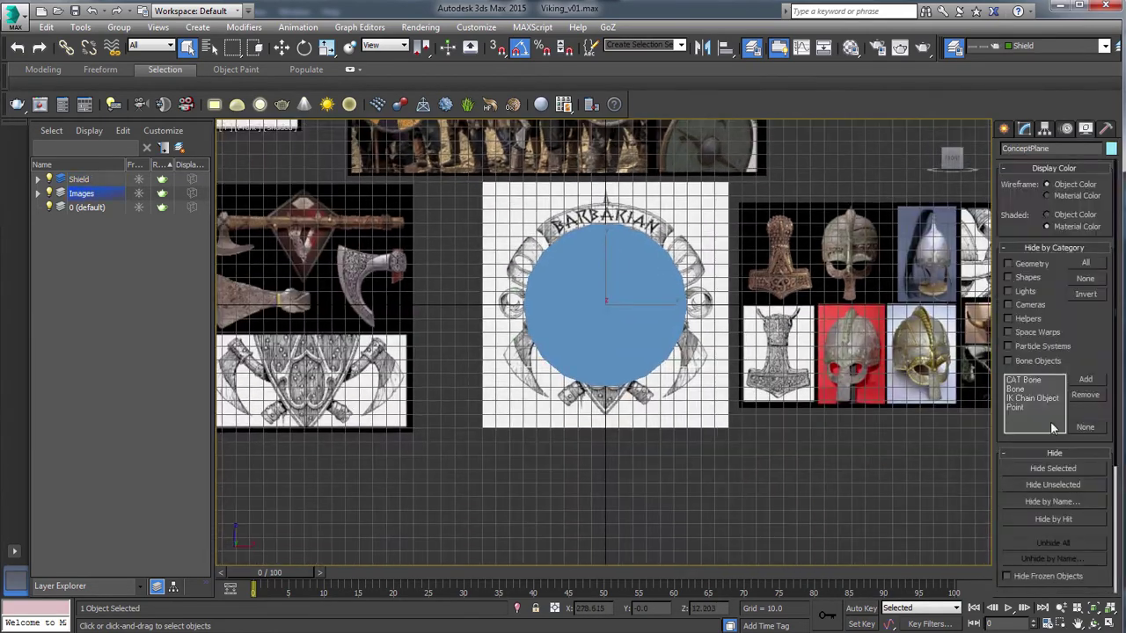
{"action": "left_click", "coordinate": [1053, 468]}
Step: Move the disc below the yellow-and-black round shield in the Viking photo and scale it to about the same diameter
{"action": "middle_click_drag", "start_coordinate": [607, 176], "coordinate": [581, 304]}
{"action": "left_click", "coordinate": [582, 238]}
{"action": "key", "text": "w"}
{"action": "scroll", "coordinate": [581, 320], "scroll_direction": "up", "scroll_amount": 4}
{"action": "mouse_move", "coordinate": [533, 172]}
{"action": "left_mouse_down"}
{"action": "mouse_move", "coordinate": [533, 256]}
{"action": "mouse_move", "coordinate": [533, 189]}
{"action": "left_mouse_up"}
{"action": "key", "text": "r"}
{"action": "scroll", "coordinate": [475, 274], "scroll_direction": "down", "scroll_amount": 3}
{"action": "key", "text": "w"}
{"action": "left_click_drag", "start_coordinate": [526, 235], "coordinate": [468, 183]}
{"action": "key", "text": "g"}
Step: Hide everything except the disc and the shield photo plane, and rename the disc Shield
{"action": "left_click", "coordinate": [591, 370], "text": "ctrl"}
{"action": "left_click", "coordinate": [1044, 485]}
{"action": "left_click", "coordinate": [627, 349]}
{"action": "left_click", "coordinate": [1024, 129]}
{"action": "double_click", "coordinate": [1038, 148]}
{"action": "type", "text": "Shield"}
Step: Inset the shield's front polygon into a narrow rim band and a small central circle
{"action": "left_click", "coordinate": [1069, 326]}
{"action": "scroll", "coordinate": [586, 403], "scroll_direction": "up", "scroll_amount": 4}
{"action": "left_click", "coordinate": [586, 403]}
{"action": "left_click", "coordinate": [1075, 542]}
{"action": "left_click_drag", "start_coordinate": [606, 415], "coordinate": [609, 395]}
{"action": "middle_click_drag", "start_coordinate": [609, 395], "coordinate": [616, 290]}
{"action": "scroll", "coordinate": [610, 426], "scroll_direction": "down", "scroll_amount": 2}
Step: Turn on 3D snapping in place of angle snap and adjust the shield disc's distance from the photo plane
{"action": "left_click", "coordinate": [519, 47]}
{"action": "left_click", "coordinate": [496, 49]}
{"action": "middle_click_drag", "start_coordinate": [504, 476], "coordinate": [541, 328]}
{"action": "scroll", "coordinate": [541, 328], "scroll_direction": "up", "scroll_amount": 2}
{"action": "middle_click_drag", "start_coordinate": [541, 328], "coordinate": [722, 352], "text": "alt"}
{"action": "key", "text": "w"}
{"action": "middle_click_drag", "start_coordinate": [529, 264], "coordinate": [520, 317], "text": "alt"}
{"action": "left_click_drag", "start_coordinate": [520, 317], "coordinate": [498, 317]}
{"action": "middle_click_drag", "start_coordinate": [498, 317], "coordinate": [595, 344], "text": "alt"}
Step: Create a small sphere at the shield's center, and switch from 3D snapping back to angle snap
{"action": "left_click", "coordinate": [595, 344]}
{"action": "scroll", "coordinate": [595, 344], "scroll_direction": "down", "scroll_amount": 3}
{"action": "left_click", "coordinate": [568, 437]}
{"action": "scroll", "coordinate": [569, 437], "scroll_direction": "up", "scroll_amount": 4}
{"action": "left_click", "coordinate": [1028, 233]}
{"action": "left_click_drag", "start_coordinate": [566, 329], "coordinate": [596, 358]}
{"action": "middle_click_drag", "start_coordinate": [596, 358], "coordinate": [568, 317], "text": "alt"}
{"action": "left_click", "coordinate": [496, 47]}
{"action": "left_click", "coordinate": [519, 47]}
Step: Rotate the sphere so its pole faces out from the shield and scale it
{"action": "key", "text": "e"}
{"action": "left_click_drag", "start_coordinate": [620, 325], "coordinate": [623, 409]}
{"action": "middle_click_drag", "start_coordinate": [405, 309], "coordinate": [493, 309], "text": "alt"}
{"action": "scroll", "coordinate": [493, 309], "scroll_direction": "up", "scroll_amount": 5}
{"action": "scroll", "coordinate": [493, 309], "scroll_direction": "down", "scroll_amount": 2}
{"action": "key", "text": "r"}
{"action": "left_click_drag", "start_coordinate": [557, 346], "coordinate": [515, 347]}
{"action": "scroll", "coordinate": [515, 347], "scroll_direction": "down", "scroll_amount": 3}
{"action": "middle_click_drag", "start_coordinate": [624, 346], "coordinate": [460, 274], "text": "alt"}
Step: Convert the sphere to an Editable Poly and delete its back half to leave a dome
{"action": "key", "text": "w"}
{"action": "left_click", "coordinate": [1024, 129]}
{"action": "right_click", "coordinate": [1038, 186]}
{"action": "left_click", "coordinate": [1060, 335]}
{"action": "left_click", "coordinate": [1070, 328]}
{"action": "key", "text": "Delete"}
{"action": "left_click", "coordinate": [1070, 327]}
{"action": "key", "text": "q"}
{"action": "left_click", "coordinate": [460, 274]}
{"action": "left_click", "coordinate": [565, 289]}
Step: Turn on the edged faces display and slightly scale the dome at the shield's center
{"action": "scroll", "coordinate": [565, 289], "scroll_direction": "up", "scroll_amount": 2}
{"action": "key", "text": "F4"}
{"action": "key", "text": "g"}
{"action": "middle_click_drag", "start_coordinate": [515, 316], "coordinate": [551, 347]}
{"action": "scroll", "coordinate": [644, 320], "scroll_direction": "down", "scroll_amount": 1}
{"action": "middle_click_drag", "start_coordinate": [643, 322], "coordinate": [653, 382]}
{"action": "key", "text": "r"}
{"action": "left_click_drag", "start_coordinate": [585, 355], "coordinate": [586, 365]}
{"action": "scroll", "coordinate": [652, 353], "scroll_direction": "down", "scroll_amount": 1}
{"action": "middle_click_drag", "start_coordinate": [651, 353], "coordinate": [669, 465]}
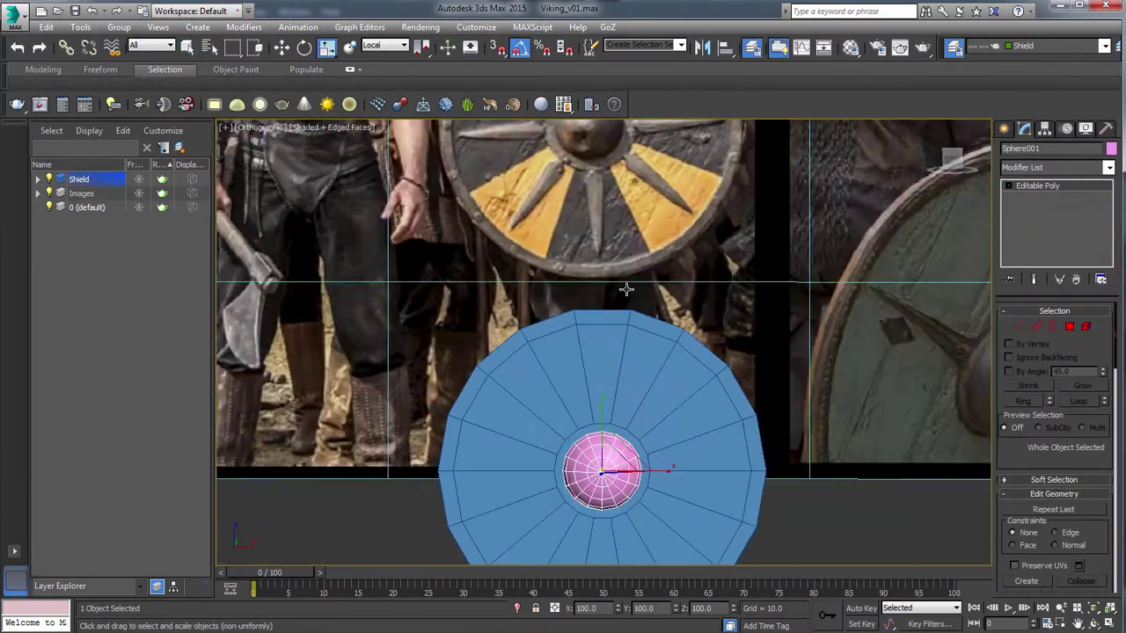
Step: Scale the shield's inner ring of vertices around the dome
{"action": "left_click", "coordinate": [703, 440]}
{"action": "key", "text": "q"}
{"action": "key", "text": "z"}
{"action": "key", "text": "1"}
{"action": "key", "text": "r"}
{"action": "scroll", "coordinate": [606, 330], "scroll_direction": "up", "scroll_amount": 1}
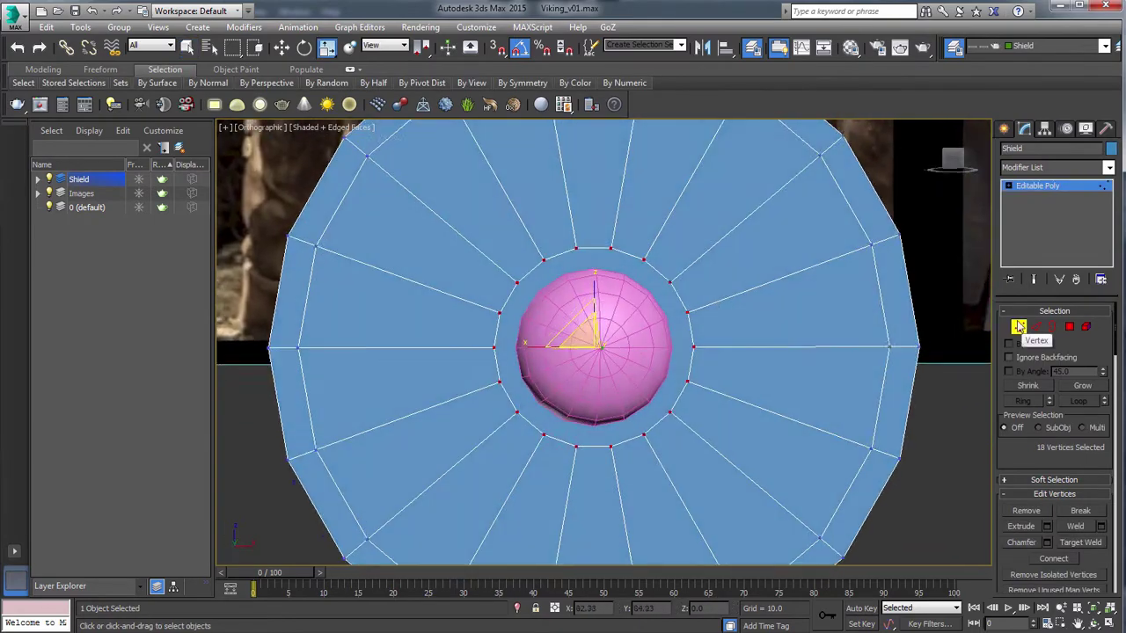
{"action": "key", "text": "1"}
Step: Select the polygons of the shield's rim band and central circle and extrude them slightly
{"action": "scroll", "coordinate": [598, 336], "scroll_direction": "down", "scroll_amount": 2}
{"action": "middle_click_drag", "start_coordinate": [599, 336], "coordinate": [715, 275], "text": "alt"}
{"action": "key", "text": "4"}
{"action": "key", "text": "2"}
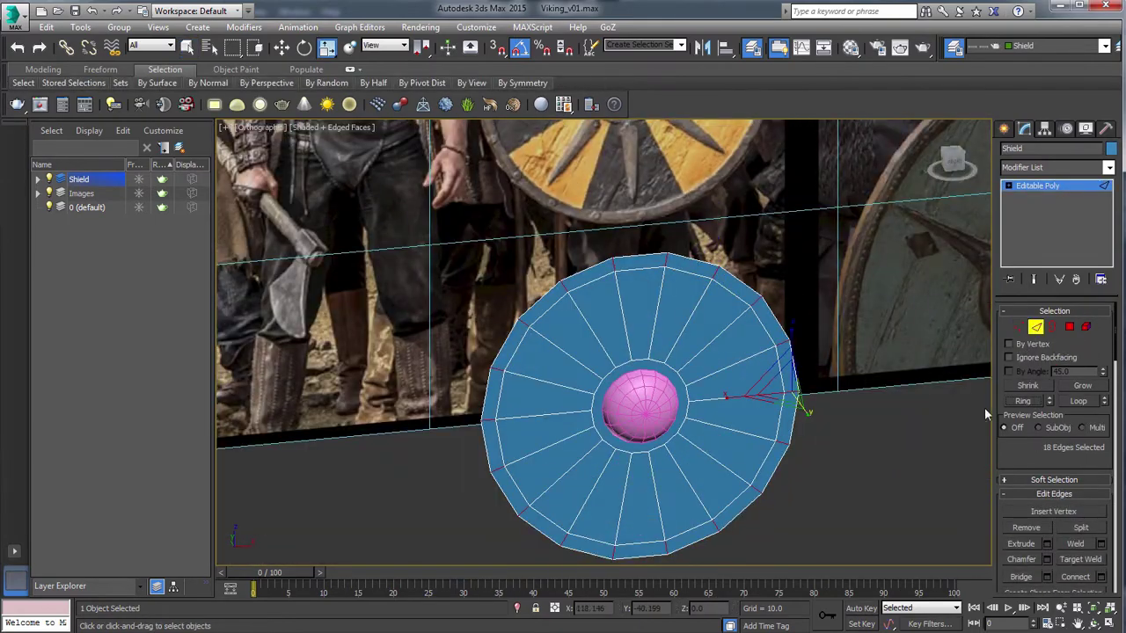
{"action": "right_click", "coordinate": [760, 352]}
{"action": "left_click", "coordinate": [704, 498]}
{"action": "scroll", "coordinate": [677, 501], "scroll_direction": "up", "scroll_amount": 2}
{"action": "left_click", "coordinate": [694, 361], "text": "ctrl"}
{"action": "middle_click_drag", "start_coordinate": [704, 361], "coordinate": [821, 376], "text": "alt"}
{"action": "left_click", "coordinate": [1021, 526]}
{"action": "left_click_drag", "start_coordinate": [616, 368], "coordinate": [610, 351]}
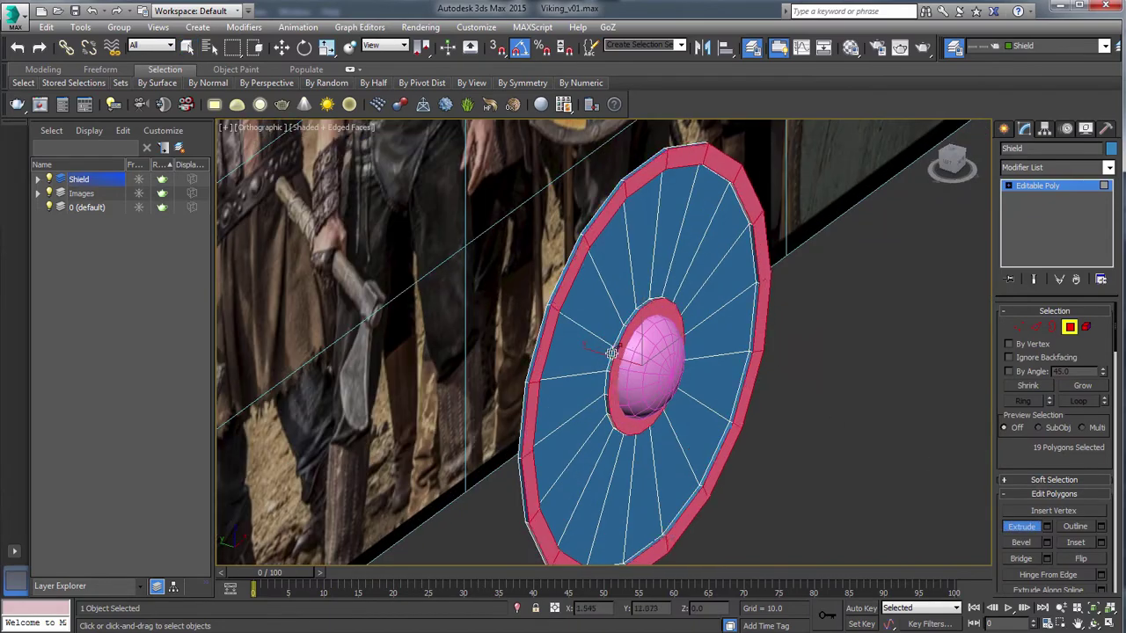
Step: Examine the extruded rim and the open edge at the back of the shield
{"action": "middle_click_drag", "start_coordinate": [611, 351], "coordinate": [704, 352], "text": "alt"}
{"action": "key", "text": "w"}
{"action": "key", "text": "4"}
{"action": "scroll", "coordinate": [655, 340], "scroll_direction": "down", "scroll_amount": 2}
{"action": "left_click", "coordinate": [1052, 327]}
{"action": "scroll", "coordinate": [658, 354], "scroll_direction": "up", "scroll_amount": 2}
{"action": "middle_click_drag", "start_coordinate": [545, 324], "coordinate": [440, 368], "text": "alt"}
{"action": "scroll", "coordinate": [550, 352], "scroll_direction": "down", "scroll_amount": 4}
Step: Select the open border at the back of the shield's rim and adjust it with the Scale tool
{"action": "left_click", "coordinate": [1052, 326]}
{"action": "left_click", "coordinate": [673, 255]}
{"action": "left_click", "coordinate": [563, 387]}
{"action": "scroll", "coordinate": [545, 378], "scroll_direction": "up", "scroll_amount": 4}
{"action": "middle_click_drag", "start_coordinate": [545, 377], "coordinate": [498, 354], "text": "alt"}
{"action": "key", "text": "3"}
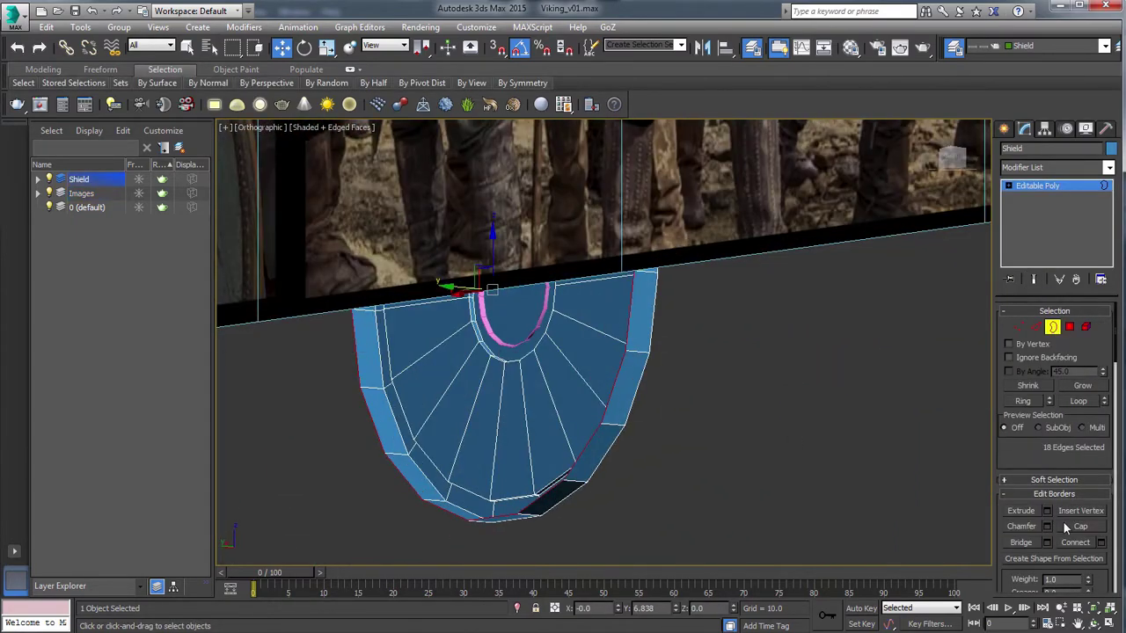
{"action": "middle_click_drag", "start_coordinate": [651, 348], "coordinate": [528, 330], "text": "alt"}
{"action": "key", "text": "r"}
{"action": "left_click_drag", "start_coordinate": [530, 283], "coordinate": [529, 297]}
{"action": "middle_click_drag", "start_coordinate": [527, 293], "coordinate": [613, 340], "text": "alt"}
{"action": "scroll", "coordinate": [636, 347], "scroll_direction": "up", "scroll_amount": 1}
{"action": "key", "text": "3"}
Step: Connect the opposite upper and lower vertices of the shield's central circle with vertical edges
{"action": "scroll", "coordinate": [636, 347], "scroll_direction": "down", "scroll_amount": 3}
{"action": "scroll", "coordinate": [614, 478], "scroll_direction": "up", "scroll_amount": 3}
{"action": "key", "text": "1"}
{"action": "middle_click_drag", "start_coordinate": [656, 402], "coordinate": [699, 343]}
{"action": "key", "text": "q"}
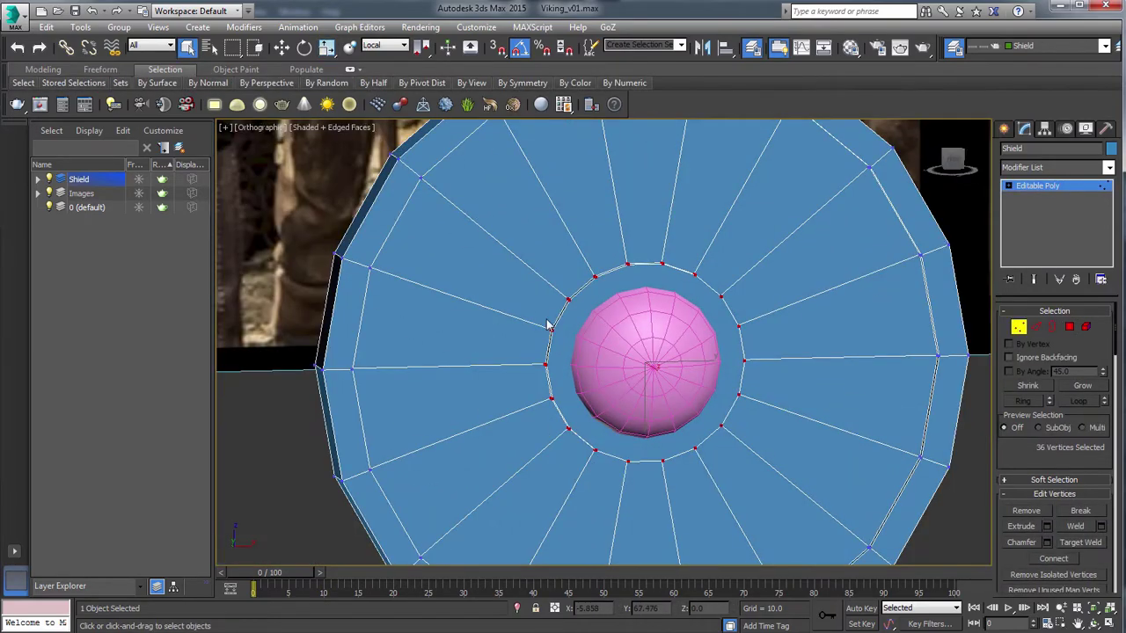
{"action": "middle_click_drag", "start_coordinate": [564, 308], "coordinate": [621, 309], "text": "alt"}
{"action": "left_click_drag", "start_coordinate": [1038, 464], "coordinate": [1038, 377]}
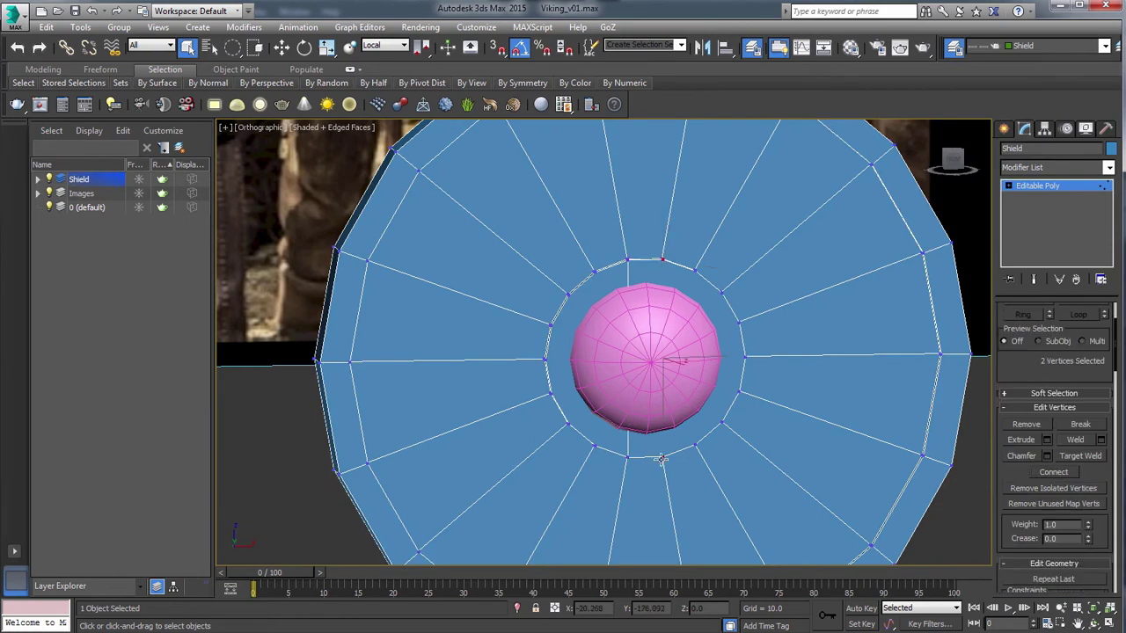
{"action": "left_click", "coordinate": [1054, 472]}
{"action": "middle_click_drag", "start_coordinate": [796, 378], "coordinate": [783, 383], "text": "alt"}
{"action": "left_click", "coordinate": [695, 271]}
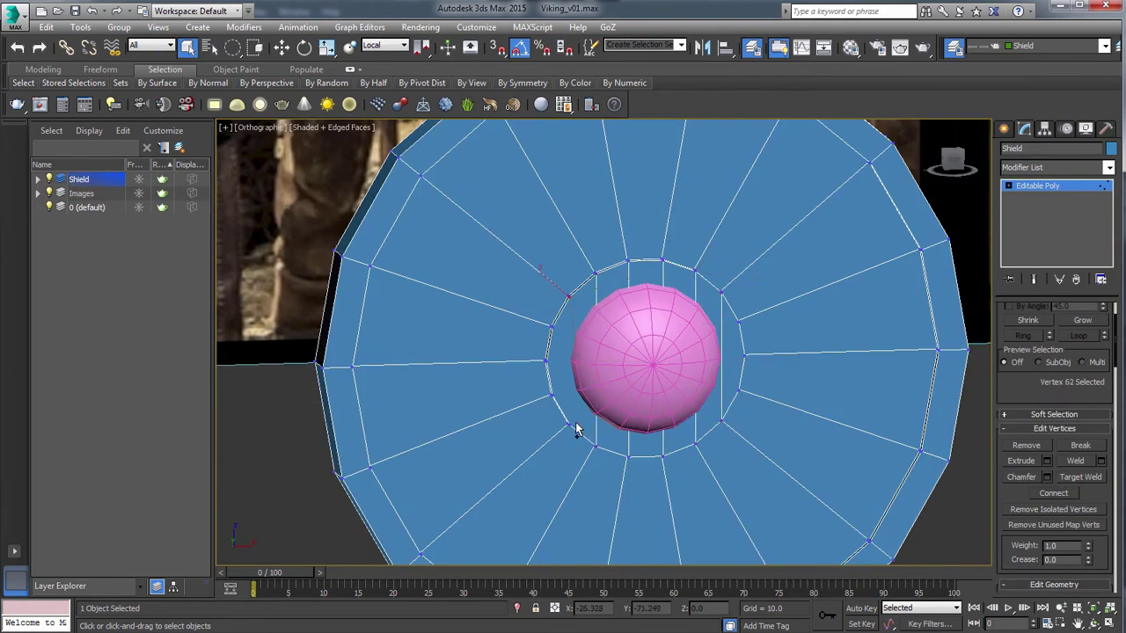
Step: Connect the outermost upper and lower vertices of the shield's central circle with another vertical edge
{"action": "scroll", "coordinate": [1013, 502], "scroll_direction": "down", "scroll_amount": 5}
{"action": "right_click", "coordinate": [671, 374]}
{"action": "scroll", "coordinate": [671, 373], "scroll_direction": "up", "scroll_amount": 2}
{"action": "left_click", "coordinate": [1009, 186]}
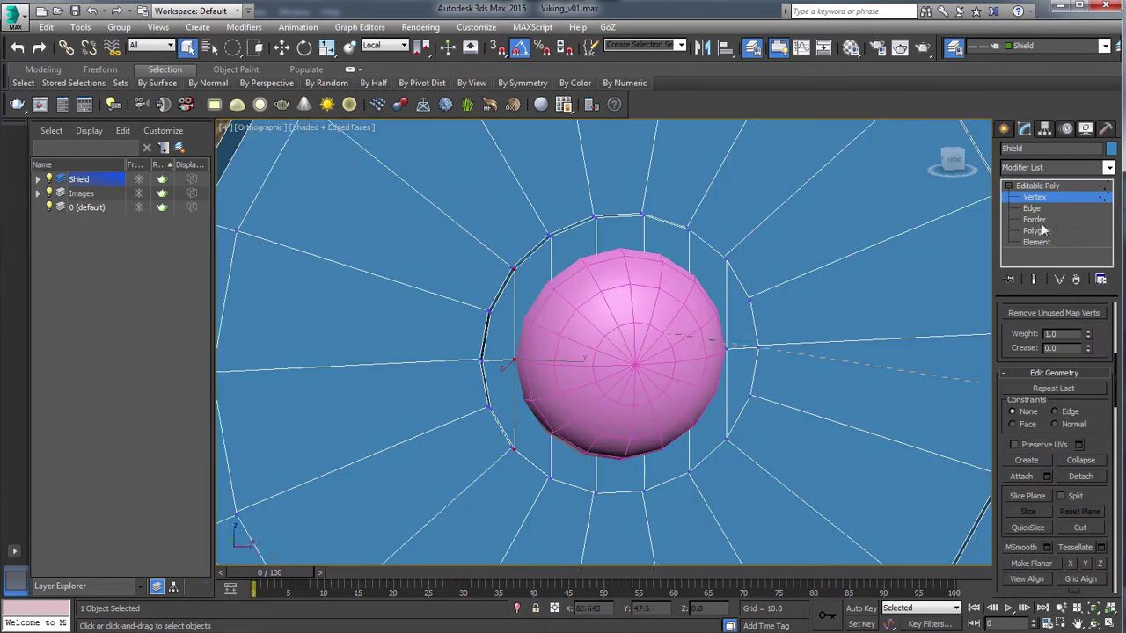
Step: Inset the polygons of the shield's central circle to about the boss's outline and delete the inner polygons hidden behind the boss
{"action": "key", "text": "F3"}
{"action": "middle_click_drag", "start_coordinate": [693, 328], "coordinate": [702, 359]}
{"action": "left_click", "coordinate": [402, 45]}
{"action": "left_click", "coordinate": [402, 45]}
{"action": "key", "text": "w"}
{"action": "key", "text": "4"}
{"action": "double_click", "coordinate": [661, 402]}
{"action": "middle_click_drag", "start_coordinate": [660, 402], "coordinate": [651, 435], "text": "alt"}
{"action": "key", "text": "shift+i"}
{"action": "left_click_drag", "start_coordinate": [649, 440], "coordinate": [648, 416]}
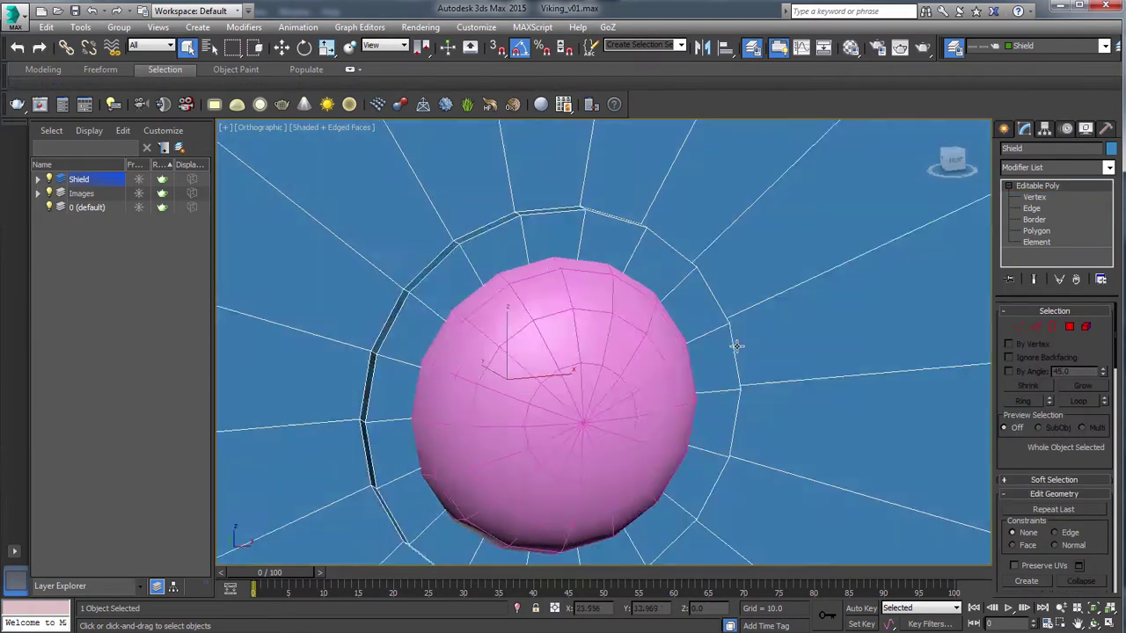
{"action": "middle_click_drag", "start_coordinate": [640, 340], "coordinate": [634, 384]}
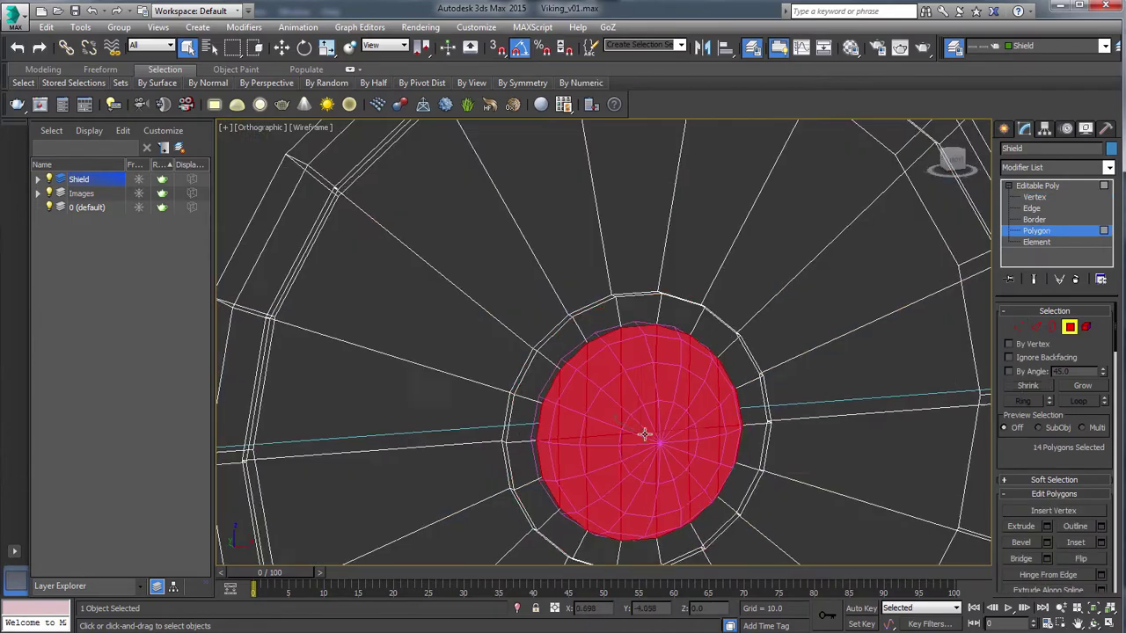
{"action": "middle_click_drag", "start_coordinate": [646, 435], "coordinate": [815, 395], "text": "alt"}
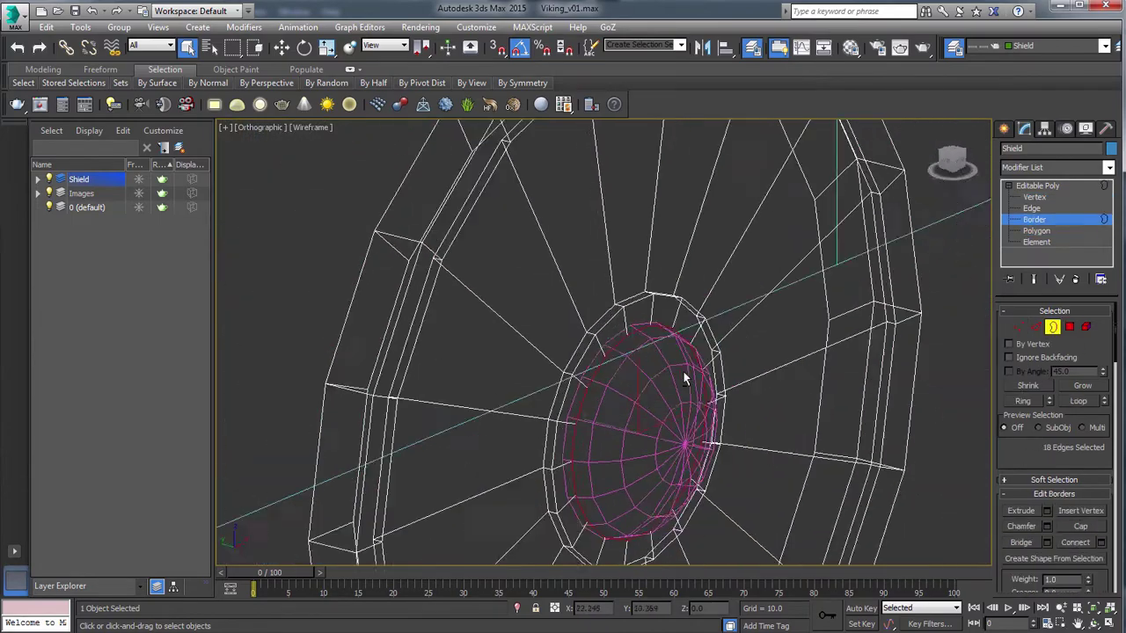
Step: Select the open border behind the boss and compare the shield and its boss with the round shields in the reference photos
{"action": "key", "text": "w"}
{"action": "mouse_move", "coordinate": [685, 378]}
{"action": "middle_mouse_down", "text": "alt"}
{"action": "mouse_move", "coordinate": [628, 416]}
{"action": "mouse_move", "coordinate": [650, 420]}
{"action": "mouse_move", "coordinate": [729, 370]}
{"action": "mouse_move", "coordinate": [644, 356]}
{"action": "middle_mouse_up", "text": "alt"}
{"action": "key", "text": "r"}
{"action": "key", "text": "F3"}
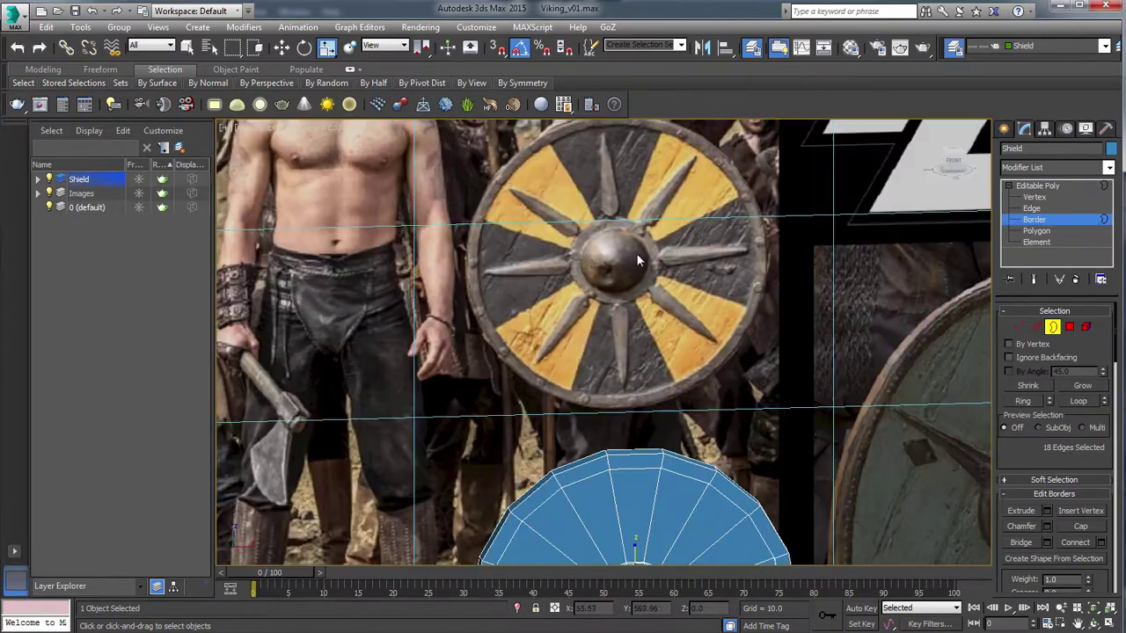
{"action": "middle_click_drag", "start_coordinate": [636, 252], "coordinate": [511, 186]}
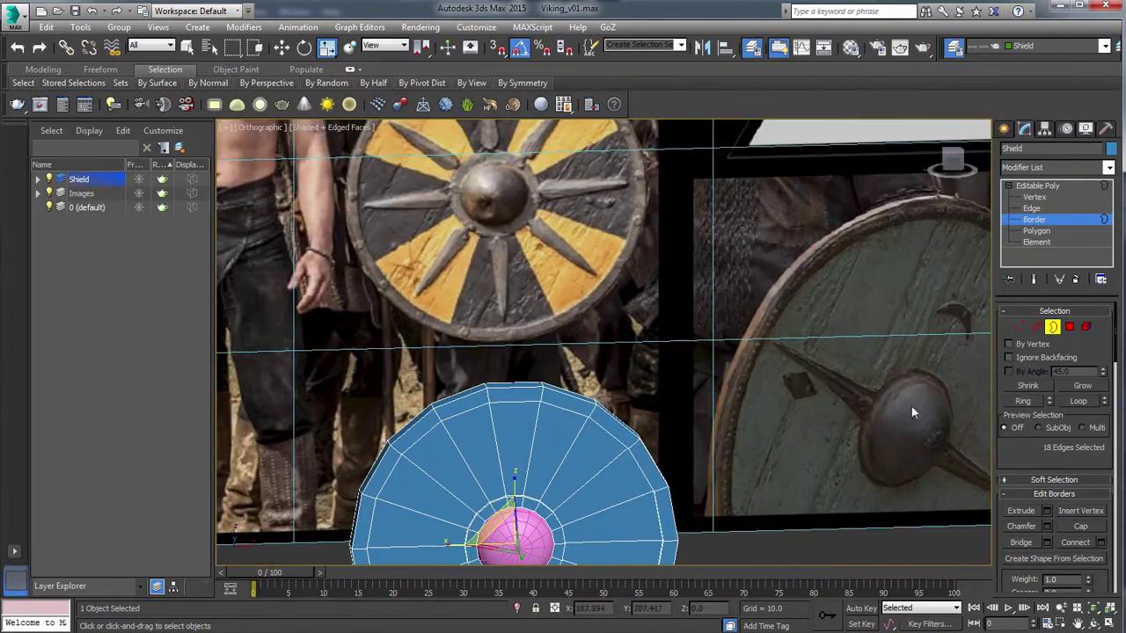
{"action": "scroll", "coordinate": [553, 266], "scroll_direction": "up", "scroll_amount": 4}
{"action": "middle_click_drag", "start_coordinate": [519, 528], "coordinate": [669, 344]}
{"action": "scroll", "coordinate": [579, 351], "scroll_direction": "down", "scroll_amount": 5}
{"action": "scroll", "coordinate": [668, 343], "scroll_direction": "down", "scroll_amount": 2}
{"action": "left_click", "coordinate": [1019, 327]}
{"action": "key", "text": "w"}
{"action": "left_click_drag", "start_coordinate": [535, 333], "coordinate": [544, 333]}
{"action": "middle_click_drag", "start_coordinate": [545, 332], "coordinate": [470, 333], "text": "alt"}
{"action": "middle_click_drag", "start_coordinate": [470, 141], "coordinate": [470, 262]}
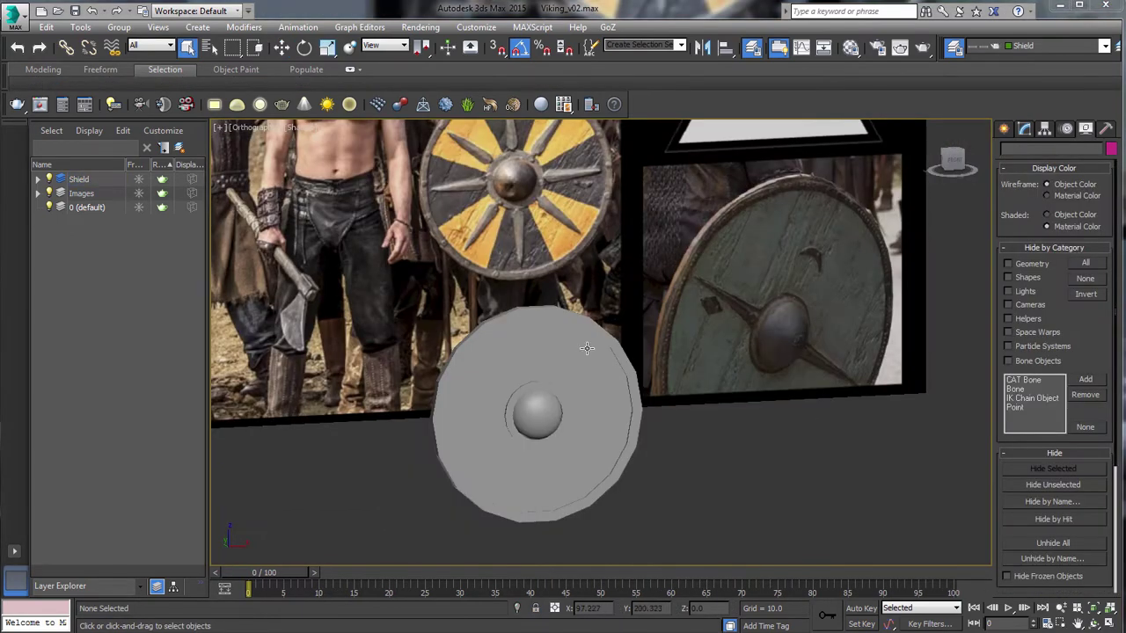
{"action": "scroll", "coordinate": [553, 360], "scroll_direction": "down", "scroll_amount": 5}
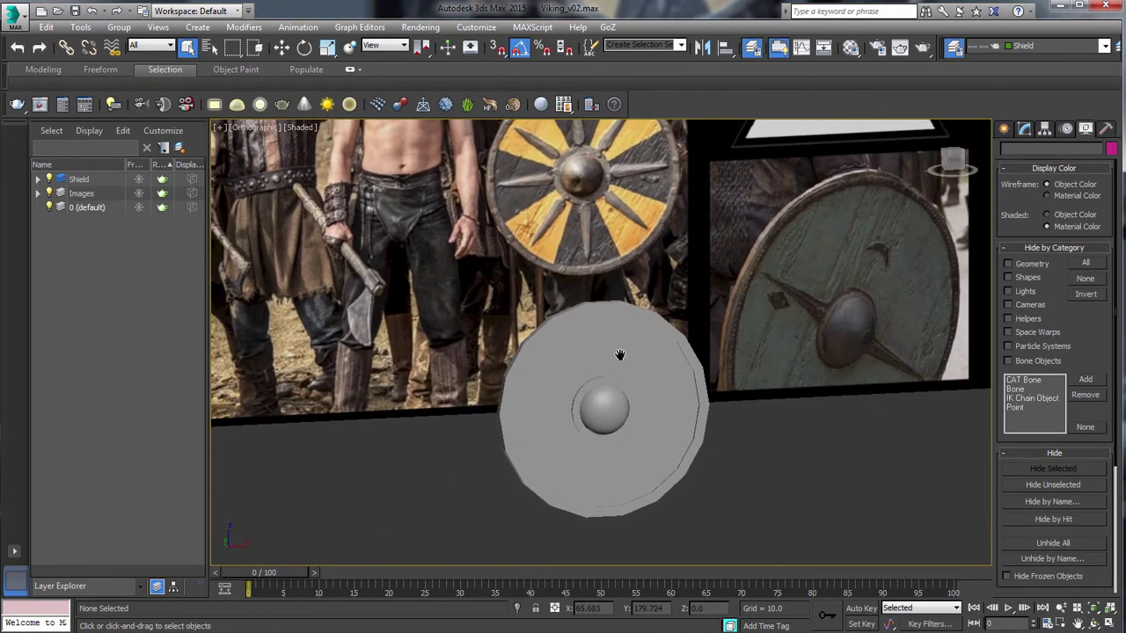
{"action": "scroll", "coordinate": [626, 377], "scroll_direction": "up", "scroll_amount": 2}
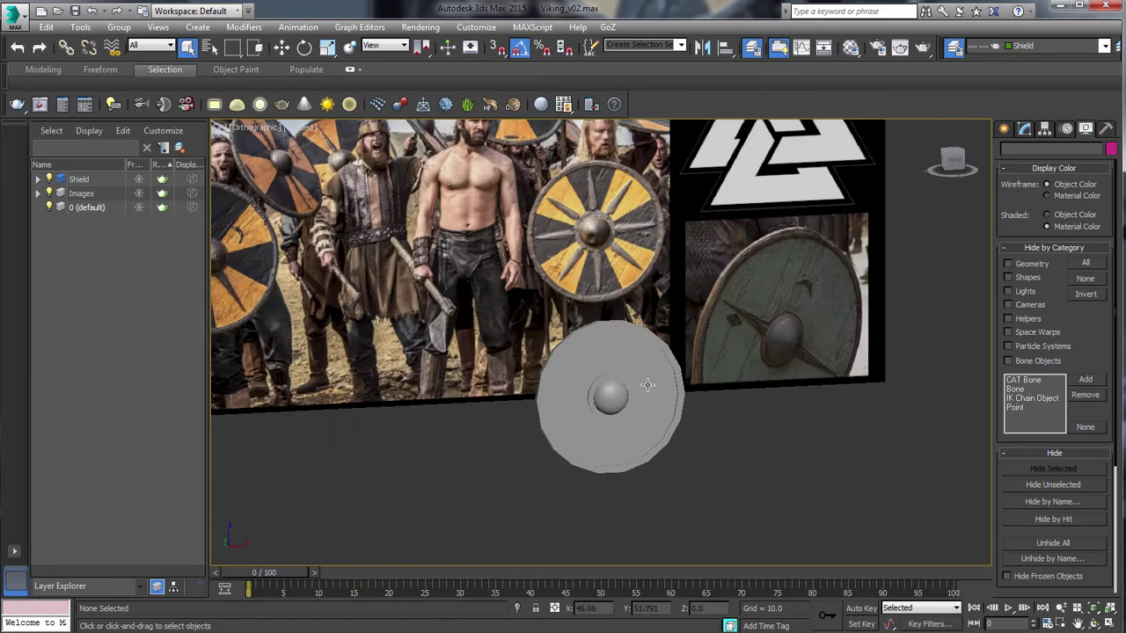
Step: Unhide all objects and hide the sword, axe, Viking photo and helmet reference planes, keeping the Barbarian concept plane
{"action": "left_click", "coordinate": [1062, 541]}
{"action": "scroll", "coordinate": [815, 253], "scroll_direction": "down", "scroll_amount": 4}
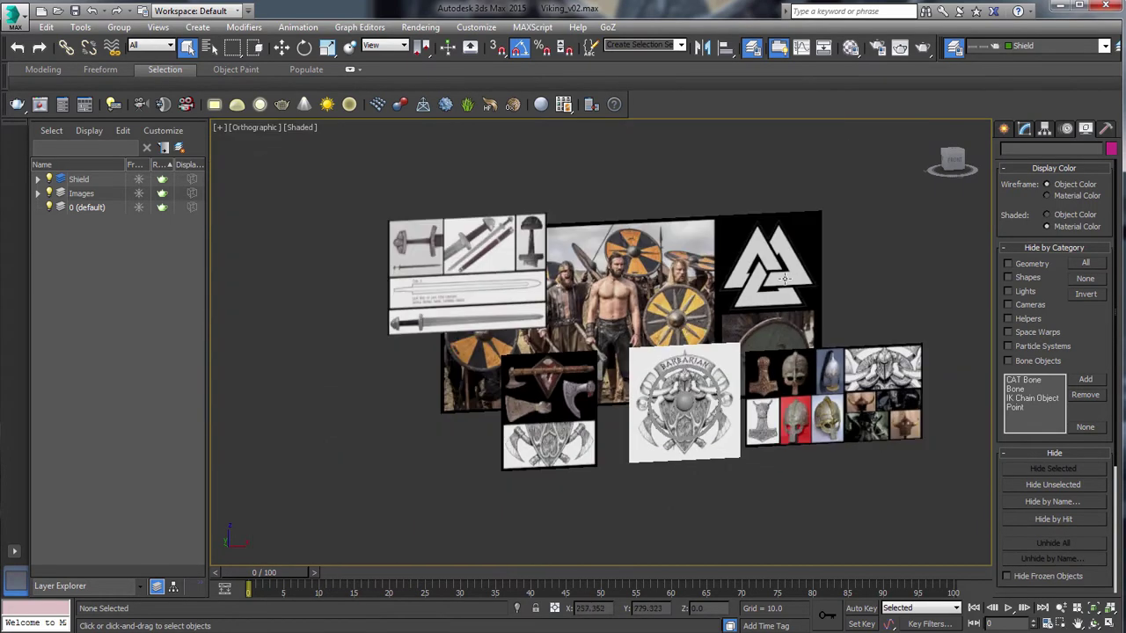
{"action": "left_click", "coordinate": [783, 425]}
{"action": "left_click", "coordinate": [559, 444], "text": "ctrl"}
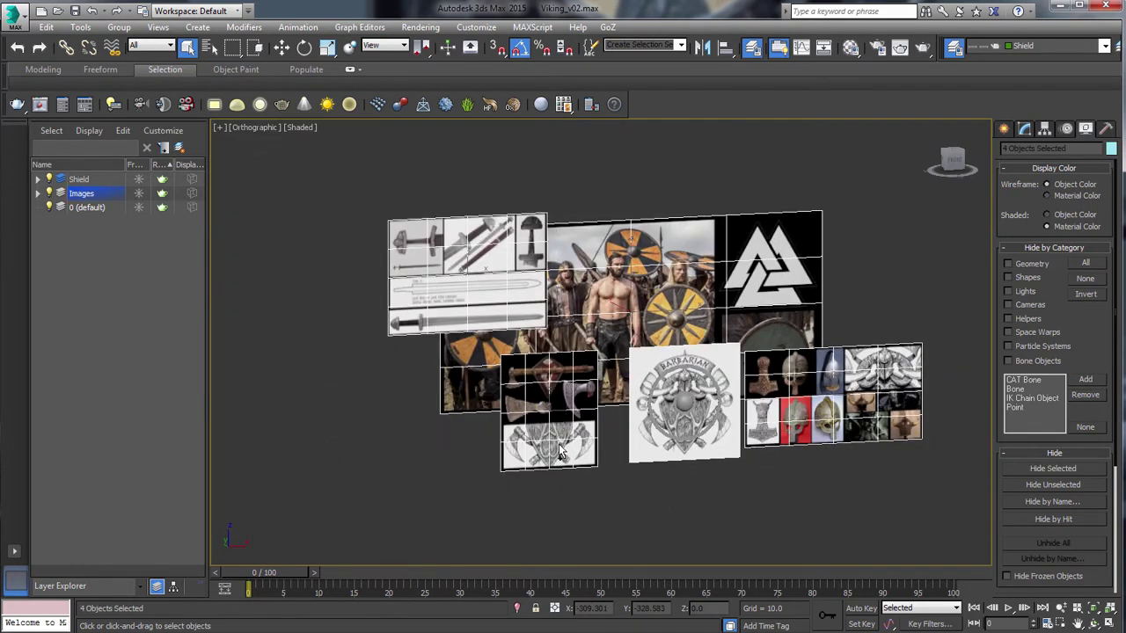
{"action": "left_click", "coordinate": [1053, 469]}
Step: Select the Barbarian concept plane and centre it behind the round shield in the front view
{"action": "scroll", "coordinate": [737, 368], "scroll_direction": "up", "scroll_amount": 5}
{"action": "left_click", "coordinate": [591, 281]}
{"action": "middle_click_drag", "start_coordinate": [591, 281], "coordinate": [574, 359]}
{"action": "key", "text": "z"}
{"action": "left_click_drag", "start_coordinate": [538, 340], "coordinate": [521, 332]}
{"action": "right_click", "coordinate": [563, 364]}
{"action": "left_click", "coordinate": [579, 375]}
{"action": "key", "text": "f"}
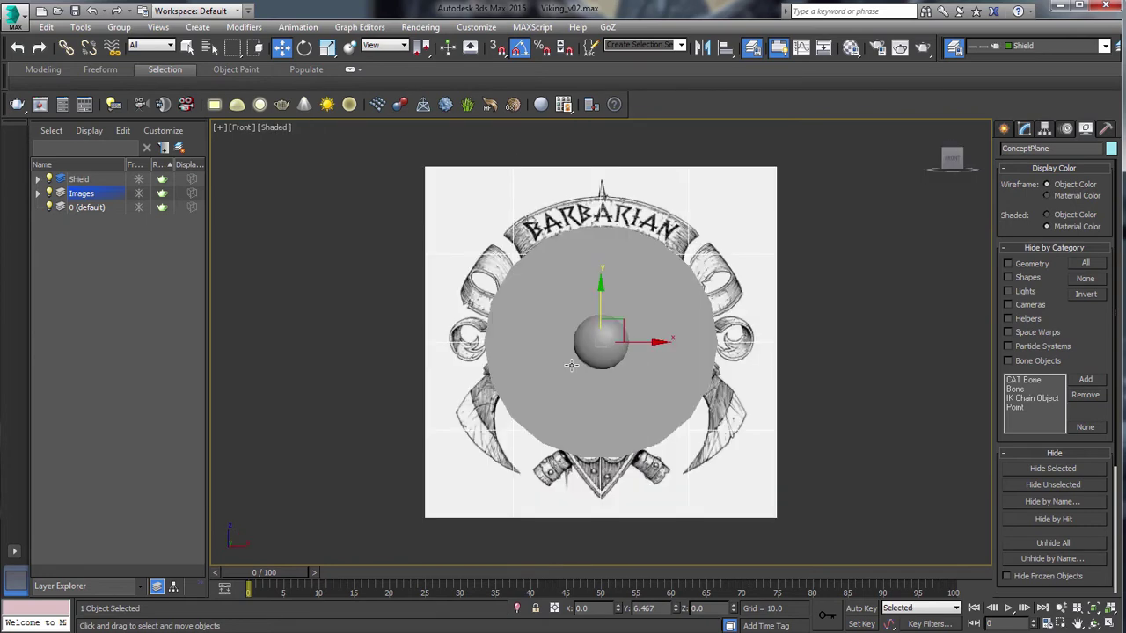
Step: Move the concept plane up and enlarge it uniformly so its drawn shield fits the size and position of the modelled shield
{"action": "left_click_drag", "start_coordinate": [607, 330], "coordinate": [620, 227]}
{"action": "key", "text": "w"}
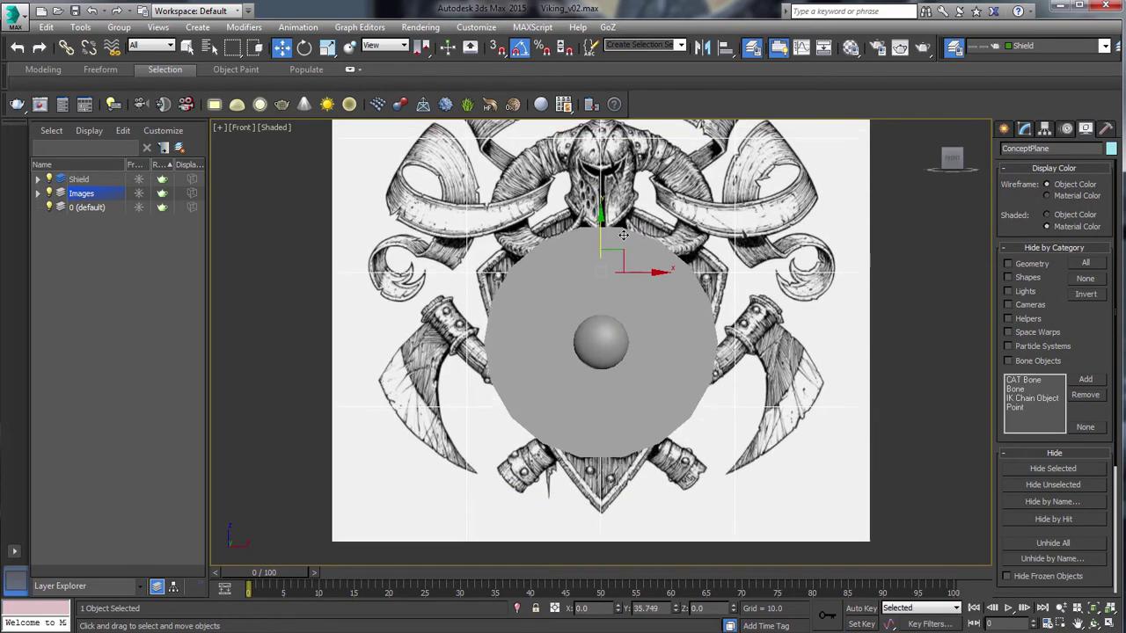
{"action": "scroll", "coordinate": [624, 321], "scroll_direction": "down", "scroll_amount": 2}
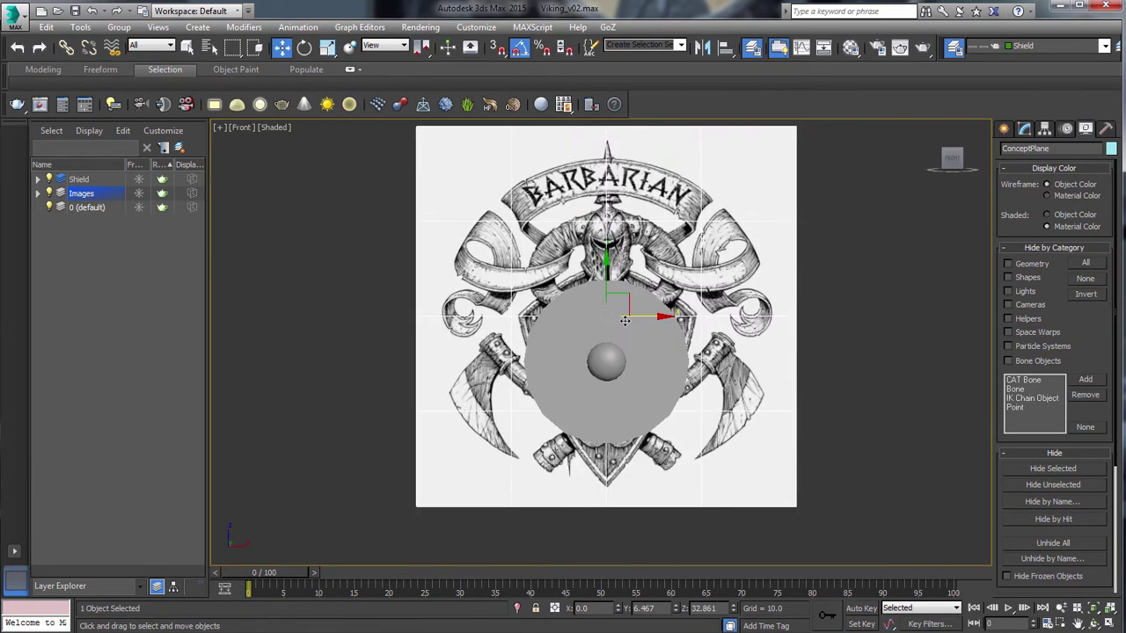
{"action": "scroll", "coordinate": [624, 320], "scroll_direction": "up", "scroll_amount": 2}
{"action": "scroll", "coordinate": [625, 322], "scroll_direction": "down", "scroll_amount": 3}
{"action": "scroll", "coordinate": [625, 324], "scroll_direction": "up", "scroll_amount": 3}
{"action": "key", "text": "r"}
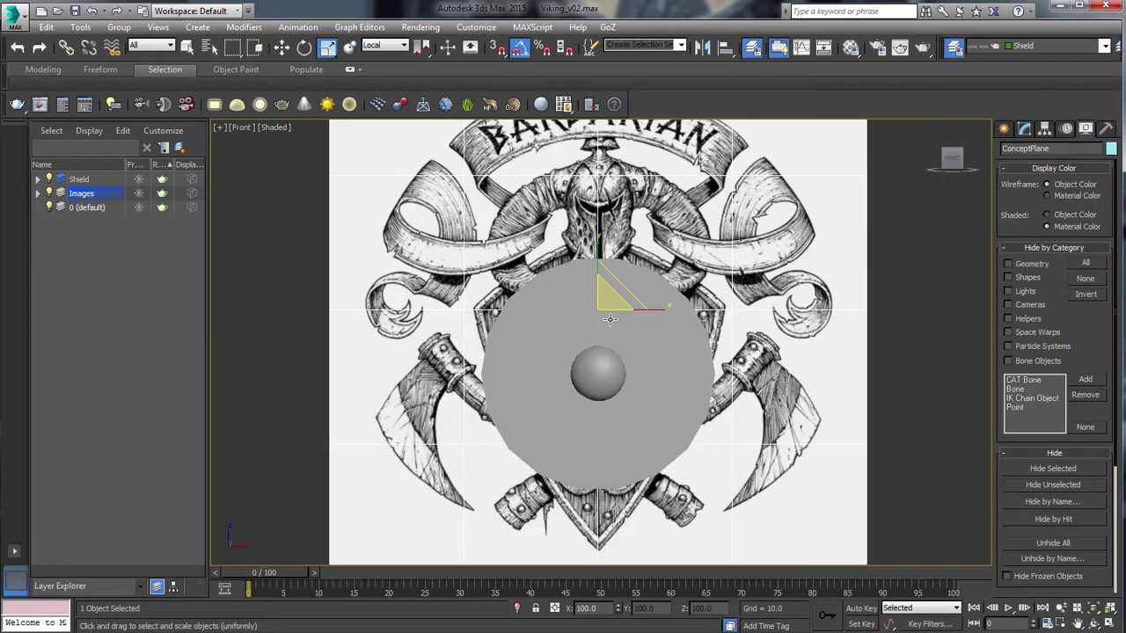
{"action": "mouse_move", "coordinate": [607, 295]}
{"action": "left_mouse_down"}
{"action": "mouse_move", "coordinate": [608, 306]}
{"action": "mouse_move", "coordinate": [599, 256]}
{"action": "mouse_move", "coordinate": [611, 280]}
{"action": "left_mouse_up"}
{"action": "key", "text": "w"}
{"action": "key", "text": "r"}
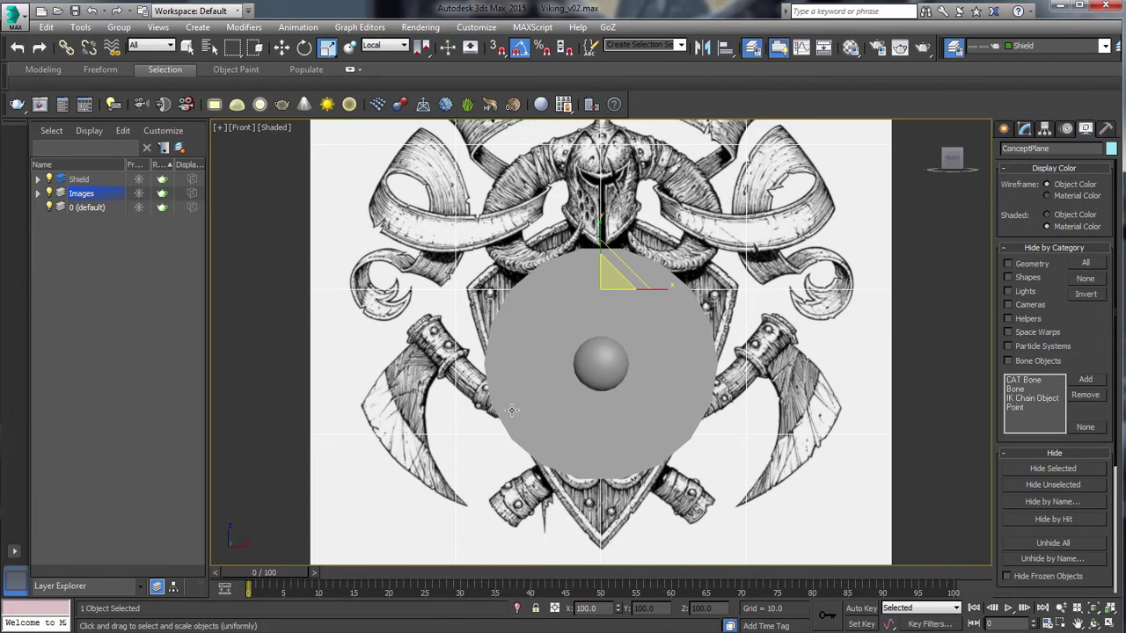
Step: Select the shield and its boss and hide both
{"action": "middle_click_drag", "start_coordinate": [644, 438], "coordinate": [639, 406]}
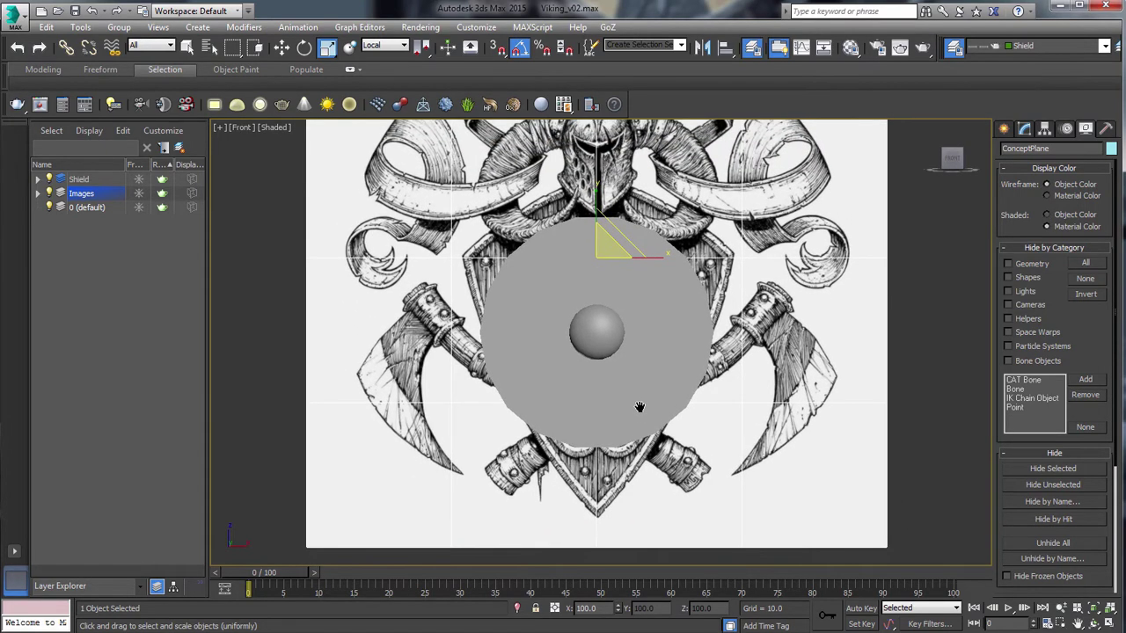
{"action": "left_click", "coordinate": [952, 354]}
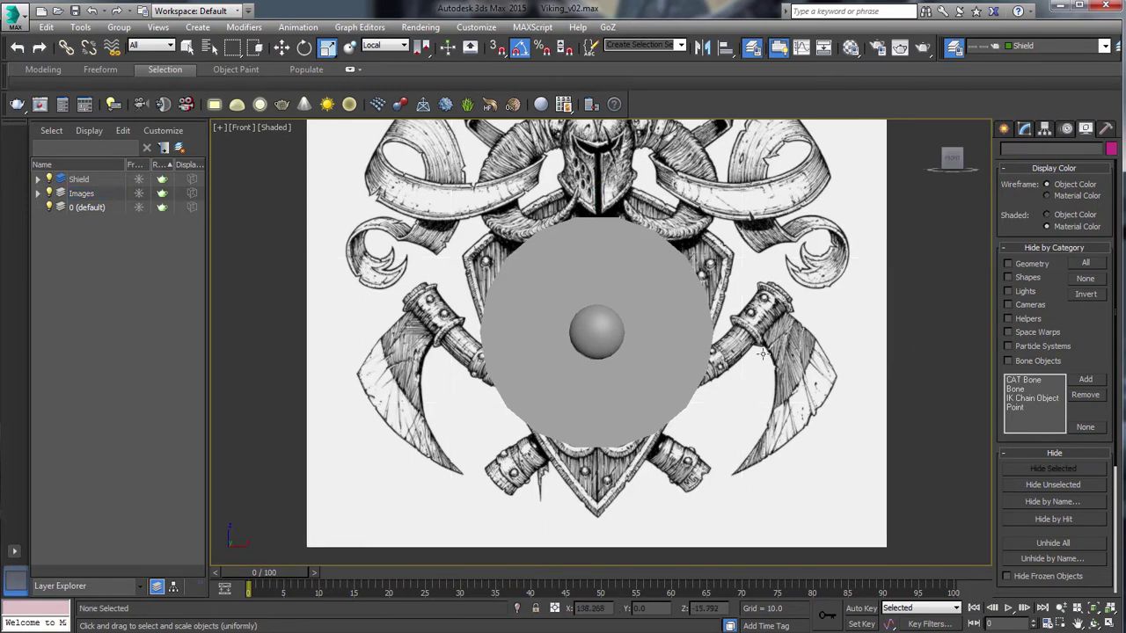
{"action": "key", "text": "q"}
{"action": "left_click", "coordinate": [572, 390]}
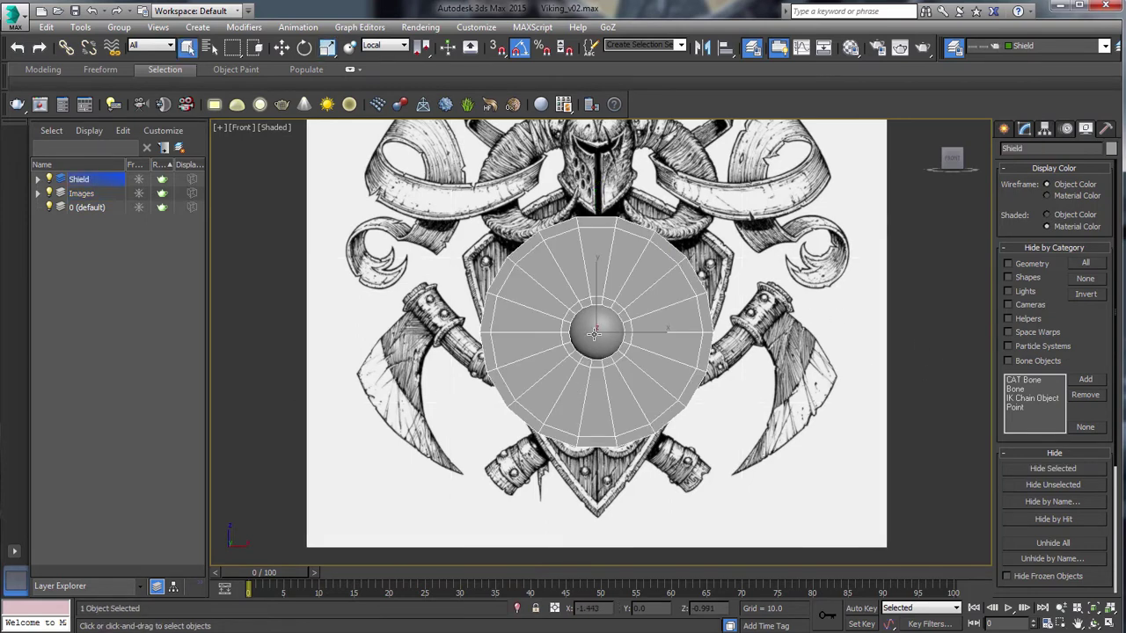
{"action": "left_click", "coordinate": [590, 335], "text": "ctrl"}
{"action": "left_click", "coordinate": [1068, 474]}
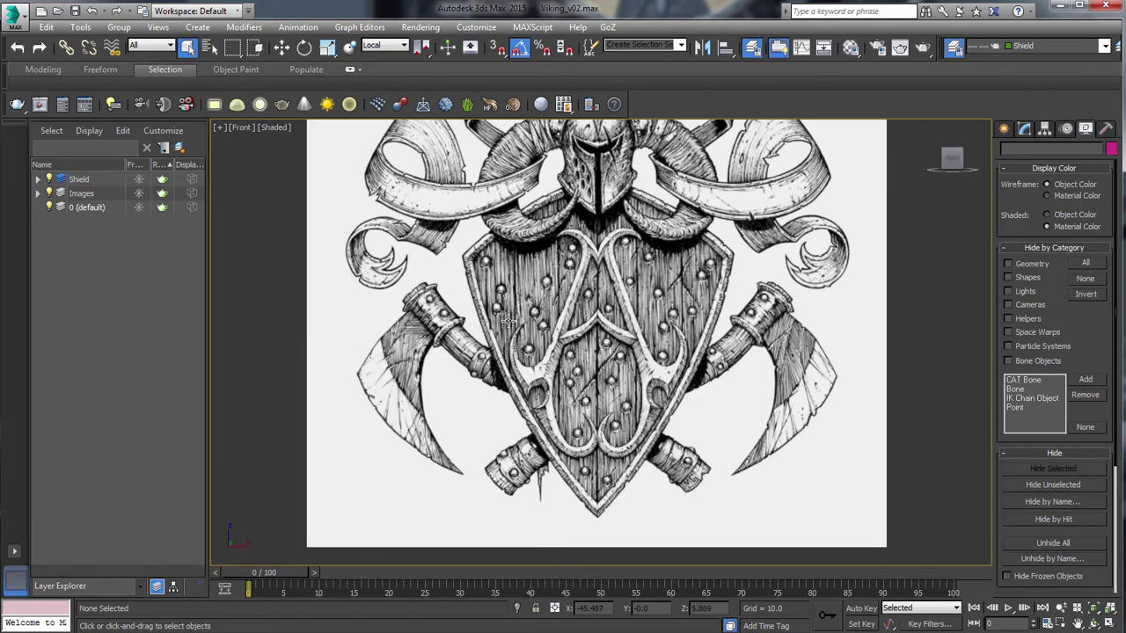
Step: Create a new layer named Axe
{"action": "left_click", "coordinate": [179, 148]}
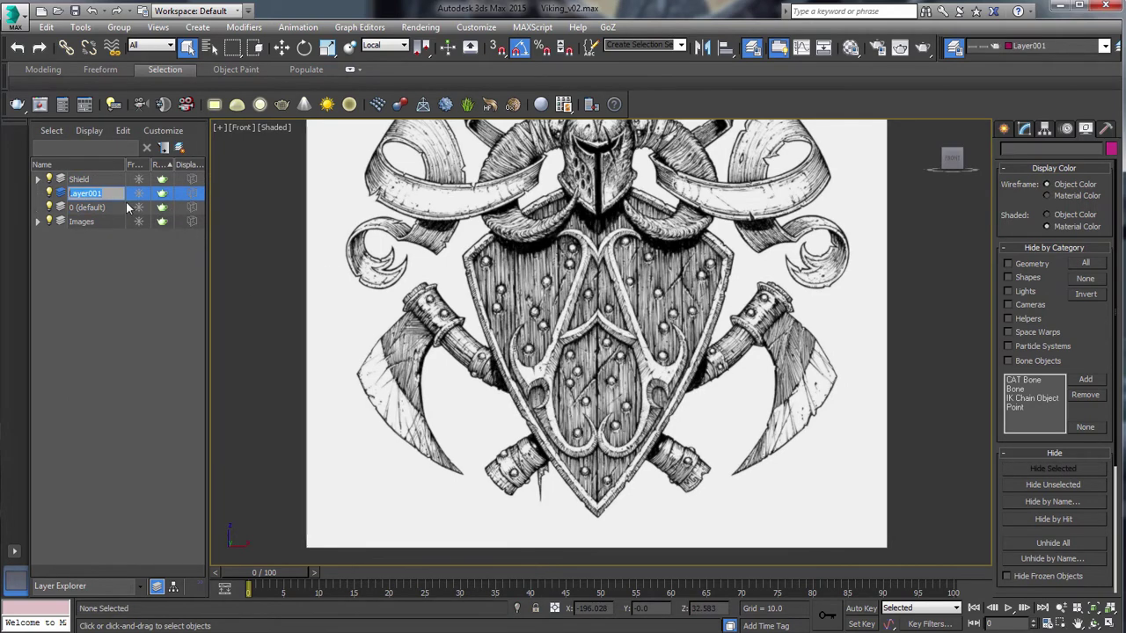
{"action": "type", "text": "Axe"}
{"action": "key", "text": "Return"}
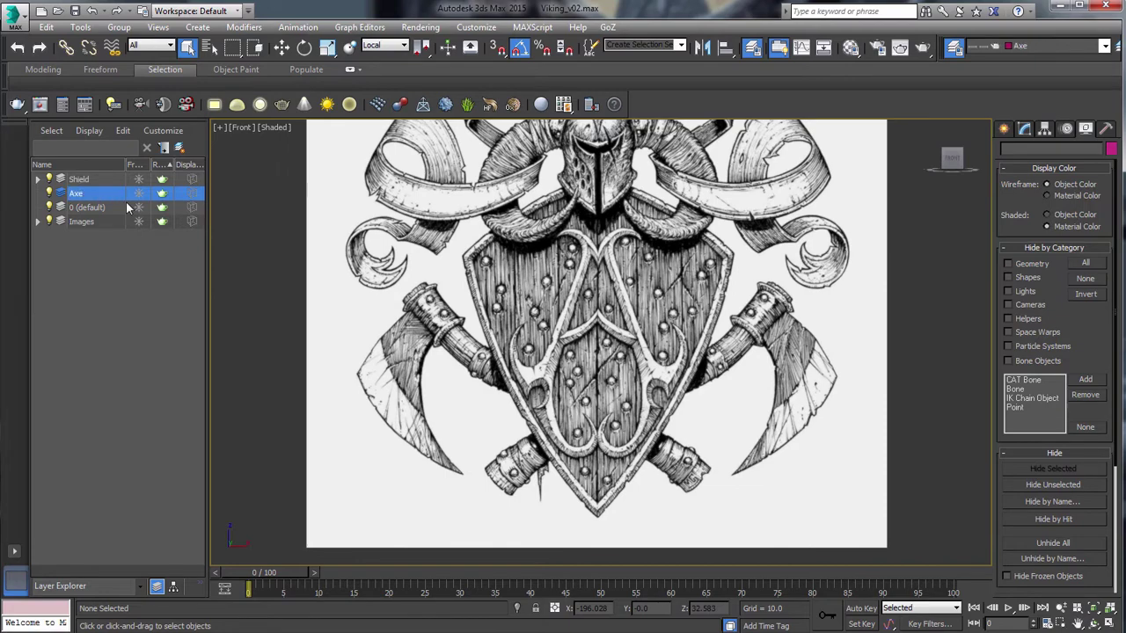
Step: Clone the Barbarian concept plane along its depth axis to a position slightly away from the original
{"action": "left_click", "coordinate": [461, 355]}
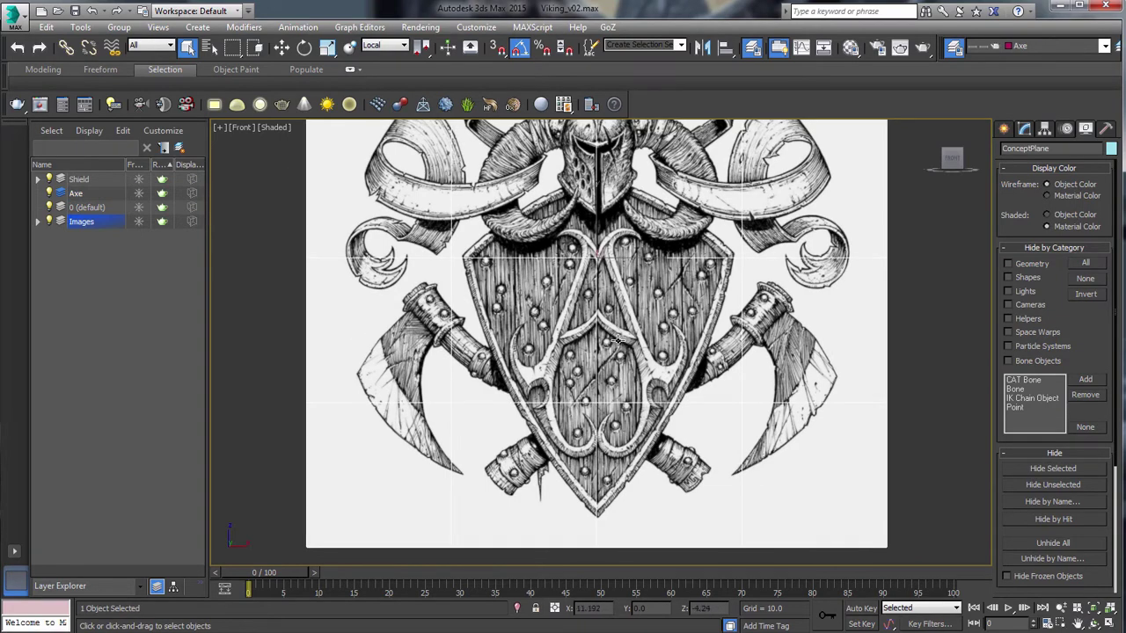
{"action": "middle_click_drag", "start_coordinate": [508, 269], "coordinate": [572, 252], "text": "alt"}
{"action": "key", "text": "w"}
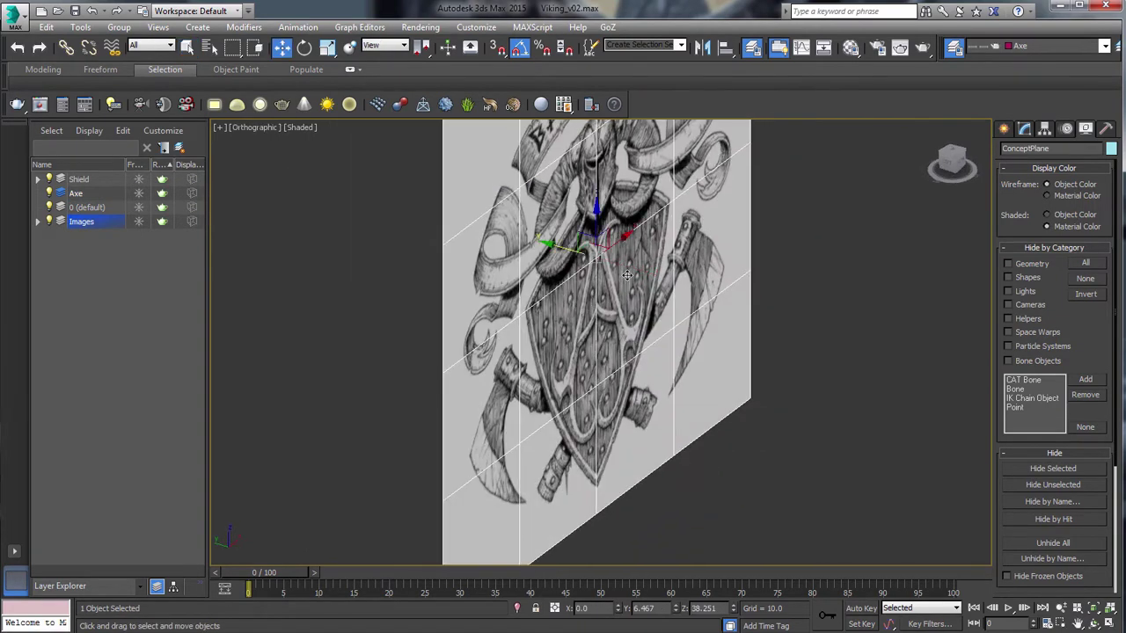
{"action": "left_click_drag", "start_coordinate": [570, 250], "coordinate": [575, 250], "text": "shift"}
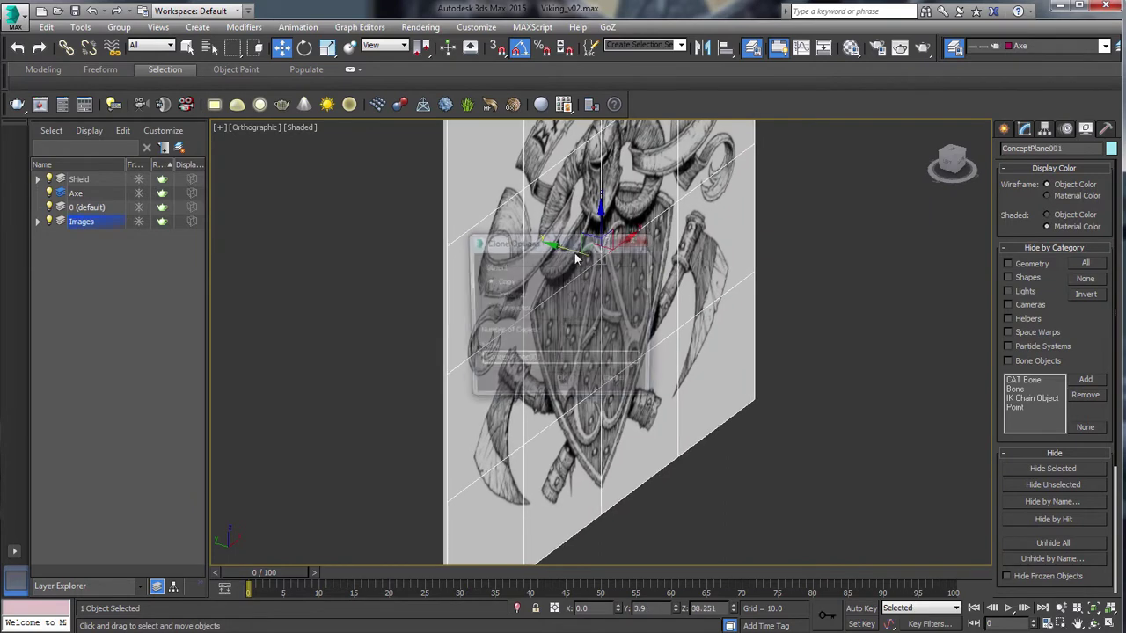
{"action": "left_click", "coordinate": [561, 387]}
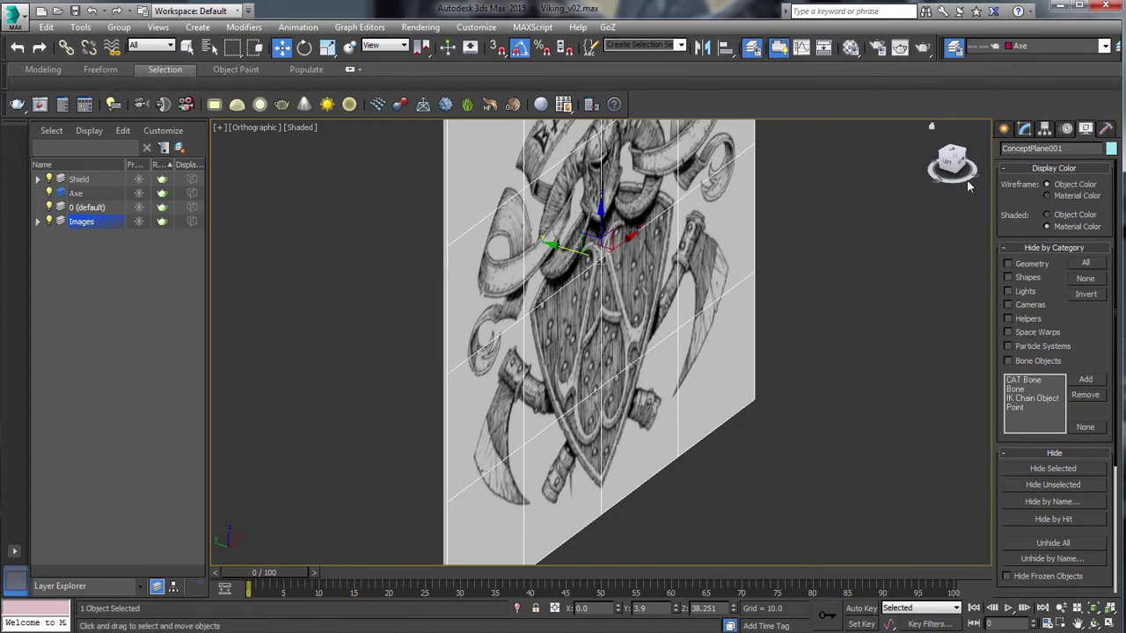
Step: Rotate the cloned concept plane 45 degrees clockwise in the front view so the axe with the left-facing blade stands upright
{"action": "key", "text": "v"}
{"action": "left_click", "coordinate": [724, 328]}
{"action": "scroll", "coordinate": [726, 331], "scroll_direction": "down", "scroll_amount": 3}
{"action": "scroll", "coordinate": [593, 367], "scroll_direction": "up", "scroll_amount": 5}
{"action": "scroll", "coordinate": [603, 314], "scroll_direction": "down", "scroll_amount": 2}
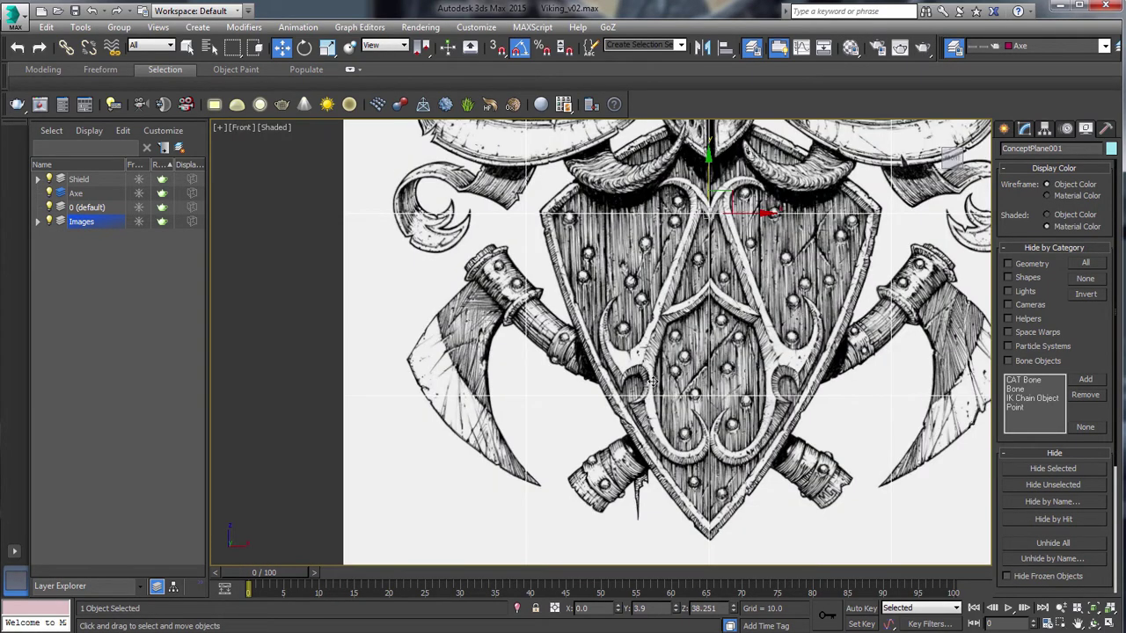
{"action": "middle_click_drag", "start_coordinate": [653, 382], "coordinate": [641, 359]}
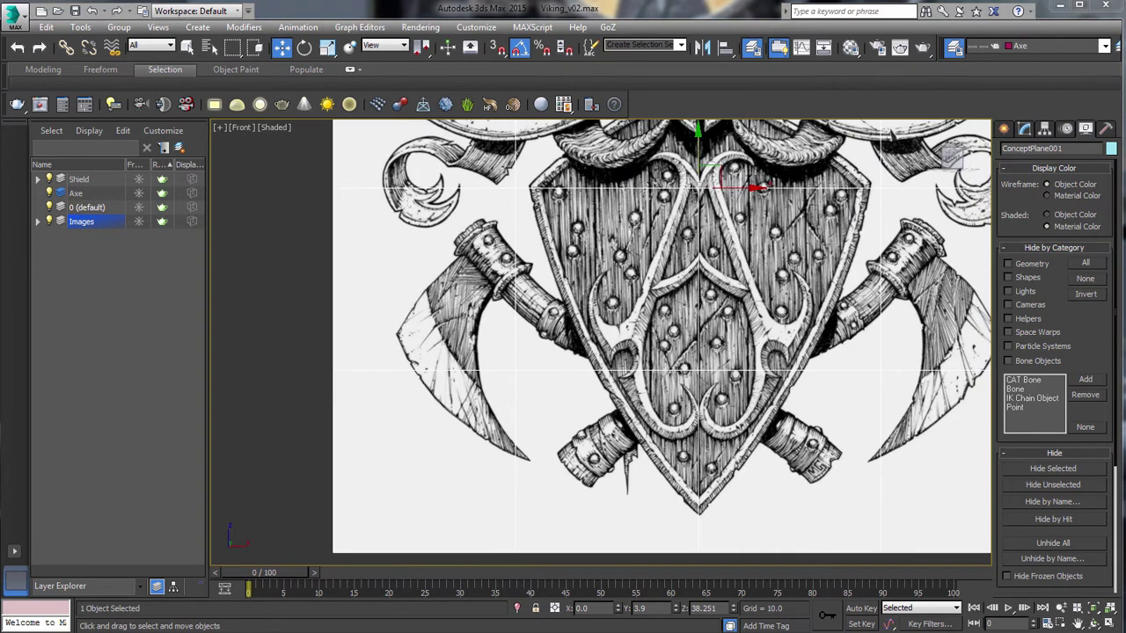
{"action": "middle_click_drag", "start_coordinate": [817, 359], "coordinate": [817, 373]}
{"action": "key", "text": "e"}
{"action": "left_click_drag", "start_coordinate": [730, 245], "coordinate": [630, 210]}
{"action": "middle_click_drag", "start_coordinate": [588, 134], "coordinate": [634, 220]}
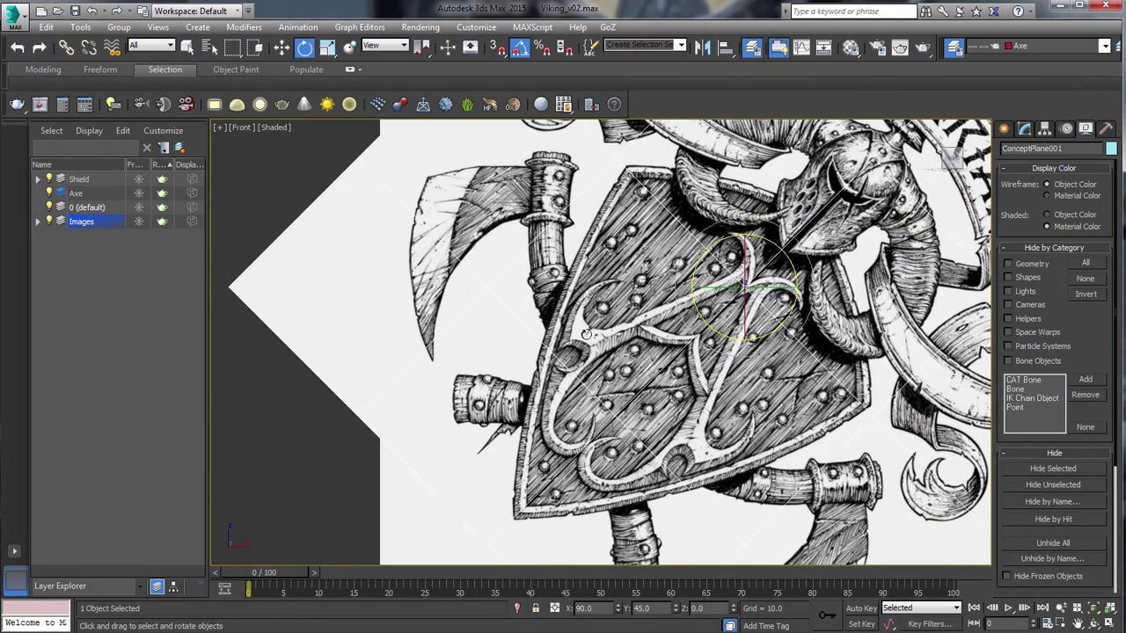
{"action": "scroll", "coordinate": [596, 330], "scroll_direction": "down", "scroll_amount": 6}
{"action": "scroll", "coordinate": [605, 319], "scroll_direction": "up", "scroll_amount": 5}
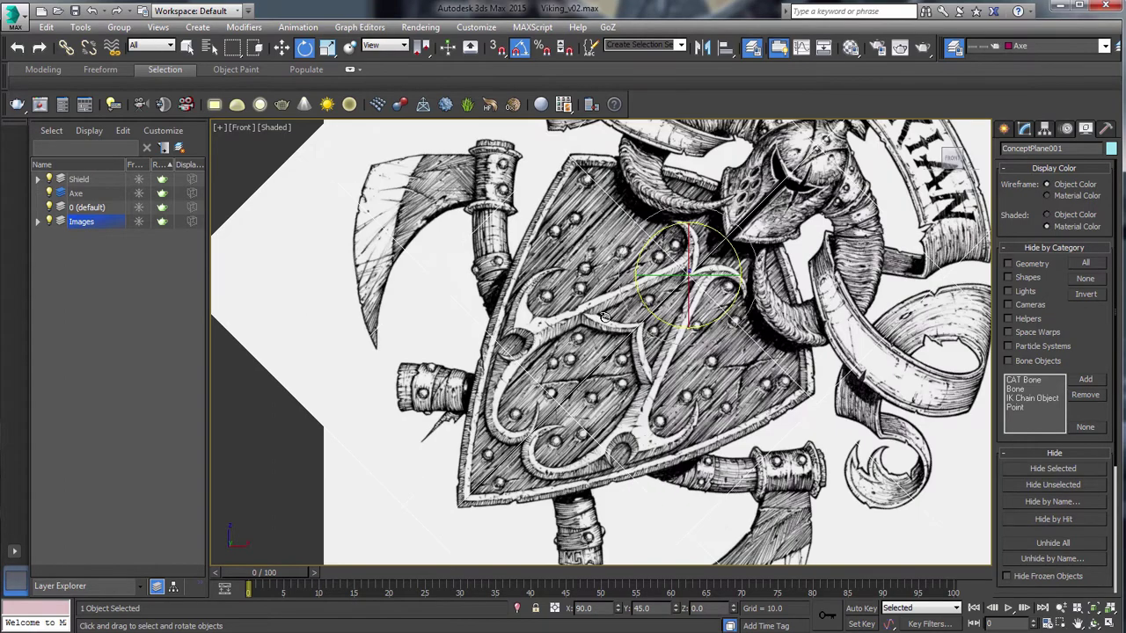
{"action": "middle_click_drag", "start_coordinate": [585, 275], "coordinate": [694, 306]}
{"action": "scroll", "coordinate": [694, 306], "scroll_direction": "down", "scroll_amount": 3}
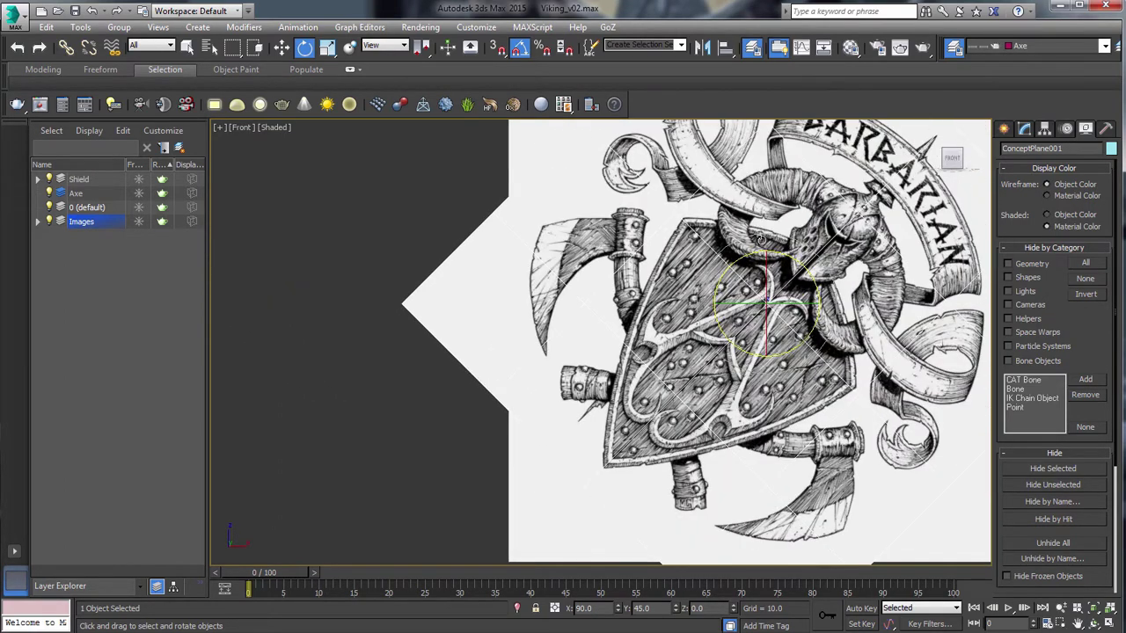
Step: Create a cylinder over the upright axe's head in the front view and rotate it so its length runs along the handle
{"action": "left_click", "coordinate": [1005, 130]}
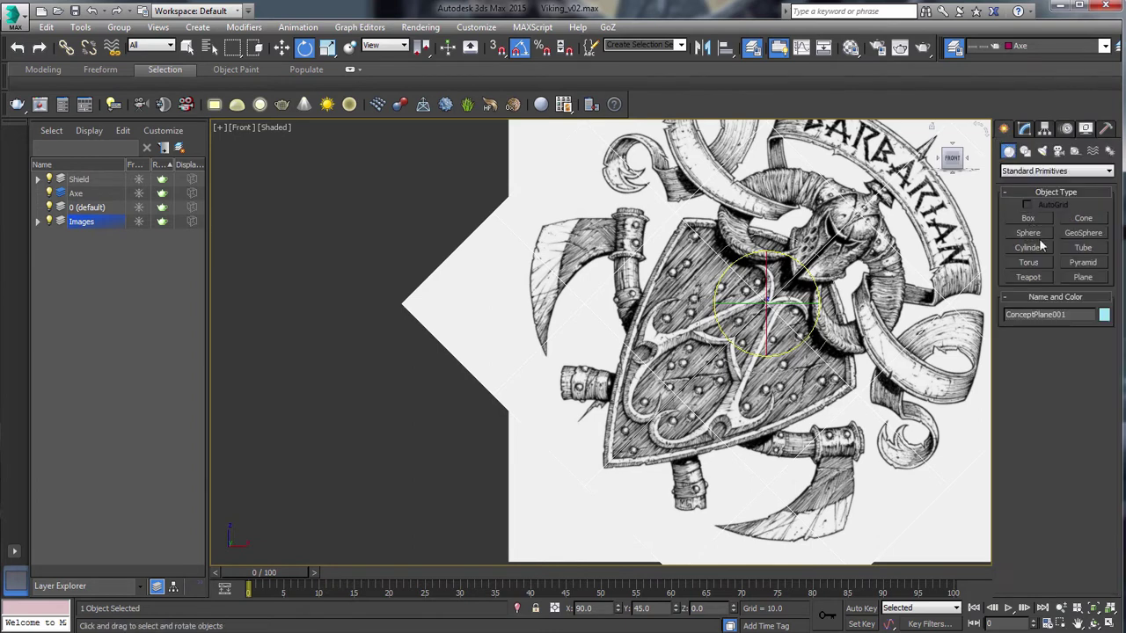
{"action": "left_click", "coordinate": [1037, 248]}
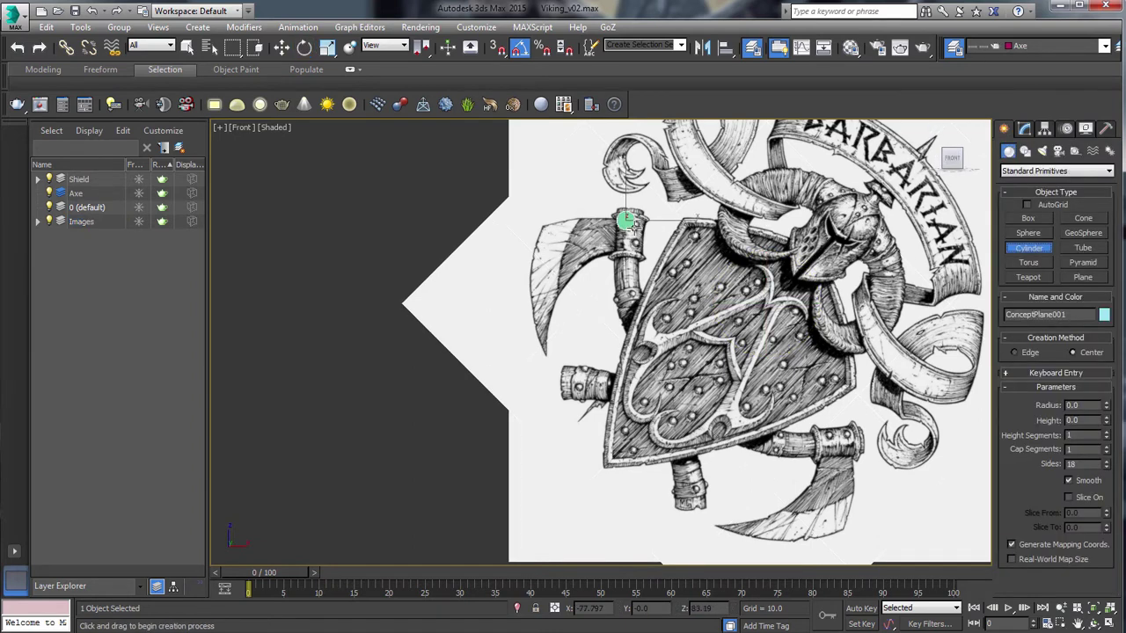
{"action": "left_click_drag", "start_coordinate": [632, 224], "coordinate": [640, 233]}
{"action": "key", "text": "e"}
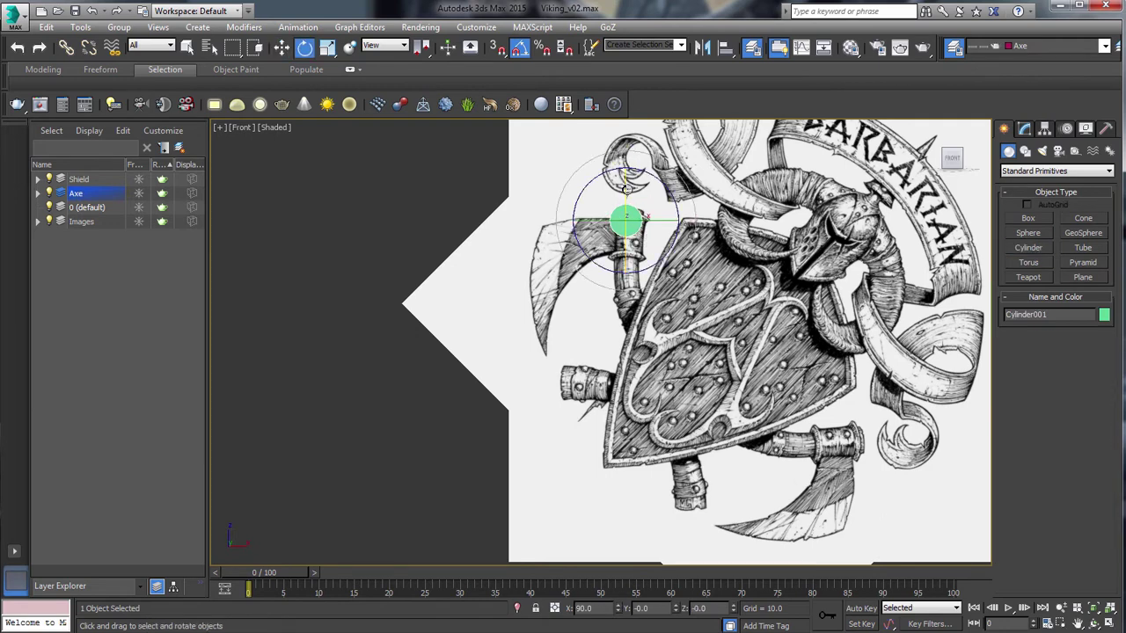
{"action": "left_click_drag", "start_coordinate": [627, 186], "coordinate": [626, 145]}
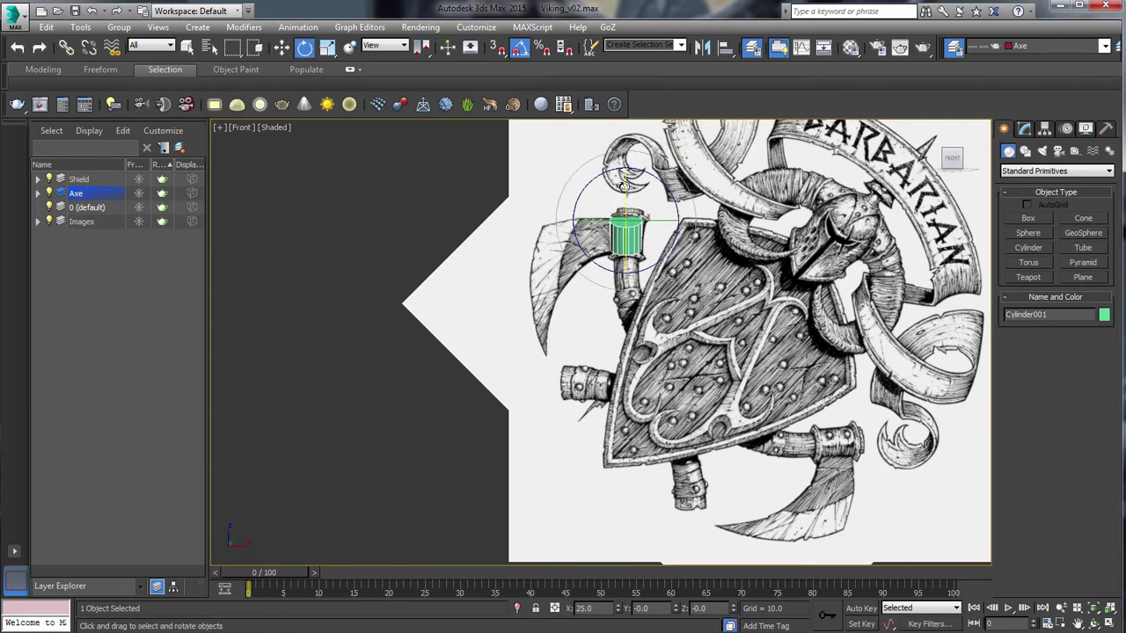
{"action": "left_click_drag", "start_coordinate": [624, 185], "coordinate": [624, 168]}
Step: Move the cylinder onto the top of the upright axe's handle in the front view
{"action": "middle_click_drag", "start_coordinate": [631, 187], "coordinate": [622, 277]}
{"action": "scroll", "coordinate": [649, 272], "scroll_direction": "up", "scroll_amount": 3}
{"action": "key", "text": "v"}
{"action": "left_click", "coordinate": [711, 290]}
{"action": "scroll", "coordinate": [661, 302], "scroll_direction": "down", "scroll_amount": 5}
{"action": "key", "text": "w"}
{"action": "left_click_drag", "start_coordinate": [635, 238], "coordinate": [646, 200]}
{"action": "middle_click_drag", "start_coordinate": [658, 307], "coordinate": [643, 253]}
{"action": "scroll", "coordinate": [642, 253], "scroll_direction": "down", "scroll_amount": 6}
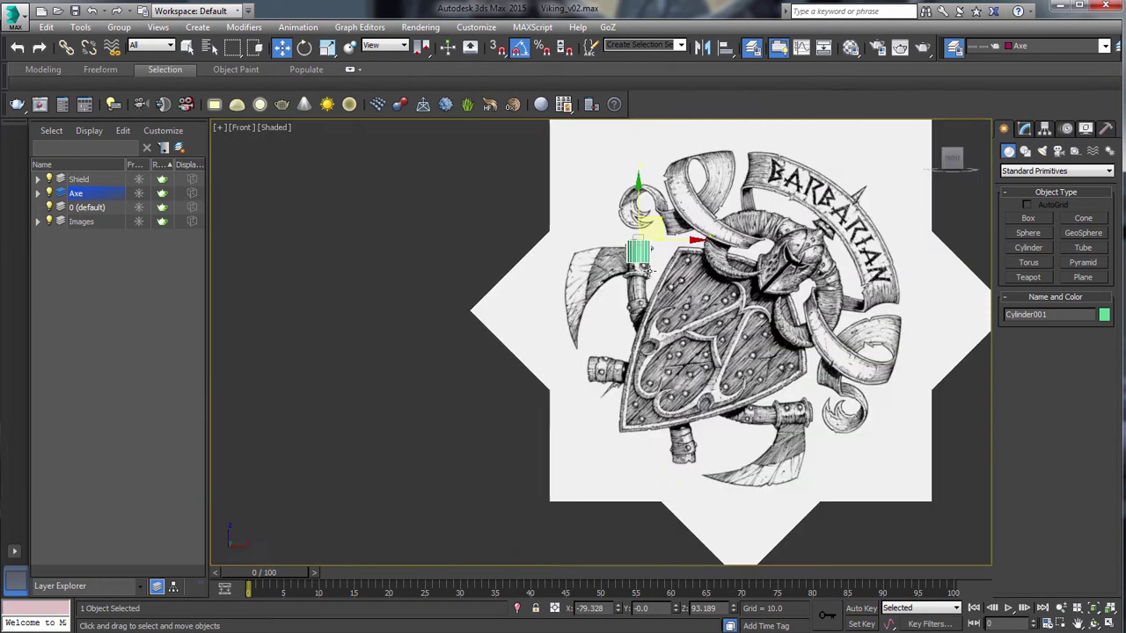
{"action": "scroll", "coordinate": [655, 251], "scroll_direction": "up", "scroll_amount": 3}
Step: Set the cylinder's number of sides to 8
{"action": "left_click", "coordinate": [1025, 129]}
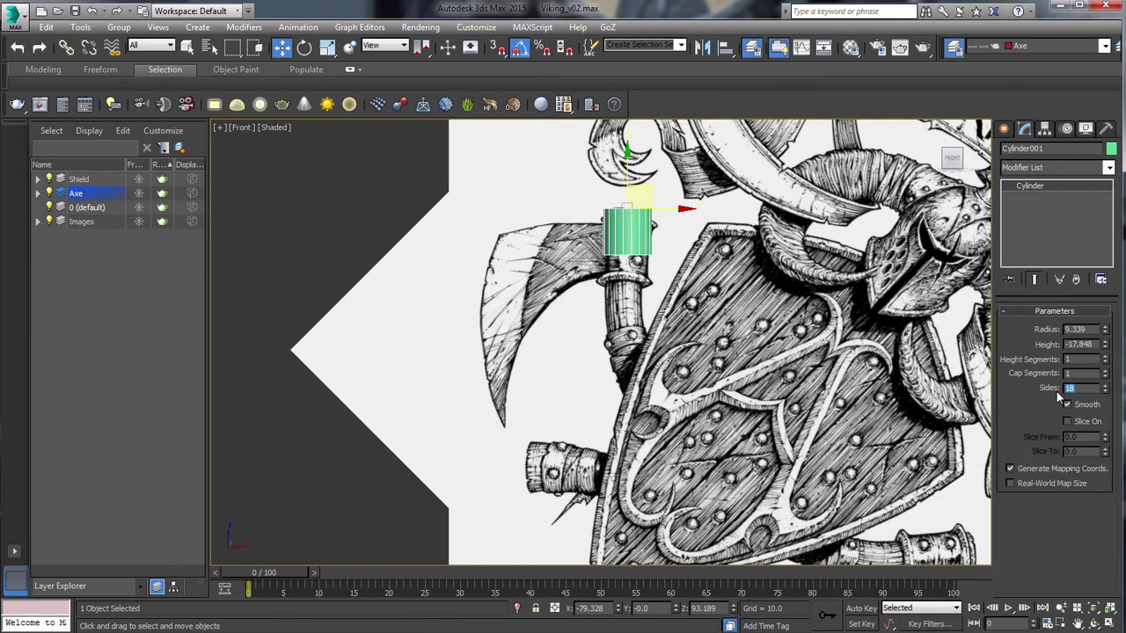
{"action": "type", "text": "8"}
{"action": "key", "text": "Return"}
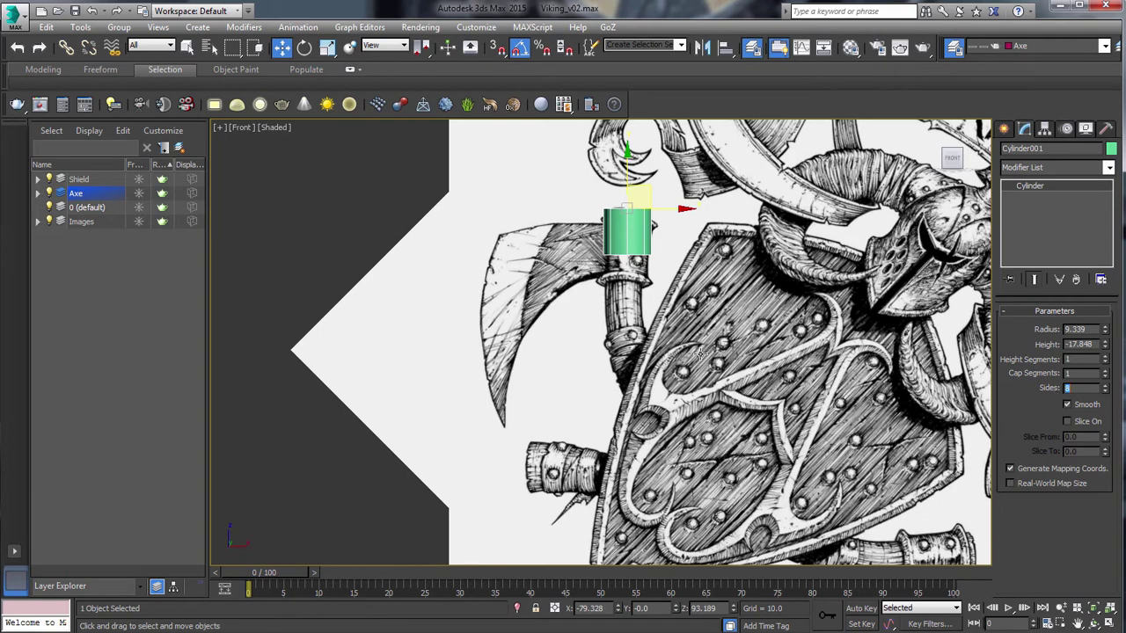
{"action": "scroll", "coordinate": [666, 324], "scroll_direction": "down", "scroll_amount": 3}
{"action": "middle_click_drag", "start_coordinate": [700, 353], "coordinate": [678, 301]}
{"action": "key", "text": "f"}
{"action": "middle_click_drag", "start_coordinate": [530, 261], "coordinate": [638, 271]}
Step: Set the cylinder's sides to 6 and convert it to an Editable Poly
{"action": "right_click", "coordinate": [1031, 186]}
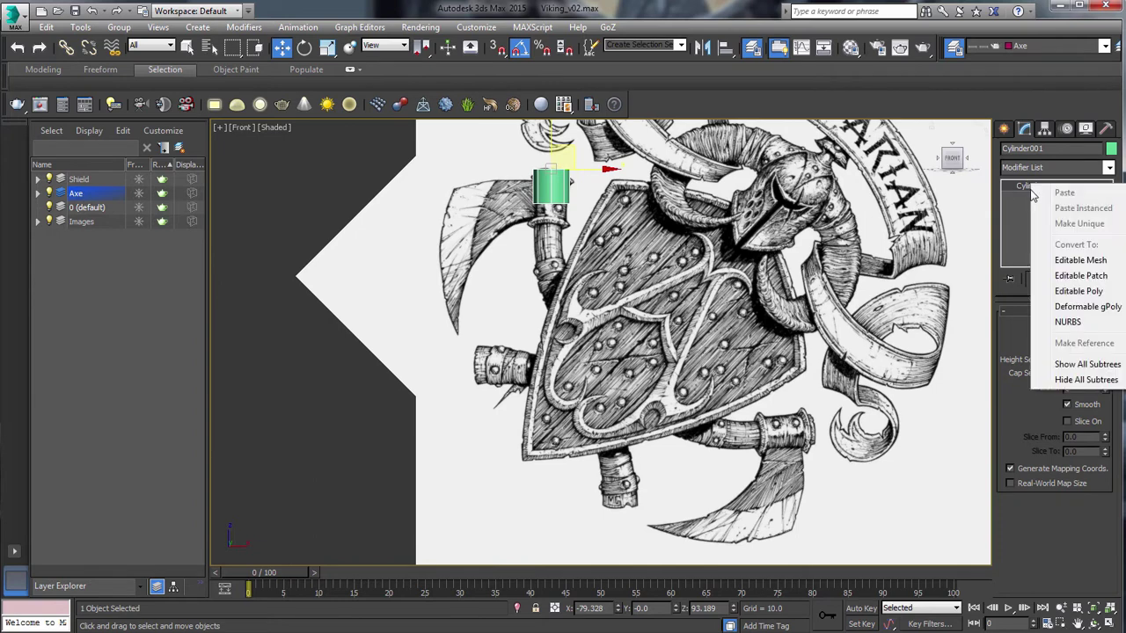
{"action": "left_click", "coordinate": [1006, 331]}
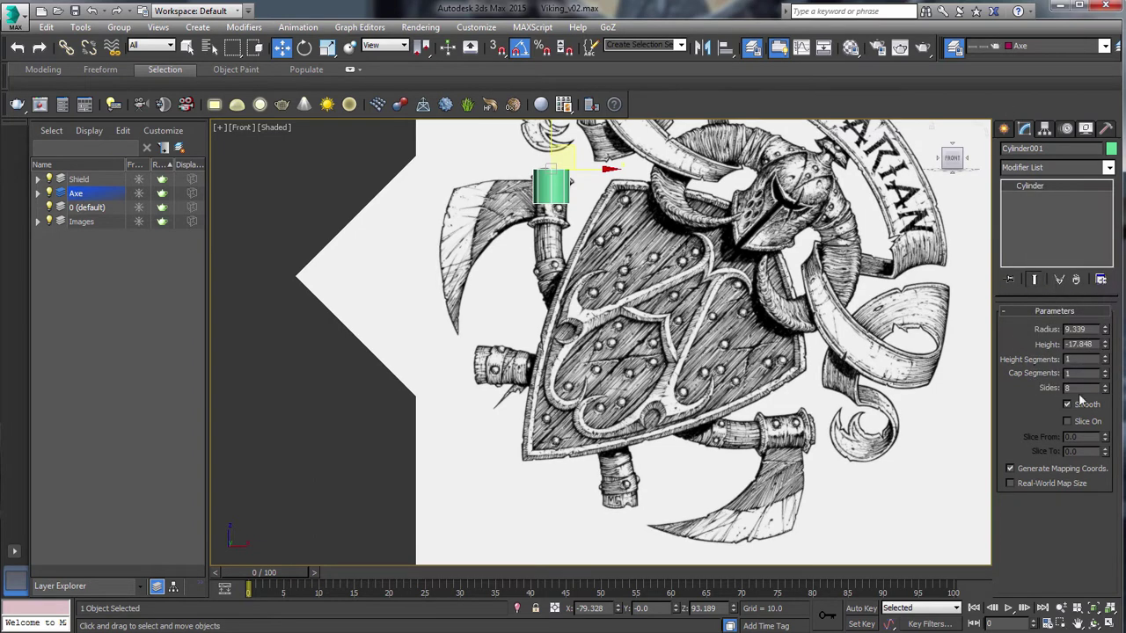
{"action": "type", "text": "6"}
{"action": "key", "text": "Return"}
{"action": "right_click", "coordinate": [1031, 189]}
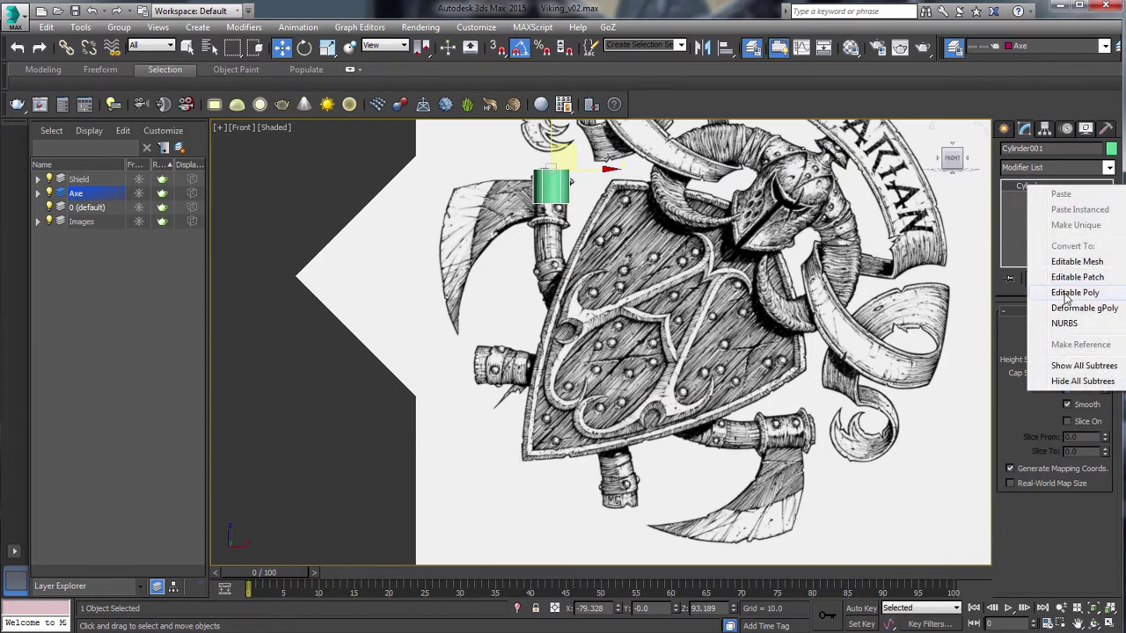
{"action": "left_click", "coordinate": [1061, 295]}
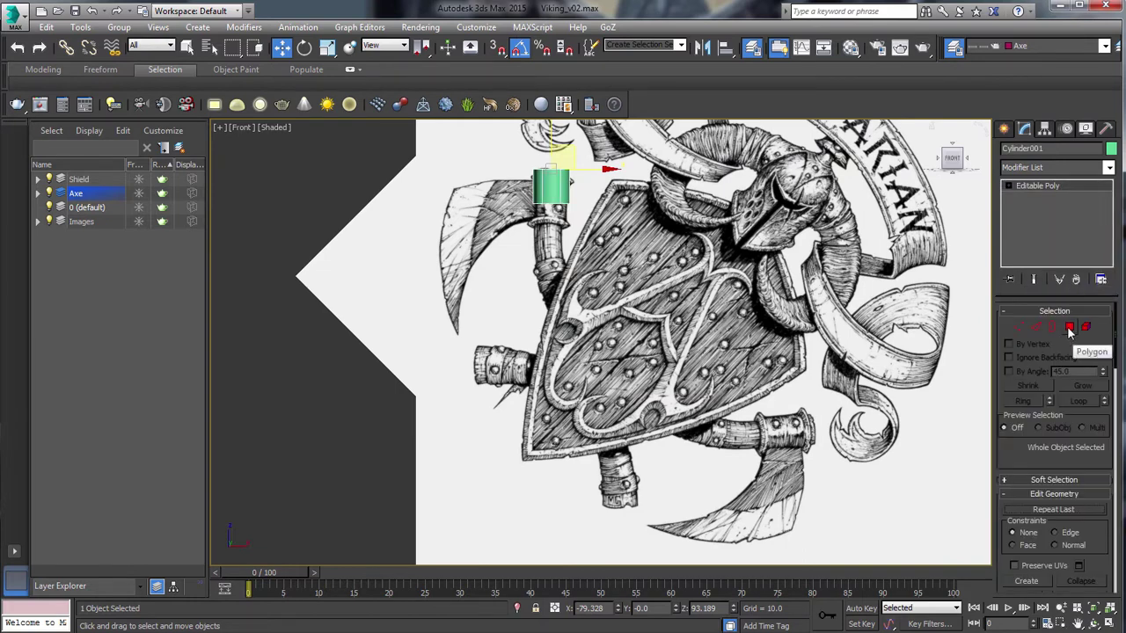
Step: Delete the bottom cap polygon of the cylinder
{"action": "left_click", "coordinate": [1069, 327]}
{"action": "left_click_drag", "start_coordinate": [594, 216], "coordinate": [523, 202]}
{"action": "left_click", "coordinate": [595, 195]}
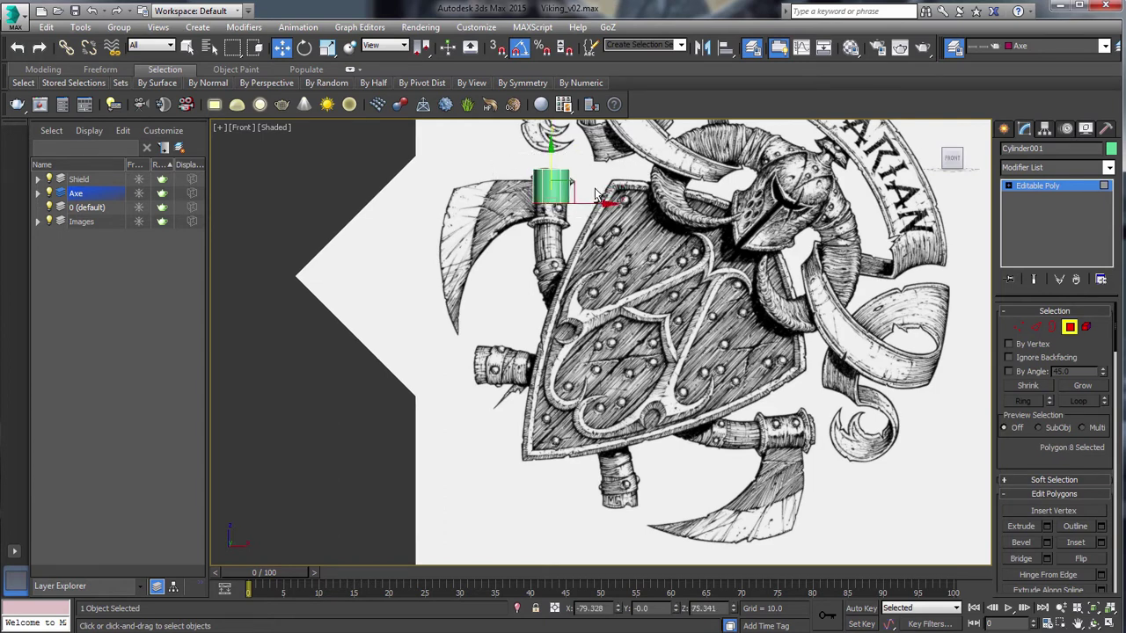
{"action": "left_click", "coordinate": [596, 196]}
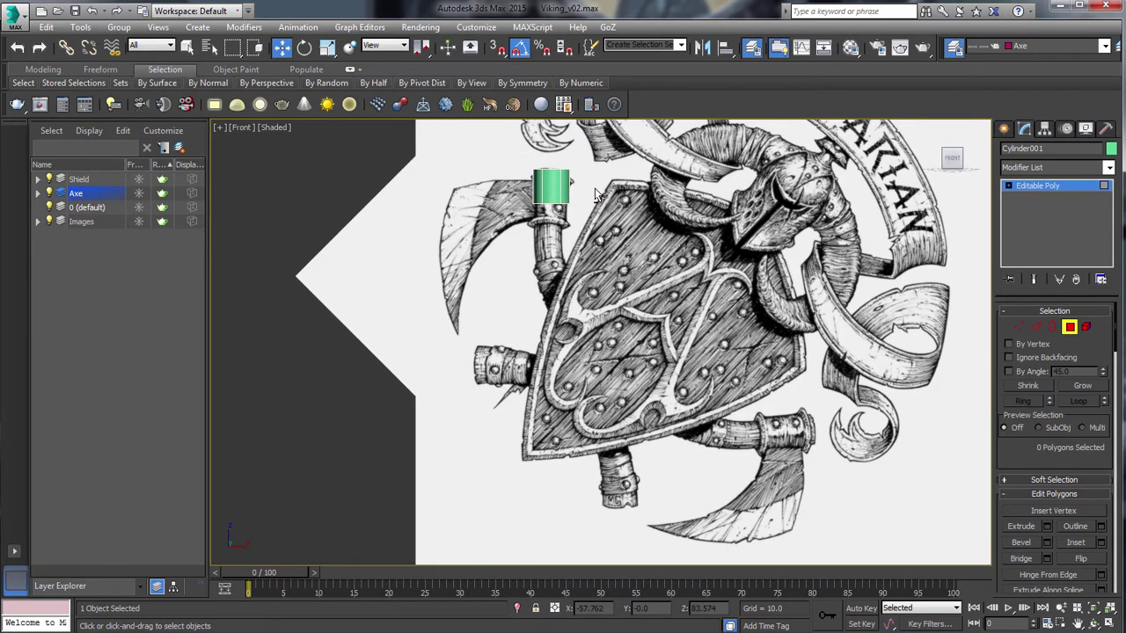
Step: Extend the cylinder's open bottom border downward in two sections to about the full handle length
{"action": "left_click", "coordinate": [1053, 328]}
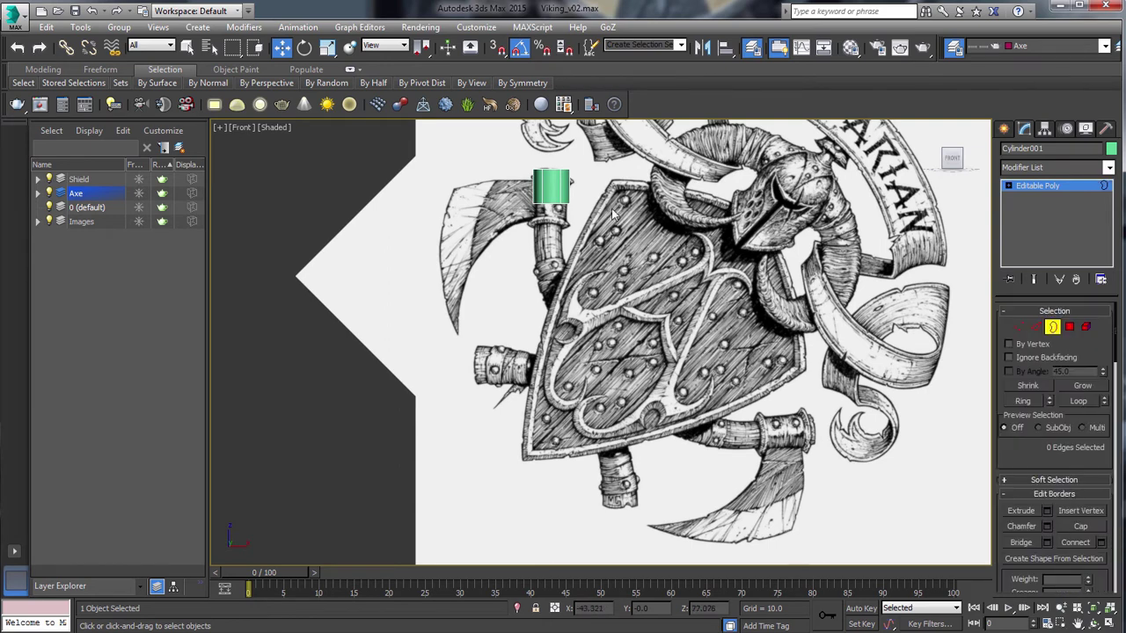
{"action": "left_click_drag", "start_coordinate": [516, 193], "coordinate": [560, 473]}
{"action": "left_click", "coordinate": [1052, 326]}
Step: Lower the handle's visibility in its object properties so the concept art shows through the mesh
{"action": "right_click", "coordinate": [555, 284]}
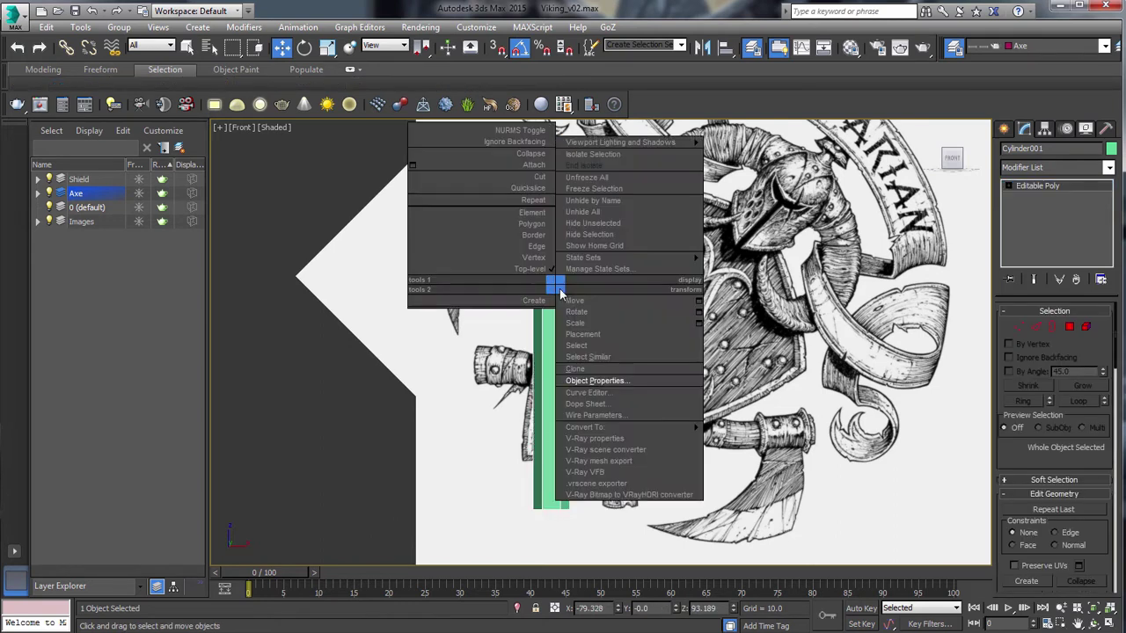
{"action": "left_click", "coordinate": [585, 380]}
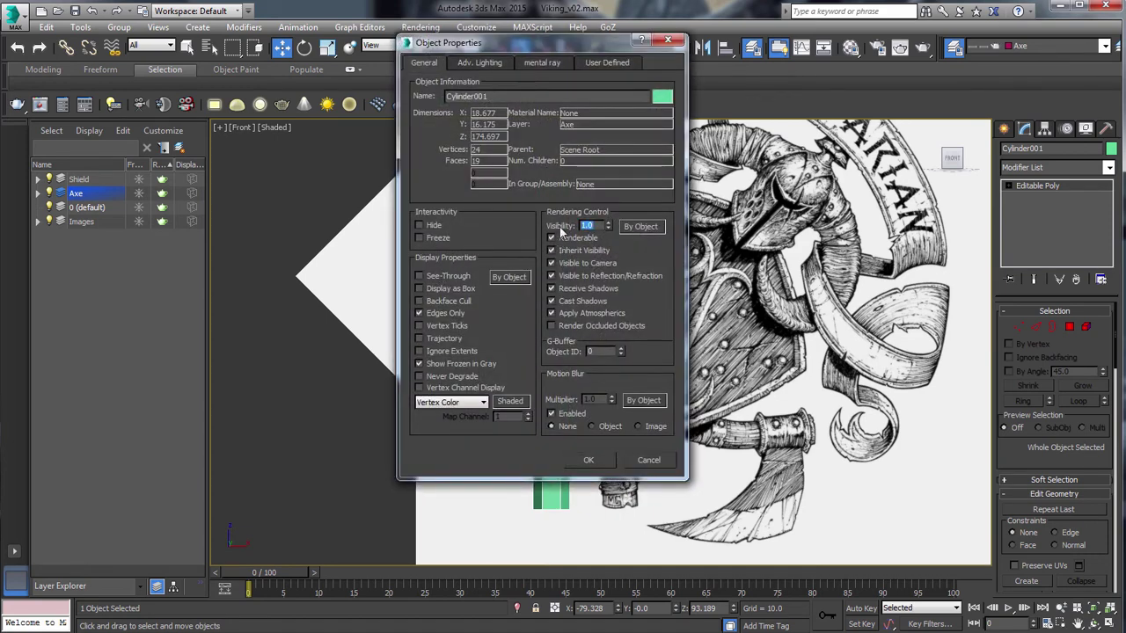
{"action": "left_click", "coordinate": [589, 460]}
Step: Select the vertex row between the handle's short upper sections and long lower section and move it slightly down
{"action": "middle_click_drag", "start_coordinate": [587, 250], "coordinate": [600, 246]}
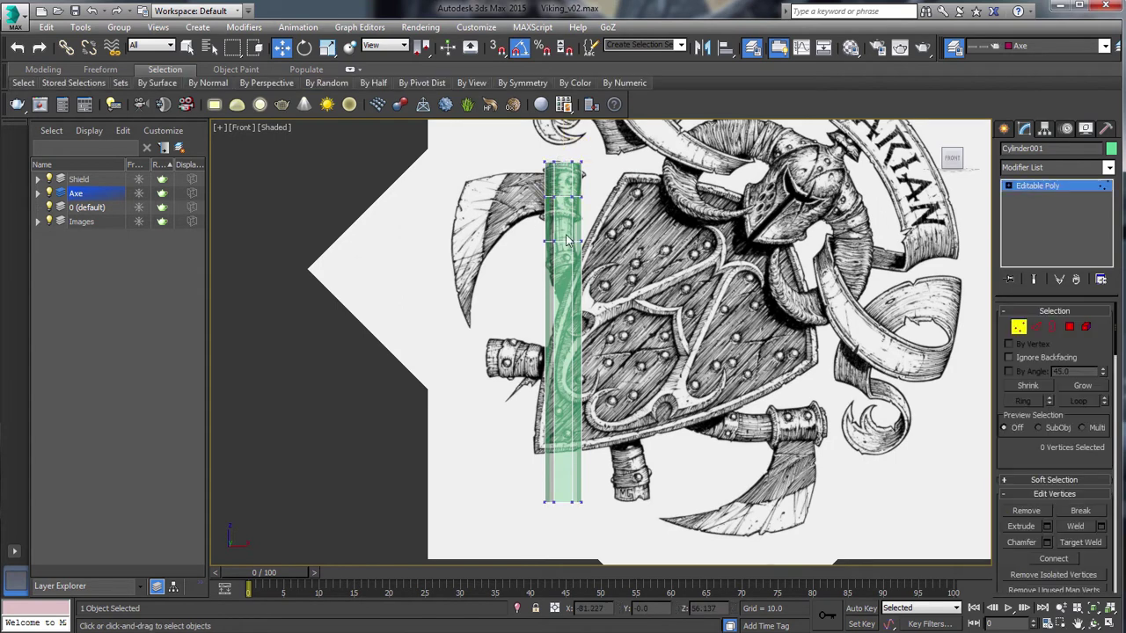
{"action": "left_click_drag", "start_coordinate": [598, 230], "coordinate": [568, 242]}
{"action": "scroll", "coordinate": [556, 174], "scroll_direction": "up", "scroll_amount": 2}
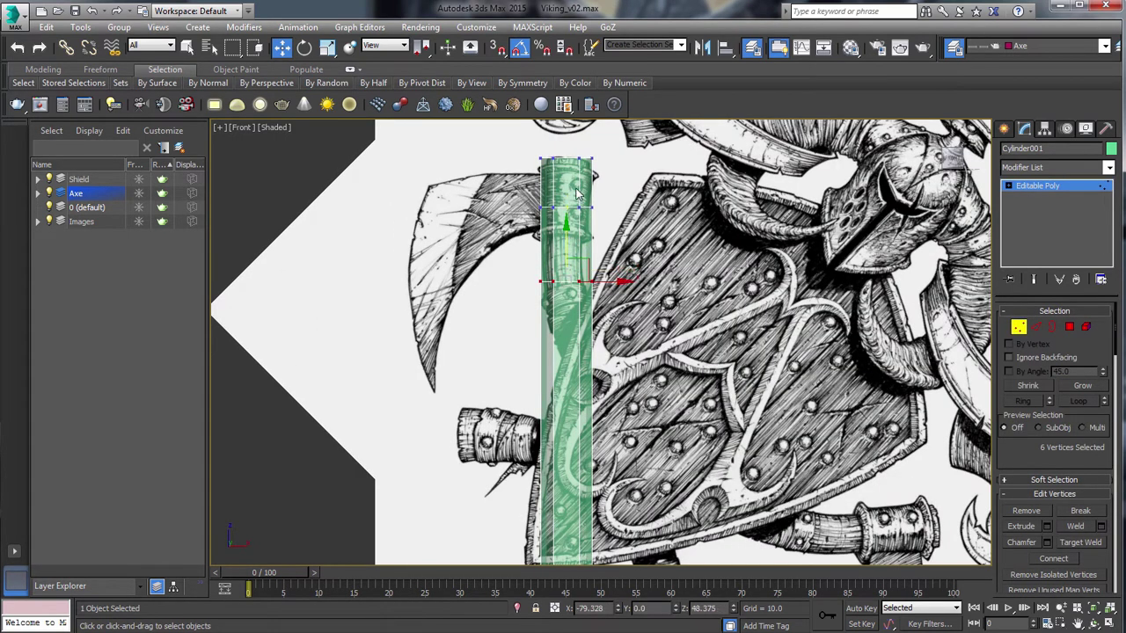
{"action": "left_click", "coordinate": [1018, 327]}
Step: Scale the whole handle mesh down to the thickness of the drawn handle
{"action": "scroll", "coordinate": [626, 156], "scroll_direction": "down", "scroll_amount": 2}
{"action": "key", "text": "r"}
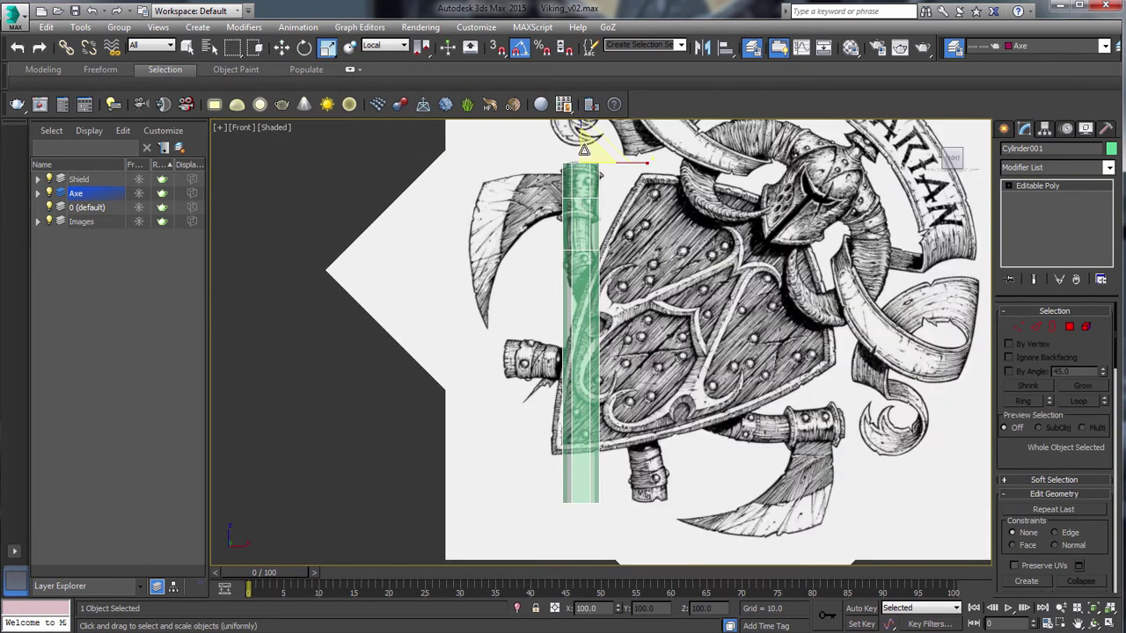
{"action": "left_click_drag", "start_coordinate": [584, 150], "coordinate": [569, 170]}
{"action": "scroll", "coordinate": [576, 192], "scroll_direction": "up", "scroll_amount": 3}
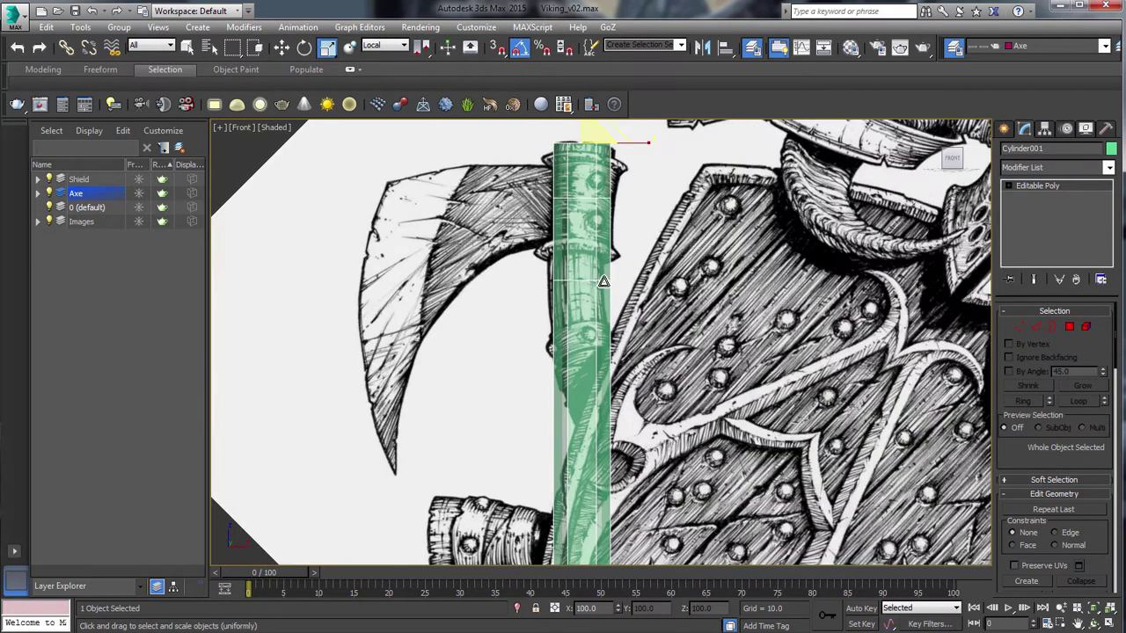
{"action": "left_click_drag", "start_coordinate": [584, 128], "coordinate": [599, 135]}
{"action": "scroll", "coordinate": [580, 144], "scroll_direction": "down", "scroll_amount": 4}
Step: Move the handle's bottom end vertices onto the butt of the drawn handle beneath the shield
{"action": "key", "text": "1"}
{"action": "key", "text": "w"}
{"action": "left_click_drag", "start_coordinate": [599, 385], "coordinate": [669, 460]}
Step: Connect the lengthwise edges of the handle's long lower section with four evenly spaced edge loops
{"action": "key", "text": "2"}
{"action": "left_click_drag", "start_coordinate": [555, 360], "coordinate": [649, 338]}
{"action": "key", "text": "ctrl+shift+e"}
{"action": "left_click", "coordinate": [616, 368]}
Step: Shift the handle's vertex rows sideways one after another so the mesh follows the curve of the drawn handle
{"action": "key", "text": "1"}
{"action": "left_click_drag", "start_coordinate": [553, 251], "coordinate": [623, 280]}
{"action": "left_click_drag", "start_coordinate": [639, 268], "coordinate": [632, 269]}
{"action": "left_click_drag", "start_coordinate": [574, 308], "coordinate": [638, 330]}
{"action": "left_click_drag", "start_coordinate": [649, 318], "coordinate": [644, 318]}
{"action": "left_click_drag", "start_coordinate": [664, 374], "coordinate": [667, 374]}
{"action": "left_click_drag", "start_coordinate": [675, 427], "coordinate": [680, 428]}
{"action": "left_click_drag", "start_coordinate": [673, 479], "coordinate": [672, 478]}
{"action": "left_click_drag", "start_coordinate": [577, 174], "coordinate": [607, 183]}
{"action": "left_click_drag", "start_coordinate": [579, 131], "coordinate": [578, 140]}
Step: Scale the vertex rows in the lower part of the handle to match the drawn handle's thickness
{"action": "scroll", "coordinate": [665, 519], "scroll_direction": "up", "scroll_amount": 1}
{"action": "left_click_drag", "start_coordinate": [691, 440], "coordinate": [598, 488]}
{"action": "key", "text": "r"}
{"action": "left_click_drag", "start_coordinate": [668, 335], "coordinate": [563, 282]}
{"action": "scroll", "coordinate": [616, 387], "scroll_direction": "down", "scroll_amount": 1}
{"action": "middle_click_drag", "start_coordinate": [616, 388], "coordinate": [615, 414], "text": "alt"}
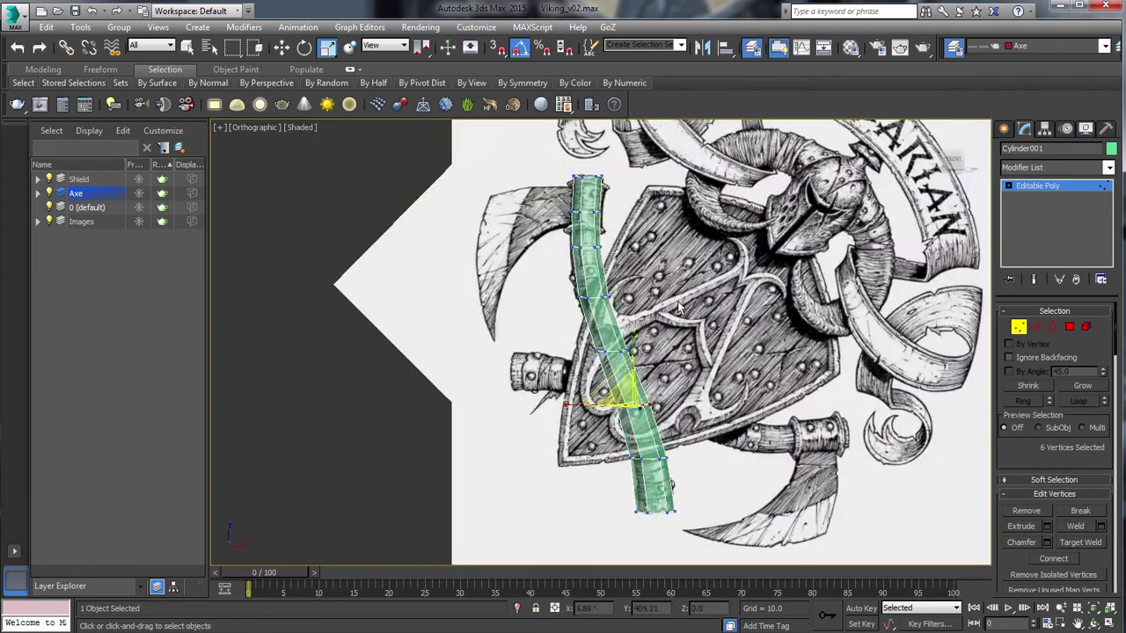
Step: Connect the lengthwise edges of the handle's bottom section with two segments
{"action": "key", "text": "f"}
{"action": "scroll", "coordinate": [625, 391], "scroll_direction": "up", "scroll_amount": 3}
{"action": "scroll", "coordinate": [627, 393], "scroll_direction": "down", "scroll_amount": 2}
{"action": "left_click", "coordinate": [1036, 326]}
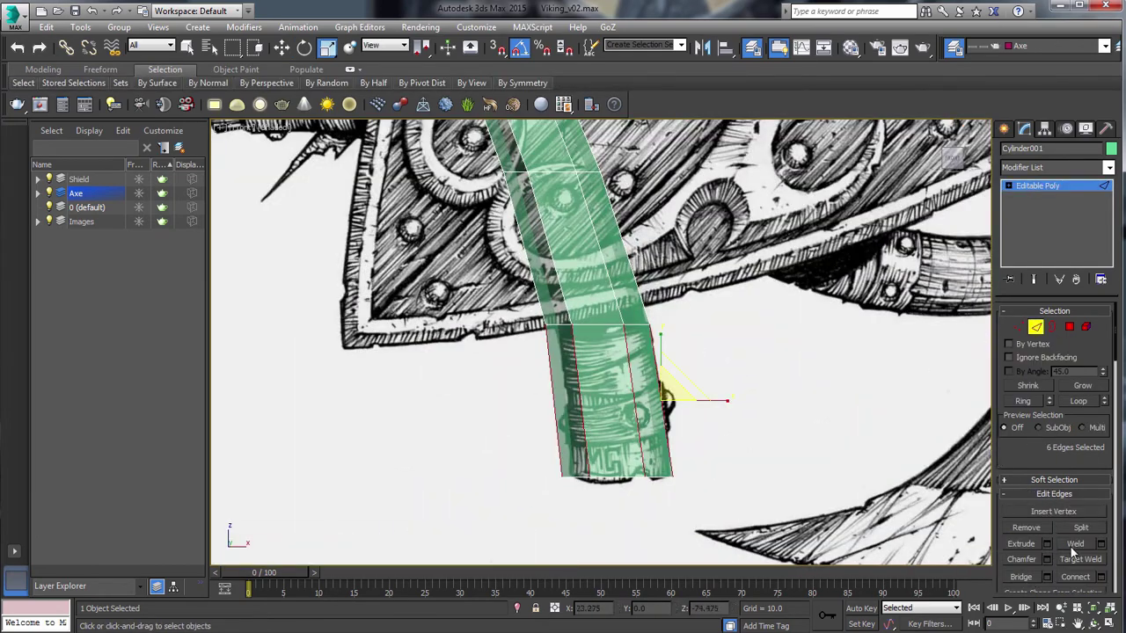
{"action": "left_click", "coordinate": [1077, 576]}
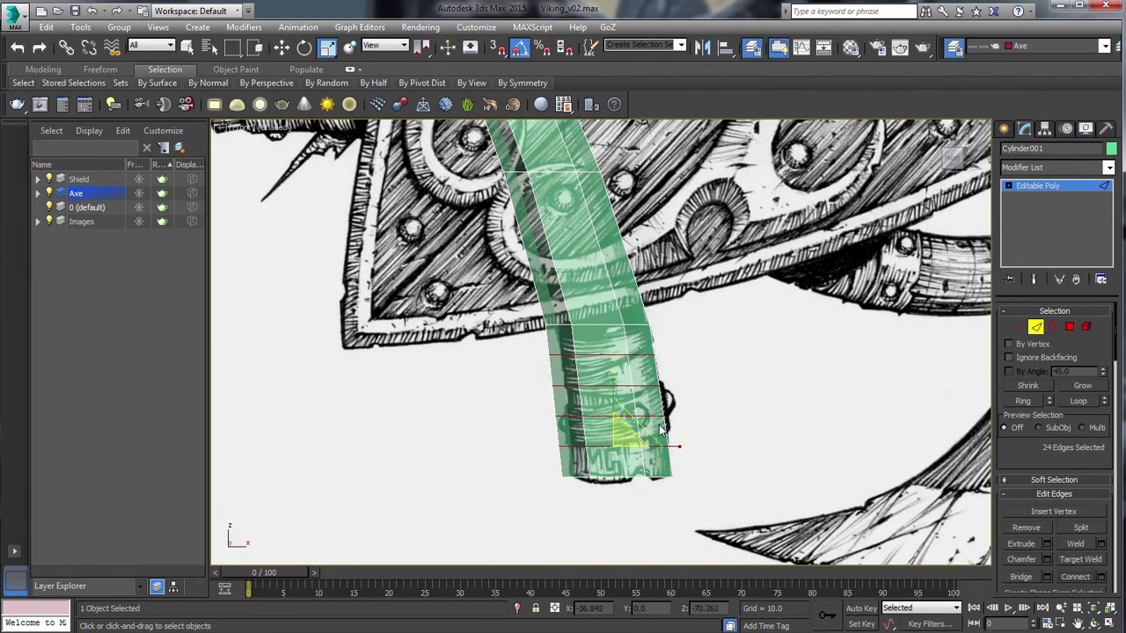
{"action": "key", "text": "ctrl+z"}
{"action": "left_click", "coordinate": [1100, 576]}
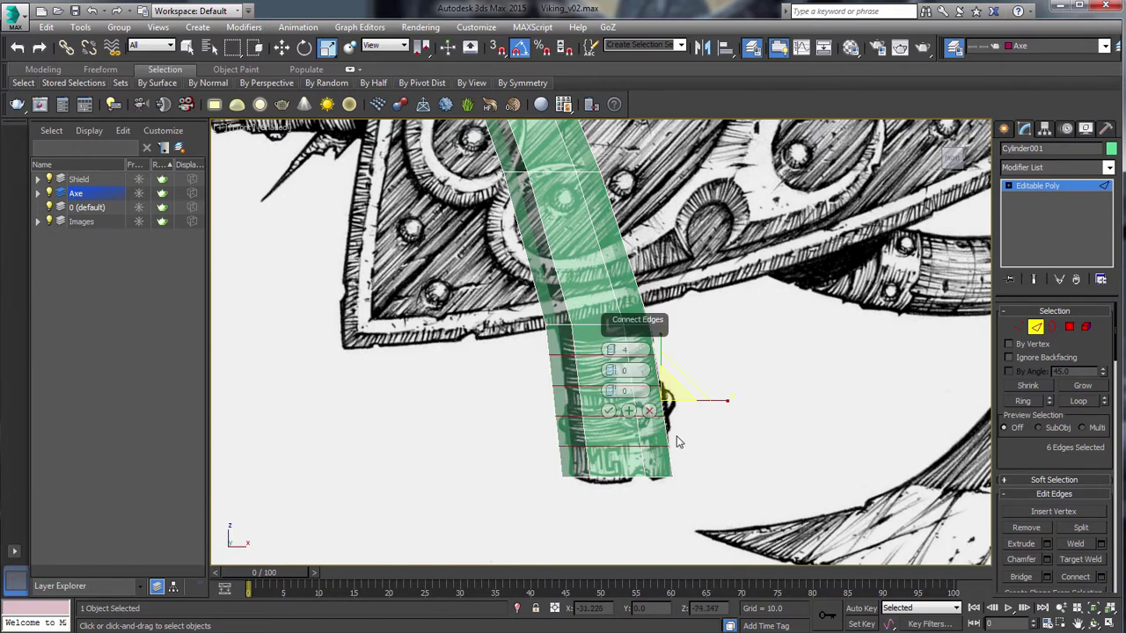
{"action": "left_click_drag", "start_coordinate": [613, 351], "coordinate": [612, 351]}
{"action": "left_click", "coordinate": [608, 411]}
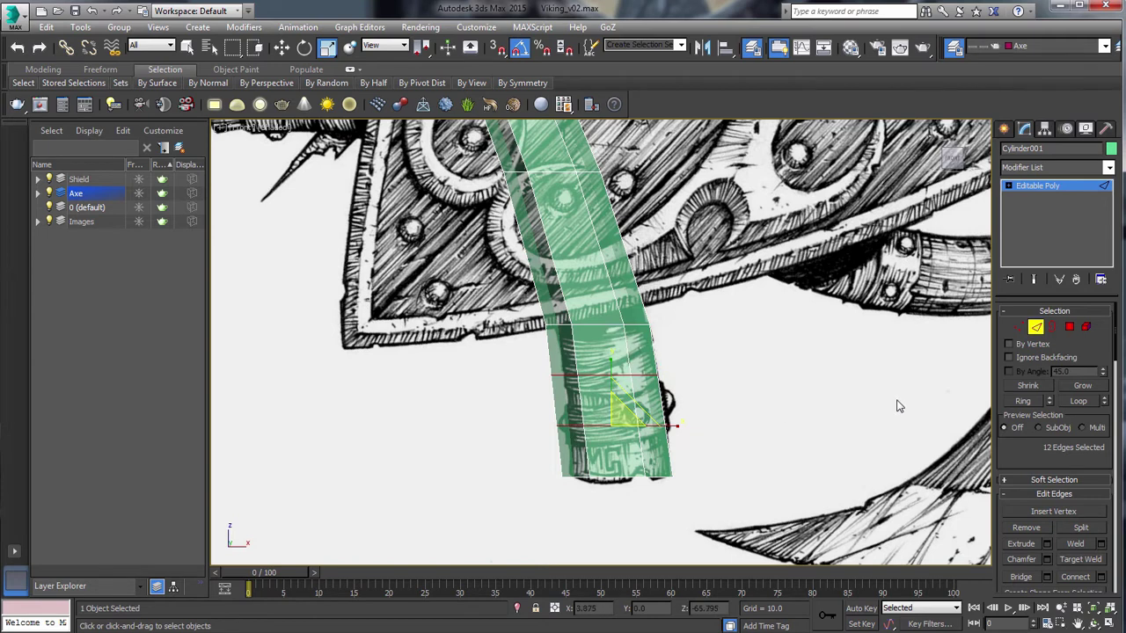
Step: Move the two new vertex rows in the bottom section to the upper and lower edges of the drawn metal band
{"action": "left_click", "coordinate": [1018, 328]}
{"action": "left_click_drag", "start_coordinate": [701, 361], "coordinate": [525, 402]}
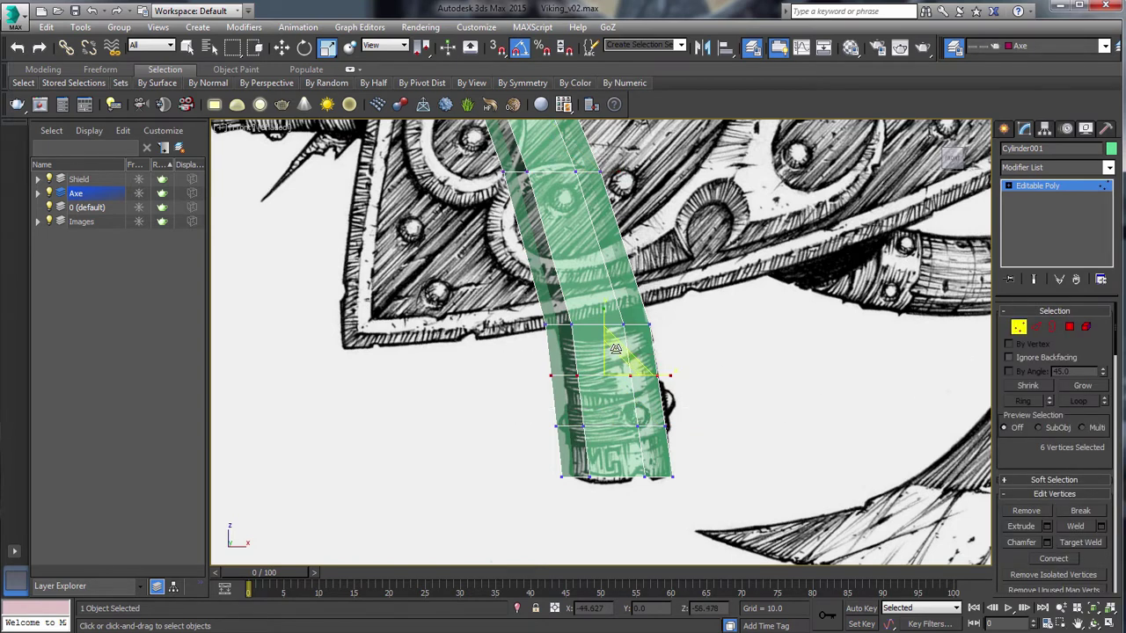
{"action": "key", "text": "w"}
{"action": "left_click_drag", "start_coordinate": [605, 339], "coordinate": [613, 353]}
{"action": "left_click_drag", "start_coordinate": [538, 451], "coordinate": [540, 450]}
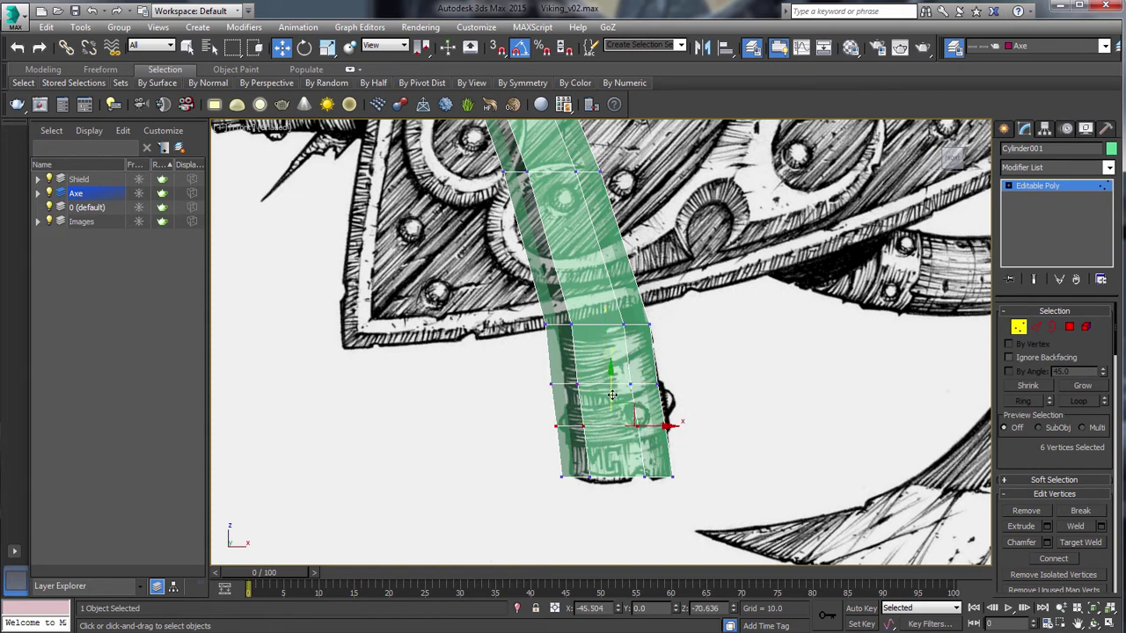
{"action": "left_click_drag", "start_coordinate": [677, 370], "coordinate": [548, 438]}
{"action": "left_click_drag", "start_coordinate": [630, 387], "coordinate": [635, 389]}
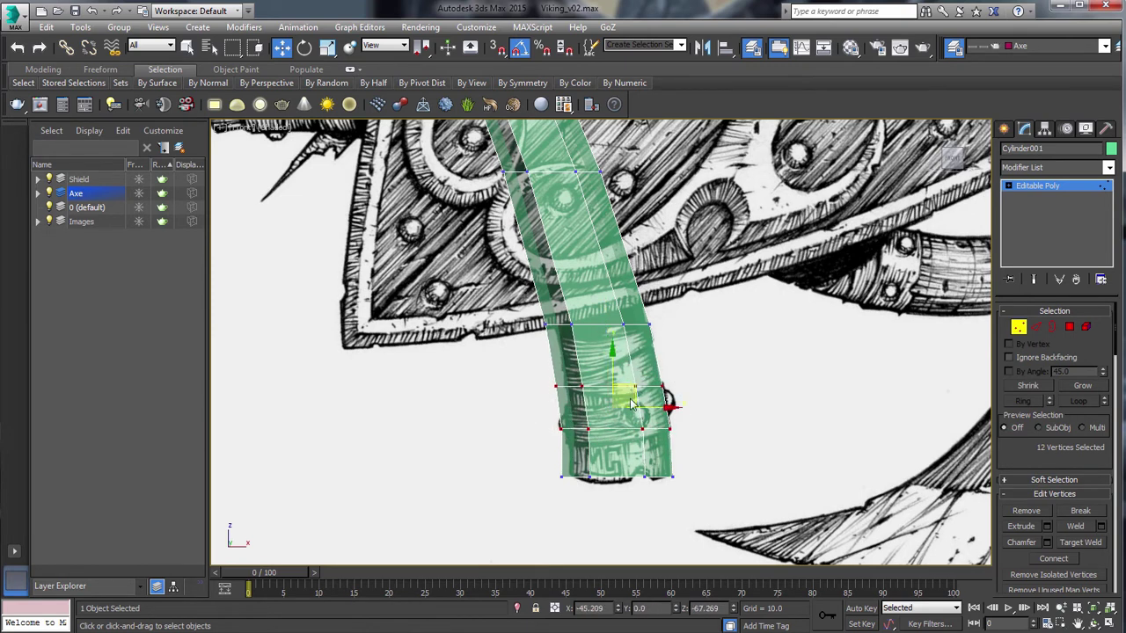
{"action": "left_click_drag", "start_coordinate": [694, 414], "coordinate": [682, 403]}
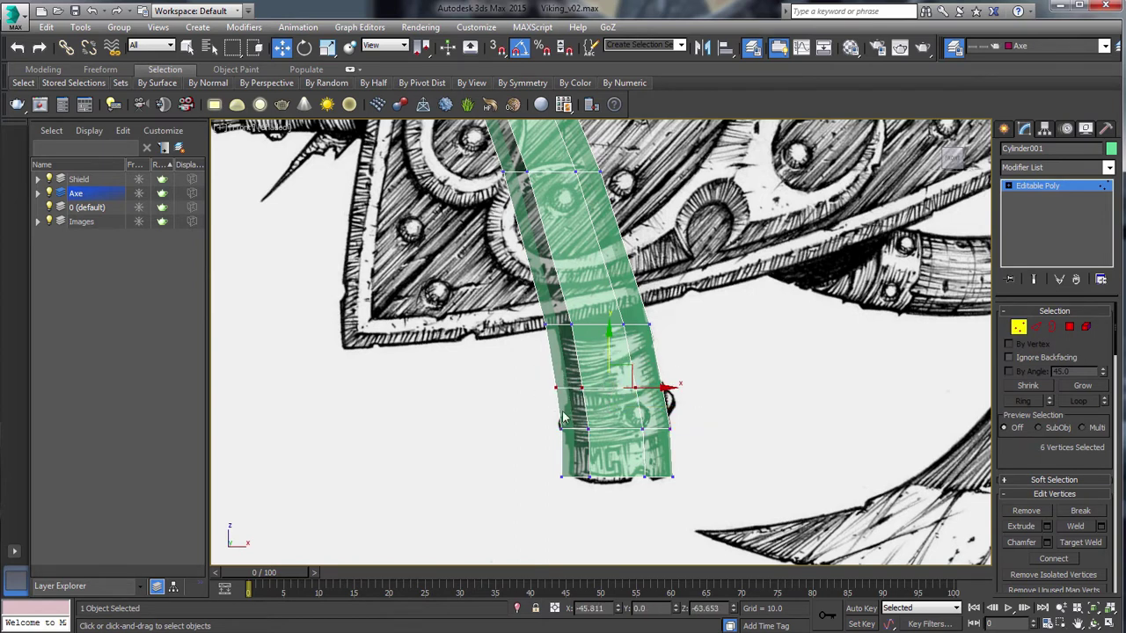
{"action": "left_click_drag", "start_coordinate": [546, 415], "coordinate": [698, 452]}
{"action": "left_click_drag", "start_coordinate": [611, 400], "coordinate": [626, 412]}
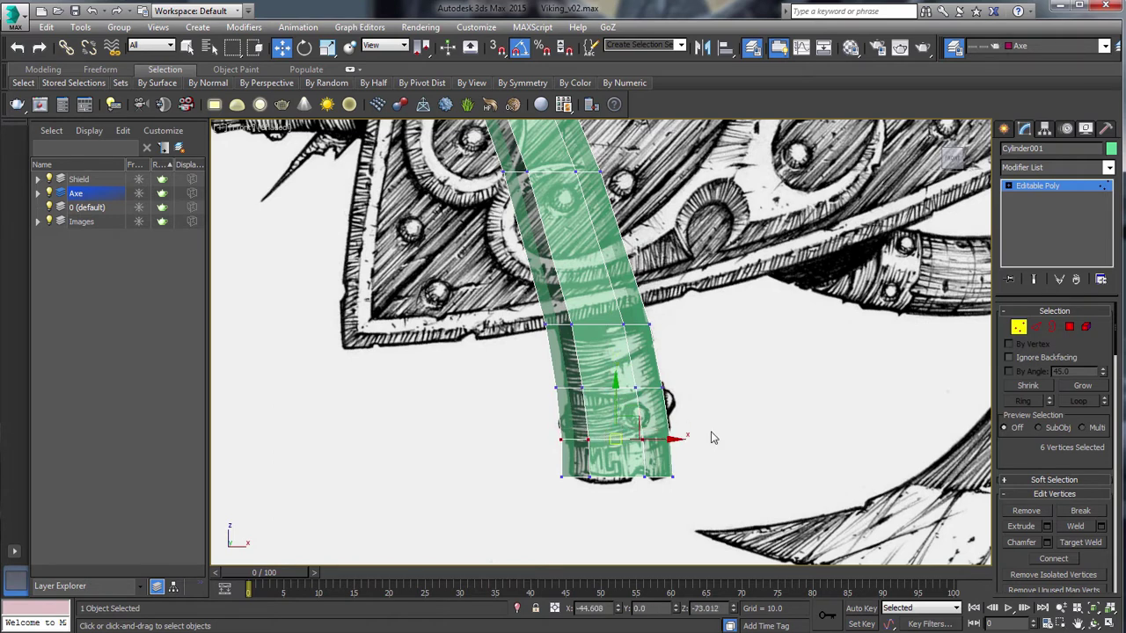
Step: Slide the vertices of the two new bottom rows along their edges, using the Edge constraint, to match the drawn band's curved borders
{"action": "scroll", "coordinate": [1023, 545], "scroll_direction": "down", "scroll_amount": 5}
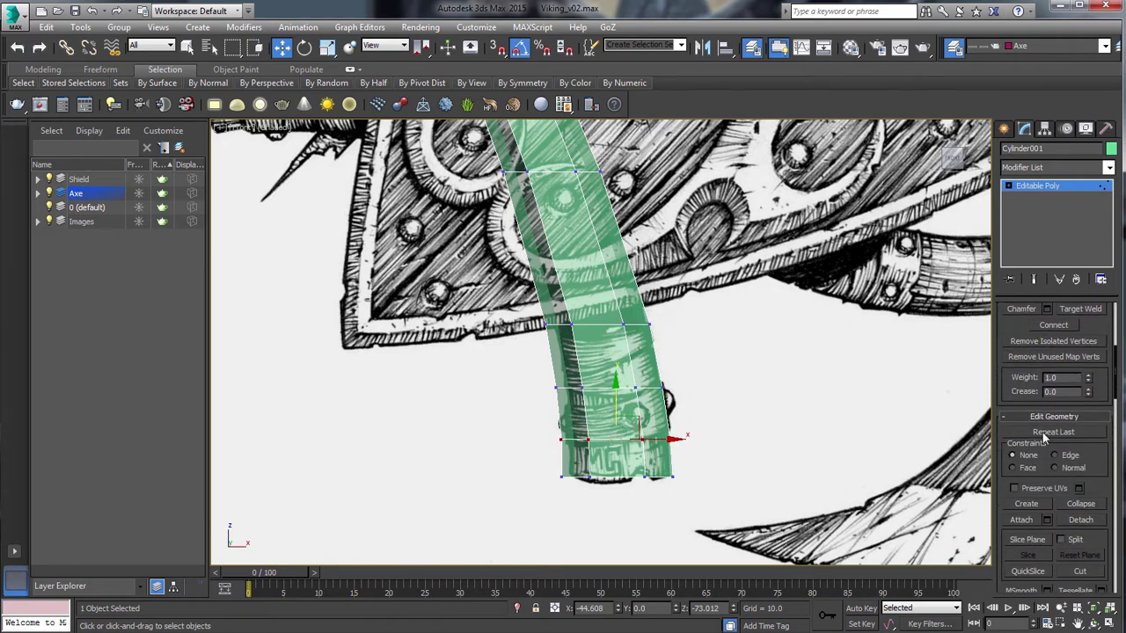
{"action": "left_click", "coordinate": [1054, 454]}
{"action": "left_click_drag", "start_coordinate": [545, 373], "coordinate": [598, 410]}
{"action": "left_click_drag", "start_coordinate": [575, 352], "coordinate": [578, 366]}
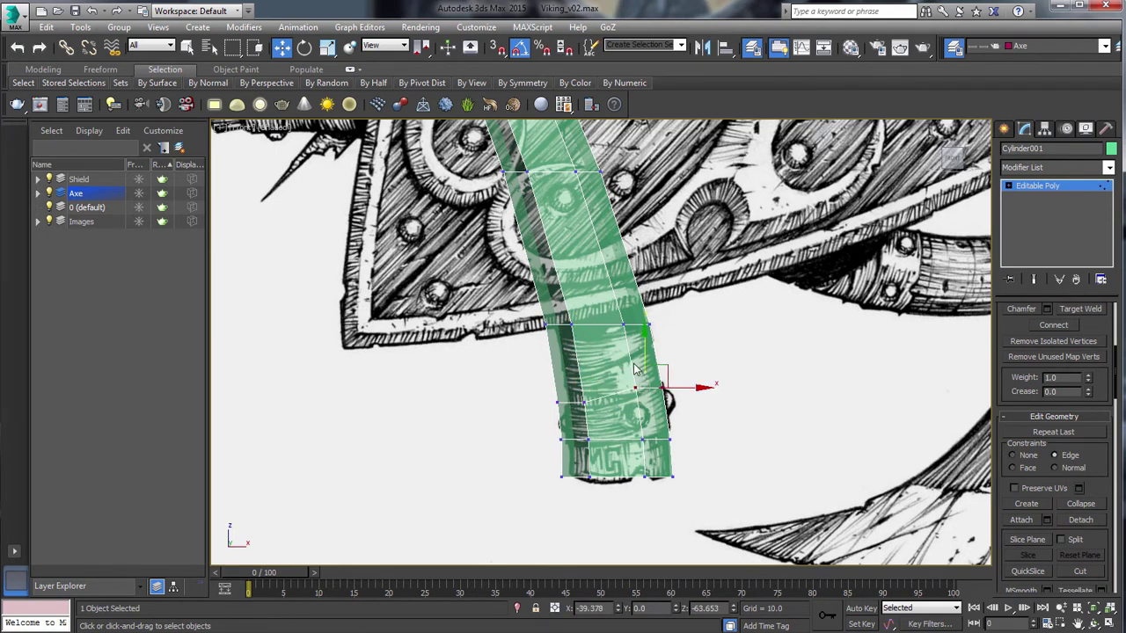
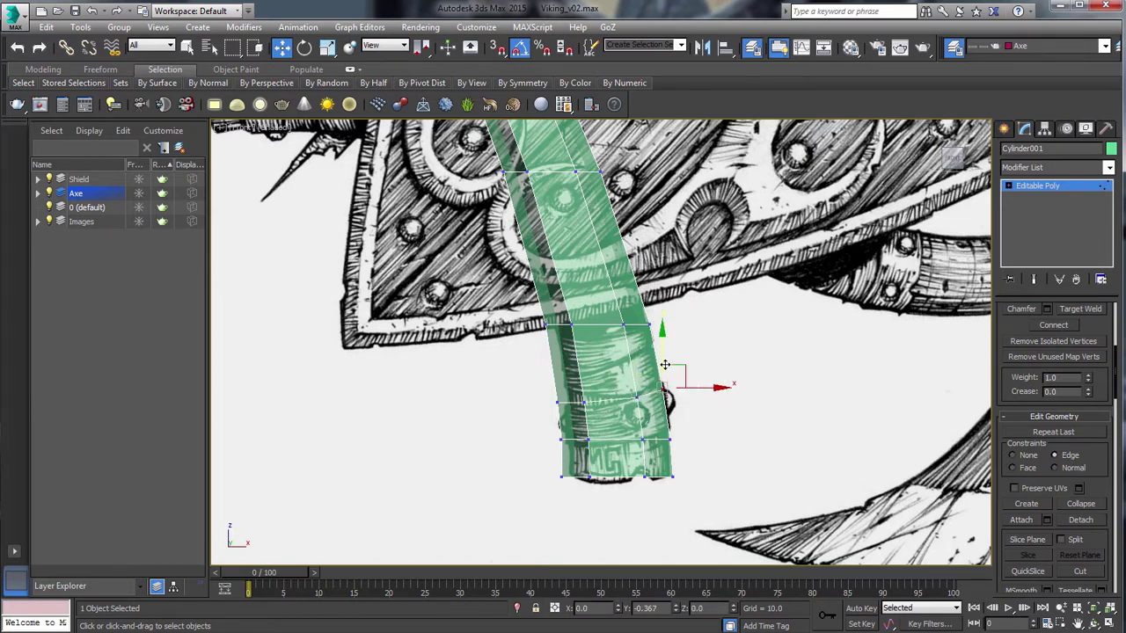
{"action": "left_click", "coordinate": [591, 403]}
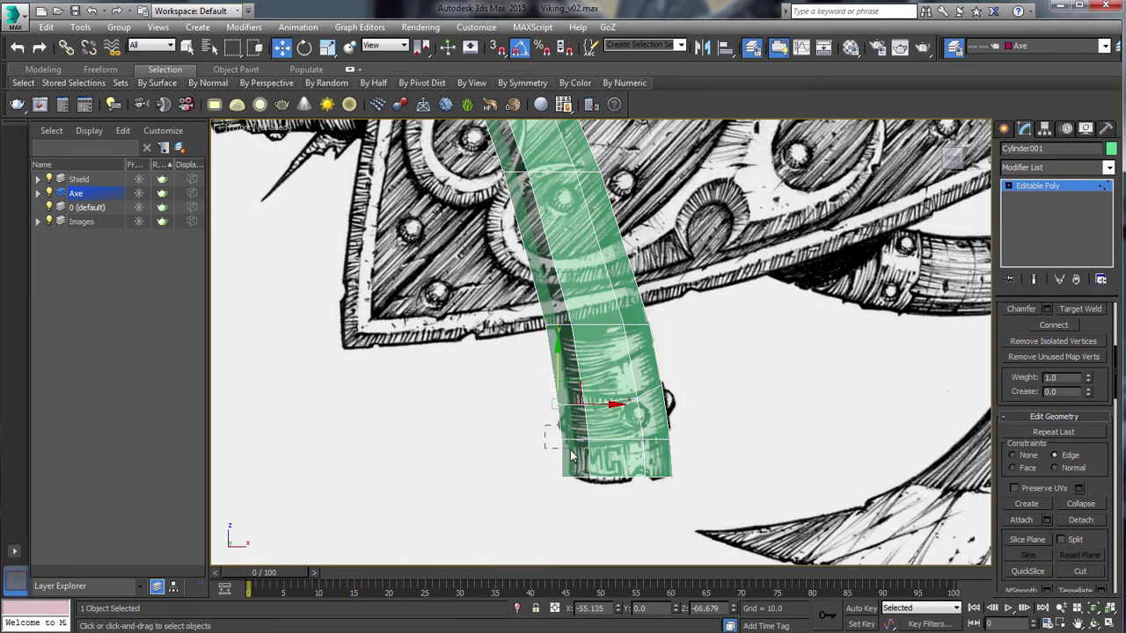
{"action": "left_click_drag", "start_coordinate": [571, 450], "coordinate": [574, 451]}
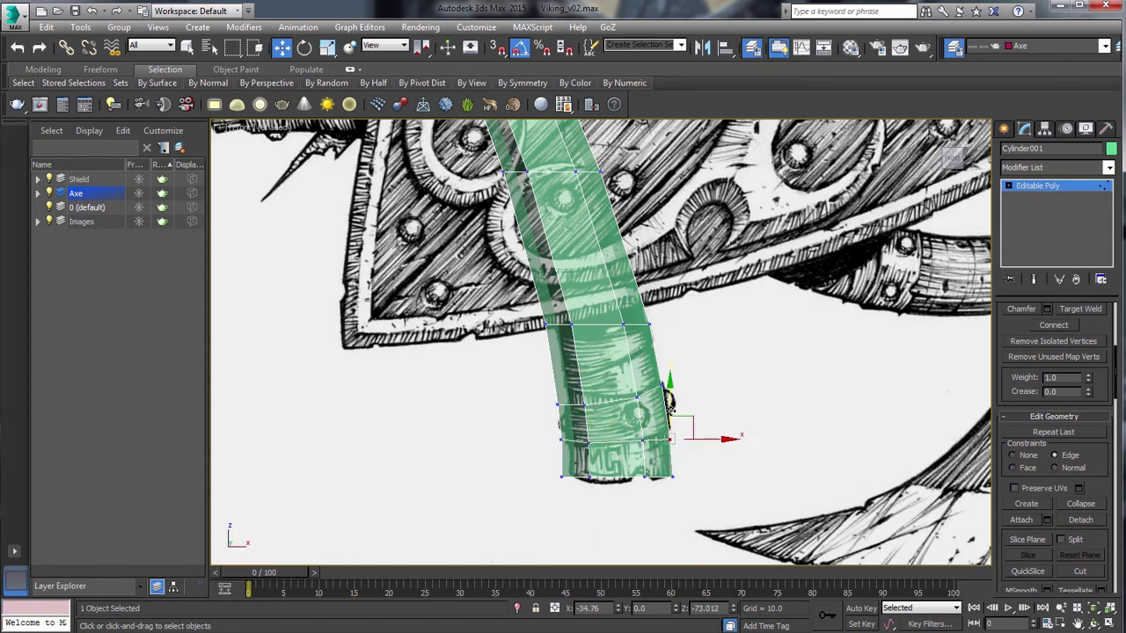
{"action": "left_click", "coordinate": [568, 447]}
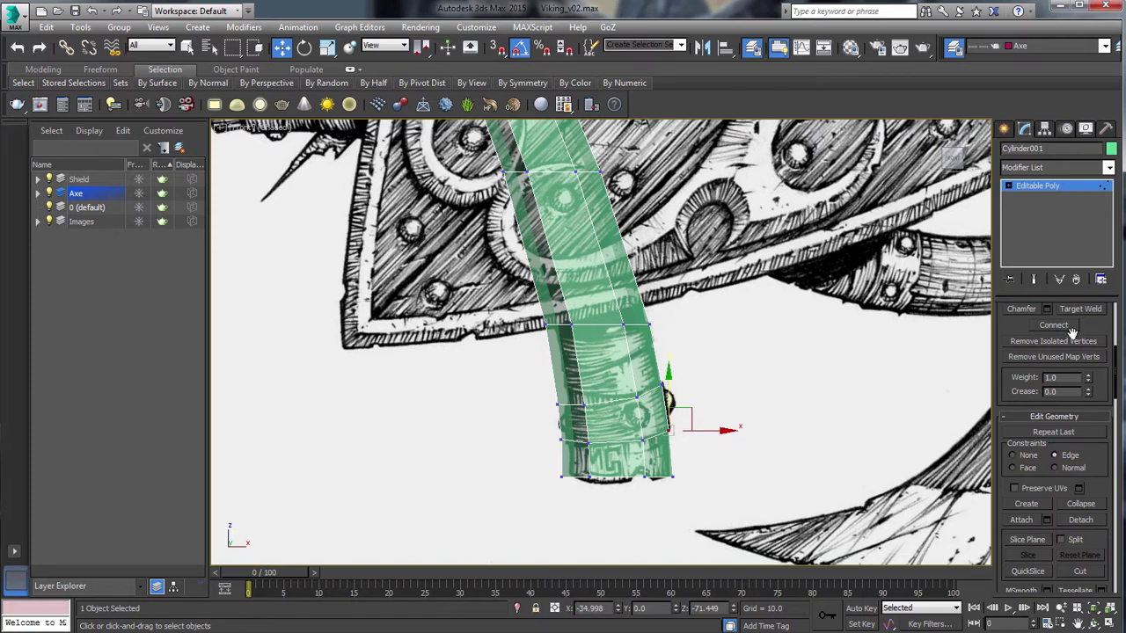
Step: Clone the whole handle as a separate object named Cylinder002
{"action": "left_click", "coordinate": [1009, 187]}
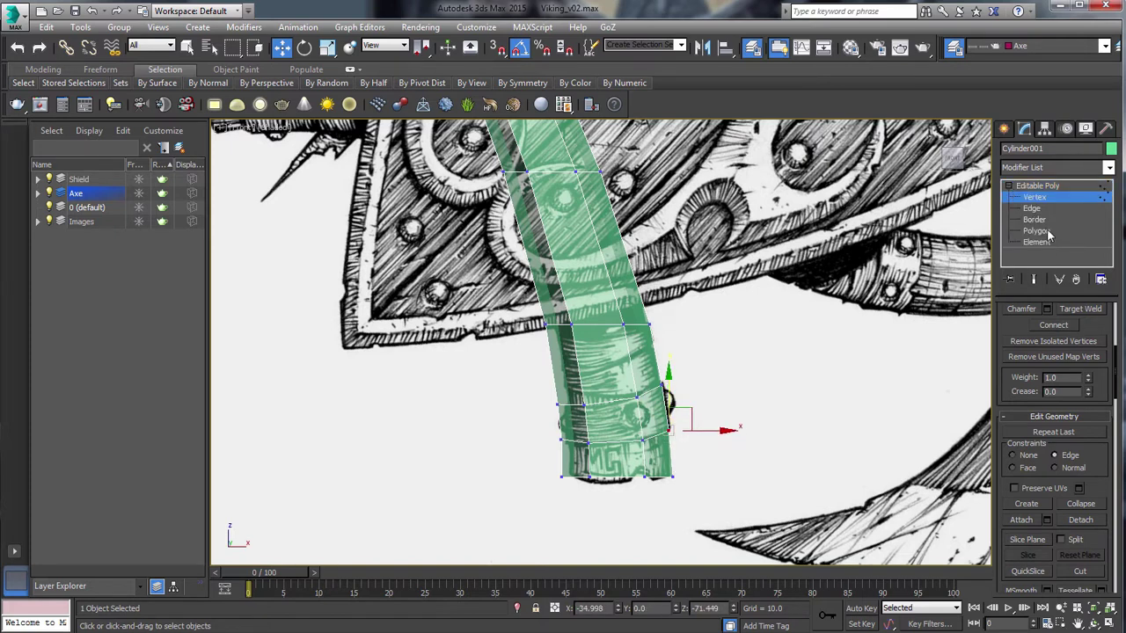
{"action": "left_click", "coordinate": [1038, 231]}
{"action": "left_click", "coordinate": [1038, 231]}
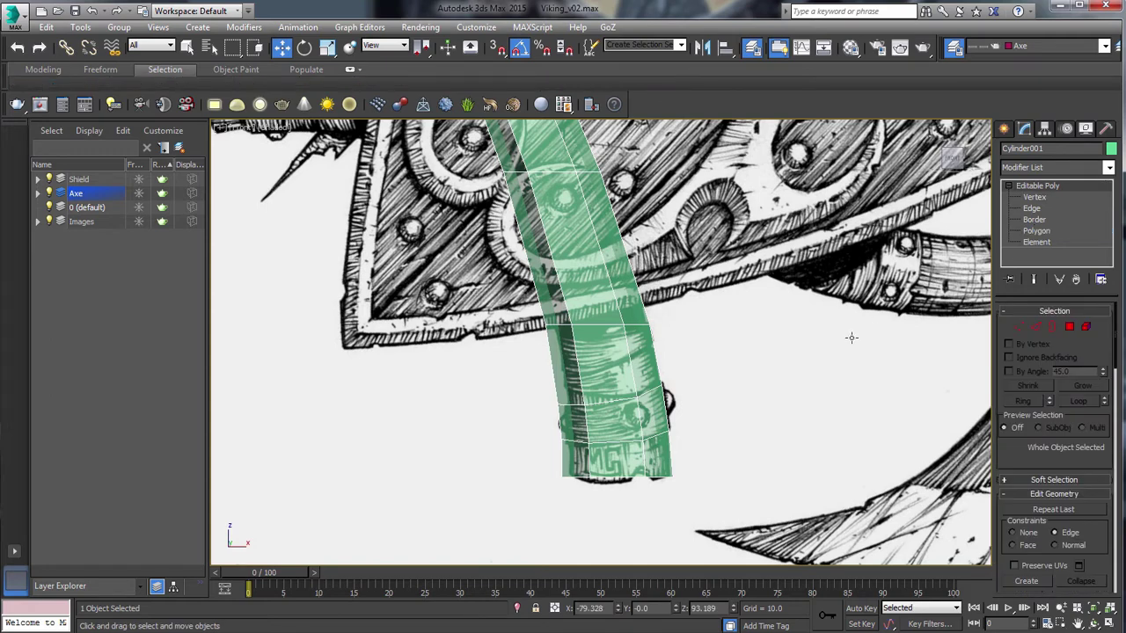
{"action": "middle_click_drag", "start_coordinate": [714, 328], "coordinate": [719, 345]}
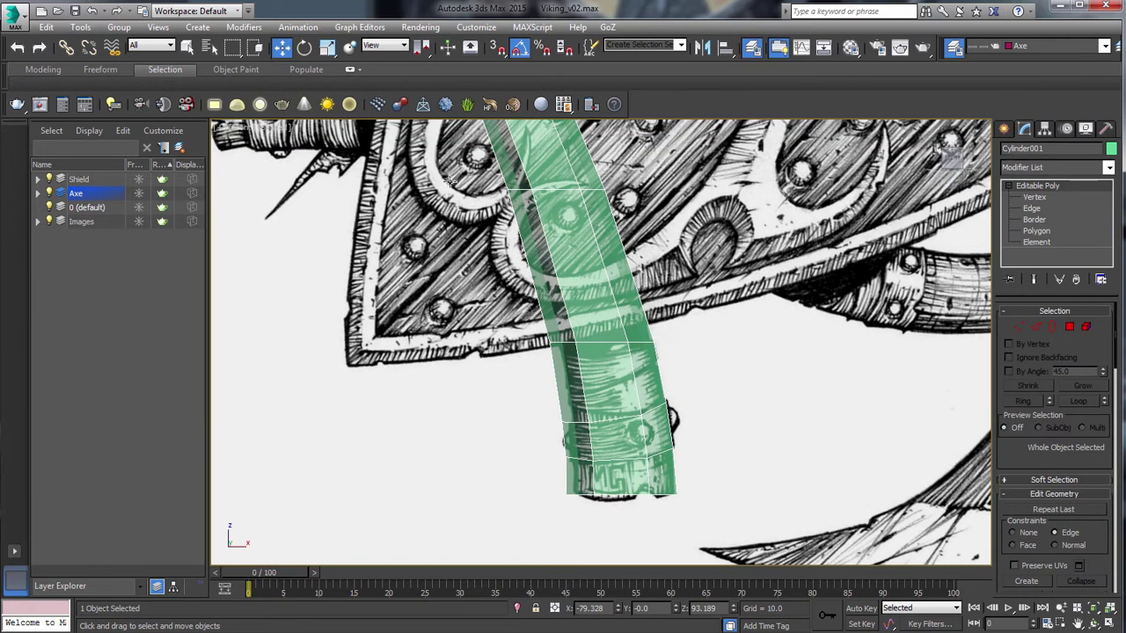
{"action": "left_click", "coordinate": [46, 27]}
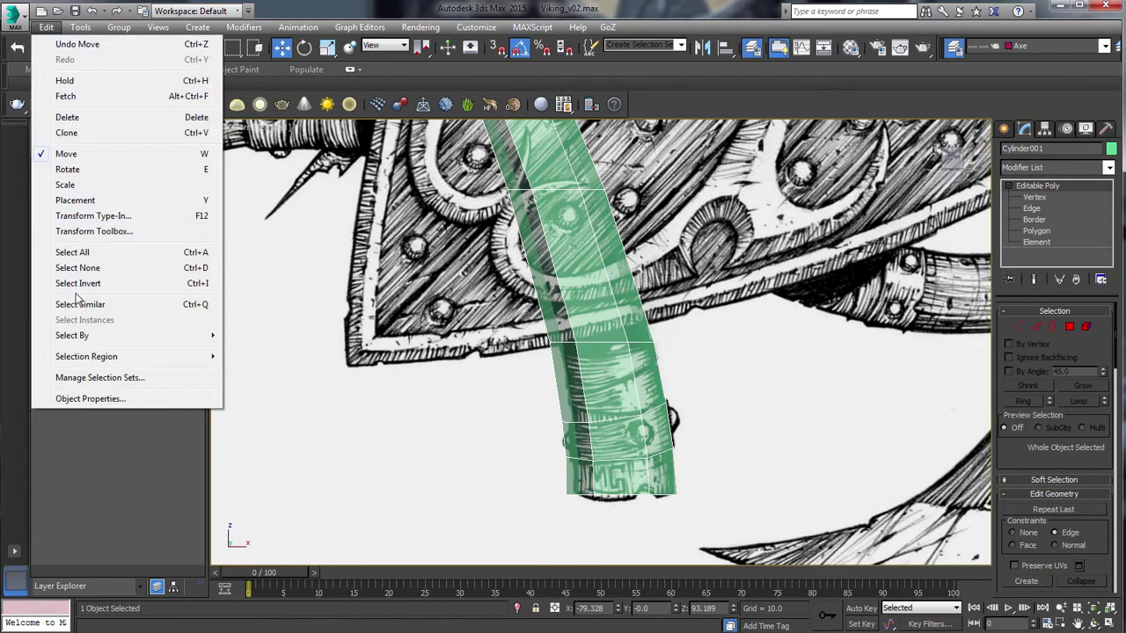
{"action": "left_click", "coordinate": [67, 132]}
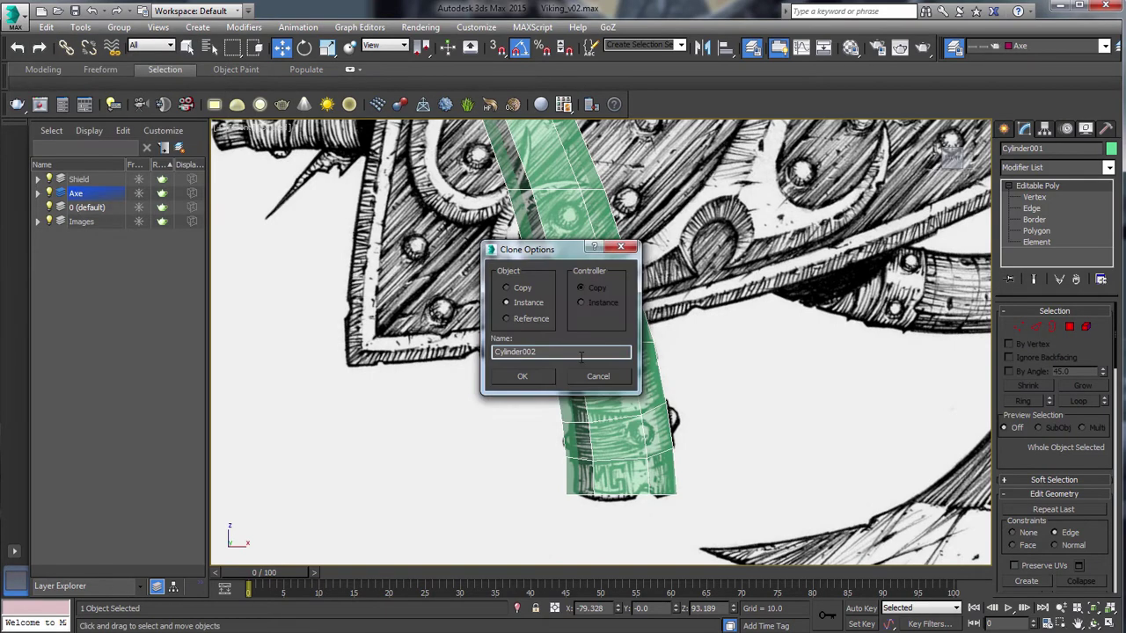
{"action": "left_click", "coordinate": [533, 380]}
Step: Reduce the clone to the six polygons of the lower metal band by removing all its other polygons
{"action": "left_click", "coordinate": [1069, 326]}
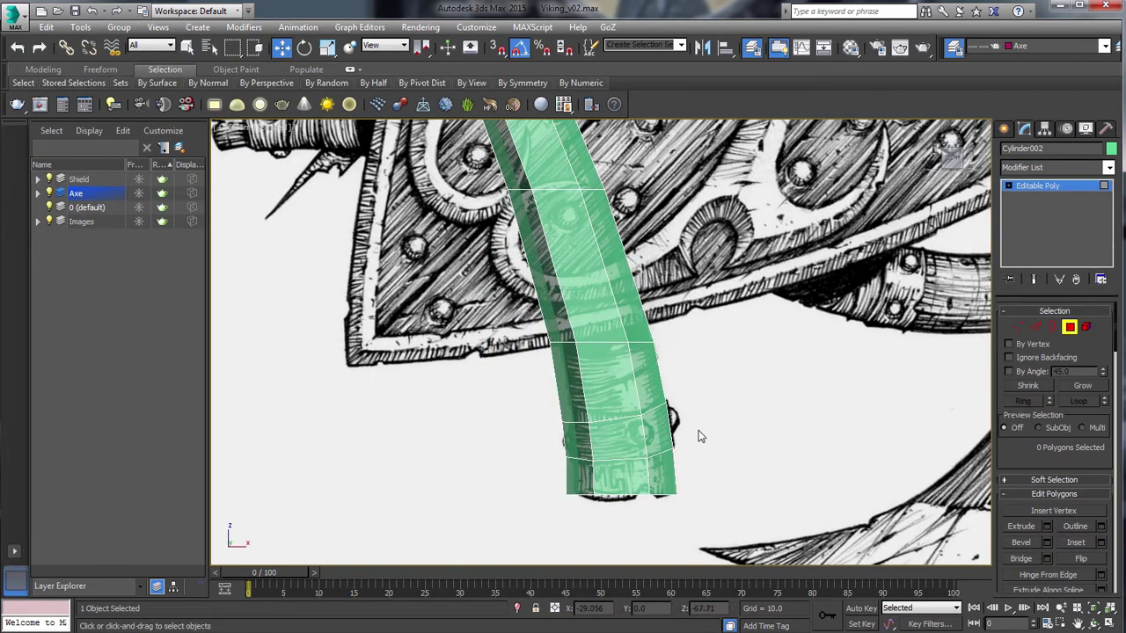
{"action": "left_click", "coordinate": [621, 446]}
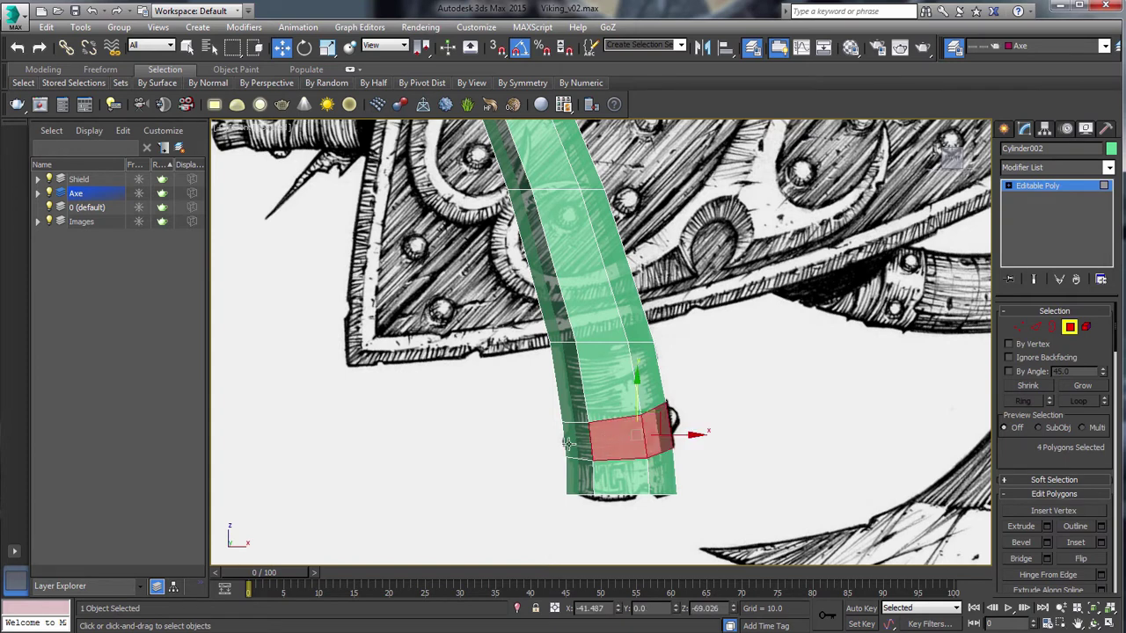
{"action": "key", "text": "q"}
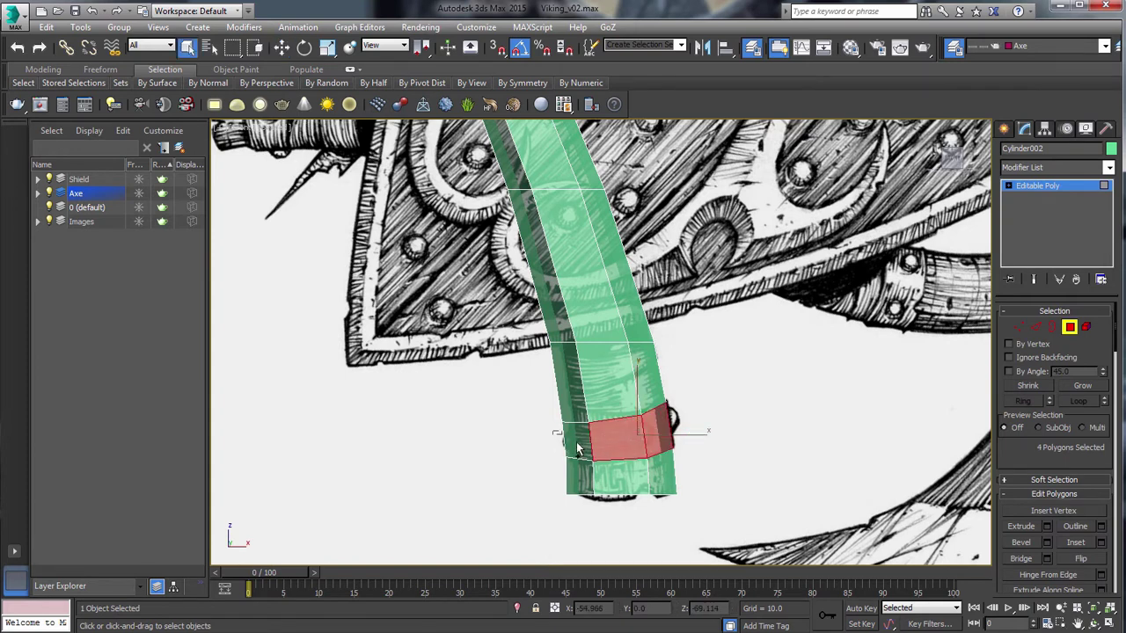
{"action": "scroll", "coordinate": [739, 456], "scroll_direction": "down", "scroll_amount": 10}
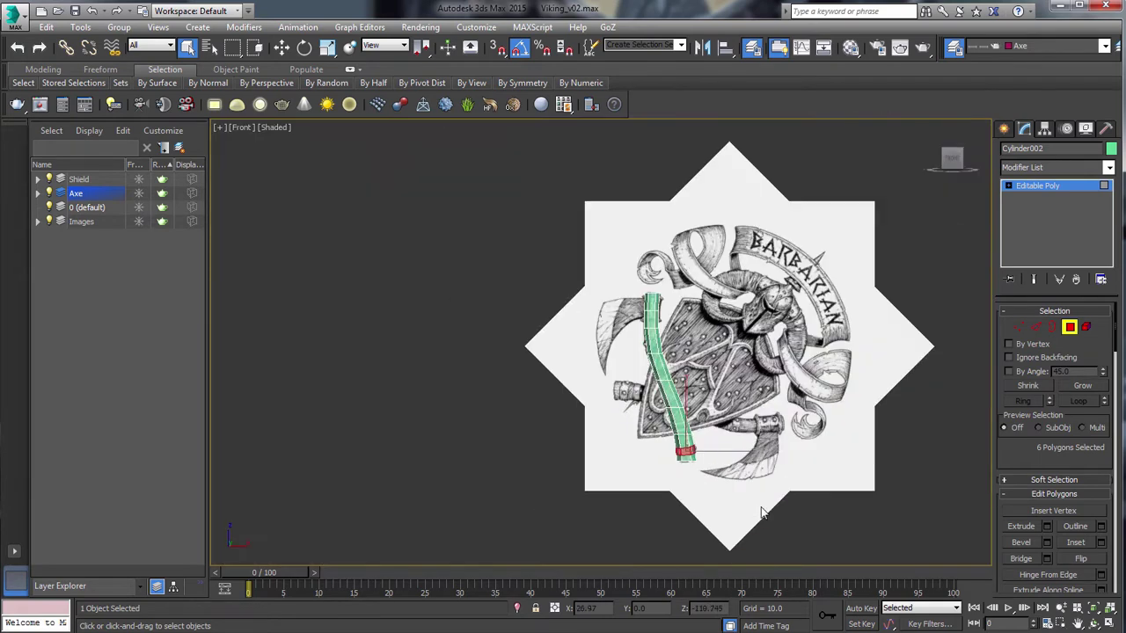
{"action": "left_click_drag", "start_coordinate": [764, 503], "coordinate": [531, 264]}
{"action": "left_click", "coordinate": [532, 264]}
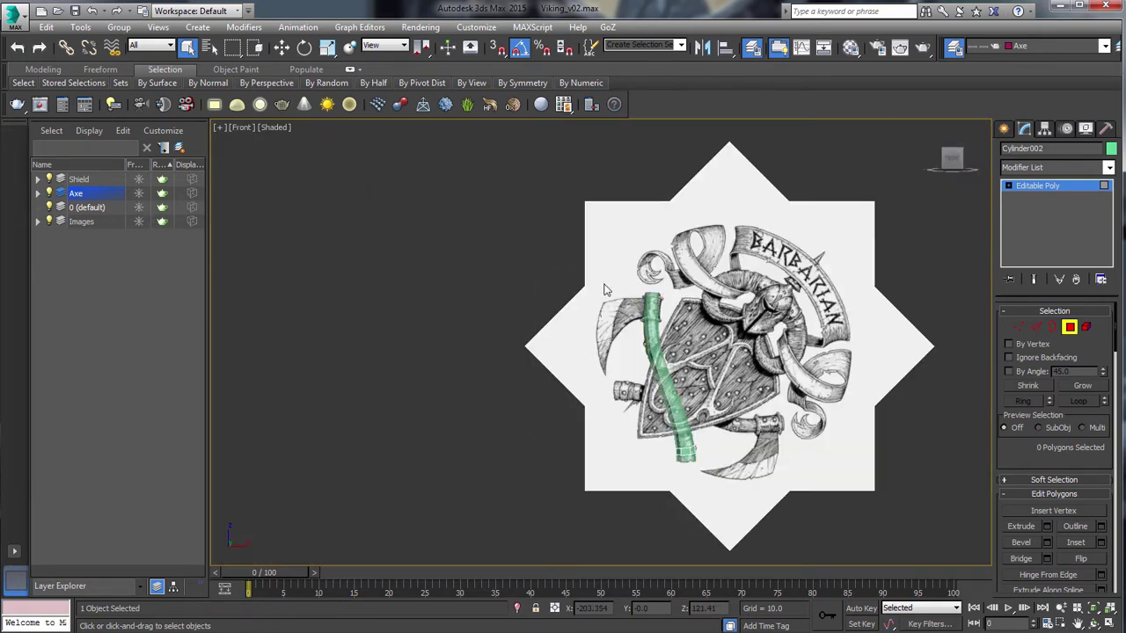
{"action": "scroll", "coordinate": [713, 358], "scroll_direction": "up", "scroll_amount": 8}
{"action": "middle_click_drag", "start_coordinate": [585, 555], "coordinate": [668, 346]}
{"action": "scroll", "coordinate": [667, 331], "scroll_direction": "up", "scroll_amount": 2}
{"action": "left_click", "coordinate": [1070, 333]}
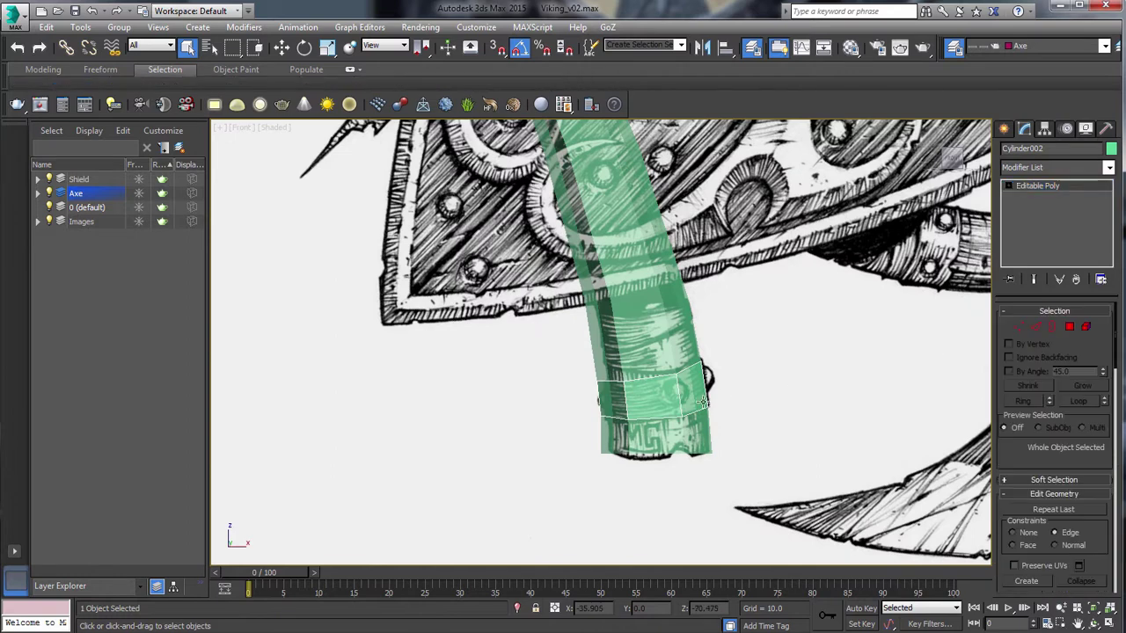
{"action": "scroll", "coordinate": [965, 226], "scroll_direction": "up", "scroll_amount": 3}
{"action": "left_click", "coordinate": [1046, 131]}
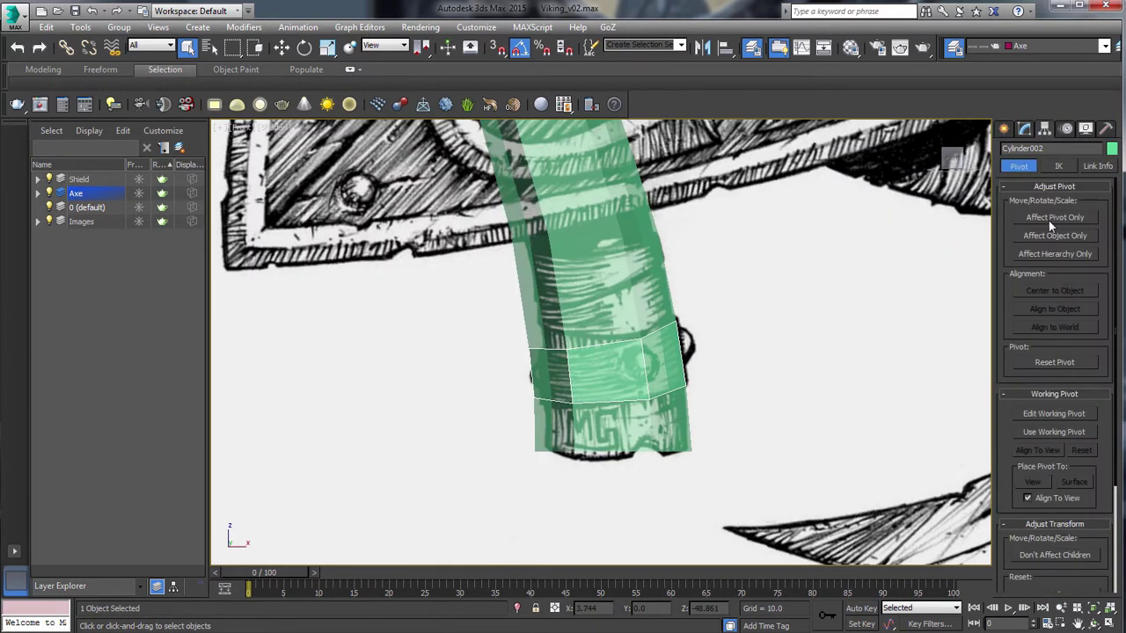
{"action": "left_click", "coordinate": [1049, 219]}
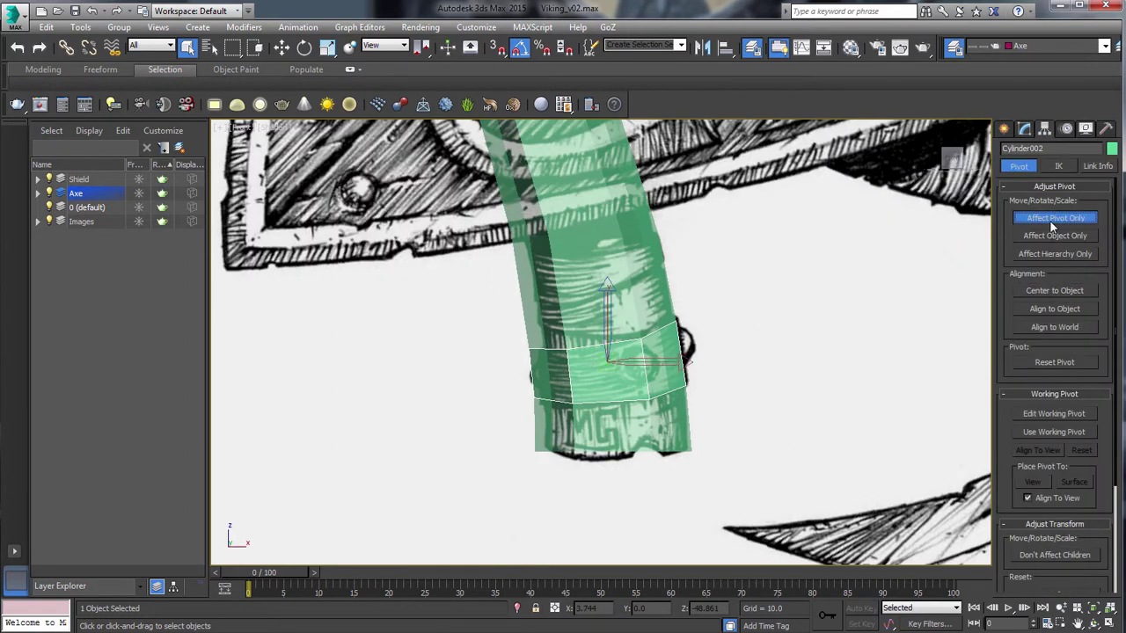
{"action": "left_click", "coordinate": [1048, 220]}
{"action": "left_click", "coordinate": [1025, 129]}
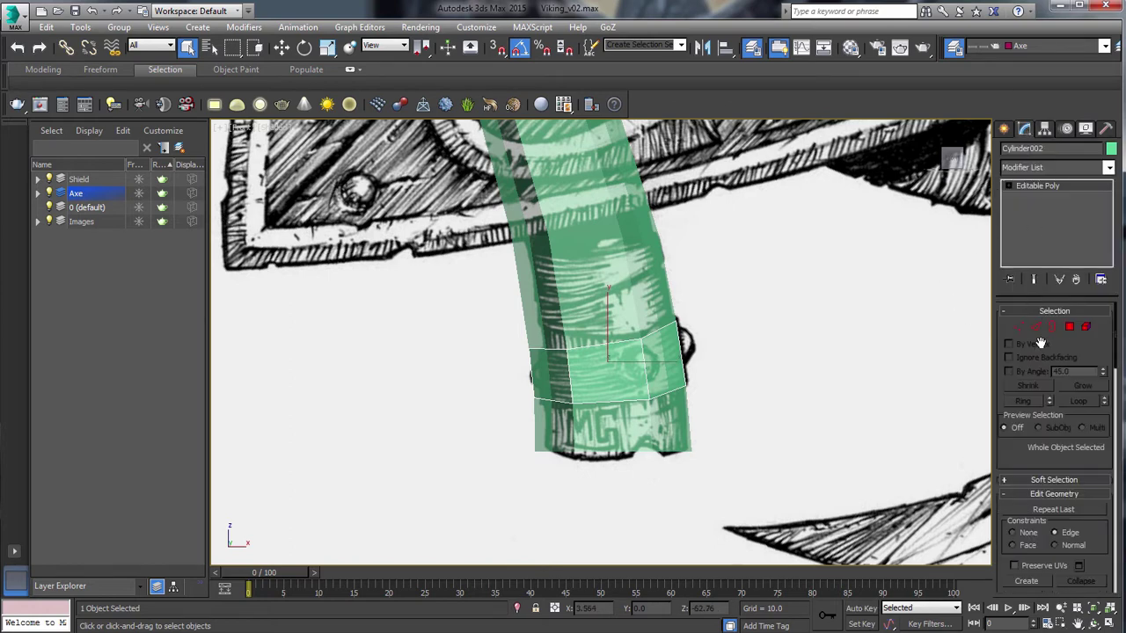
Step: Extrude all six polygons of the lower band outward by Local Normal with a height of about 1.9
{"action": "left_click", "coordinate": [1070, 328]}
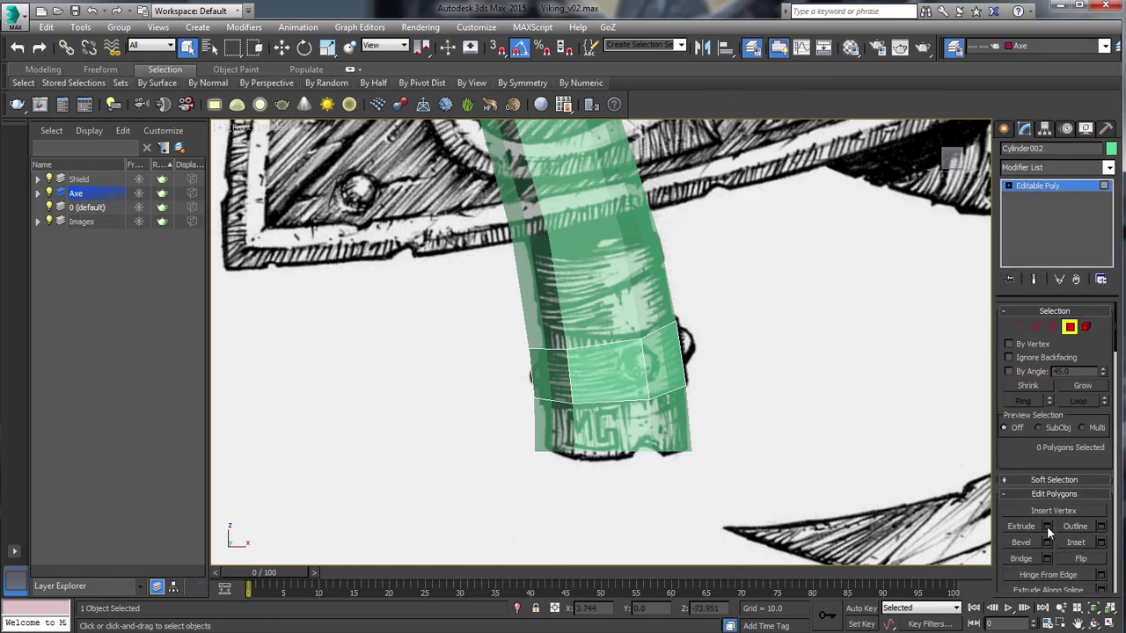
{"action": "left_click", "coordinate": [1021, 526]}
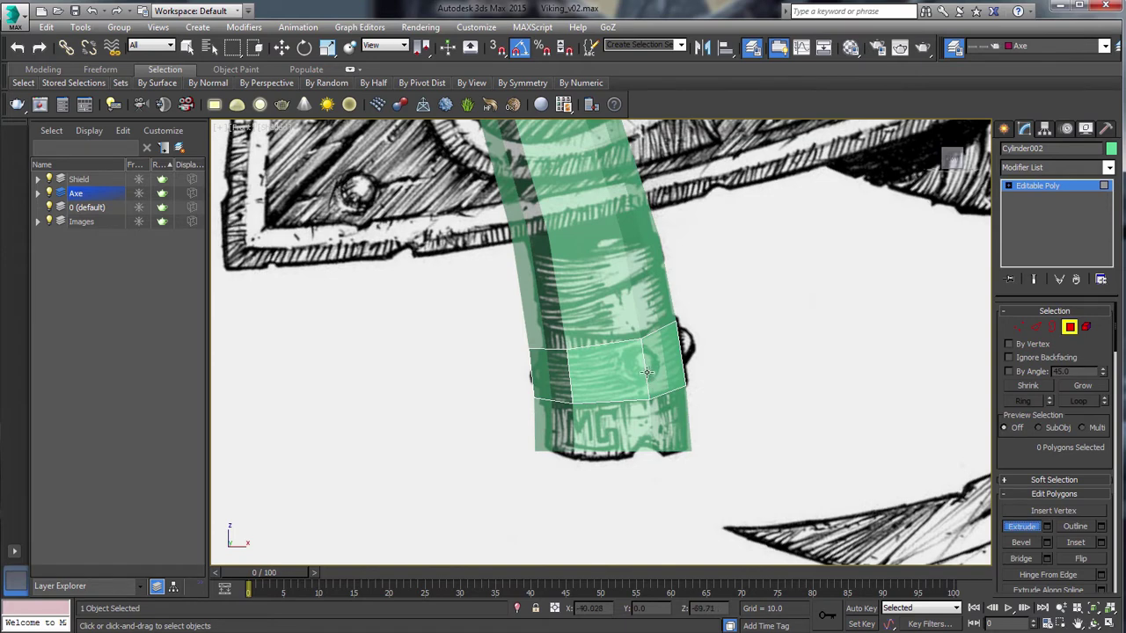
{"action": "left_click_drag", "start_coordinate": [818, 280], "coordinate": [419, 456]}
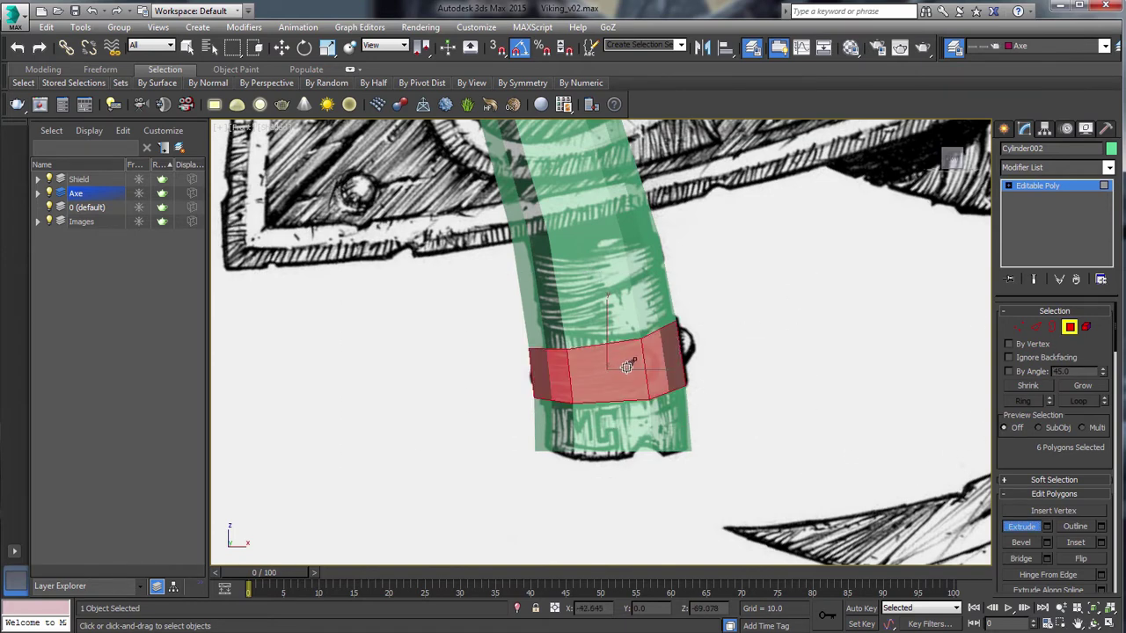
{"action": "left_click_drag", "start_coordinate": [627, 366], "coordinate": [647, 391]}
{"action": "key", "text": "ctrl+z"}
{"action": "left_click", "coordinate": [1047, 527]}
{"action": "left_click", "coordinate": [626, 350]}
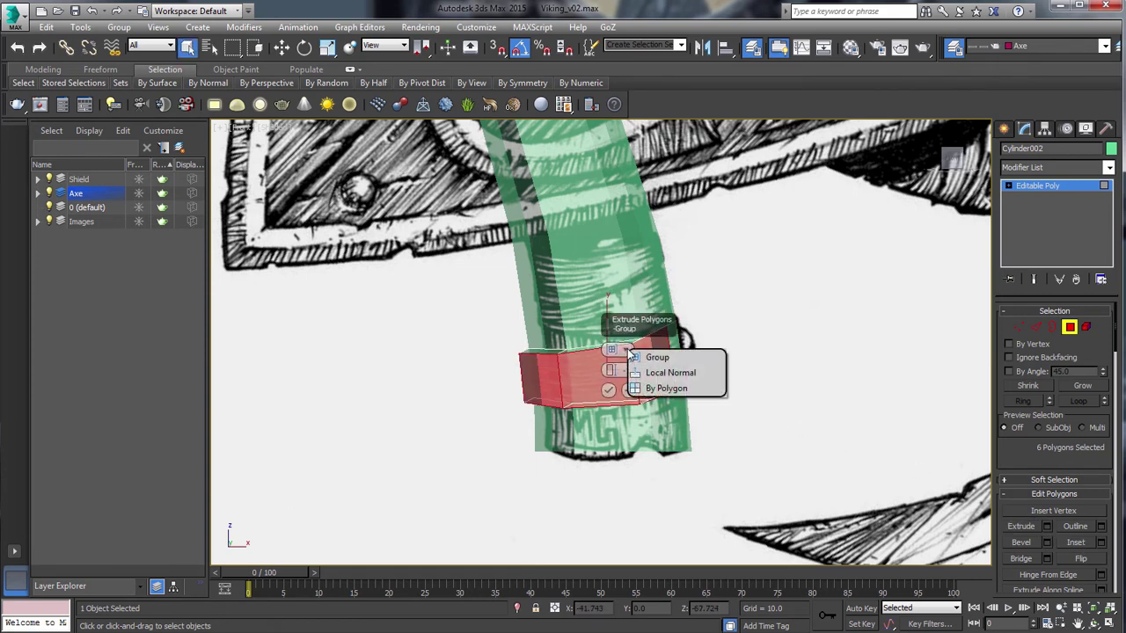
{"action": "left_click", "coordinate": [676, 373]}
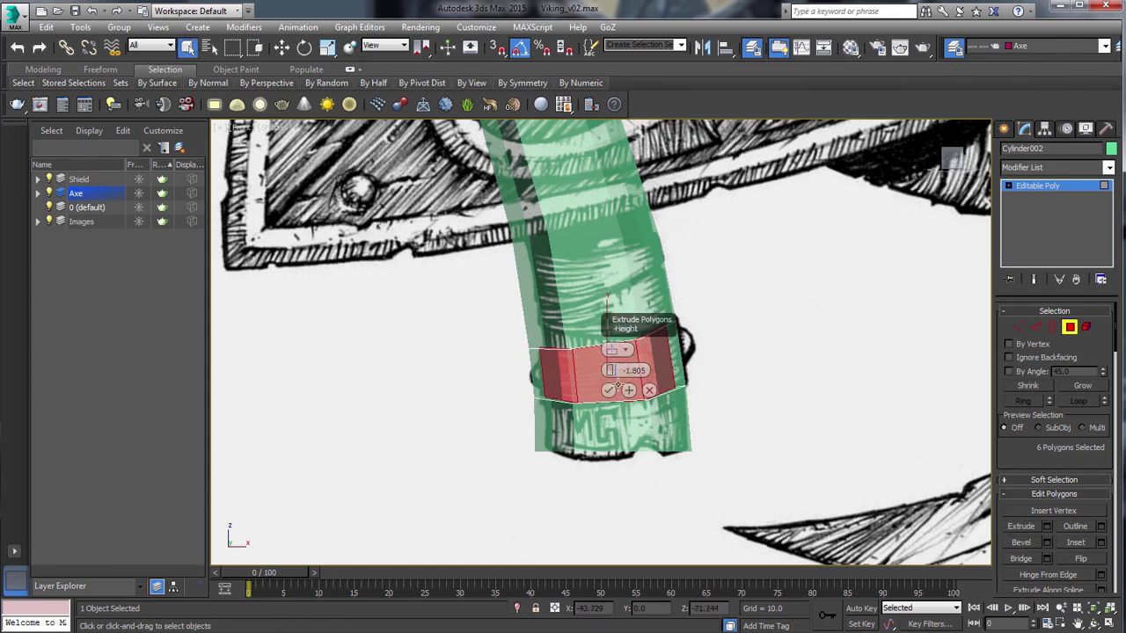
{"action": "left_click_drag", "start_coordinate": [610, 369], "coordinate": [606, 345]}
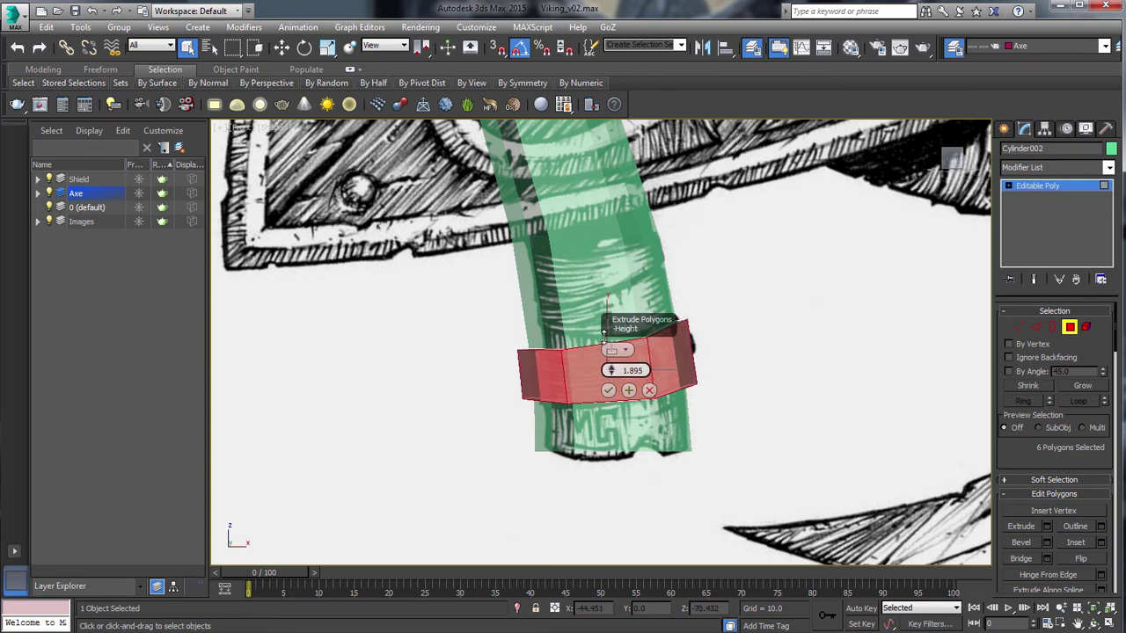
{"action": "left_click", "coordinate": [609, 393]}
{"action": "mouse_move", "coordinate": [616, 387]}
{"action": "middle_mouse_down", "text": "alt"}
{"action": "mouse_move", "coordinate": [779, 360]}
{"action": "mouse_move", "coordinate": [785, 339]}
{"action": "mouse_move", "coordinate": [765, 375]}
{"action": "mouse_move", "coordinate": [672, 344]}
{"action": "middle_mouse_up", "text": "alt"}
Step: Reposition the handle's vertex rows above and below the upper drawn metal band to fit the drawing
{"action": "scroll", "coordinate": [672, 344], "scroll_direction": "down", "scroll_amount": 7}
{"action": "scroll", "coordinate": [605, 141], "scroll_direction": "up", "scroll_amount": 5}
{"action": "key", "text": "f"}
{"action": "scroll", "coordinate": [669, 264], "scroll_direction": "up", "scroll_amount": 2}
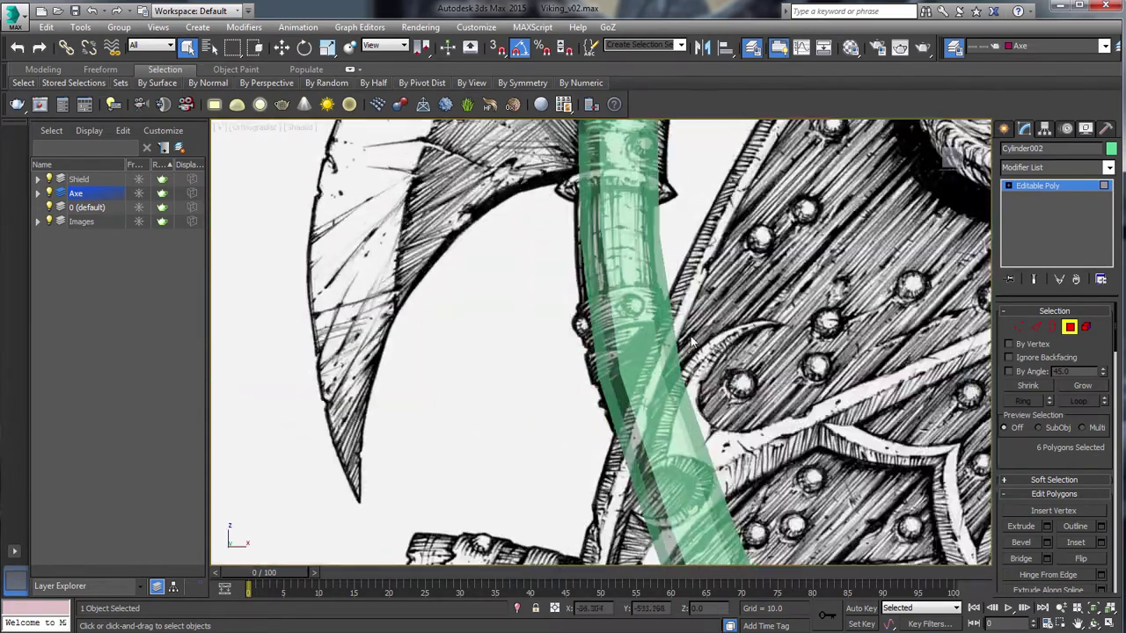
{"action": "left_click", "coordinate": [1068, 326]}
{"action": "scroll", "coordinate": [563, 246], "scroll_direction": "down", "scroll_amount": 2}
{"action": "left_click", "coordinate": [563, 211]}
{"action": "scroll", "coordinate": [554, 172], "scroll_direction": "up", "scroll_amount": 2}
{"action": "key", "text": "1"}
{"action": "left_click", "coordinate": [282, 47]}
{"action": "left_click_drag", "start_coordinate": [1015, 553], "coordinate": [1016, 353]}
{"action": "left_click_drag", "start_coordinate": [501, 231], "coordinate": [626, 259]}
{"action": "left_click_drag", "start_coordinate": [626, 245], "coordinate": [623, 244]}
{"action": "left_click_drag", "start_coordinate": [519, 383], "coordinate": [656, 416]}
{"action": "left_click_drag", "start_coordinate": [642, 399], "coordinate": [636, 399]}
Step: Connect the lengthwise edges of the handle section around the upper metal band with two segments
{"action": "left_click", "coordinate": [1031, 210]}
{"action": "left_click", "coordinate": [1026, 401]}
{"action": "left_click", "coordinate": [1075, 576]}
Step: Slide the two new rows' vertices along their edges, using the Edge constraint, to follow the upper metal band's curved borders
{"action": "key", "text": "1"}
{"action": "left_click_drag", "start_coordinate": [1008, 560], "coordinate": [1008, 366]}
{"action": "left_click", "coordinate": [1055, 477]}
{"action": "left_click_drag", "start_coordinate": [525, 296], "coordinate": [526, 313]}
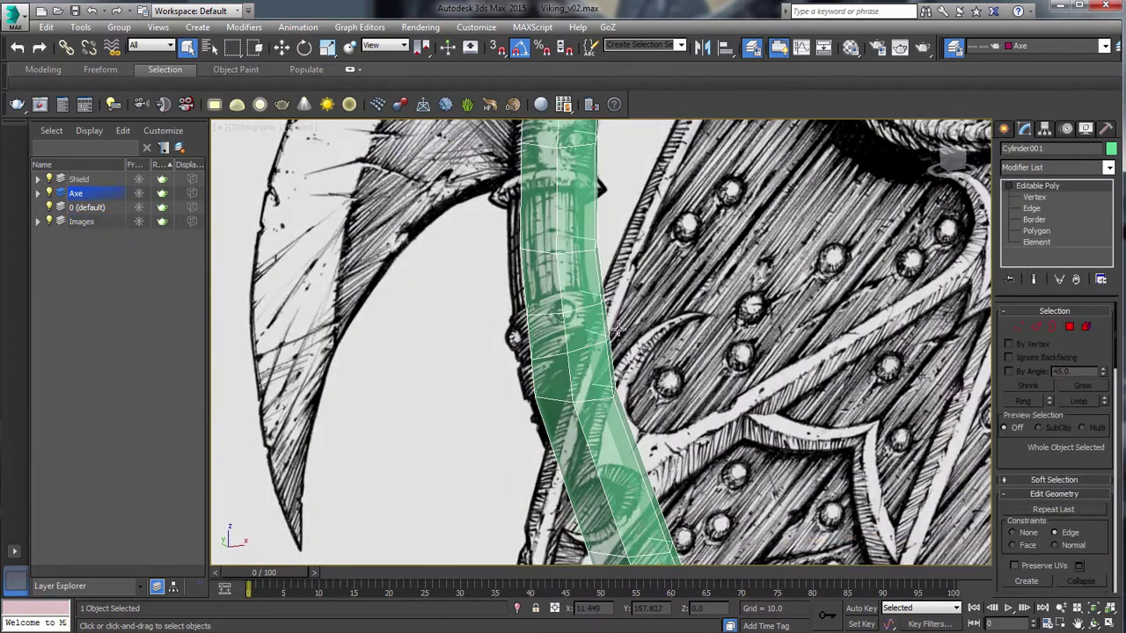
{"action": "left_click", "coordinate": [1067, 128]}
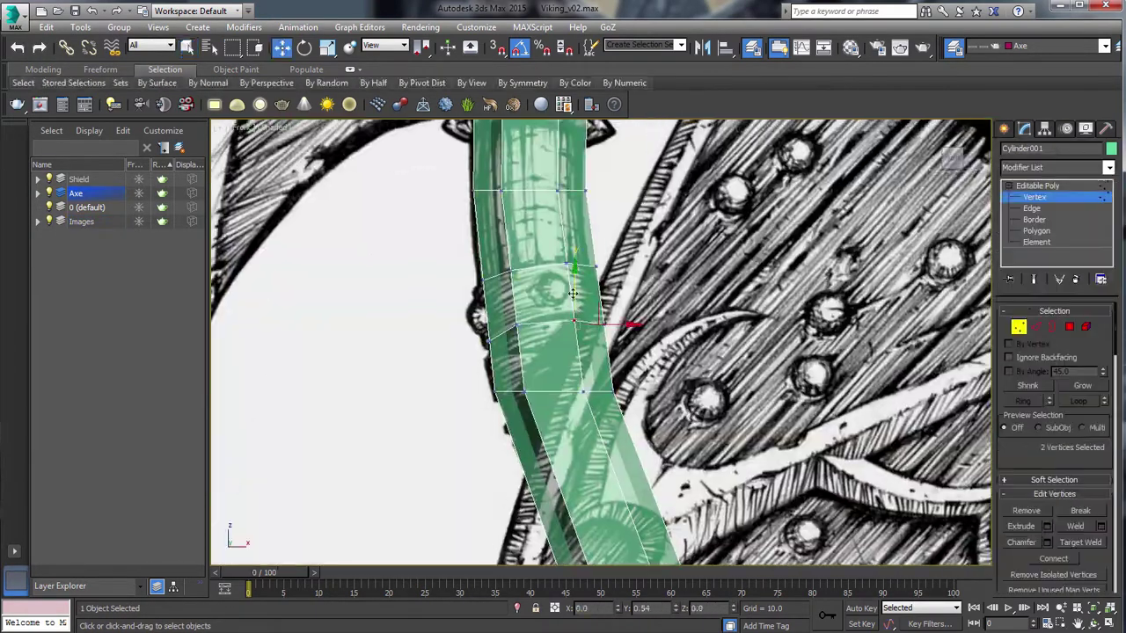
Step: Build the upper metal band from a clone of the handle and extend its open borders inward
{"action": "left_click", "coordinate": [46, 26]}
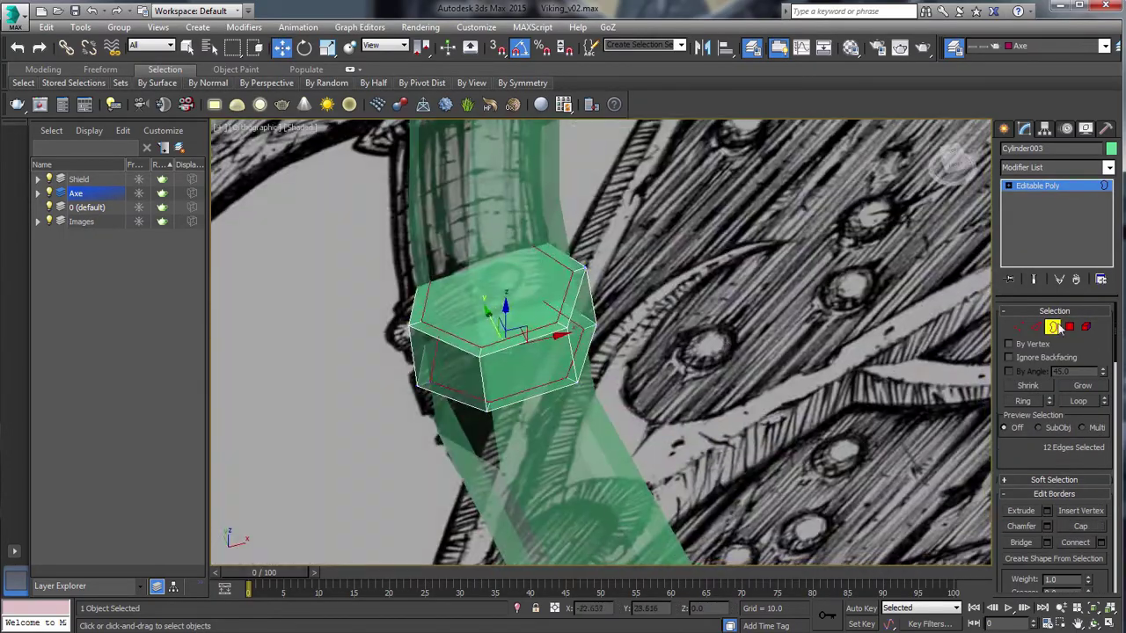
{"action": "key", "text": "1"}
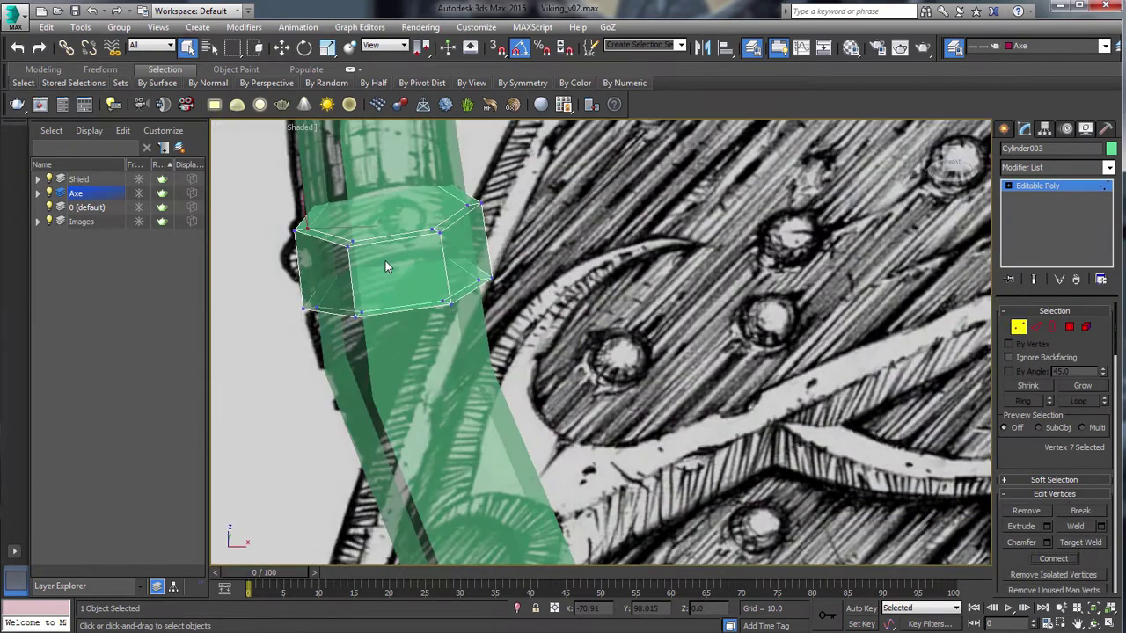
{"action": "key", "text": "2"}
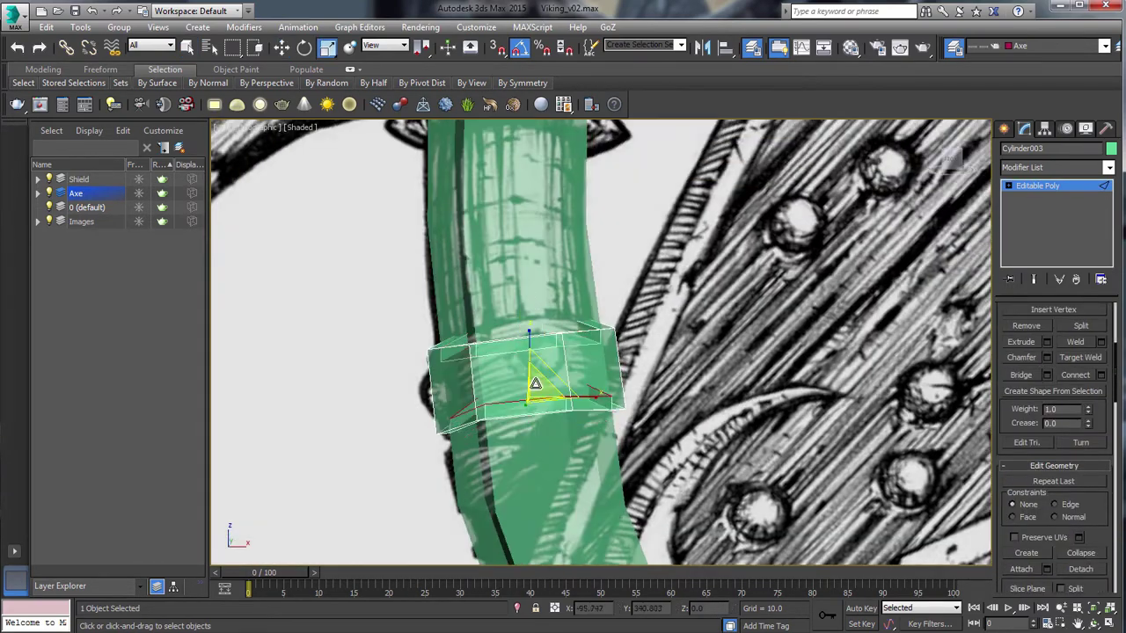
{"action": "key", "text": "3"}
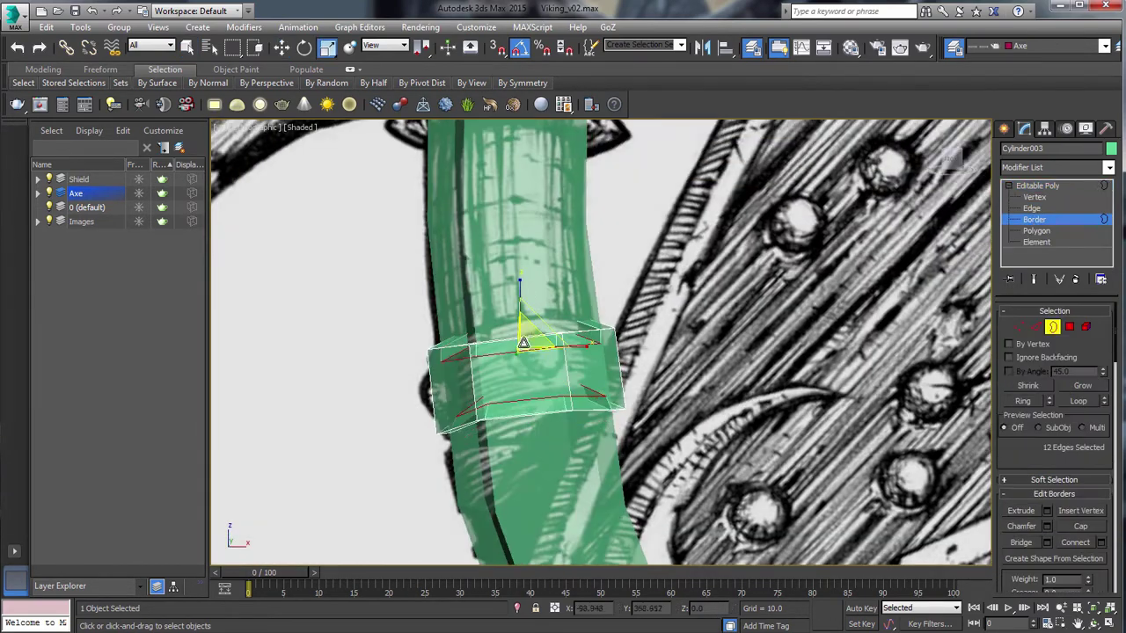
Step: Scale the open borders of the lower metal band inward toward the handle
{"action": "scroll", "coordinate": [1053, 468], "scroll_direction": "down", "scroll_amount": 5}
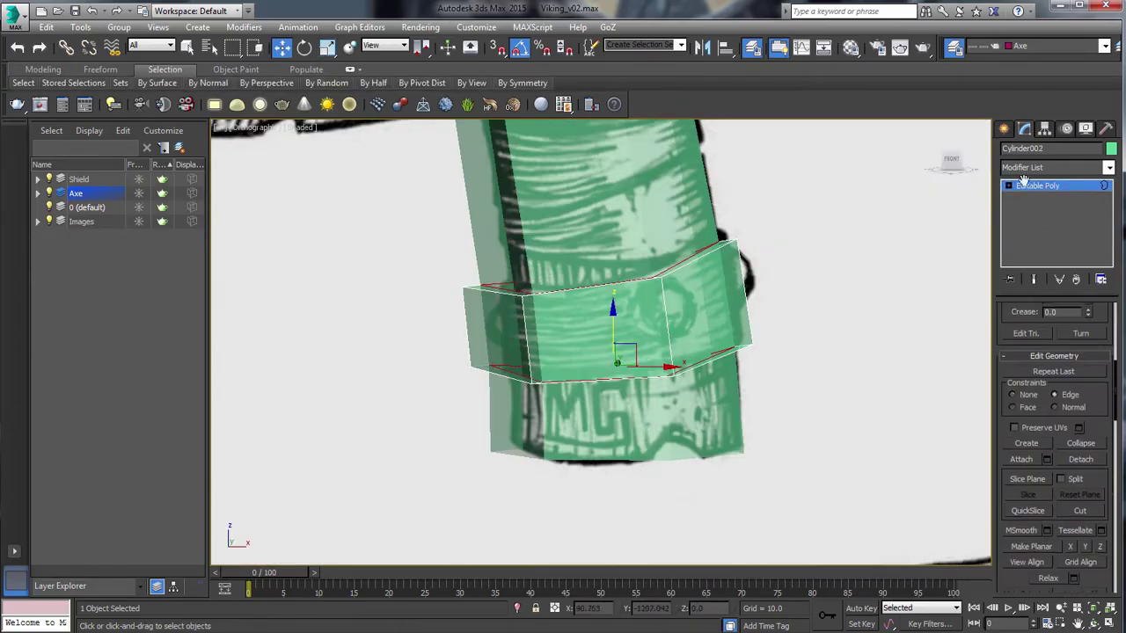
{"action": "key", "text": "r"}
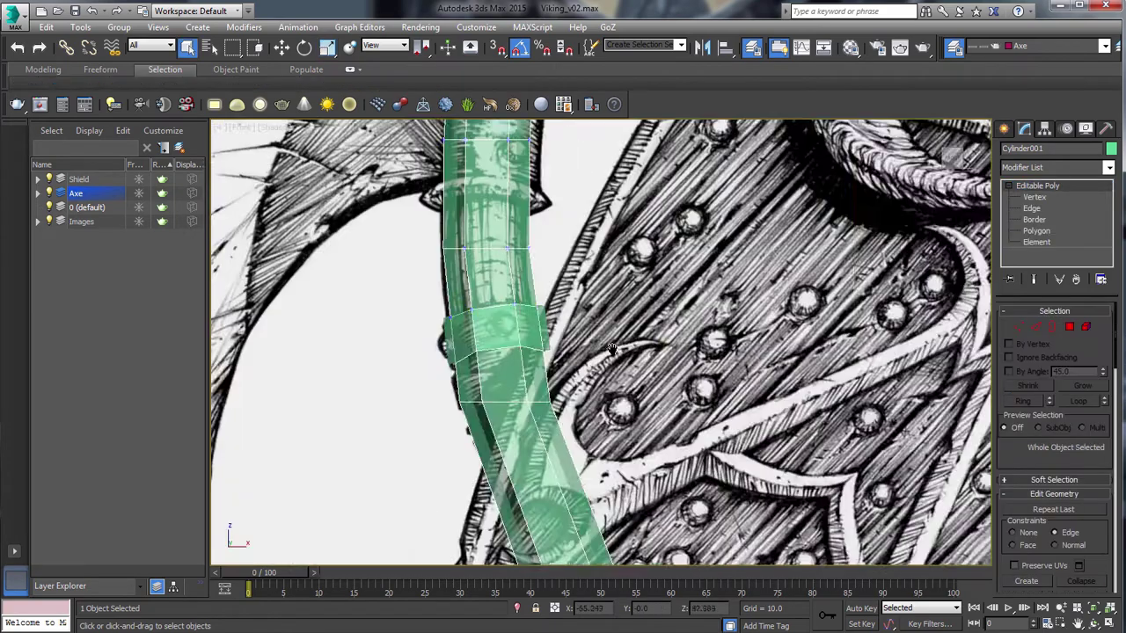
Step: Clone the handle's upper section for the axe head's collar and shift its vertex rows vertically to match the sketched collar
{"action": "key", "text": "w"}
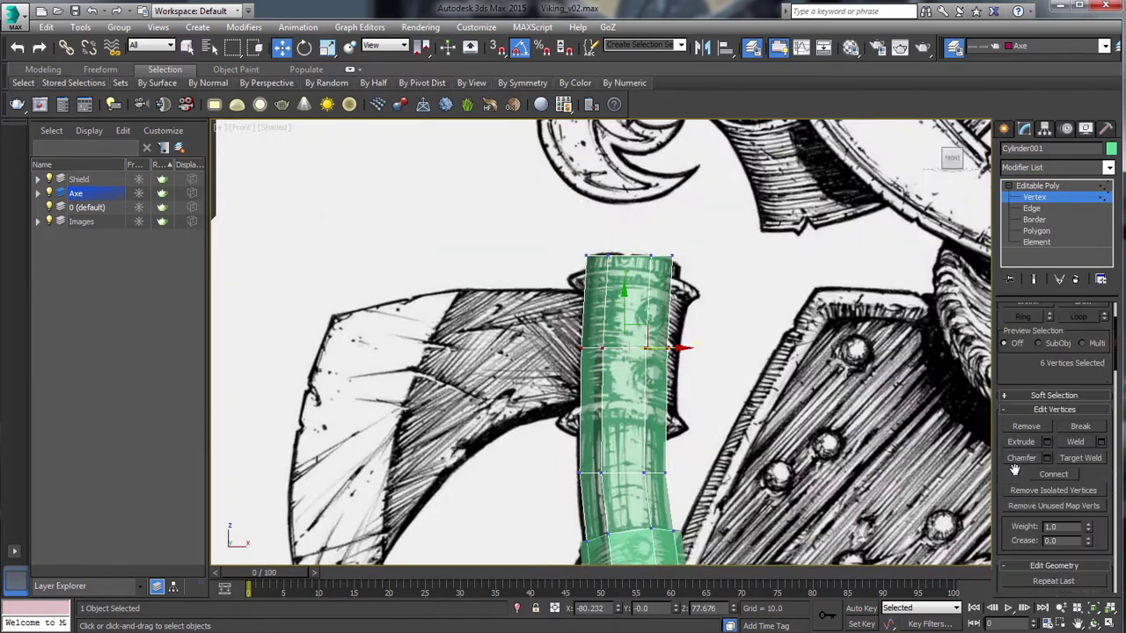
{"action": "left_click_drag", "start_coordinate": [563, 238], "coordinate": [695, 269]}
{"action": "left_click_drag", "start_coordinate": [563, 462], "coordinate": [658, 484]}
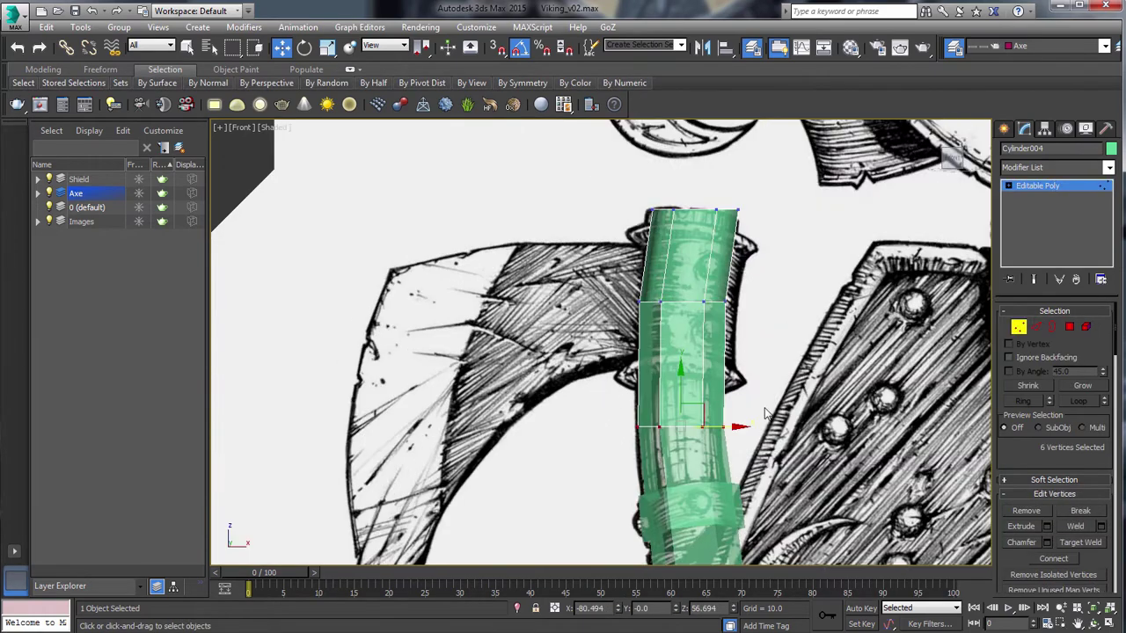
{"action": "left_click_drag", "start_coordinate": [682, 405], "coordinate": [678, 390]}
{"action": "left_click_drag", "start_coordinate": [679, 390], "coordinate": [679, 378]}
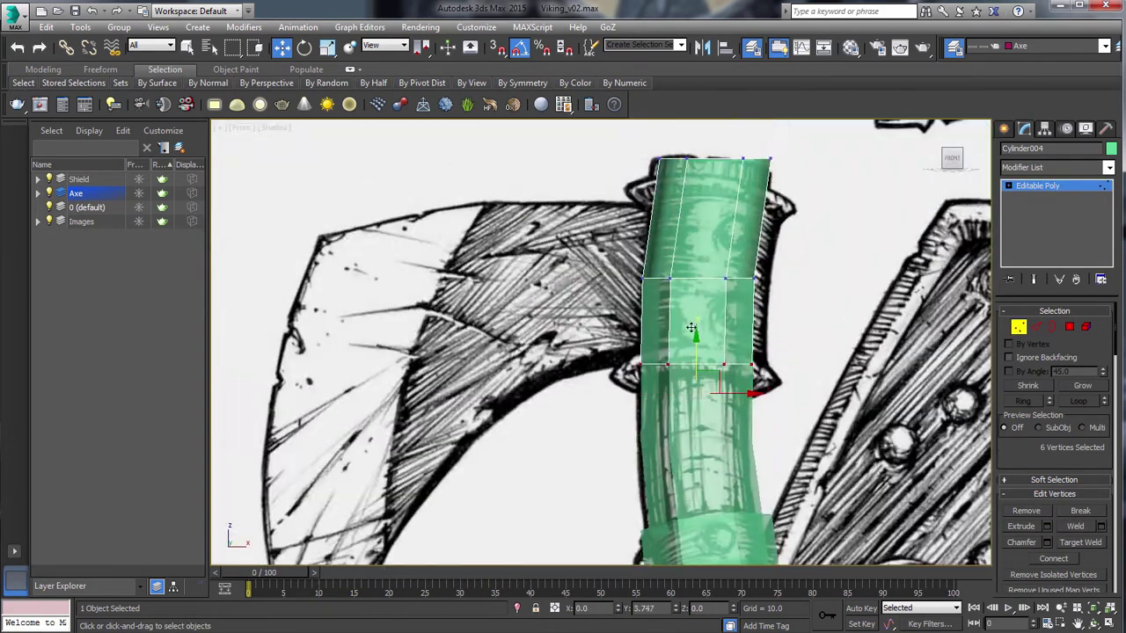
{"action": "left_click_drag", "start_coordinate": [692, 328], "coordinate": [692, 312]}
{"action": "left_click_drag", "start_coordinate": [629, 140], "coordinate": [788, 176]}
{"action": "left_click_drag", "start_coordinate": [716, 128], "coordinate": [716, 168]}
Step: Scale the cloned collar up to 121% and move its top and bottom vertex rows to the collar's borders
{"action": "key", "text": "r"}
{"action": "left_click_drag", "start_coordinate": [716, 263], "coordinate": [717, 243]}
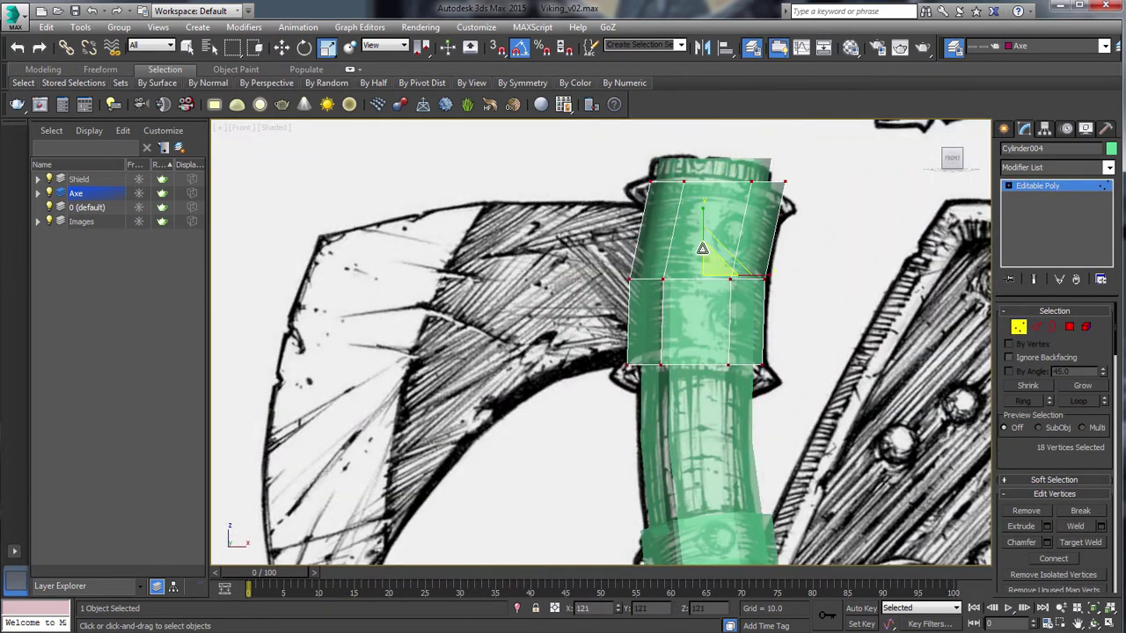
{"action": "key", "text": "w"}
{"action": "left_click_drag", "start_coordinate": [794, 211], "coordinate": [629, 167]}
{"action": "left_click_drag", "start_coordinate": [717, 141], "coordinate": [717, 160]}
{"action": "left_click_drag", "start_coordinate": [783, 383], "coordinate": [616, 351]}
{"action": "left_click_drag", "start_coordinate": [696, 321], "coordinate": [696, 306]}
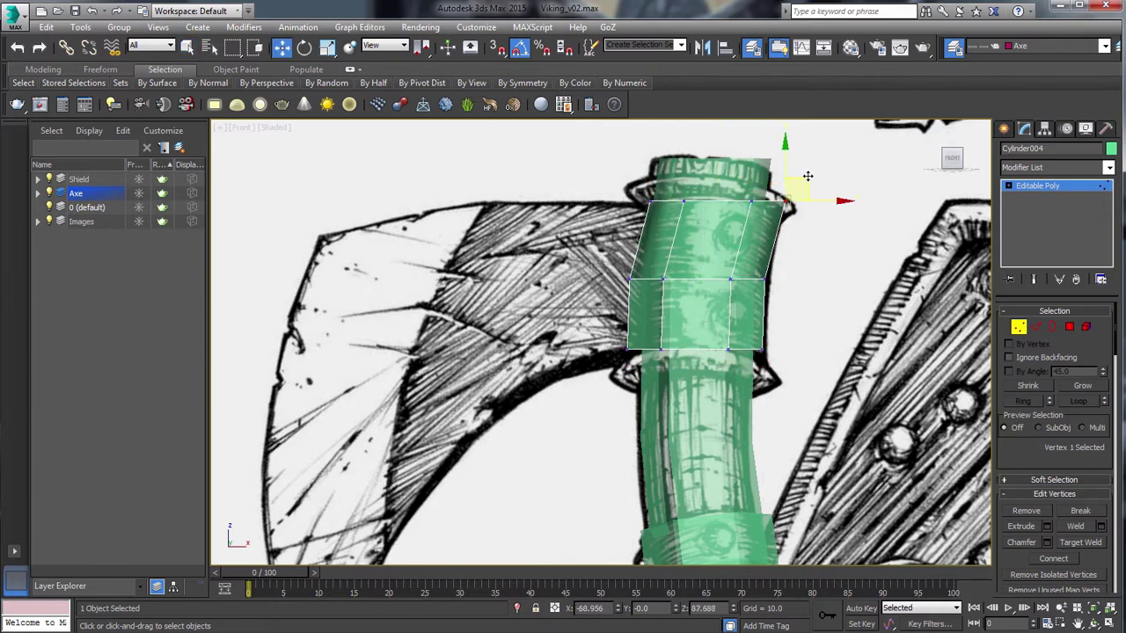
Step: Move individual vertices on the collar's top and bottom rows to follow the curved borders in the sketch
{"action": "left_click_drag", "start_coordinate": [808, 176], "coordinate": [799, 186]}
{"action": "left_click", "coordinate": [684, 200]}
{"action": "left_click_drag", "start_coordinate": [695, 188], "coordinate": [700, 185]}
{"action": "left_click", "coordinate": [762, 349]}
{"action": "left_click", "coordinate": [660, 349]}
{"action": "left_click_drag", "start_coordinate": [628, 350], "coordinate": [632, 354]}
{"action": "left_click", "coordinate": [762, 350]}
{"action": "left_click_drag", "start_coordinate": [763, 322], "coordinate": [763, 329]}
Step: Move the collar's middle front vertices to bend that row along the sketched axe head
{"action": "scroll", "coordinate": [704, 309], "scroll_direction": "down", "scroll_amount": 3}
{"action": "middle_click_drag", "start_coordinate": [704, 310], "coordinate": [746, 304], "text": "alt"}
{"action": "key", "text": "f"}
{"action": "scroll", "coordinate": [669, 372], "scroll_direction": "up", "scroll_amount": 3}
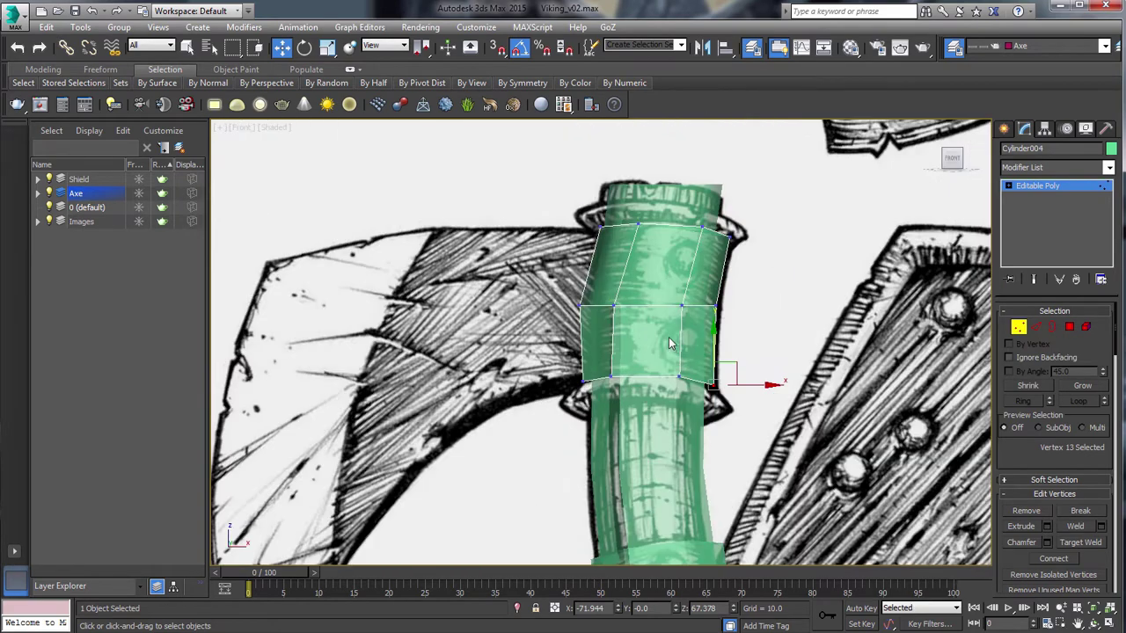
{"action": "left_click_drag", "start_coordinate": [638, 403], "coordinate": [609, 345]}
{"action": "left_click_drag", "start_coordinate": [684, 328], "coordinate": [696, 326]}
{"action": "left_click_drag", "start_coordinate": [648, 254], "coordinate": [648, 248]}
{"action": "scroll", "coordinate": [644, 294], "scroll_direction": "down", "scroll_amount": 3}
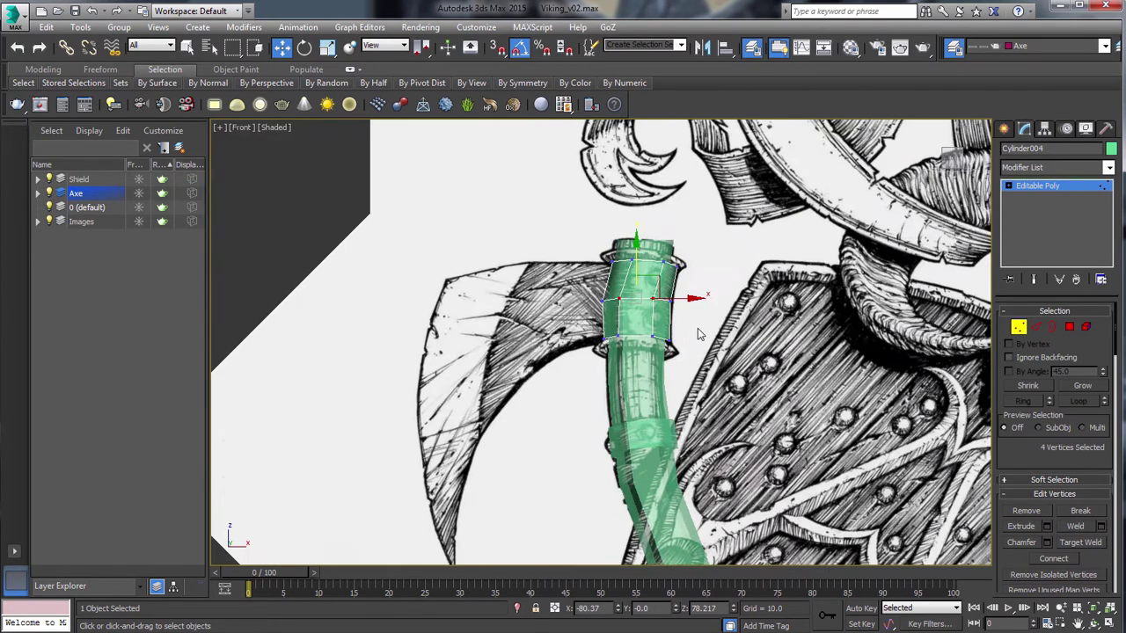
Step: Cut a lengthwise edge through the collar's side faces where the blade begins
{"action": "left_click", "coordinate": [1036, 327]}
{"action": "middle_click_drag", "start_coordinate": [722, 360], "coordinate": [959, 395], "text": "alt"}
{"action": "scroll", "coordinate": [1065, 543], "scroll_direction": "down", "scroll_amount": 5}
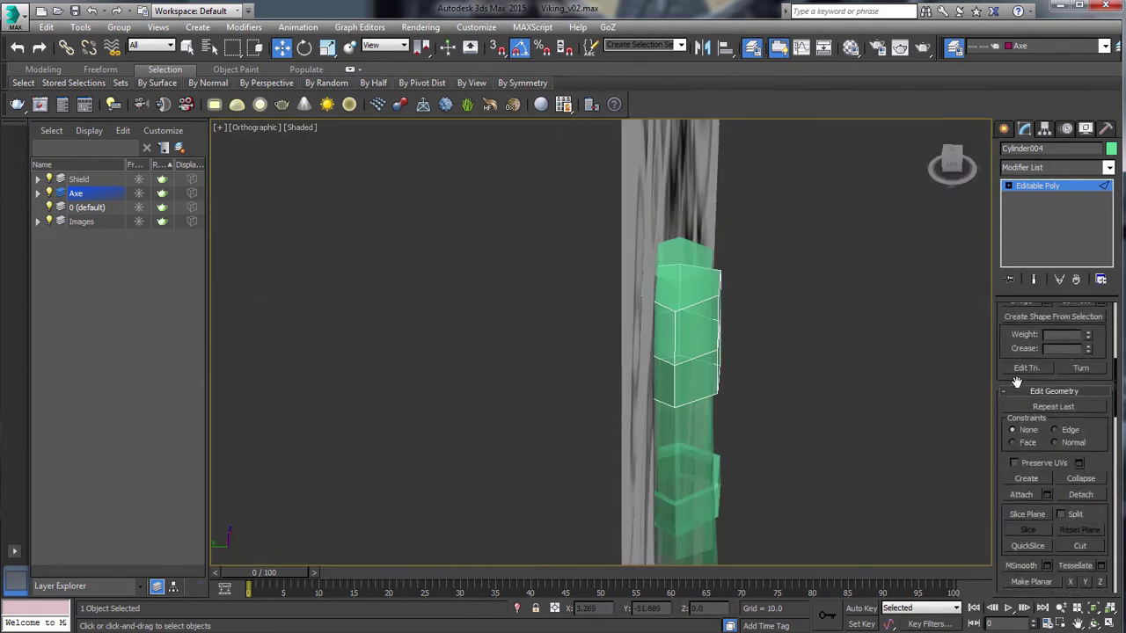
{"action": "left_click", "coordinate": [700, 302]}
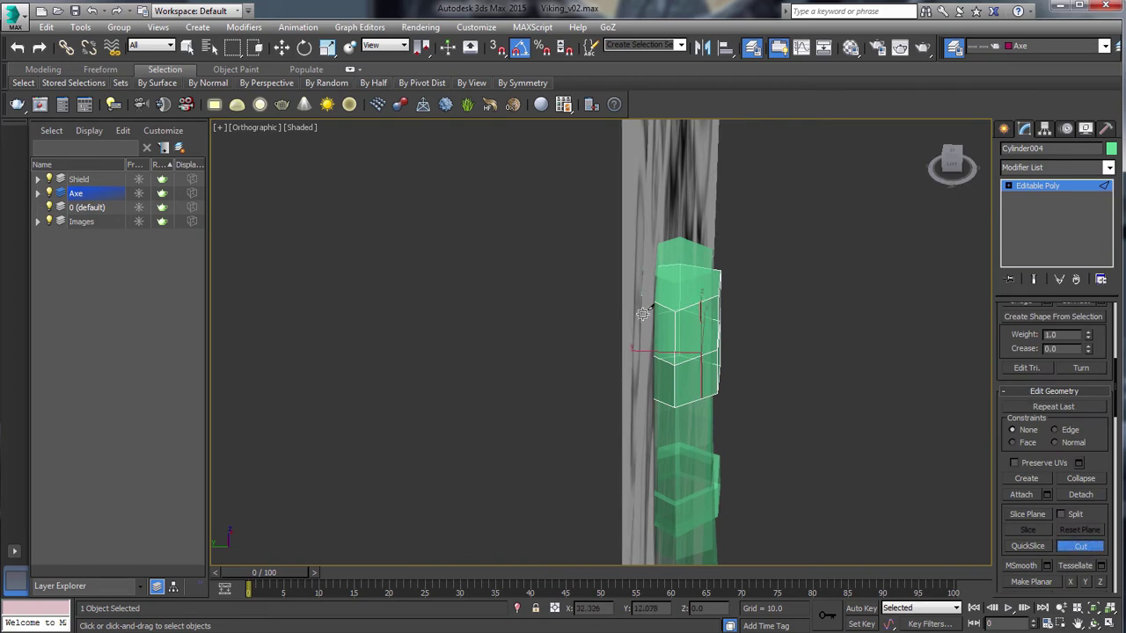
{"action": "middle_click_drag", "start_coordinate": [753, 405], "coordinate": [656, 451], "text": "alt"}
Step: Delete the collar's back-half polygons in the top view, leaving the front half for mirroring
{"action": "key", "text": "v"}
{"action": "left_click", "coordinate": [674, 489]}
{"action": "scroll", "coordinate": [675, 475], "scroll_direction": "down", "scroll_amount": 6}
{"action": "key", "text": "4"}
{"action": "left_click_drag", "start_coordinate": [540, 289], "coordinate": [731, 350]}
{"action": "left_click_drag", "start_coordinate": [762, 469], "coordinate": [563, 411], "text": "alt"}
{"action": "key", "text": "Delete"}
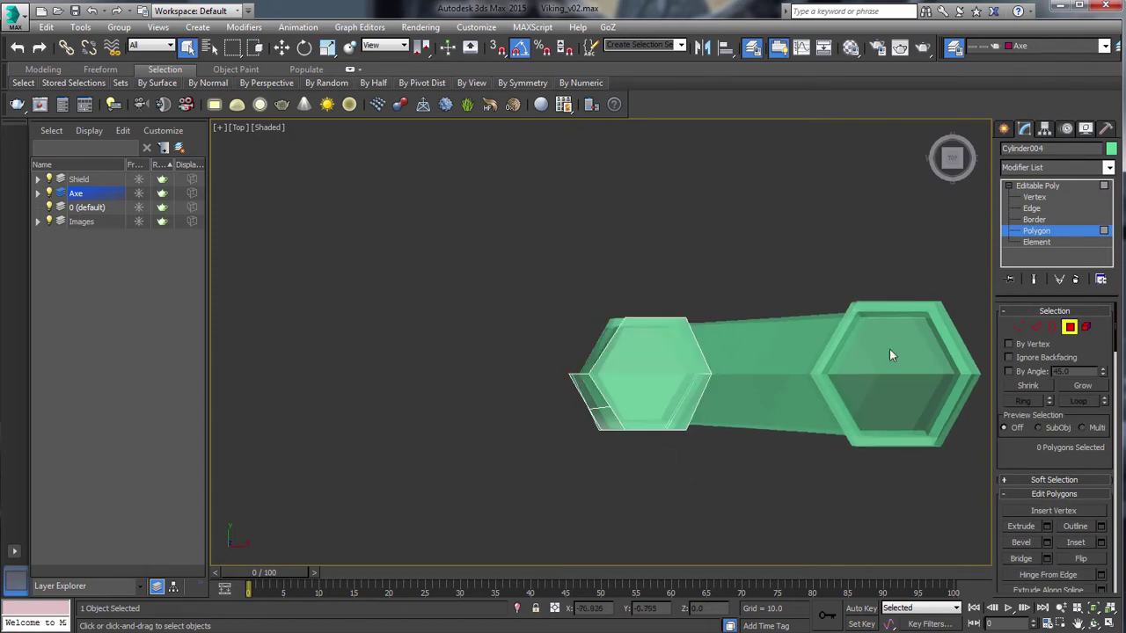
Step: Delete the collar's end cap and the remaining side polygons beyond the cut edge
{"action": "left_click", "coordinate": [1019, 326]}
{"action": "key", "text": "4"}
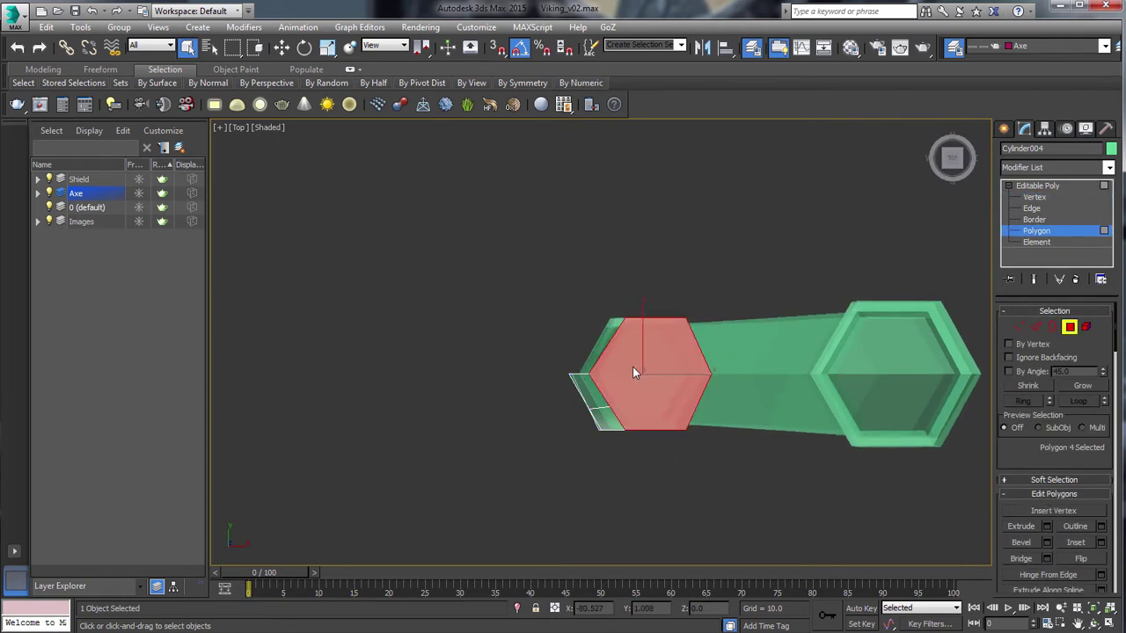
{"action": "mouse_move", "coordinate": [588, 376]}
{"action": "middle_mouse_down", "text": "alt"}
{"action": "mouse_move", "coordinate": [615, 277]}
{"action": "mouse_move", "coordinate": [581, 431]}
{"action": "middle_mouse_up", "text": "alt"}
{"action": "left_click", "coordinate": [581, 431], "text": "ctrl"}
{"action": "key", "text": "Delete"}
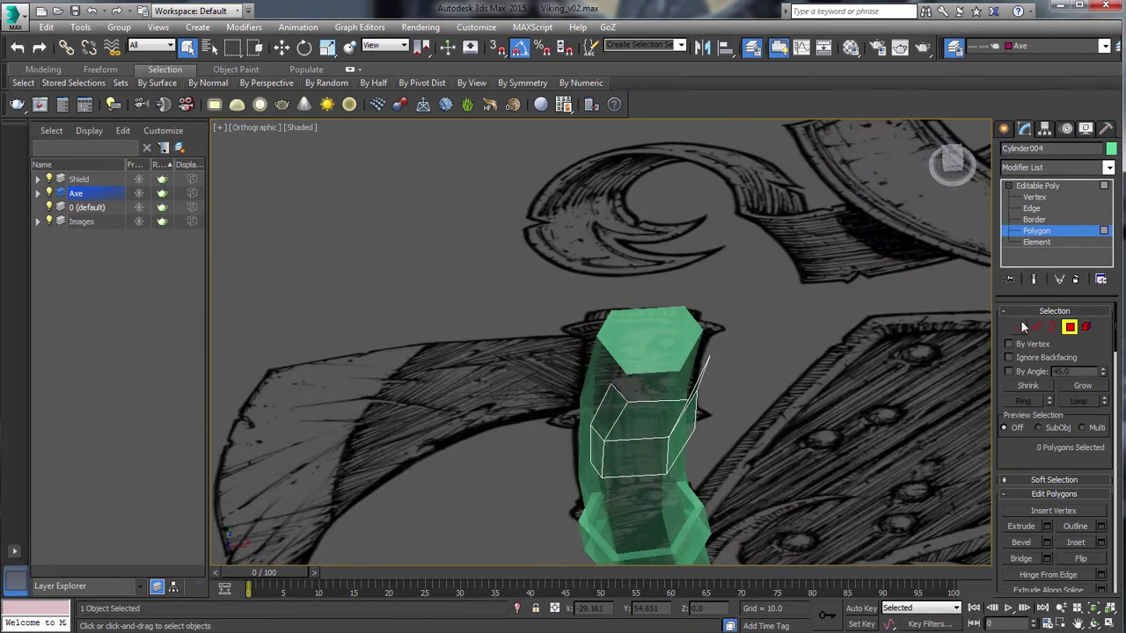
Step: Extend the two open edges on the collar's blade side outward, flatten them along Y and position the new strip
{"action": "left_click", "coordinate": [1021, 326]}
{"action": "left_click", "coordinate": [1037, 326]}
{"action": "key", "text": "v"}
{"action": "left_click", "coordinate": [627, 432]}
{"action": "middle_click_drag", "start_coordinate": [627, 431], "coordinate": [627, 398]}
{"action": "key", "text": "z"}
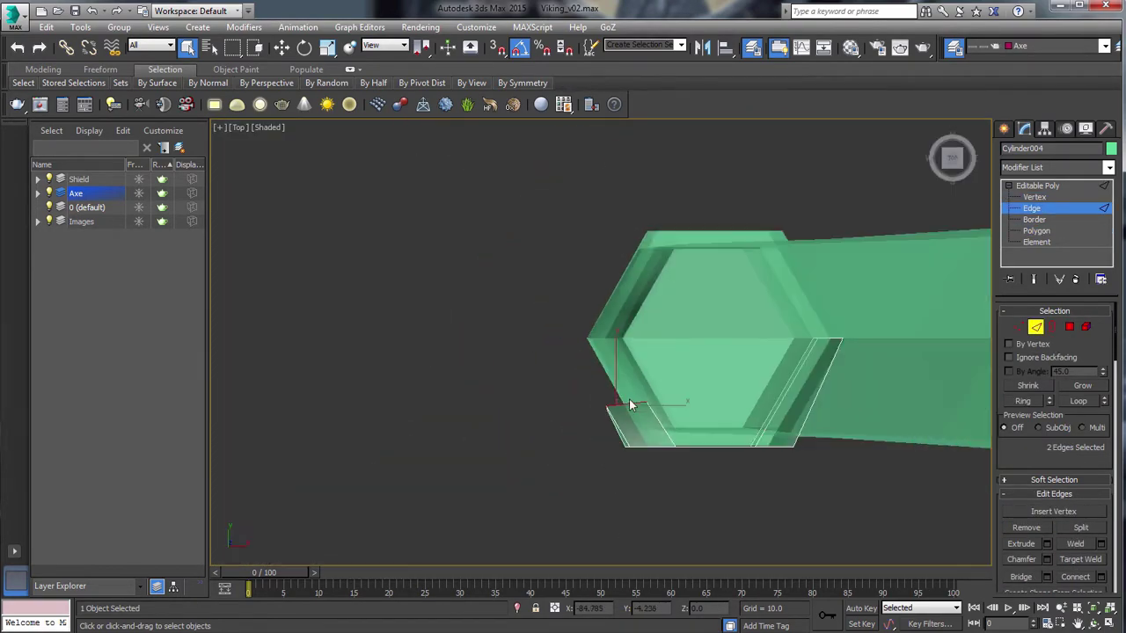
{"action": "key", "text": "w"}
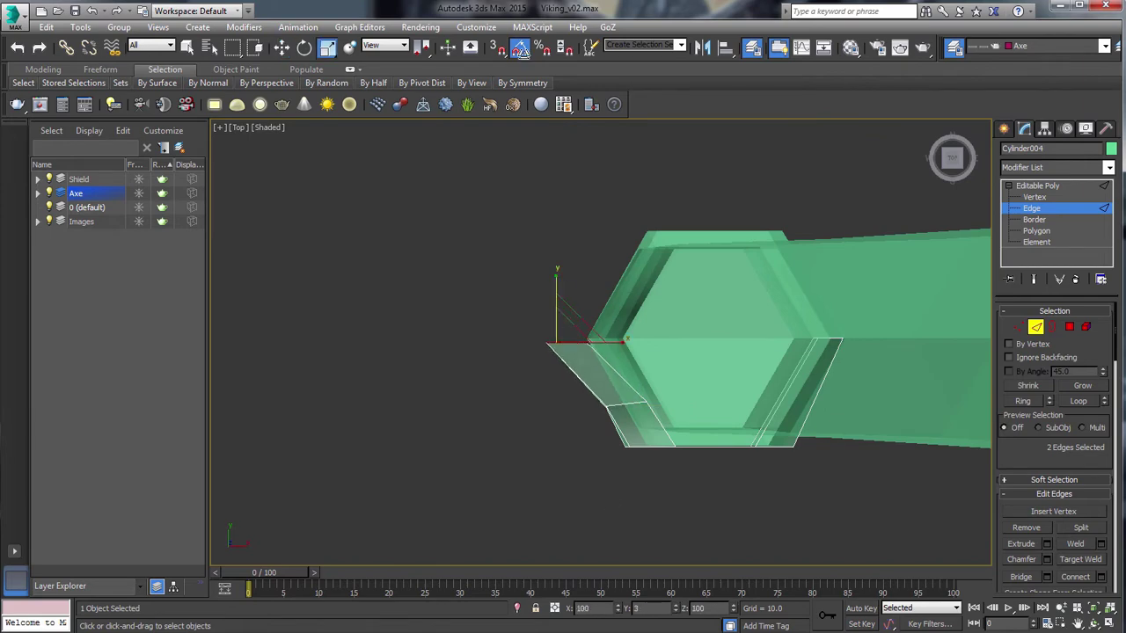
{"action": "key", "text": "w"}
{"action": "left_click_drag", "start_coordinate": [557, 303], "coordinate": [568, 322]}
{"action": "right_click", "coordinate": [568, 322]}
{"action": "left_click", "coordinate": [577, 337]}
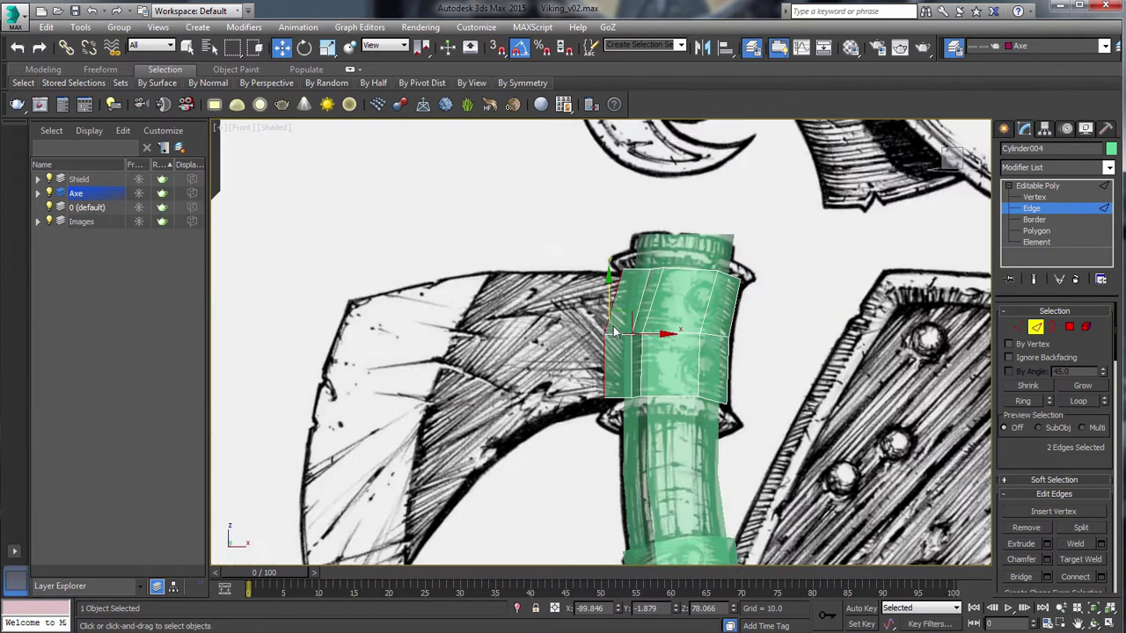
Step: Extend the open edges further along the blade's neck and adjust the new vertices in front and top views
{"action": "left_click_drag", "start_coordinate": [649, 337], "coordinate": [554, 324], "text": "shift"}
{"action": "key", "text": "1"}
{"action": "middle_click_drag", "start_coordinate": [550, 322], "coordinate": [567, 258]}
{"action": "key", "text": "v"}
{"action": "left_click", "coordinate": [694, 288]}
{"action": "scroll", "coordinate": [645, 295], "scroll_direction": "down", "scroll_amount": 3}
{"action": "left_click_drag", "start_coordinate": [658, 299], "coordinate": [681, 290]}
{"action": "mouse_move", "coordinate": [681, 291]}
{"action": "middle_mouse_down", "text": "alt"}
{"action": "mouse_move", "coordinate": [691, 285]}
{"action": "mouse_move", "coordinate": [679, 303]}
{"action": "middle_mouse_up", "text": "alt"}
{"action": "key", "text": "v"}
{"action": "left_click", "coordinate": [704, 347]}
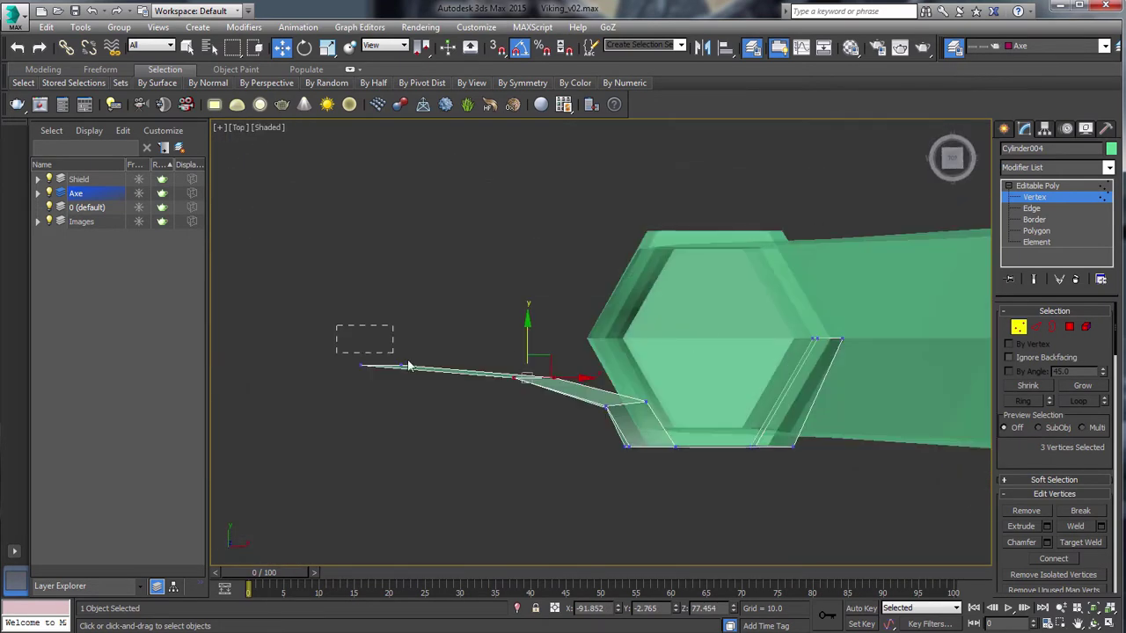
{"action": "left_click_drag", "start_coordinate": [453, 330], "coordinate": [457, 337]}
{"action": "left_click_drag", "start_coordinate": [342, 343], "coordinate": [423, 396]}
Step: Extend the blade by another edge strip and fit its outer vertices to the sketched border of the sharpened area
{"action": "key", "text": "f"}
{"action": "scroll", "coordinate": [687, 225], "scroll_direction": "down", "scroll_amount": 2}
{"action": "key", "text": "2"}
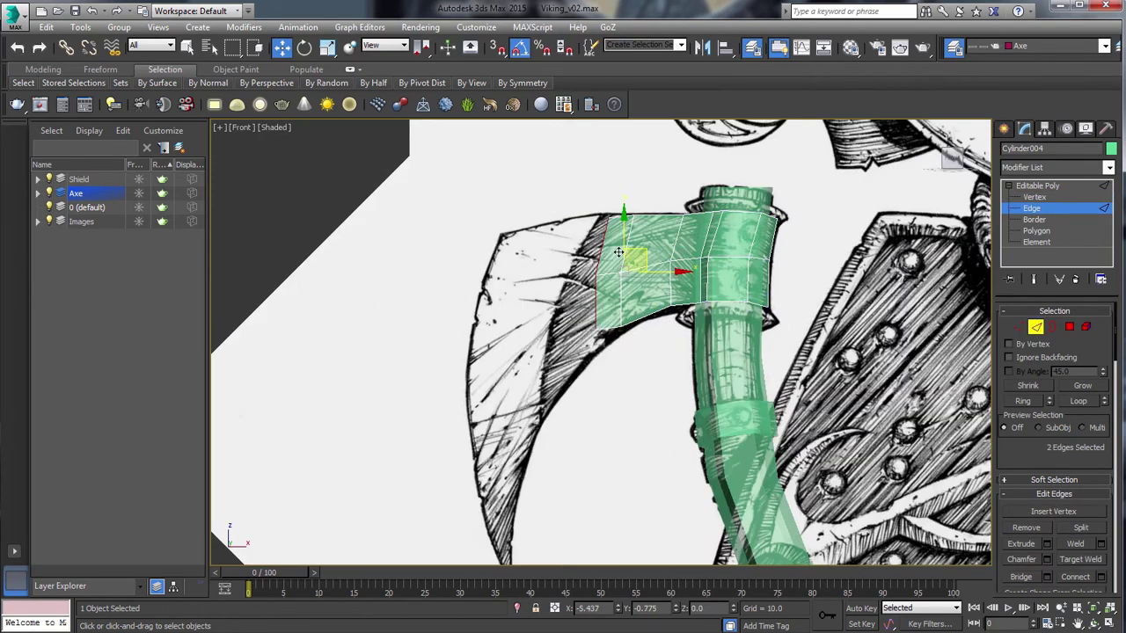
{"action": "key", "text": "1"}
{"action": "left_click", "coordinate": [585, 272]}
{"action": "left_click_drag", "start_coordinate": [603, 258], "coordinate": [585, 266]}
{"action": "left_click", "coordinate": [584, 326]}
{"action": "left_click_drag", "start_coordinate": [605, 321], "coordinate": [568, 403]}
{"action": "left_click_drag", "start_coordinate": [566, 280], "coordinate": [556, 303]}
{"action": "left_click", "coordinate": [597, 214]}
{"action": "middle_click_drag", "start_coordinate": [593, 311], "coordinate": [627, 324]}
{"action": "left_click_drag", "start_coordinate": [644, 214], "coordinate": [568, 440]}
{"action": "key", "text": "v"}
{"action": "left_click", "coordinate": [586, 461]}
{"action": "key", "text": "f"}
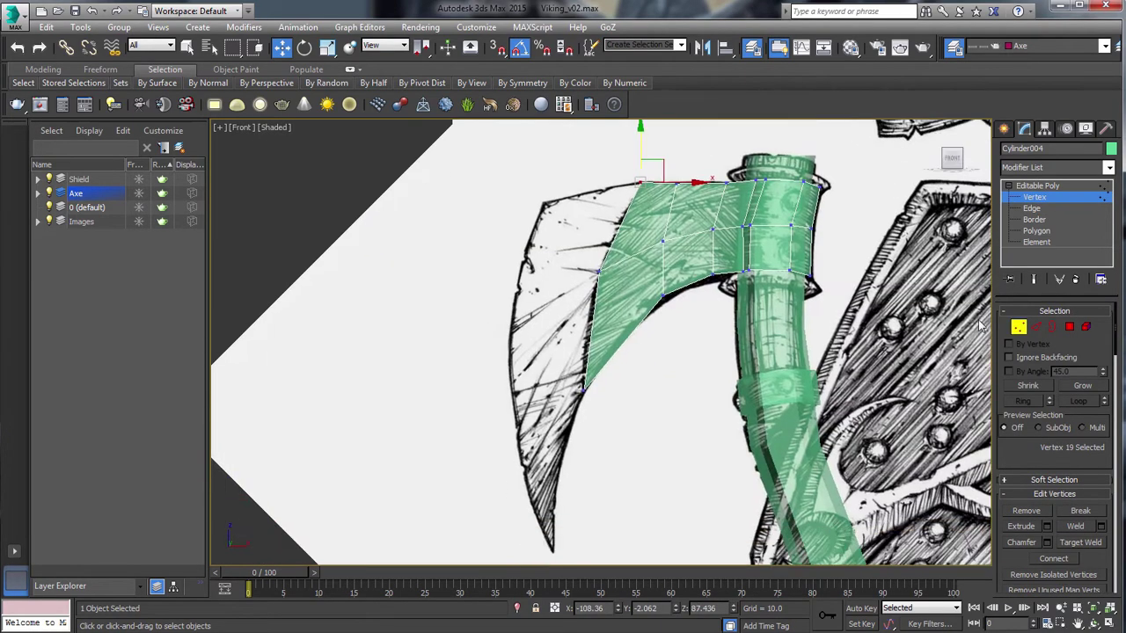
Step: Extend the outer edges to the blade's cutting edge and move the vertices onto the sketched outline
{"action": "key", "text": "2"}
{"action": "key", "text": "1"}
{"action": "left_click_drag", "start_coordinate": [503, 291], "coordinate": [516, 297]}
{"action": "left_click_drag", "start_coordinate": [466, 384], "coordinate": [503, 432]}
{"action": "left_click_drag", "start_coordinate": [489, 409], "coordinate": [513, 415]}
{"action": "left_click_drag", "start_coordinate": [533, 272], "coordinate": [530, 292]}
{"action": "left_click_drag", "start_coordinate": [600, 273], "coordinate": [601, 266]}
{"action": "left_click_drag", "start_coordinate": [676, 183], "coordinate": [693, 163]}
Step: Move the blade's outermost vertices toward the centre line in the top view
{"action": "key", "text": "2"}
{"action": "key", "text": "t"}
{"action": "middle_click_drag", "start_coordinate": [619, 418], "coordinate": [796, 322]}
{"action": "scroll", "coordinate": [628, 319], "scroll_direction": "down", "scroll_amount": 2}
{"action": "key", "text": "1"}
{"action": "left_click_drag", "start_coordinate": [480, 310], "coordinate": [395, 355]}
{"action": "left_click_drag", "start_coordinate": [432, 310], "coordinate": [432, 299]}
Step: Extend the blade's lower edge downward, narrow it by scaling and fit its vertices to the sketched outline
{"action": "key", "text": "f"}
{"action": "left_click", "coordinate": [1038, 326]}
{"action": "scroll", "coordinate": [556, 259], "scroll_direction": "down", "scroll_amount": 2}
{"action": "left_click_drag", "start_coordinate": [566, 291], "coordinate": [564, 340], "text": "shift"}
{"action": "key", "text": "r"}
{"action": "left_click_drag", "start_coordinate": [619, 342], "coordinate": [591, 349]}
{"action": "scroll", "coordinate": [594, 372], "scroll_direction": "up", "scroll_amount": 2}
{"action": "key", "text": "1"}
{"action": "key", "text": "w"}
{"action": "left_click", "coordinate": [554, 310]}
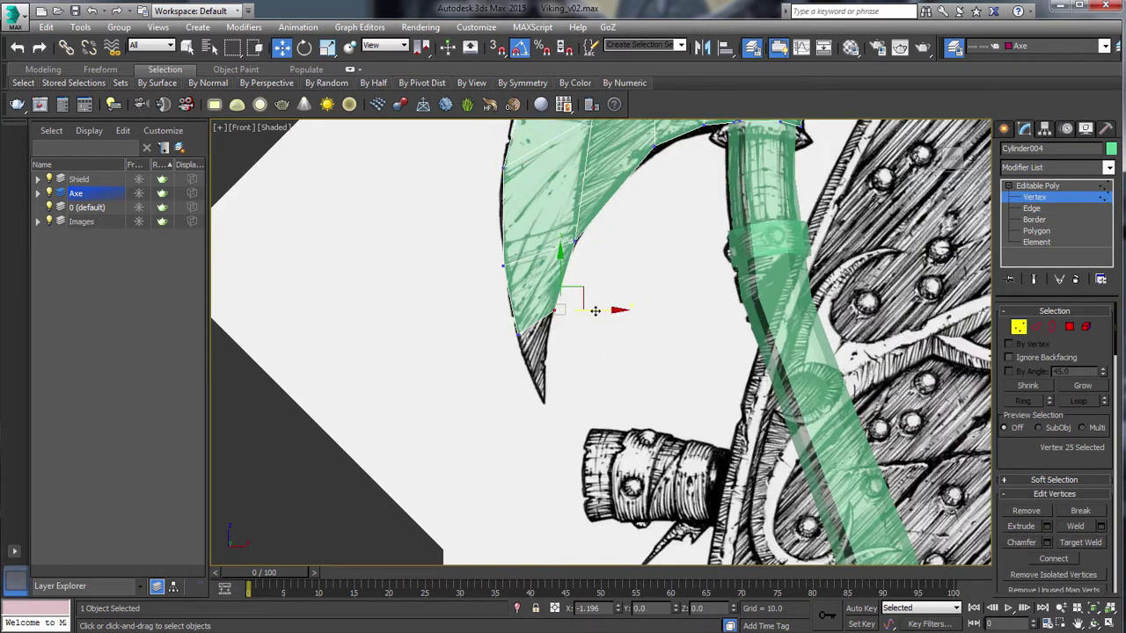
Step: Extend the lower edge to the blade's pointed end and shape its vertices to the tip
{"action": "scroll", "coordinate": [651, 317], "scroll_direction": "down", "scroll_amount": 2}
{"action": "scroll", "coordinate": [658, 320], "scroll_direction": "up", "scroll_amount": 3}
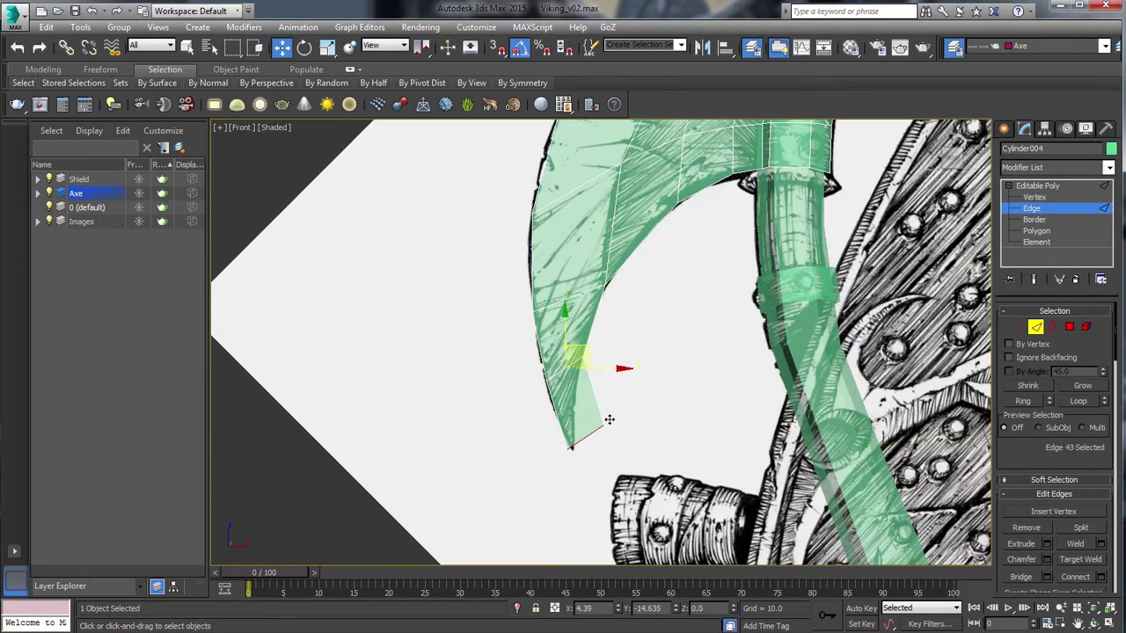
{"action": "left_click", "coordinate": [570, 445]}
{"action": "left_click", "coordinate": [567, 448]}
{"action": "middle_click_drag", "start_coordinate": [645, 316], "coordinate": [651, 419]}
{"action": "left_click_drag", "start_coordinate": [538, 416], "coordinate": [535, 398]}
{"action": "middle_click_drag", "start_coordinate": [608, 444], "coordinate": [603, 409]}
{"action": "left_click", "coordinate": [550, 452]}
Step: Flatten the six cutting-edge vertices into one line by scaling them along Y in the top view
{"action": "key", "text": "v"}
{"action": "key", "text": "k"}
{"action": "left_click", "coordinate": [620, 503]}
{"action": "left_click_drag", "start_coordinate": [387, 291], "coordinate": [631, 437]}
{"action": "key", "text": "f"}
{"action": "key", "text": "t"}
{"action": "key", "text": "r"}
{"action": "left_click_drag", "start_coordinate": [506, 290], "coordinate": [508, 352]}
{"action": "scroll", "coordinate": [598, 351], "scroll_direction": "up", "scroll_amount": 2}
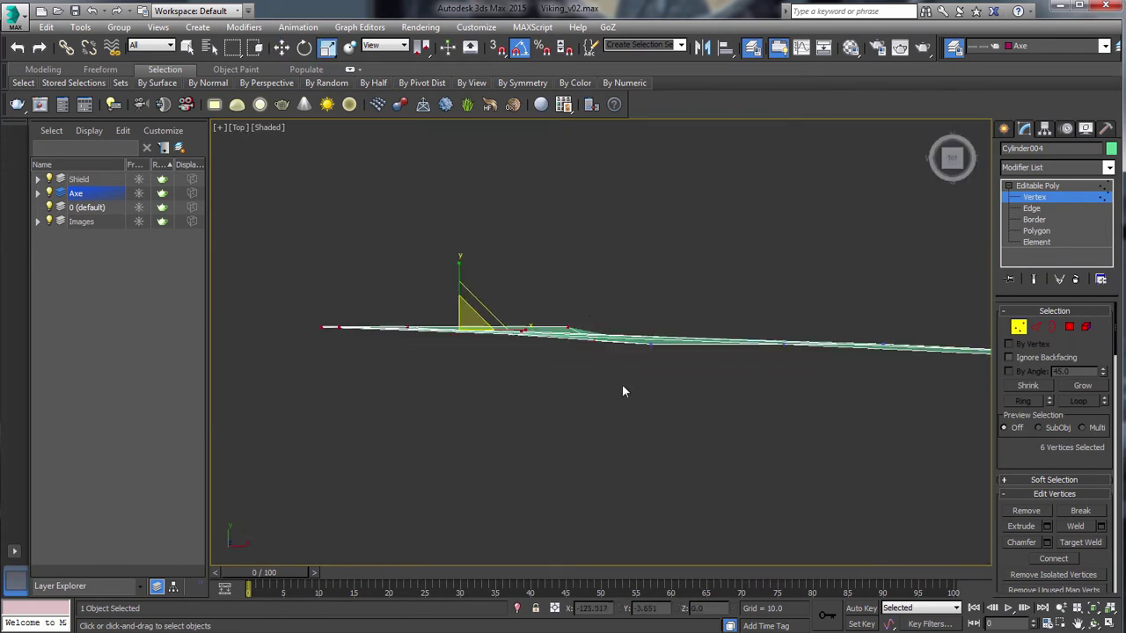
Step: Nudge the vertices behind the cutting edge along Y to even out the blade's thickness
{"action": "key", "text": "w"}
{"action": "left_click", "coordinate": [651, 344]}
{"action": "left_click_drag", "start_coordinate": [650, 318], "coordinate": [650, 313]}
{"action": "left_click", "coordinate": [568, 337]}
{"action": "scroll", "coordinate": [566, 352], "scroll_direction": "down", "scroll_amount": 2}
Step: Mirror the half axe head with a Symmetry modifier and show the end result while editing its vertices
{"action": "left_click", "coordinate": [1038, 186]}
{"action": "left_click", "coordinate": [1100, 279]}
{"action": "left_click", "coordinate": [1110, 307]}
{"action": "left_click", "coordinate": [1082, 204]}
{"action": "left_click", "coordinate": [1047, 406]}
{"action": "left_click", "coordinate": [1028, 421]}
{"action": "left_click", "coordinate": [1035, 278]}
{"action": "left_click", "coordinate": [1034, 350]}
Step: Move the blade's inner and cutting-edge vertices along Y to refine the mirrored blade's thickness
{"action": "scroll", "coordinate": [639, 342], "scroll_direction": "up", "scroll_amount": 2}
{"action": "left_click", "coordinate": [591, 352]}
{"action": "left_click_drag", "start_coordinate": [593, 316], "coordinate": [593, 312]}
{"action": "left_click_drag", "start_coordinate": [521, 361], "coordinate": [459, 336]}
{"action": "left_click_drag", "start_coordinate": [484, 320], "coordinate": [484, 314]}
{"action": "left_click_drag", "start_coordinate": [382, 390], "coordinate": [279, 329]}
{"action": "middle_click_drag", "start_coordinate": [278, 329], "coordinate": [400, 449], "text": "alt"}
{"action": "left_click_drag", "start_coordinate": [417, 401], "coordinate": [376, 365]}
{"action": "middle_click_drag", "start_coordinate": [377, 364], "coordinate": [669, 325], "text": "alt"}
{"action": "scroll", "coordinate": [520, 255], "scroll_direction": "up", "scroll_amount": 3}
Step: Collapse the axe head's modifier stack into an Editable Poly
{"action": "key", "text": "q"}
{"action": "left_click", "coordinate": [520, 255]}
{"action": "key", "text": "w"}
{"action": "scroll", "coordinate": [540, 319], "scroll_direction": "up", "scroll_amount": 3}
{"action": "left_click", "coordinate": [540, 319]}
{"action": "key", "text": "f"}
{"action": "right_click", "coordinate": [669, 326]}
{"action": "left_click", "coordinate": [792, 519]}
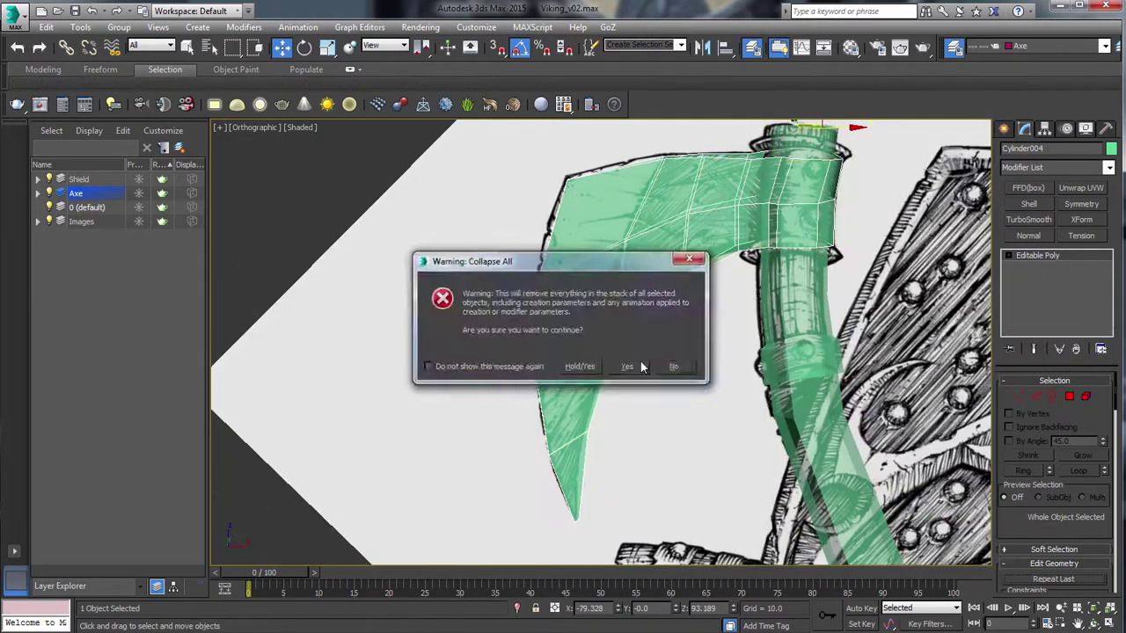
Step: Select the open edges along both halves of the axe head's top and bridge them to close the gap
{"action": "key", "text": "2"}
{"action": "middle_click_drag", "start_coordinate": [651, 264], "coordinate": [650, 334], "text": "alt"}
{"action": "scroll", "coordinate": [650, 334], "scroll_direction": "up", "scroll_amount": 3}
{"action": "left_click_drag", "start_coordinate": [616, 338], "coordinate": [650, 297]}
{"action": "middle_click_drag", "start_coordinate": [649, 300], "coordinate": [748, 321], "text": "alt"}
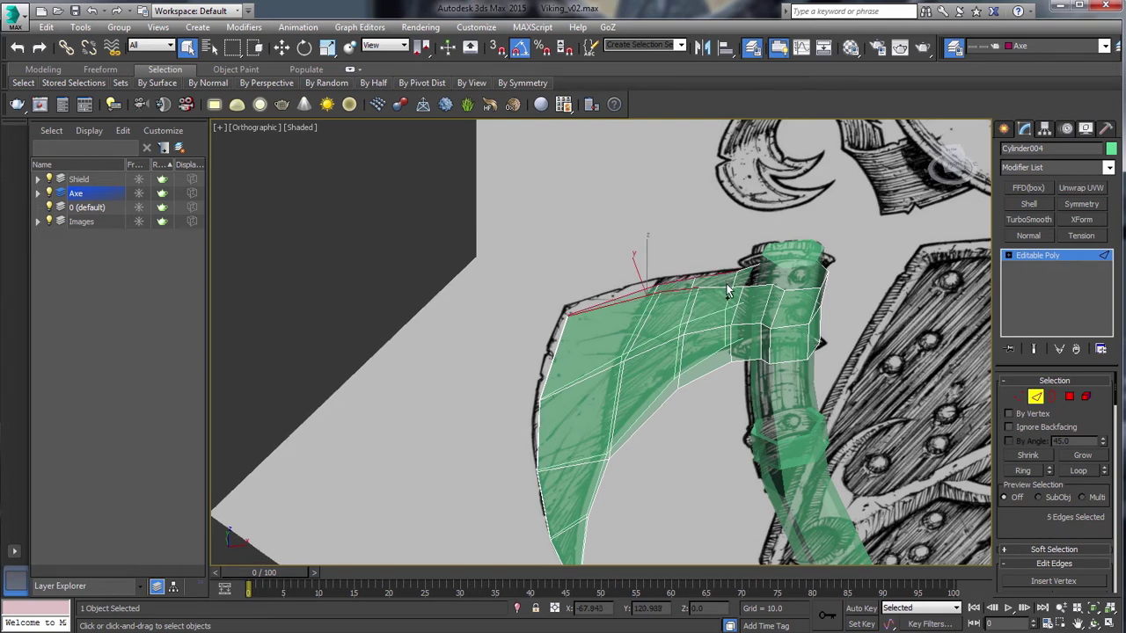
{"action": "scroll", "coordinate": [748, 265], "scroll_direction": "up", "scroll_amount": 4}
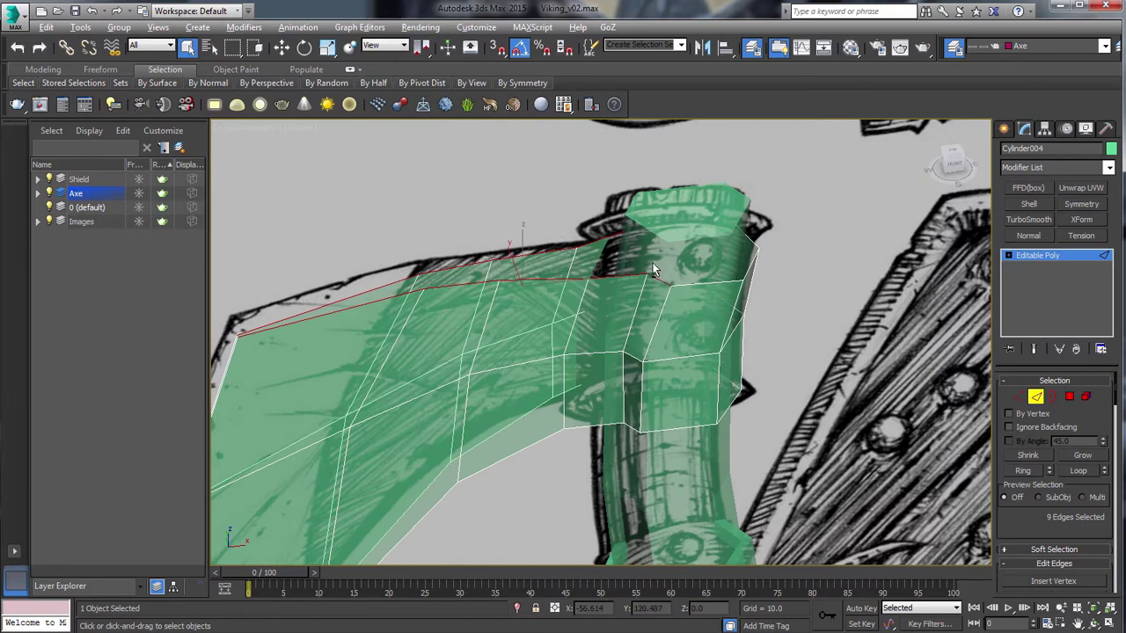
{"action": "middle_click_drag", "start_coordinate": [653, 269], "coordinate": [748, 278], "text": "alt"}
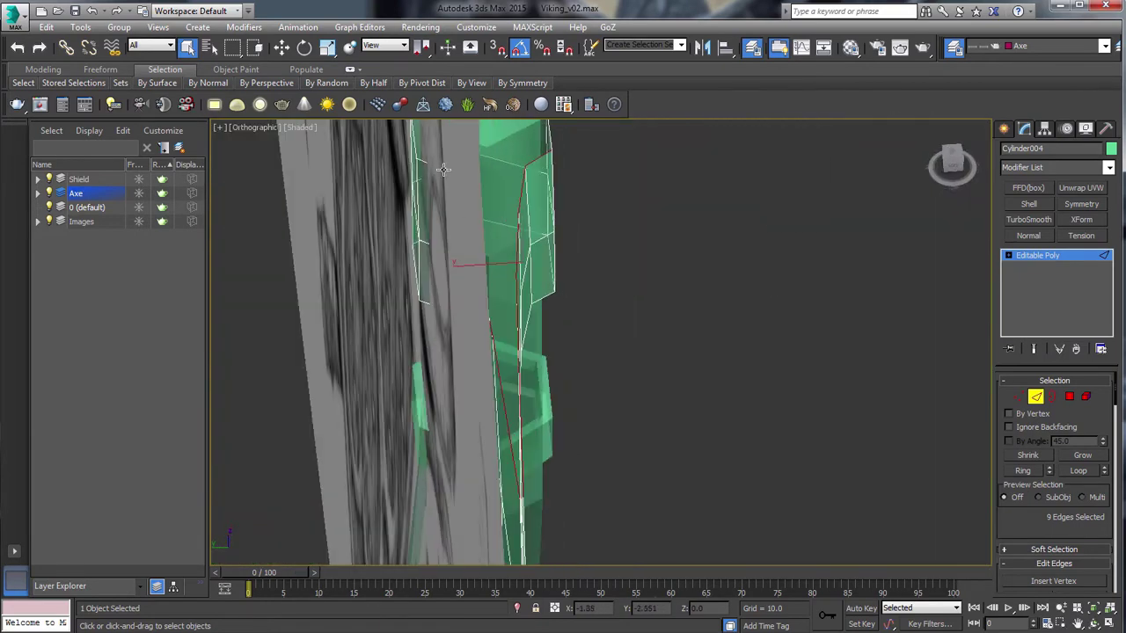
{"action": "middle_click_drag", "start_coordinate": [416, 149], "coordinate": [564, 282], "text": "alt"}
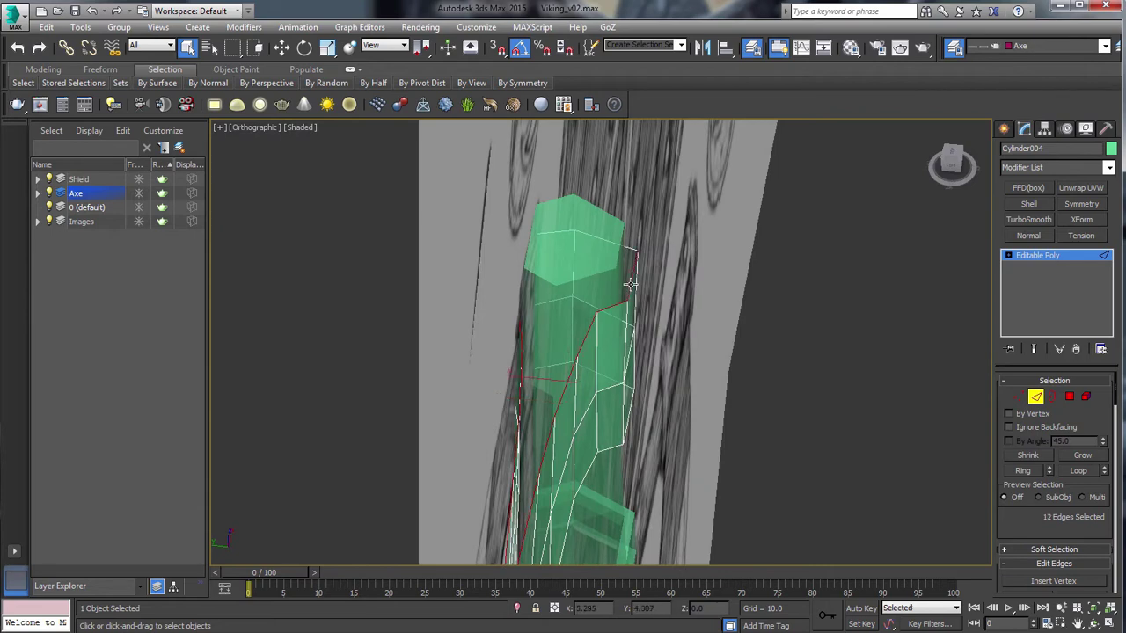
{"action": "left_click_drag", "start_coordinate": [1027, 507], "coordinate": [1031, 333]}
{"action": "left_click", "coordinate": [1027, 458]}
{"action": "middle_click_drag", "start_coordinate": [815, 398], "coordinate": [683, 407], "text": "alt"}
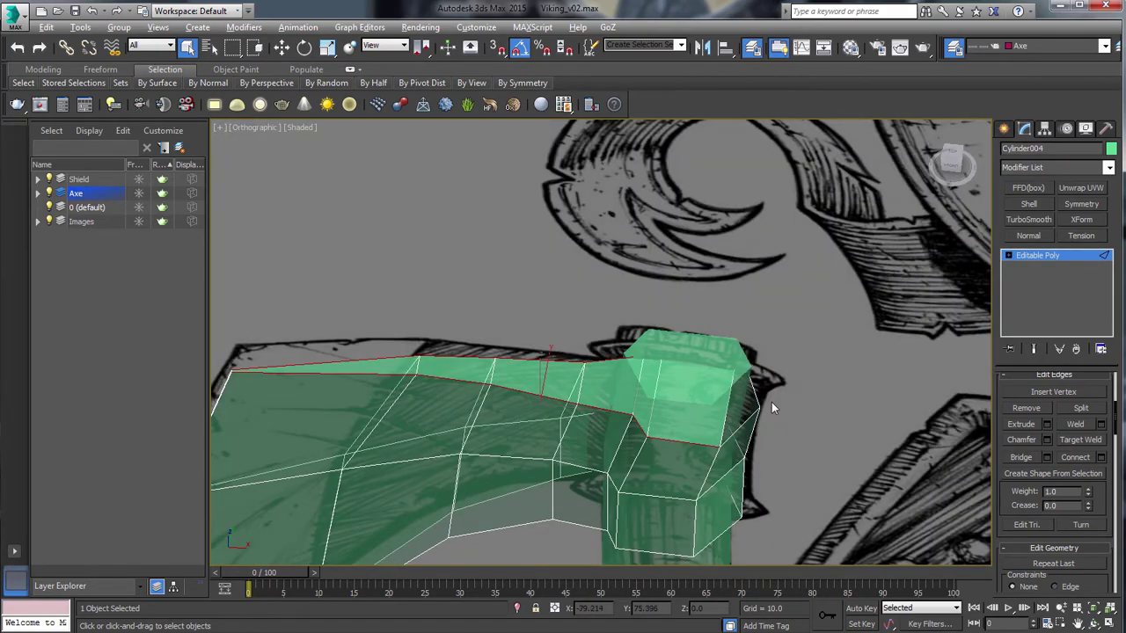
{"action": "mouse_move", "coordinate": [772, 402]}
{"action": "middle_mouse_down", "text": "alt"}
{"action": "mouse_move", "coordinate": [730, 391]}
{"action": "mouse_move", "coordinate": [753, 404]}
{"action": "mouse_move", "coordinate": [761, 473]}
{"action": "mouse_move", "coordinate": [764, 411]}
{"action": "middle_mouse_up", "text": "alt"}
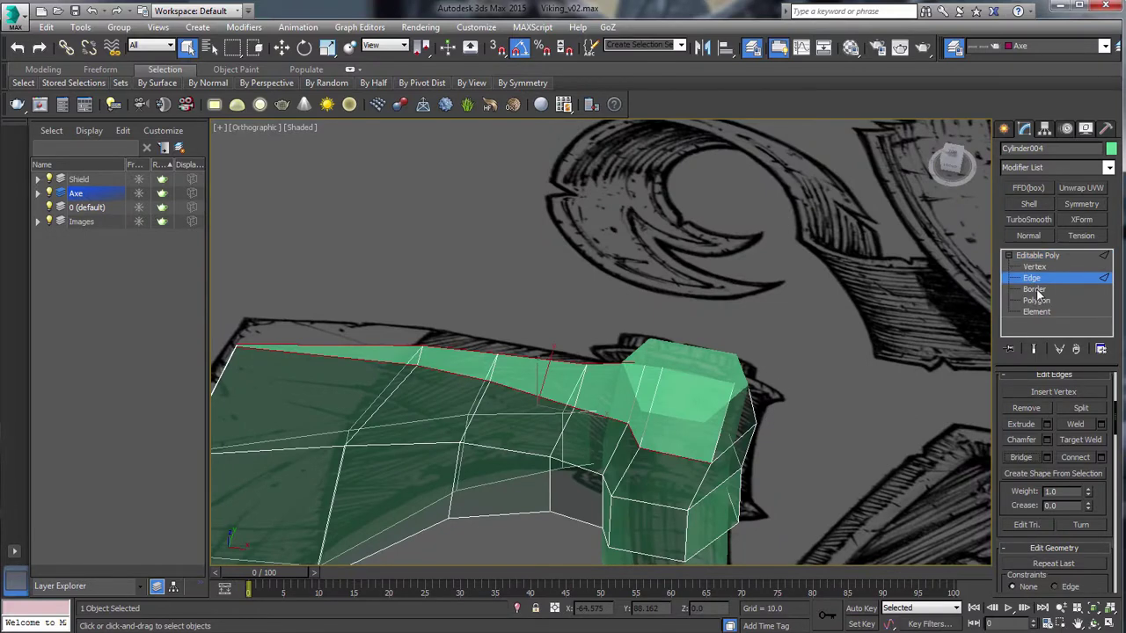
Step: Select the open edges on both sides of the blade's cutting edge and bridge them
{"action": "left_click", "coordinate": [1037, 291]}
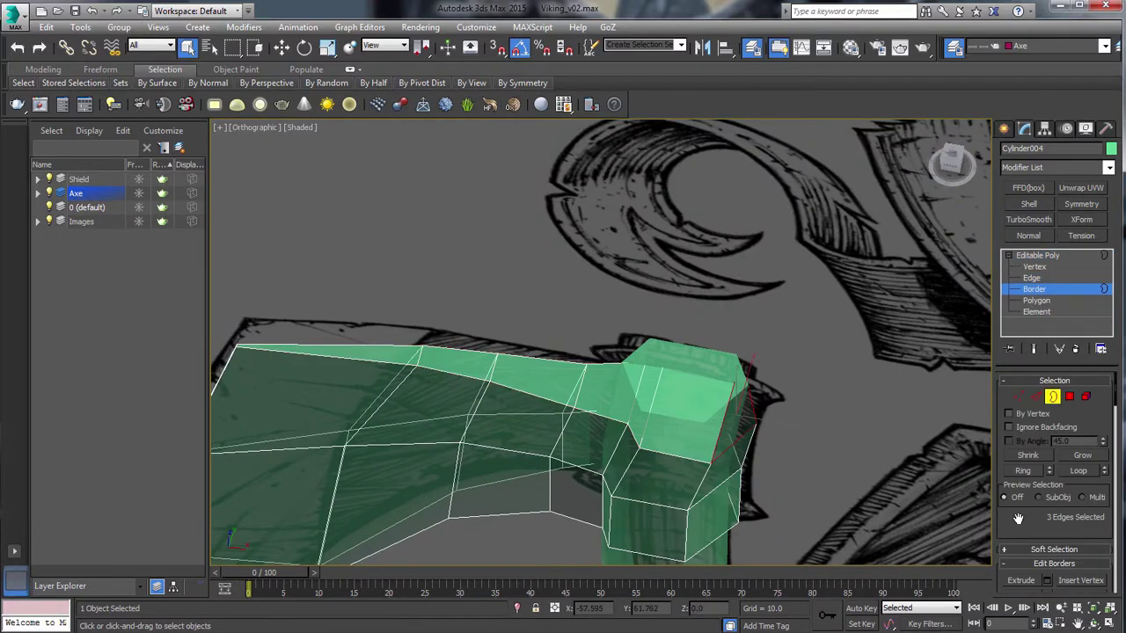
{"action": "left_click_drag", "start_coordinate": [1018, 519], "coordinate": [1025, 345]}
{"action": "middle_click_drag", "start_coordinate": [637, 371], "coordinate": [671, 164], "text": "alt"}
{"action": "left_click", "coordinate": [1033, 277]}
{"action": "middle_click_drag", "start_coordinate": [545, 401], "coordinate": [535, 123]}
{"action": "left_click", "coordinate": [563, 428], "text": "ctrl"}
{"action": "left_click_drag", "start_coordinate": [1025, 440], "coordinate": [1025, 421]}
{"action": "left_click", "coordinate": [1100, 348]}
{"action": "left_click", "coordinate": [1046, 373]}
{"action": "left_click_drag", "start_coordinate": [1030, 554], "coordinate": [1030, 483]}
{"action": "left_click", "coordinate": [1030, 487]}
{"action": "middle_click_drag", "start_coordinate": [575, 428], "coordinate": [566, 341], "text": "alt"}
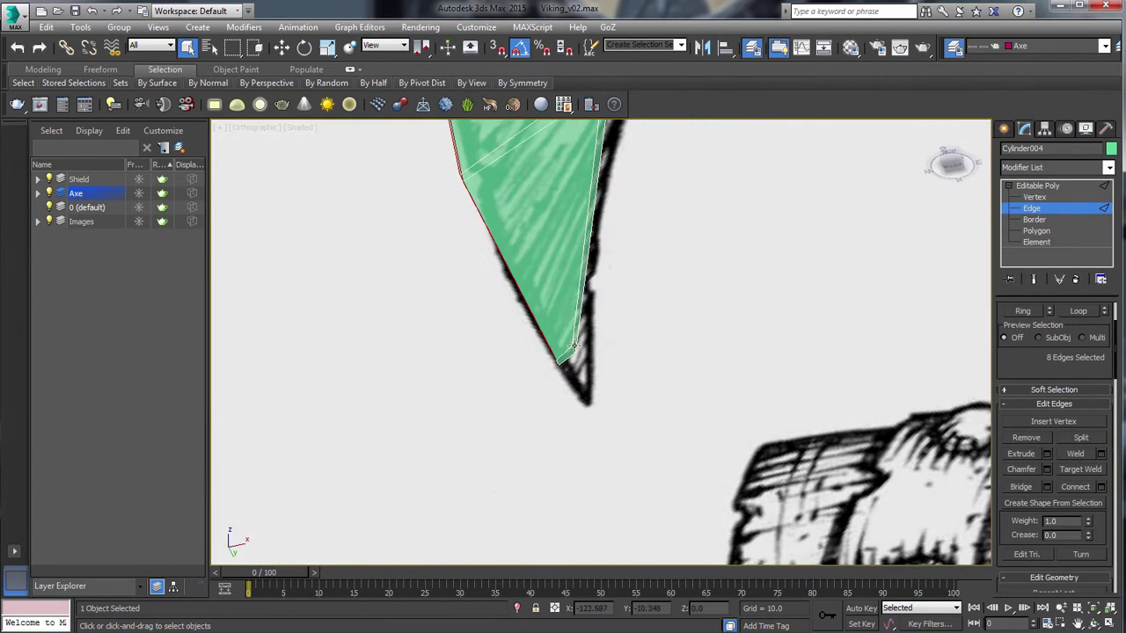
Step: Select the open edges from the blade's tip along the inner curve to the socket and bridge the underside
{"action": "left_click", "coordinate": [566, 341]}
{"action": "middle_click_drag", "start_coordinate": [717, 136], "coordinate": [704, 482]}
{"action": "left_click", "coordinate": [629, 440], "text": "ctrl"}
{"action": "middle_click_drag", "start_coordinate": [880, 229], "coordinate": [770, 299]}
{"action": "left_click", "coordinate": [822, 300], "text": "ctrl"}
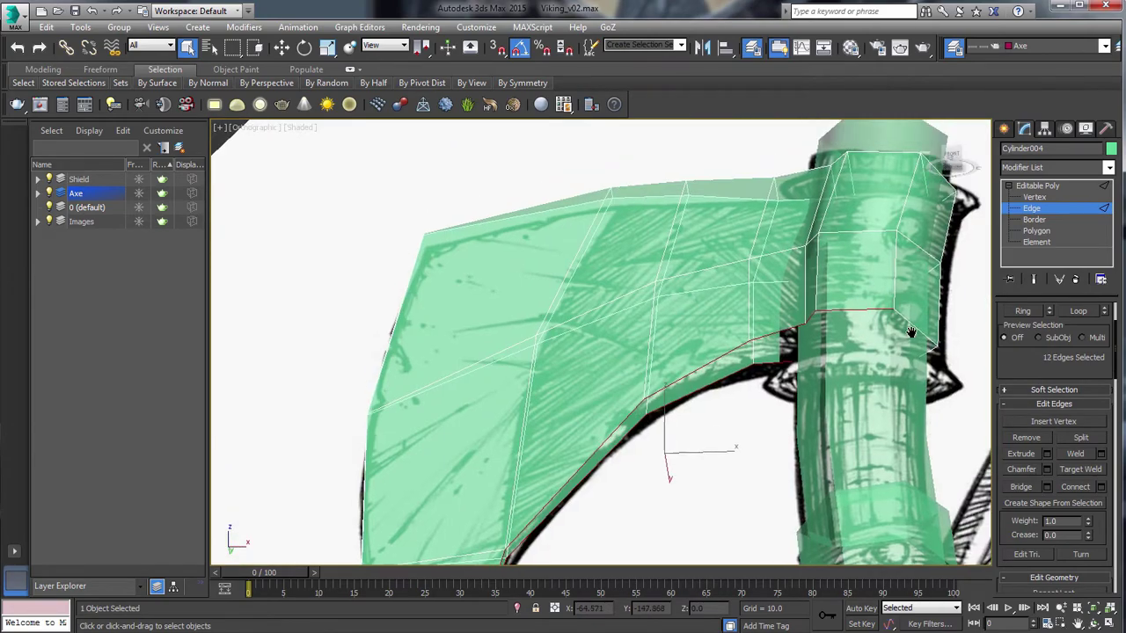
{"action": "left_click", "coordinate": [812, 296], "text": "ctrl"}
{"action": "key", "text": "F3"}
{"action": "middle_click_drag", "start_coordinate": [893, 332], "coordinate": [894, 352]}
{"action": "left_click", "coordinate": [1023, 488]}
Step: Inspect the axe head in shaded and wireframe display for remaining open borders
{"action": "left_click", "coordinate": [1036, 231]}
{"action": "left_click", "coordinate": [1031, 221]}
{"action": "middle_click_drag", "start_coordinate": [572, 546], "coordinate": [749, 149]}
{"action": "left_click", "coordinate": [628, 329]}
{"action": "middle_click_drag", "start_coordinate": [626, 329], "coordinate": [604, 447]}
{"action": "left_click", "coordinate": [1052, 327]}
{"action": "mouse_move", "coordinate": [793, 191]}
{"action": "middle_mouse_down"}
{"action": "mouse_move", "coordinate": [724, 415]}
{"action": "mouse_move", "coordinate": [742, 332]}
{"action": "mouse_move", "coordinate": [706, 377]}
{"action": "mouse_move", "coordinate": [733, 348]}
{"action": "mouse_move", "coordinate": [571, 364]}
{"action": "mouse_move", "coordinate": [584, 378]}
{"action": "mouse_move", "coordinate": [576, 519]}
{"action": "middle_mouse_up"}
{"action": "scroll", "coordinate": [729, 352], "scroll_direction": "down", "scroll_amount": 3}
{"action": "key", "text": "F3"}
{"action": "key", "text": "f"}
{"action": "scroll", "coordinate": [733, 349], "scroll_direction": "down", "scroll_amount": 3}
{"action": "scroll", "coordinate": [619, 141], "scroll_direction": "up", "scroll_amount": 5}
Step: Connect edges across the bridged faces to add divisions along the middle of the axe head
{"action": "key", "text": "4"}
{"action": "left_click", "coordinate": [572, 364]}
{"action": "left_click", "coordinate": [584, 377], "text": "ctrl"}
{"action": "left_click", "coordinate": [1036, 326]}
{"action": "scroll", "coordinate": [686, 440], "scroll_direction": "up", "scroll_amount": 2}
{"action": "middle_click_drag", "start_coordinate": [686, 440], "coordinate": [616, 334], "text": "alt"}
{"action": "left_click", "coordinate": [390, 430]}
{"action": "left_click", "coordinate": [1075, 576]}
{"action": "left_click", "coordinate": [616, 382], "text": "ctrl"}
{"action": "left_click", "coordinate": [1075, 576]}
Step: Connect the vertices where the blade meets the socket and move a middle vertex slightly toward the blade
{"action": "key", "text": "1"}
{"action": "middle_click_drag", "start_coordinate": [668, 246], "coordinate": [674, 293], "text": "alt"}
{"action": "left_click_drag", "start_coordinate": [674, 293], "coordinate": [591, 264]}
{"action": "middle_click_drag", "start_coordinate": [682, 459], "coordinate": [682, 369]}
{"action": "left_click", "coordinate": [1053, 559]}
{"action": "middle_click_drag", "start_coordinate": [616, 290], "coordinate": [581, 335], "text": "alt"}
{"action": "left_click", "coordinate": [510, 316]}
{"action": "key", "text": "w"}
{"action": "left_click_drag", "start_coordinate": [567, 302], "coordinate": [550, 299]}
{"action": "middle_click_drag", "start_coordinate": [632, 313], "coordinate": [519, 361], "text": "alt"}
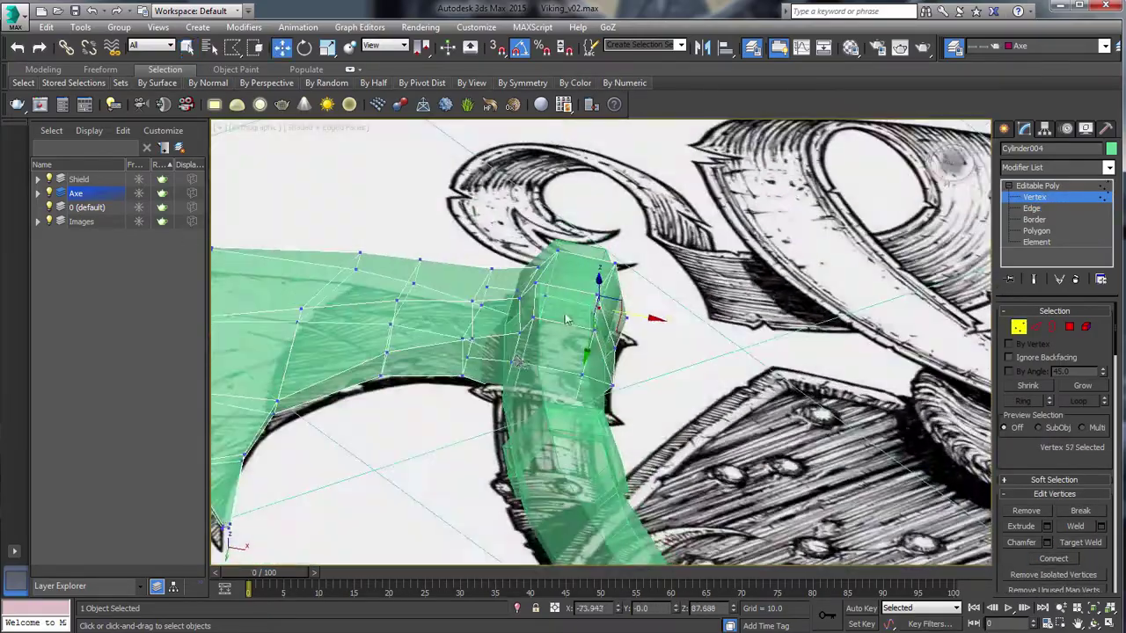
Step: Adjust the vertices at the junction of blade and socket to even out the transition on both sides
{"action": "left_click", "coordinate": [519, 330]}
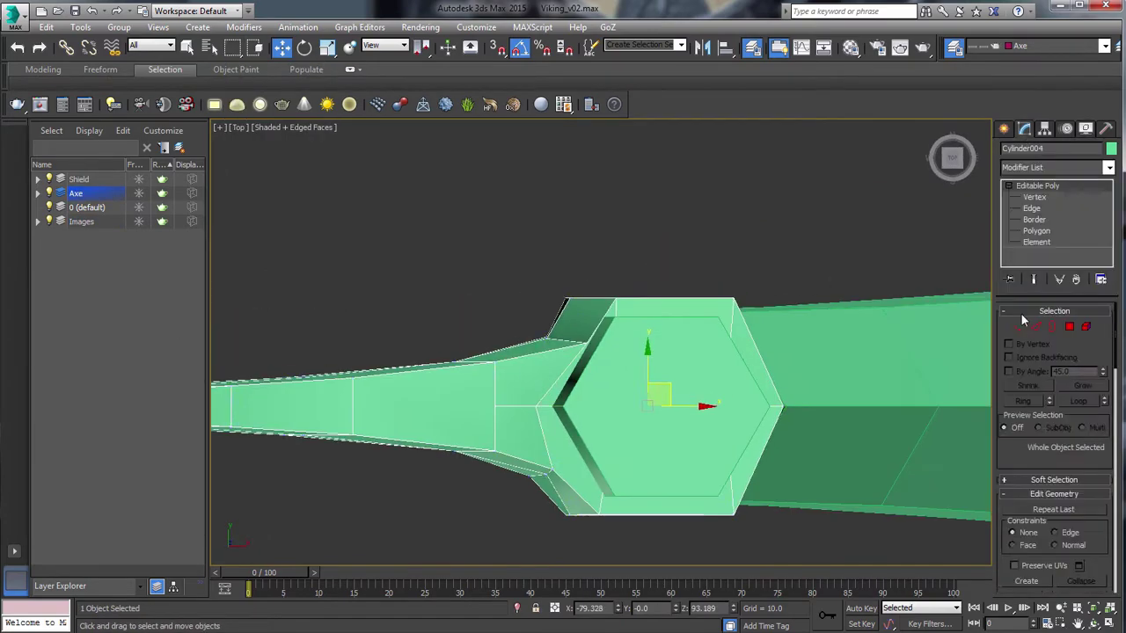
{"action": "key", "text": "1"}
{"action": "left_click", "coordinate": [604, 343]}
{"action": "middle_click_drag", "start_coordinate": [605, 343], "coordinate": [421, 364], "text": "alt"}
{"action": "left_click", "coordinate": [604, 457]}
{"action": "left_click", "coordinate": [368, 450]}
{"action": "left_click", "coordinate": [410, 382]}
{"action": "left_click", "coordinate": [432, 349]}
{"action": "left_click", "coordinate": [421, 364], "text": "ctrl"}
{"action": "left_click_drag", "start_coordinate": [372, 359], "coordinate": [374, 359]}
{"action": "middle_click_drag", "start_coordinate": [373, 359], "coordinate": [414, 414], "text": "alt"}
{"action": "left_click", "coordinate": [414, 414]}
{"action": "middle_click_drag", "start_coordinate": [324, 397], "coordinate": [516, 452], "text": "alt"}
Step: Select the ring of faces around the upper end of the axe head's socket
{"action": "key", "text": "4"}
{"action": "key", "text": "q"}
{"action": "left_click", "coordinate": [475, 313]}
{"action": "left_click", "coordinate": [519, 344], "text": "shift"}
{"action": "key", "text": "f"}
{"action": "scroll", "coordinate": [462, 334], "scroll_direction": "down", "scroll_amount": 8}
{"action": "key", "text": "4"}
Step: Select all the axe parts and turn off their see-through display
{"action": "left_click", "coordinate": [1085, 130]}
{"action": "scroll", "coordinate": [475, 226], "scroll_direction": "down", "scroll_amount": 2}
{"action": "key", "text": "ctrl+a"}
{"action": "left_click", "coordinate": [1053, 543]}
{"action": "left_click", "coordinate": [489, 229], "text": "ctrl"}
{"action": "key", "text": "alt+q"}
{"action": "left_click", "coordinate": [528, 350]}
{"action": "scroll", "coordinate": [538, 350], "scroll_direction": "up", "scroll_amount": 4}
Step: Extrude the ring of faces at the socket's upper end and scale it outward to about 121 percent
{"action": "left_click", "coordinate": [1024, 129]}
{"action": "left_click", "coordinate": [1036, 231]}
{"action": "middle_click_drag", "start_coordinate": [563, 220], "coordinate": [578, 325], "text": "alt"}
{"action": "key", "text": "shift+e"}
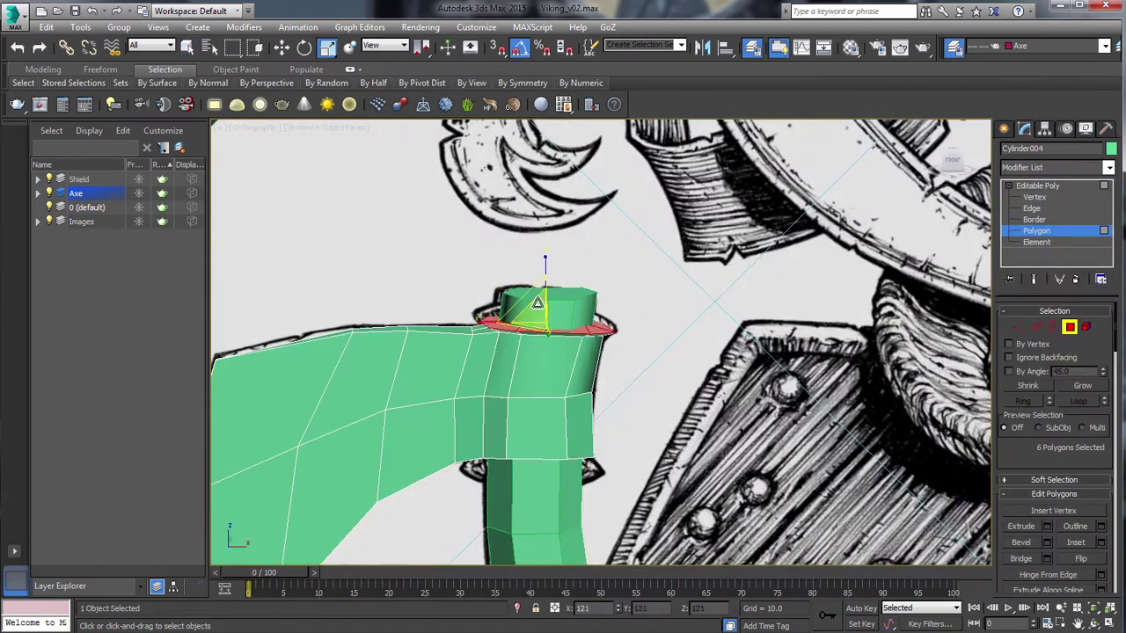
Step: Extrude the upper collar's faces again and scale them to taper the collar along the concept art's outline
{"action": "key", "text": "f"}
{"action": "scroll", "coordinate": [658, 321], "scroll_direction": "up", "scroll_amount": 2}
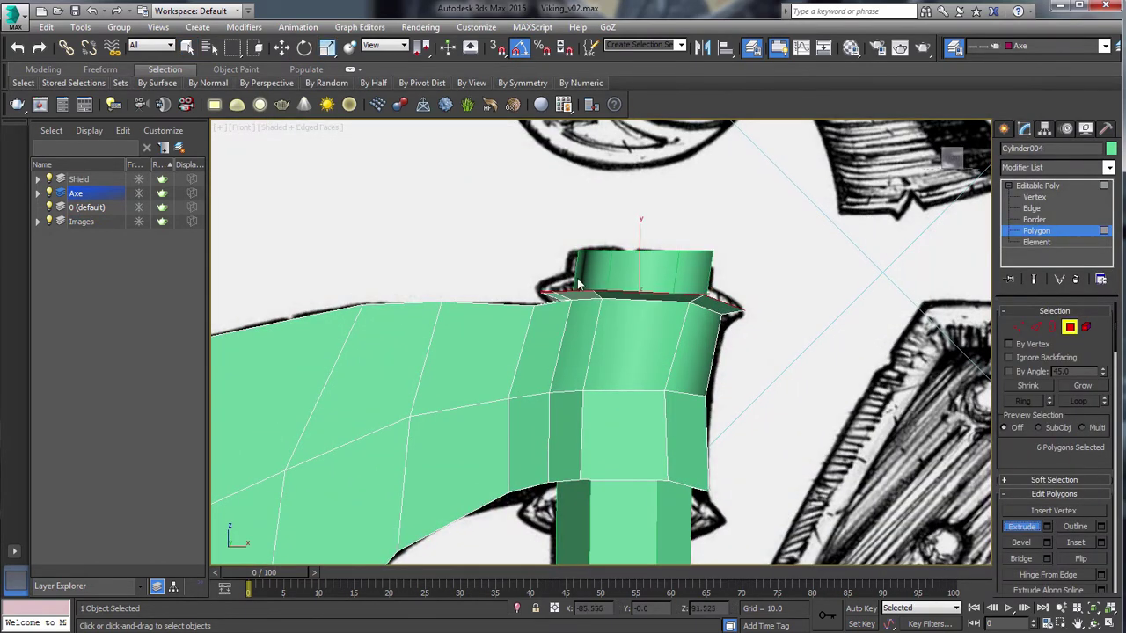
{"action": "middle_click_drag", "start_coordinate": [588, 293], "coordinate": [614, 284], "text": "alt"}
{"action": "key", "text": "r"}
{"action": "left_click_drag", "start_coordinate": [635, 271], "coordinate": [638, 289]}
{"action": "middle_click_drag", "start_coordinate": [638, 289], "coordinate": [636, 262], "text": "alt"}
{"action": "left_click_drag", "start_coordinate": [637, 262], "coordinate": [636, 269]}
{"action": "middle_click_drag", "start_coordinate": [636, 269], "coordinate": [833, 329], "text": "alt"}
Step: Inset the upper collar's top faces and scale its inner border to fit around the handle
{"action": "key", "text": "shift+i"}
{"action": "left_click", "coordinate": [1053, 328]}
{"action": "left_click", "coordinate": [643, 248]}
{"action": "key", "text": "F3"}
{"action": "key", "text": "r"}
{"action": "mouse_move", "coordinate": [643, 248]}
{"action": "middle_mouse_down", "text": "alt"}
{"action": "mouse_move", "coordinate": [621, 314]}
{"action": "mouse_move", "coordinate": [653, 297]}
{"action": "middle_mouse_up", "text": "alt"}
{"action": "key", "text": "F3"}
Step: Select the ring of faces at the socket's lower end and extrude it to start a matching lower collar
{"action": "key", "text": "4"}
{"action": "left_click", "coordinate": [556, 369]}
{"action": "key", "text": "q"}
{"action": "left_click", "coordinate": [557, 370], "text": "shift"}
{"action": "key", "text": "F3"}
{"action": "key", "text": "F3"}
{"action": "scroll", "coordinate": [716, 372], "scroll_direction": "up", "scroll_amount": 2}
{"action": "middle_click_drag", "start_coordinate": [641, 387], "coordinate": [714, 350], "text": "alt"}
{"action": "key", "text": "shift+e"}
{"action": "left_click_drag", "start_coordinate": [714, 335], "coordinate": [711, 287]}
Step: Extrude the lower collar's bottom faces once more and scale them inward to taper the collar toward the handle
{"action": "key", "text": "w"}
{"action": "scroll", "coordinate": [711, 286], "scroll_direction": "down", "scroll_amount": 4}
{"action": "middle_click_drag", "start_coordinate": [632, 336], "coordinate": [745, 279]}
{"action": "scroll", "coordinate": [800, 235], "scroll_direction": "up", "scroll_amount": 4}
{"action": "middle_click_drag", "start_coordinate": [800, 236], "coordinate": [558, 334]}
{"action": "left_click", "coordinate": [1022, 527]}
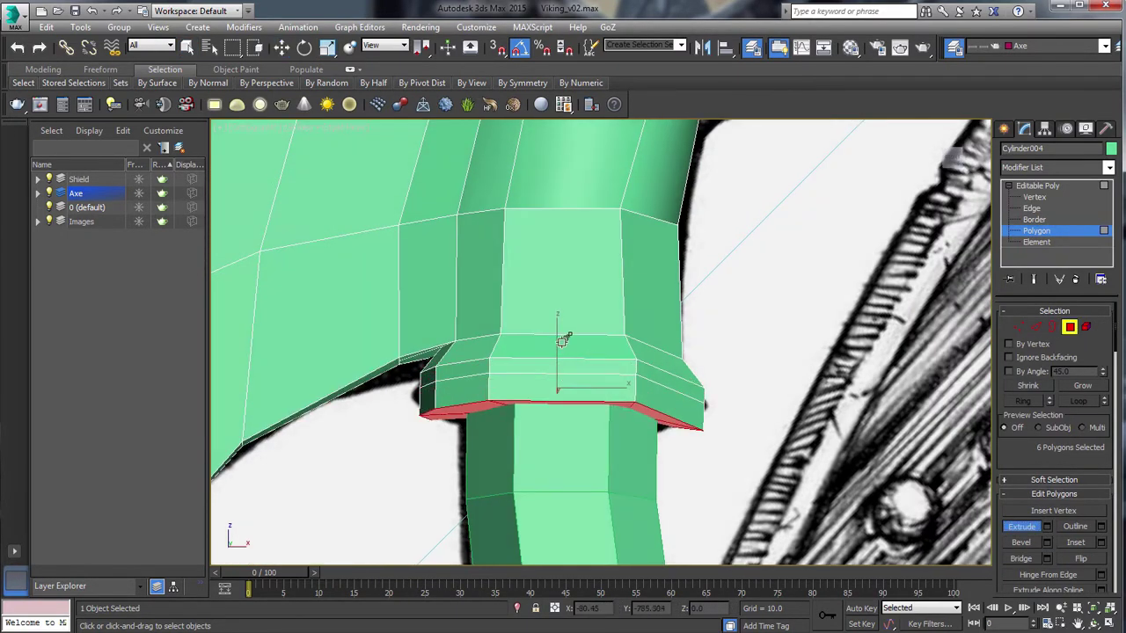
{"action": "key", "text": "r"}
{"action": "middle_click_drag", "start_coordinate": [566, 375], "coordinate": [1050, 375], "text": "alt"}
Step: Move the two vertices on the blade side of the lower collar to match the drawn outline
{"action": "key", "text": "1"}
{"action": "middle_click_drag", "start_coordinate": [563, 352], "coordinate": [327, 259], "text": "alt"}
{"action": "left_click_drag", "start_coordinate": [327, 258], "coordinate": [399, 323]}
{"action": "key", "text": "w"}
{"action": "middle_click_drag", "start_coordinate": [400, 324], "coordinate": [364, 319], "text": "alt"}
{"action": "key", "text": "f"}
{"action": "scroll", "coordinate": [548, 408], "scroll_direction": "up", "scroll_amount": 4}
{"action": "middle_click_drag", "start_coordinate": [739, 264], "coordinate": [414, 325]}
{"action": "left_click_drag", "start_coordinate": [400, 304], "coordinate": [422, 343]}
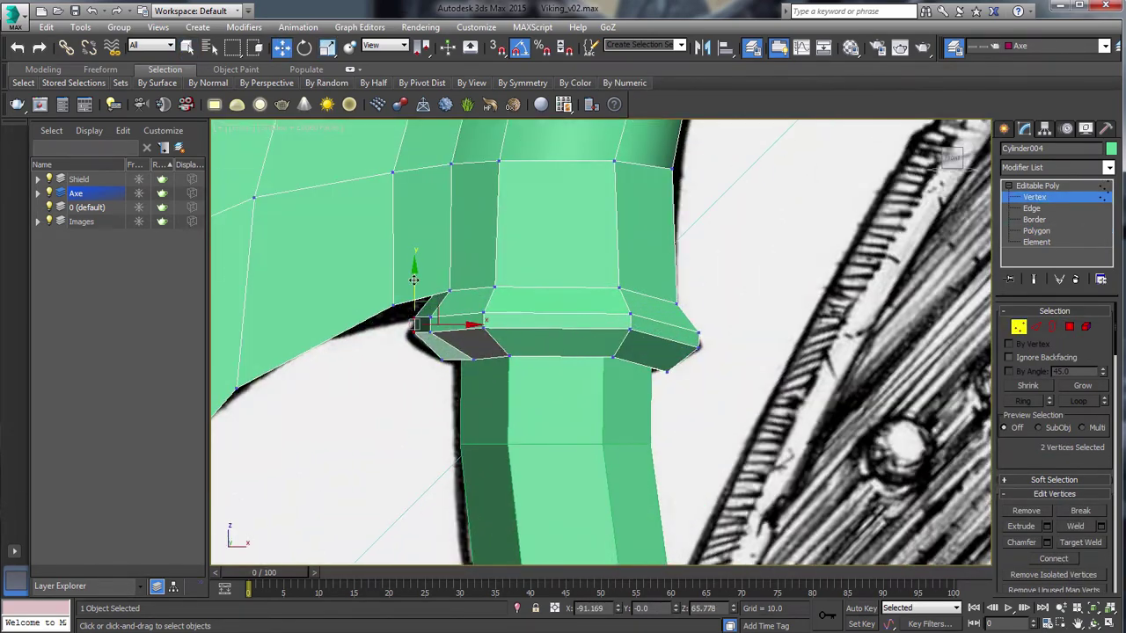
Step: Inset the lower collar's bottom faces and scale its inner border to fit around the handle
{"action": "left_click", "coordinate": [1070, 326]}
{"action": "middle_click_drag", "start_coordinate": [616, 414], "coordinate": [581, 317], "text": "alt"}
{"action": "left_click", "coordinate": [1076, 543]}
{"action": "left_click", "coordinate": [1052, 326]}
{"action": "middle_click_drag", "start_coordinate": [616, 369], "coordinate": [568, 221], "text": "alt"}
{"action": "key", "text": "r"}
{"action": "scroll", "coordinate": [621, 385], "scroll_direction": "down", "scroll_amount": 6}
{"action": "middle_click_drag", "start_coordinate": [611, 347], "coordinate": [583, 347], "text": "alt"}
{"action": "key", "text": "3"}
{"action": "key", "text": "q"}
{"action": "scroll", "coordinate": [565, 204], "scroll_direction": "up", "scroll_amount": 6}
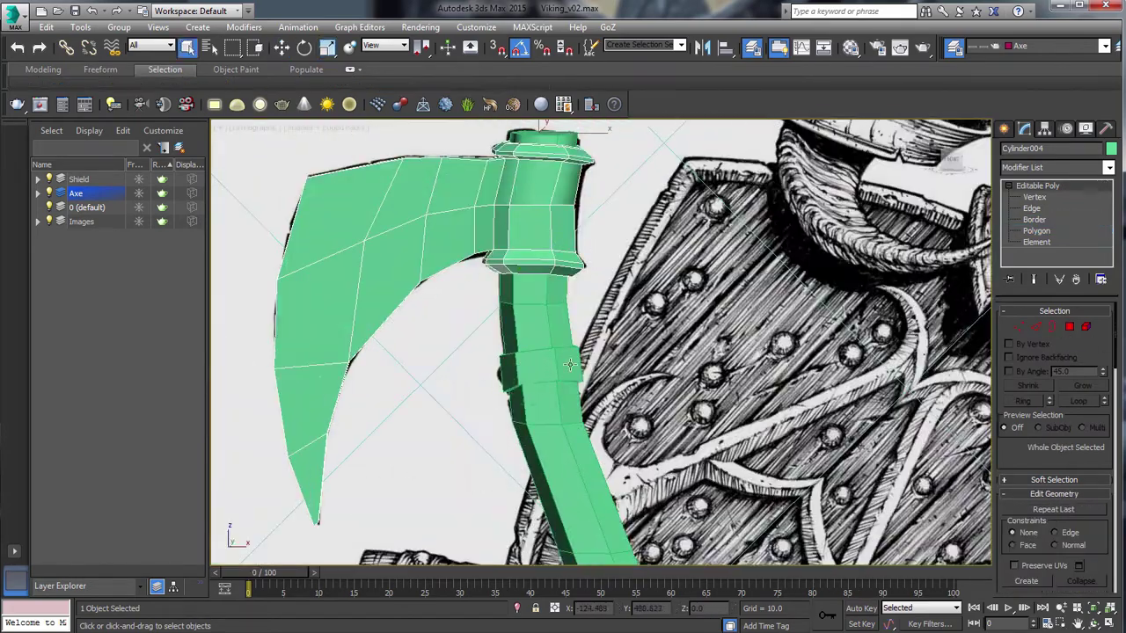
Step: Select an edge ring on the handle's upper metal band and convert it to a face selection
{"action": "left_click", "coordinate": [512, 387]}
{"action": "key", "text": "2"}
{"action": "left_click", "coordinate": [558, 359]}
{"action": "left_click", "coordinate": [1020, 401]}
{"action": "left_click", "coordinate": [1070, 327], "text": "ctrl"}
{"action": "scroll", "coordinate": [581, 369], "scroll_direction": "up", "scroll_amount": 4}
{"action": "middle_click_drag", "start_coordinate": [505, 286], "coordinate": [552, 378]}
{"action": "key", "text": "4"}
{"action": "left_click", "coordinate": [519, 387]}
{"action": "key", "text": "4"}
{"action": "key", "text": "v"}
{"action": "left_click", "coordinate": [566, 389]}
{"action": "left_click", "coordinate": [565, 390]}
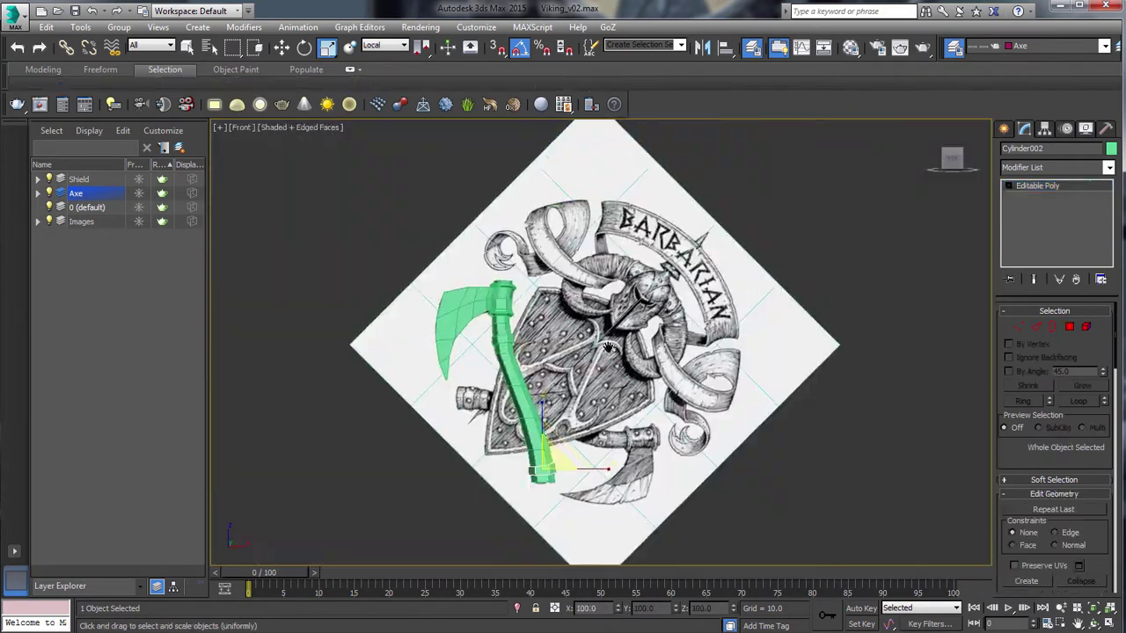
Step: Set the axe handle's object color to a dark brown with RGB 60, 32, 13
{"action": "scroll", "coordinate": [430, 370], "scroll_direction": "up", "scroll_amount": 5}
{"action": "left_click", "coordinate": [1111, 149]}
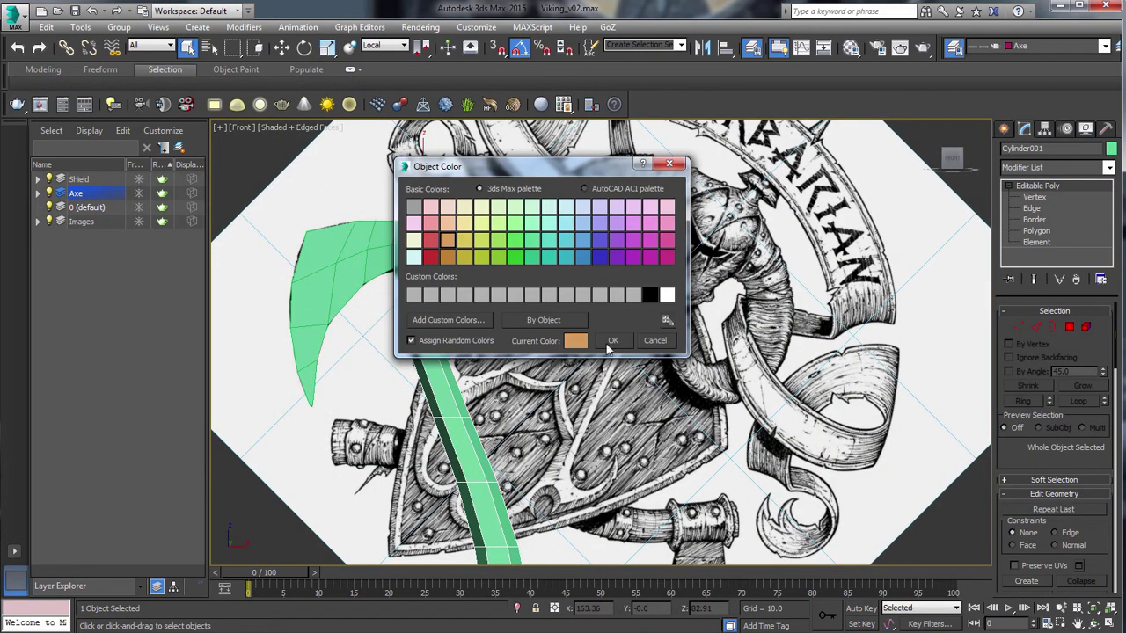
{"action": "left_click", "coordinate": [576, 341]}
{"action": "left_click_drag", "start_coordinate": [417, 71], "coordinate": [417, 114]}
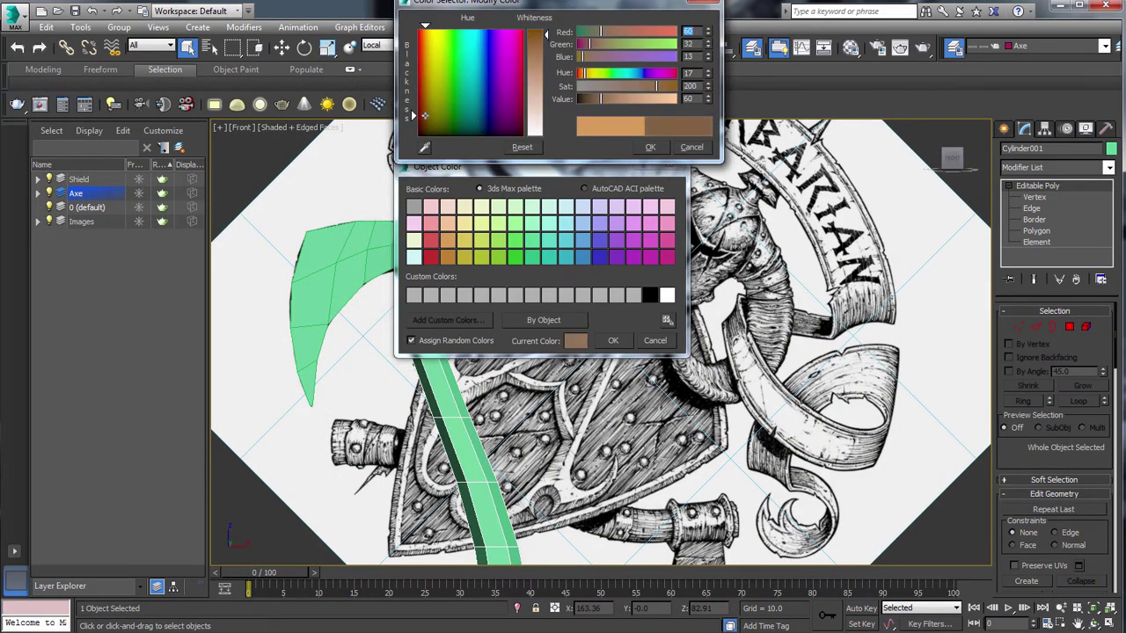
{"action": "left_click", "coordinate": [650, 147]}
{"action": "left_click", "coordinate": [612, 342]}
Step: Select the axe head and both metal bands on the handle and set their object color to grey
{"action": "middle_click_drag", "start_coordinate": [563, 325], "coordinate": [582, 247]}
{"action": "left_click", "coordinate": [440, 171]}
{"action": "left_click", "coordinate": [458, 250], "text": "ctrl"}
{"action": "left_click", "coordinate": [524, 507], "text": "ctrl"}
{"action": "left_click", "coordinate": [1112, 149]}
{"action": "left_click", "coordinate": [613, 340]}
{"action": "scroll", "coordinate": [581, 344], "scroll_direction": "down", "scroll_amount": 4}
{"action": "scroll", "coordinate": [580, 343], "scroll_direction": "up", "scroll_amount": 3}
Step: Unhide all objects to bring back the shield and the reference images
{"action": "left_click", "coordinate": [579, 342]}
{"action": "left_click", "coordinate": [1086, 128]}
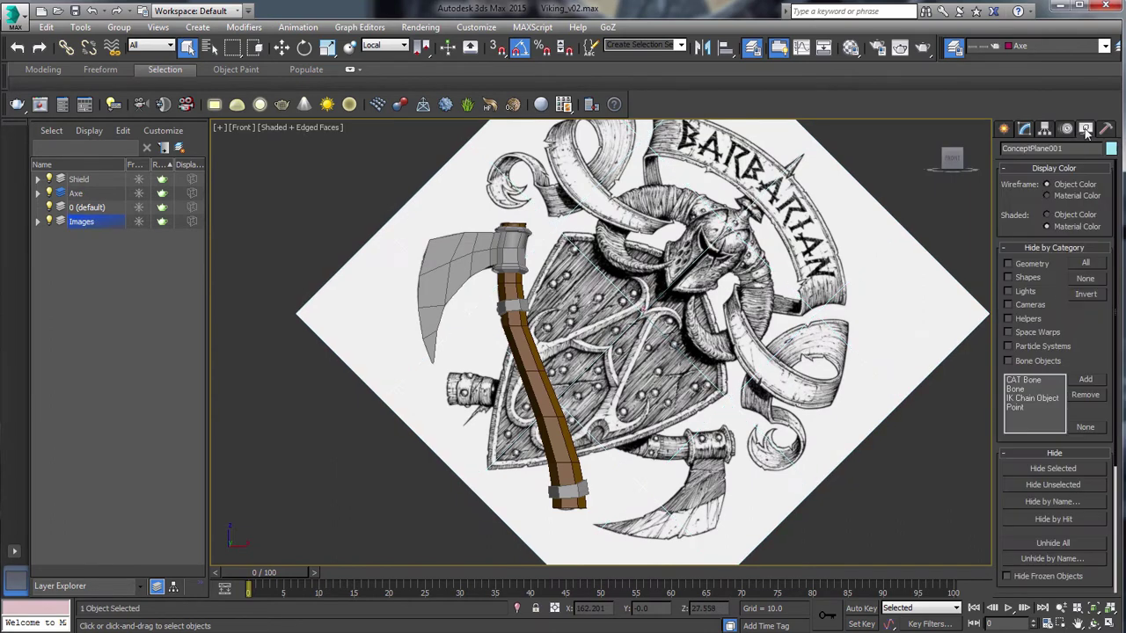
{"action": "left_click", "coordinate": [1054, 545]}
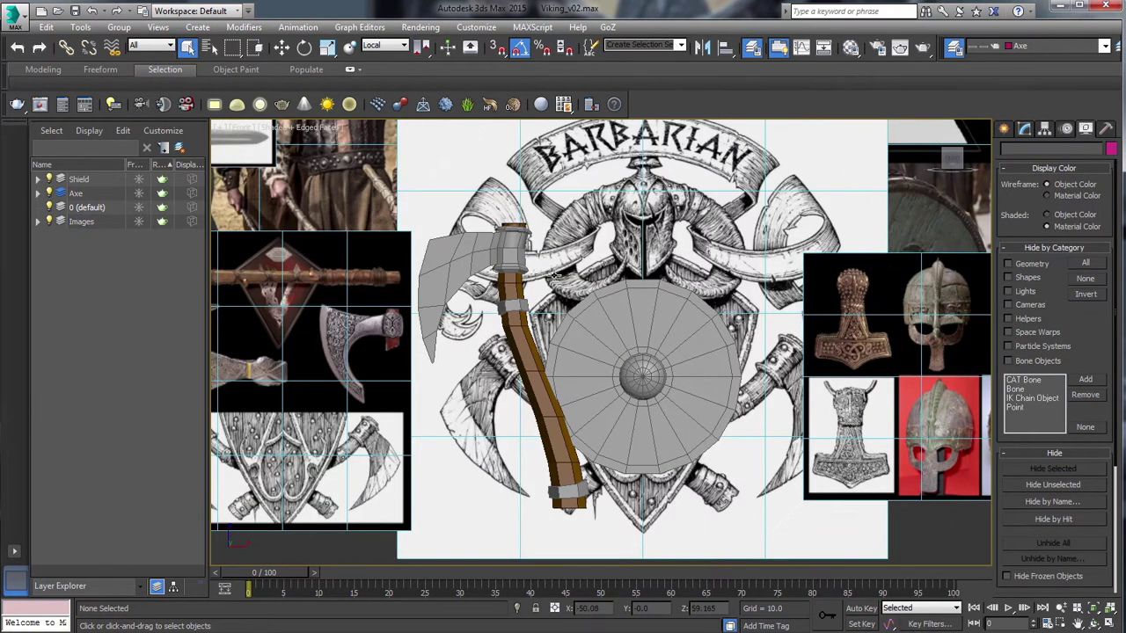
Step: Select all four axe parts, rotate the axe to a diagonal and move it across the shield
{"action": "left_click", "coordinate": [510, 258]}
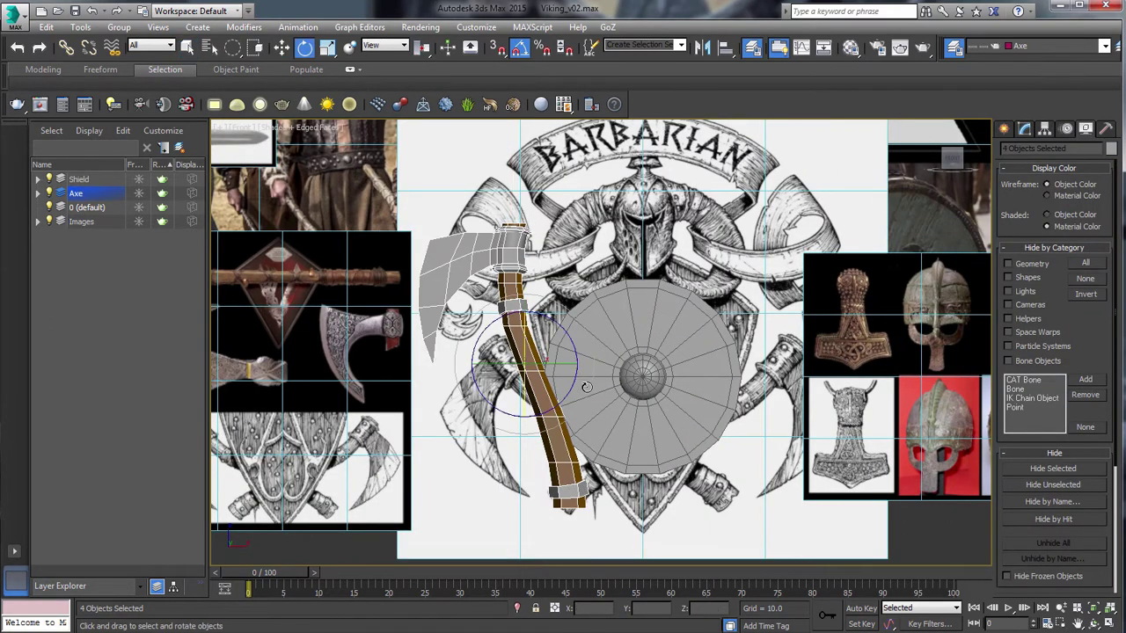
{"action": "left_click_drag", "start_coordinate": [566, 360], "coordinate": [534, 298]}
{"action": "left_click_drag", "start_coordinate": [547, 343], "coordinate": [618, 412]}
Step: Add the shield parts to the axe selection and hide all unselected objects
{"action": "middle_click_drag", "start_coordinate": [603, 331], "coordinate": [639, 372], "text": "alt"}
{"action": "key", "text": "q"}
{"action": "left_click", "coordinate": [639, 372], "text": "ctrl"}
{"action": "left_click", "coordinate": [1053, 485]}
{"action": "middle_click_drag", "start_coordinate": [572, 369], "coordinate": [637, 365], "text": "alt"}
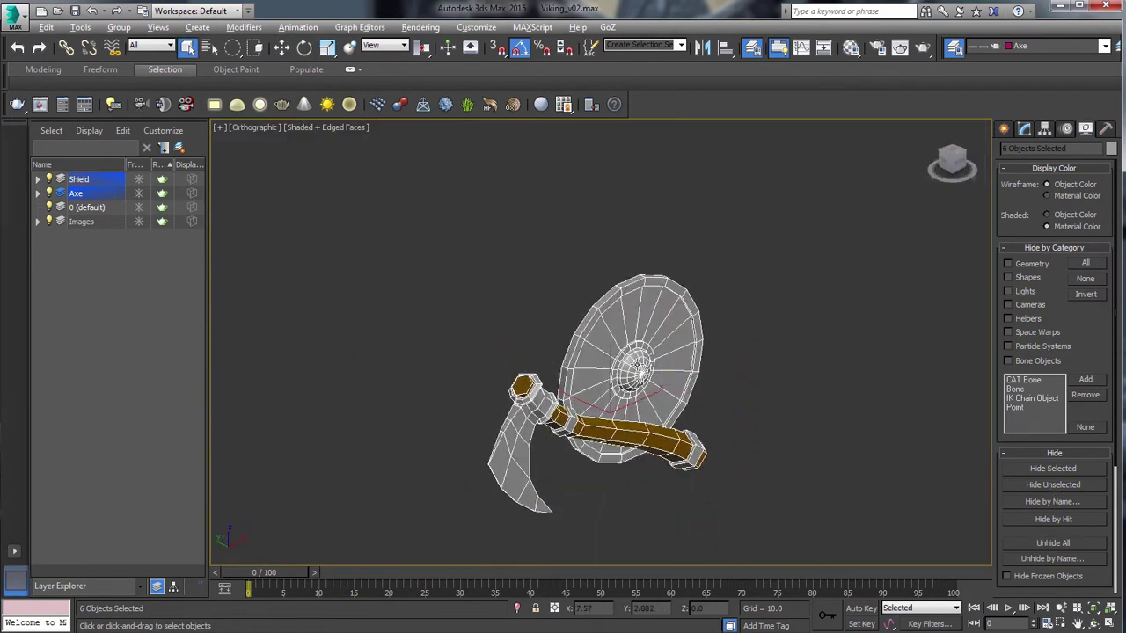
Step: Remove the shield from the selection and move the axe behind it
{"action": "left_click", "coordinate": [637, 365], "text": "alt"}
{"action": "key", "text": "w"}
{"action": "left_click_drag", "start_coordinate": [587, 415], "coordinate": [561, 404]}
{"action": "middle_click_drag", "start_coordinate": [560, 404], "coordinate": [507, 369], "text": "alt"}
Step: Examine the placement of the axe behind the shield from the side and the front
{"action": "key", "text": "f"}
{"action": "scroll", "coordinate": [488, 302], "scroll_direction": "down", "scroll_amount": 5}
{"action": "scroll", "coordinate": [488, 302], "scroll_direction": "up", "scroll_amount": 3}
{"action": "middle_click_drag", "start_coordinate": [423, 290], "coordinate": [489, 264], "text": "alt"}
{"action": "key", "text": "q"}
{"action": "left_click", "coordinate": [489, 257]}
{"action": "key", "text": "v"}
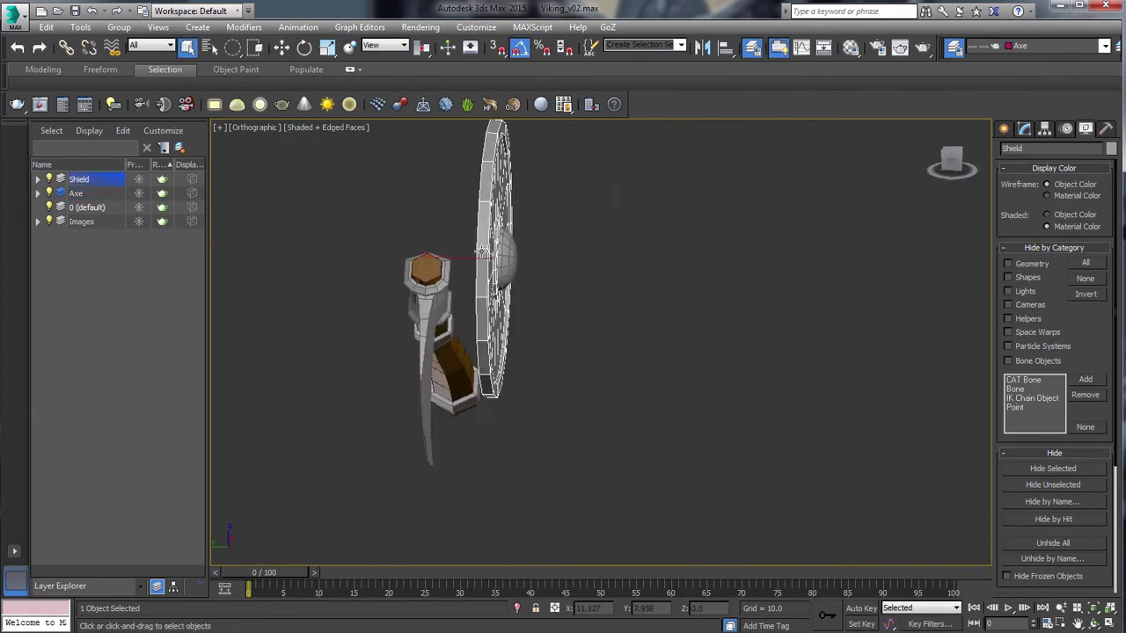
{"action": "left_click", "coordinate": [503, 308]}
{"action": "left_click", "coordinate": [1024, 129]}
{"action": "left_click", "coordinate": [1018, 326]}
{"action": "key", "text": "w"}
{"action": "left_click", "coordinate": [1020, 327]}
{"action": "key", "text": "f"}
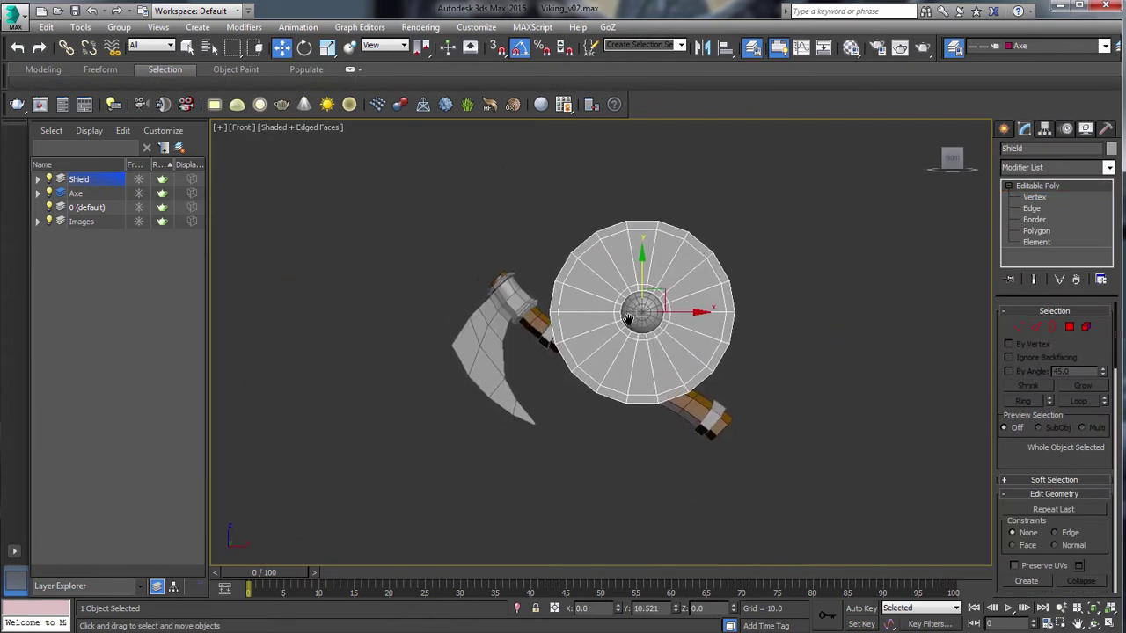
Step: Select all the axe parts and scale the whole axe down relative to the shield
{"action": "scroll", "coordinate": [632, 314], "scroll_direction": "up", "scroll_amount": 2}
{"action": "left_click", "coordinate": [502, 331]}
{"action": "key", "text": "q"}
{"action": "left_click_drag", "start_coordinate": [387, 246], "coordinate": [509, 370]}
{"action": "key", "text": "r"}
{"action": "left_click_drag", "start_coordinate": [595, 366], "coordinate": [571, 329]}
Step: Attach the lower metal band to the axe handle
{"action": "key", "text": "w"}
{"action": "key", "text": "F3"}
{"action": "key", "text": "q"}
{"action": "left_click", "coordinate": [708, 453]}
{"action": "left_click", "coordinate": [644, 405]}
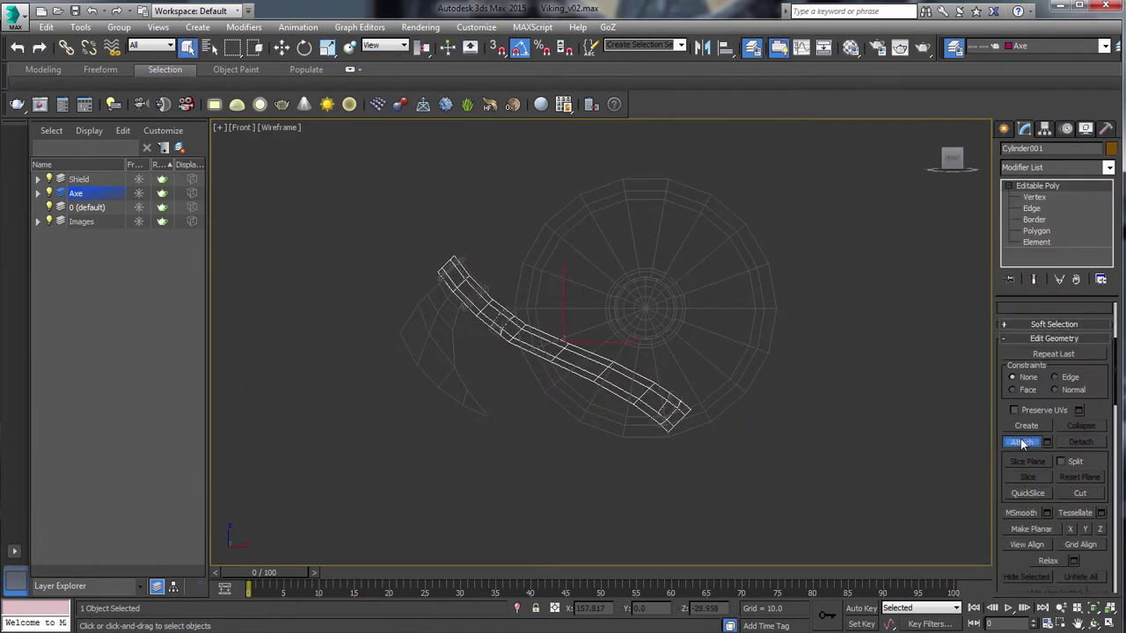
Step: Move the handle's lower-end vertices, including the attached band, outward so the handle extends farther past the shield's rim
{"action": "key", "text": "1"}
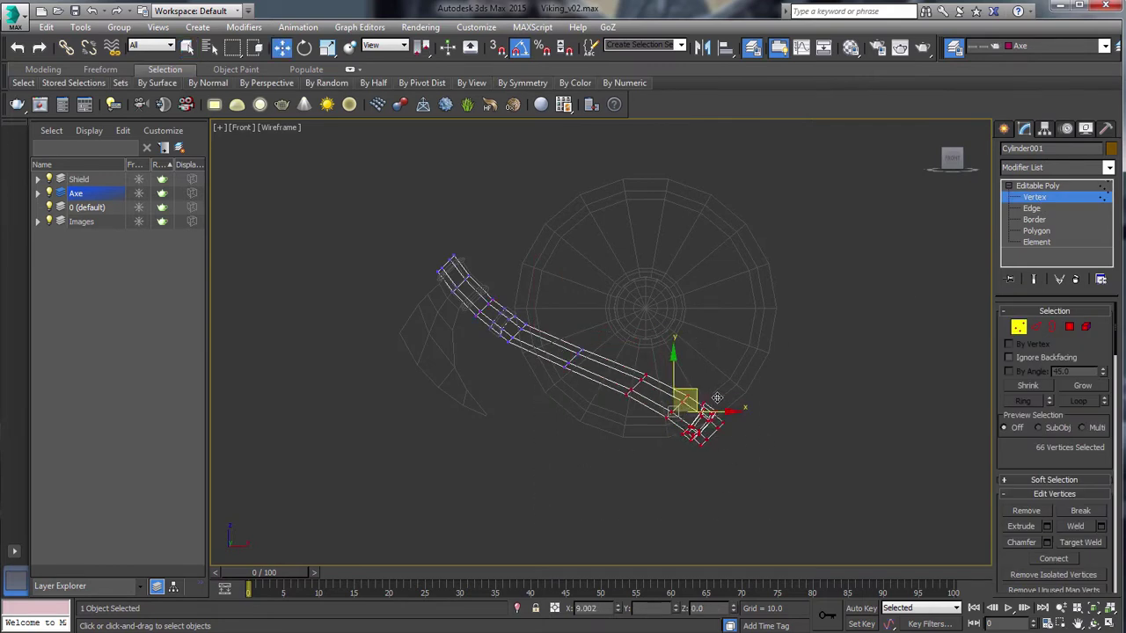
{"action": "left_click_drag", "start_coordinate": [721, 401], "coordinate": [765, 434]}
{"action": "key", "text": "F3"}
{"action": "key", "text": "F3"}
{"action": "mouse_move", "coordinate": [807, 499]}
{"action": "left_mouse_down"}
{"action": "mouse_move", "coordinate": [636, 373]}
{"action": "mouse_move", "coordinate": [572, 350]}
{"action": "left_mouse_up"}
{"action": "key", "text": "q"}
{"action": "left_click_drag", "start_coordinate": [669, 364], "coordinate": [630, 422]}
{"action": "key", "text": "F3"}
Step: Select the lower band as an element of the handle and detach it as a separate object
{"action": "key", "text": "1"}
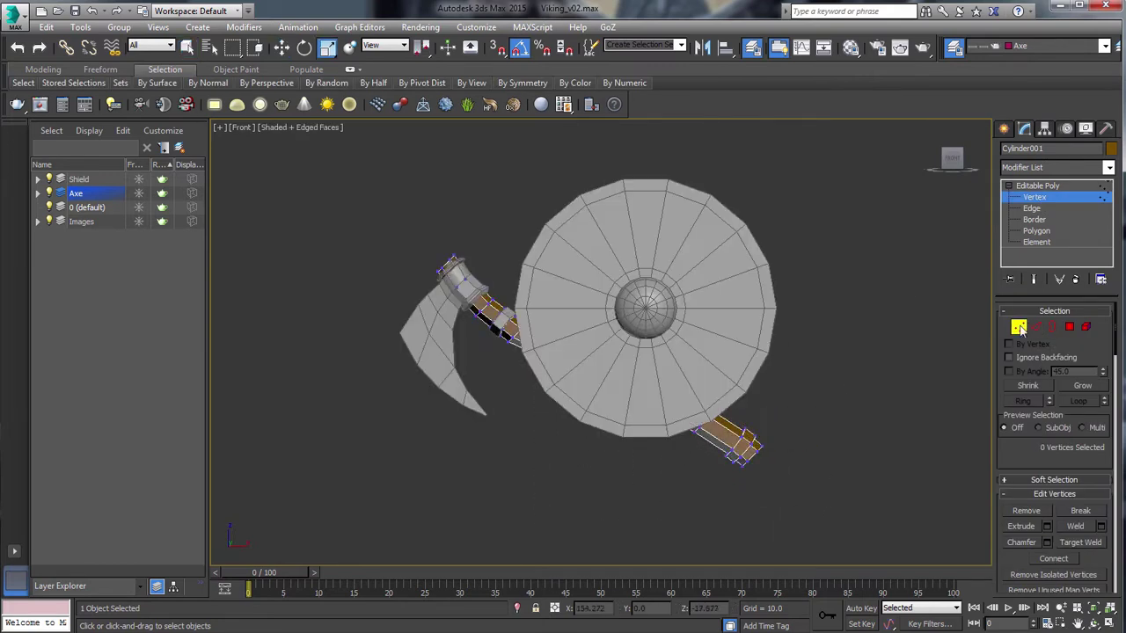
{"action": "key", "text": "5"}
{"action": "scroll", "coordinate": [1012, 361], "scroll_direction": "down", "scroll_amount": 3}
{"action": "left_click", "coordinate": [1080, 563]}
{"action": "key", "text": "Return"}
{"action": "left_click", "coordinate": [738, 443]}
{"action": "scroll", "coordinate": [791, 499], "scroll_direction": "up", "scroll_amount": 3}
{"action": "left_click", "coordinate": [1081, 563]}
{"action": "key", "text": "Return"}
{"action": "middle_click_drag", "start_coordinate": [704, 396], "coordinate": [671, 387], "text": "alt"}
{"action": "key", "text": "5"}
Step: Set the detached lower band's object color to grey
{"action": "left_click", "coordinate": [737, 440]}
{"action": "key", "text": "v"}
{"action": "key", "text": "f"}
{"action": "left_click", "coordinate": [1111, 148]}
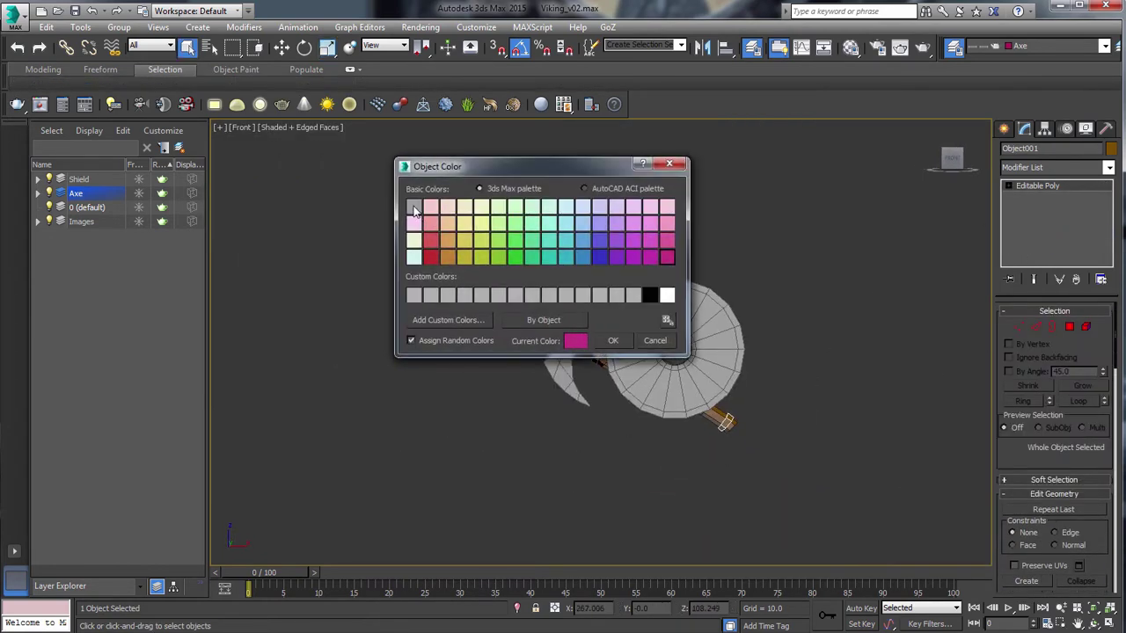
{"action": "left_click", "coordinate": [615, 341]}
Step: Select all four axe parts in a side view and move them closer to the back of the shield
{"action": "scroll", "coordinate": [658, 349], "scroll_direction": "up", "scroll_amount": 6}
{"action": "scroll", "coordinate": [658, 348], "scroll_direction": "down", "scroll_amount": 2}
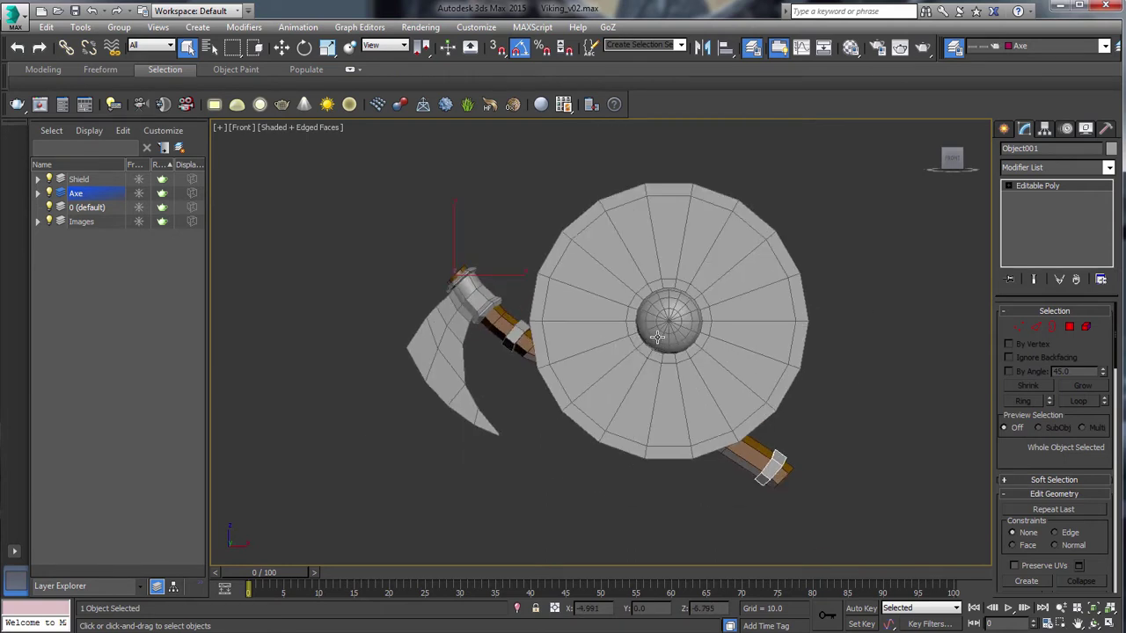
{"action": "middle_click_drag", "start_coordinate": [675, 325], "coordinate": [804, 384]}
{"action": "scroll", "coordinate": [659, 385], "scroll_direction": "down", "scroll_amount": 3}
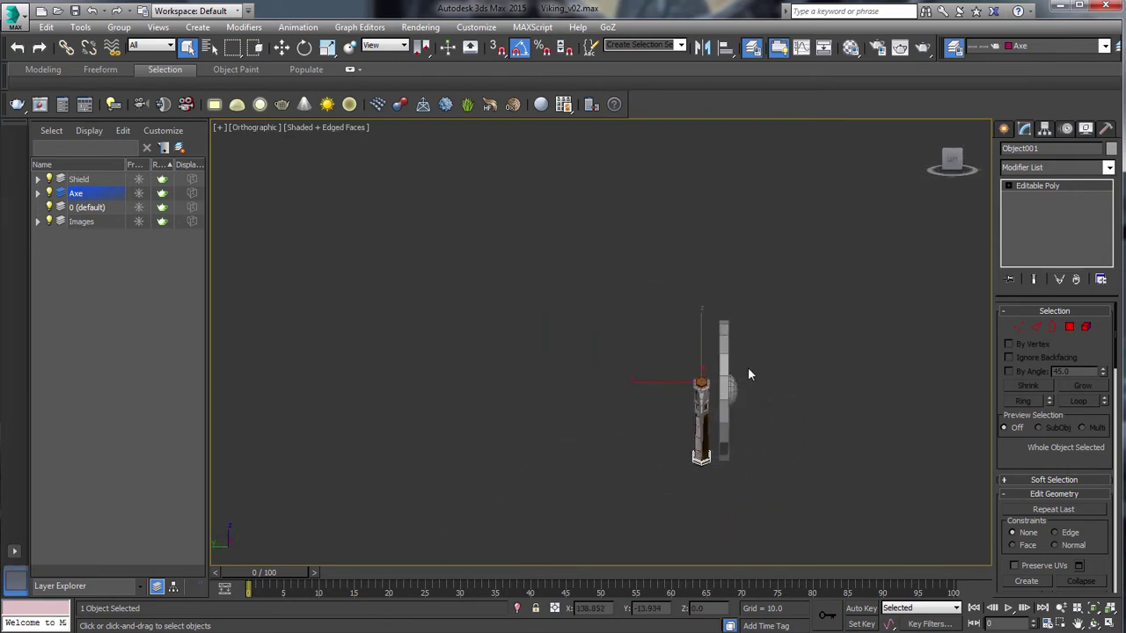
{"action": "left_click_drag", "start_coordinate": [711, 505], "coordinate": [713, 507]}
{"action": "key", "text": "z"}
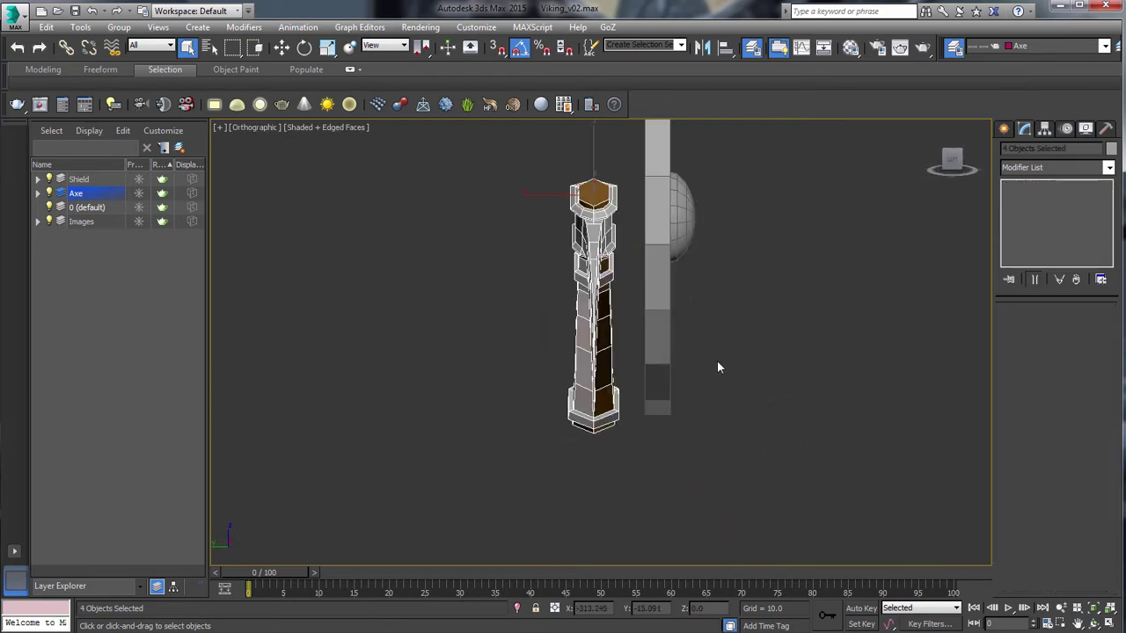
{"action": "key", "text": "w"}
{"action": "left_click_drag", "start_coordinate": [558, 317], "coordinate": [572, 319]}
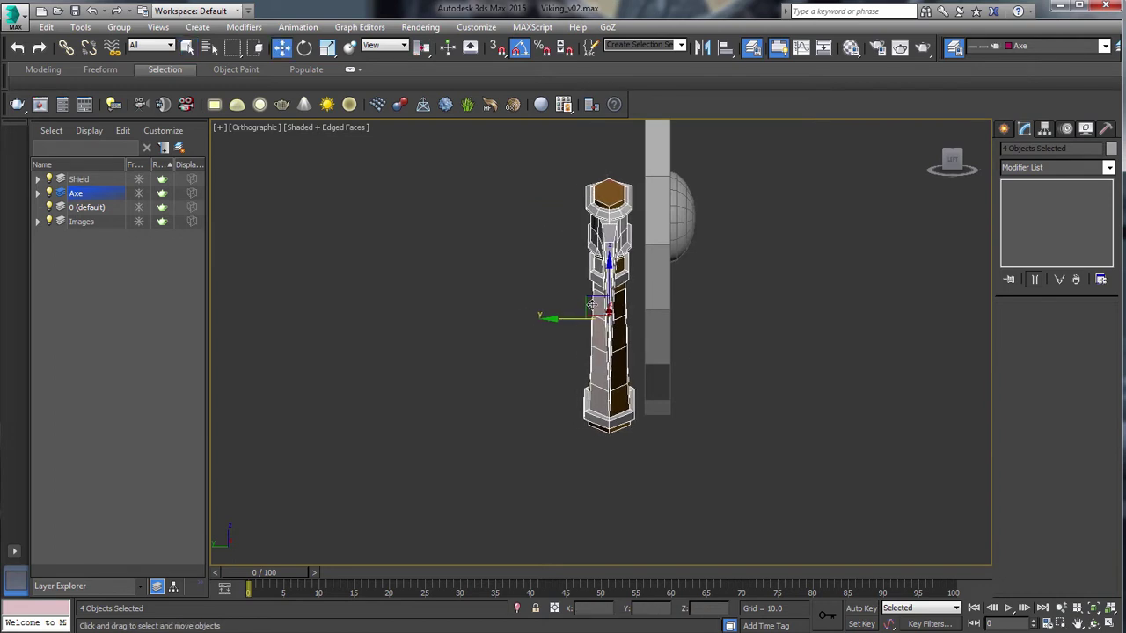
{"action": "key", "text": "v"}
{"action": "left_click", "coordinate": [646, 307]}
Step: Display the modifier set's shortcut buttons and apply TurboSmooth to the axe handle
{"action": "middle_click_drag", "start_coordinate": [699, 375], "coordinate": [541, 215]}
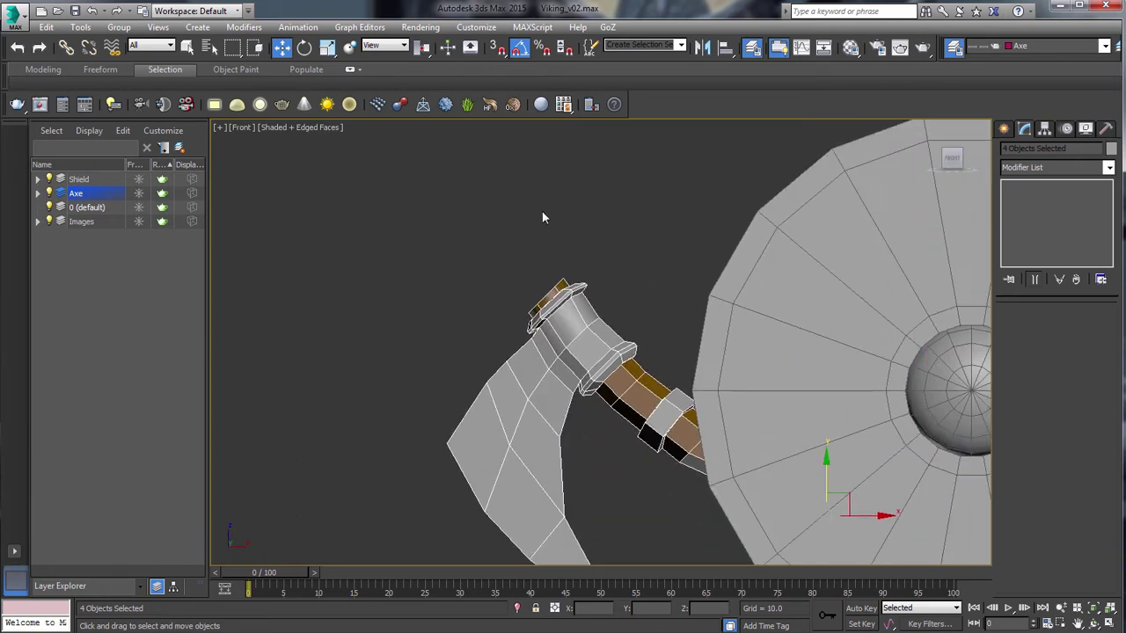
{"action": "scroll", "coordinate": [561, 238], "scroll_direction": "down", "scroll_amount": 4}
{"action": "middle_click_drag", "start_coordinate": [588, 265], "coordinate": [562, 245]}
{"action": "scroll", "coordinate": [564, 247], "scroll_direction": "up", "scroll_amount": 1}
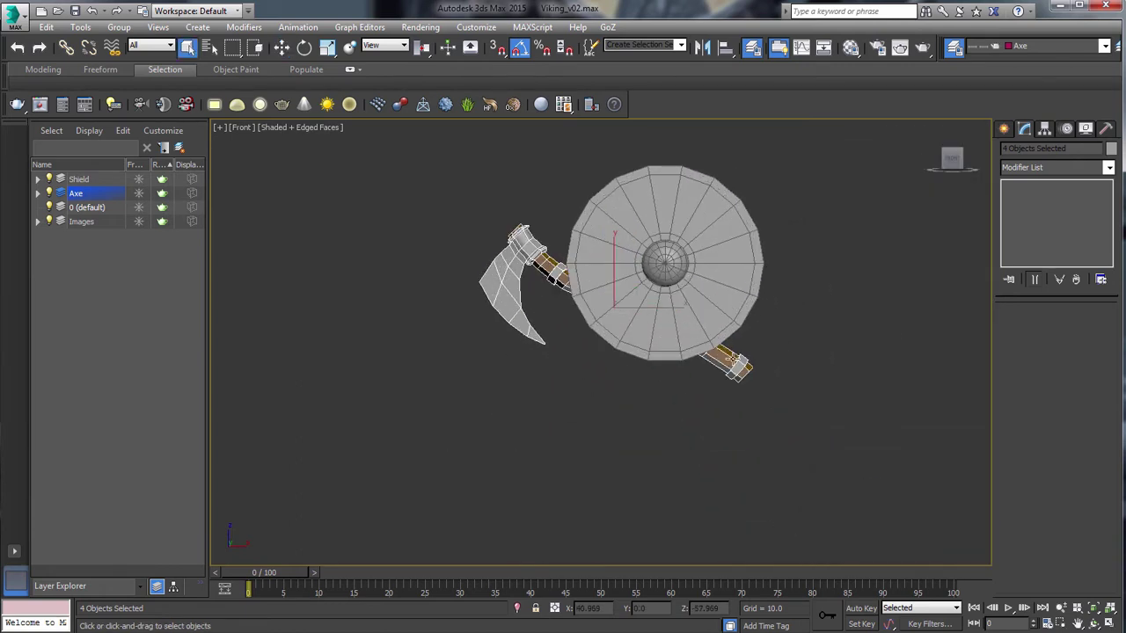
{"action": "left_click", "coordinate": [730, 359]}
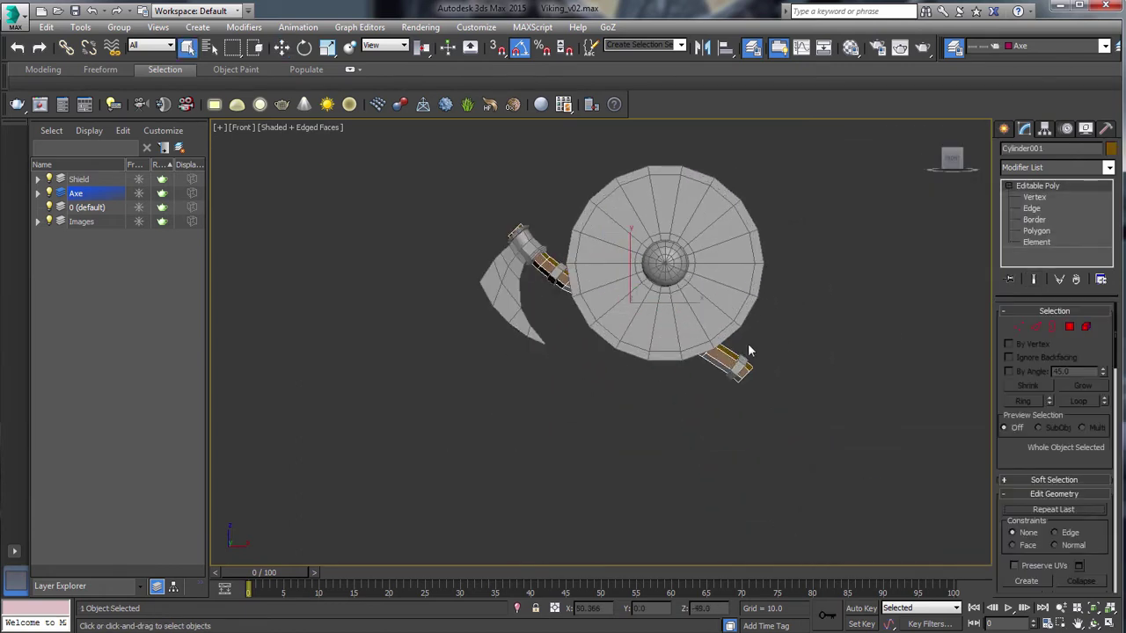
{"action": "left_click", "coordinate": [1099, 282]}
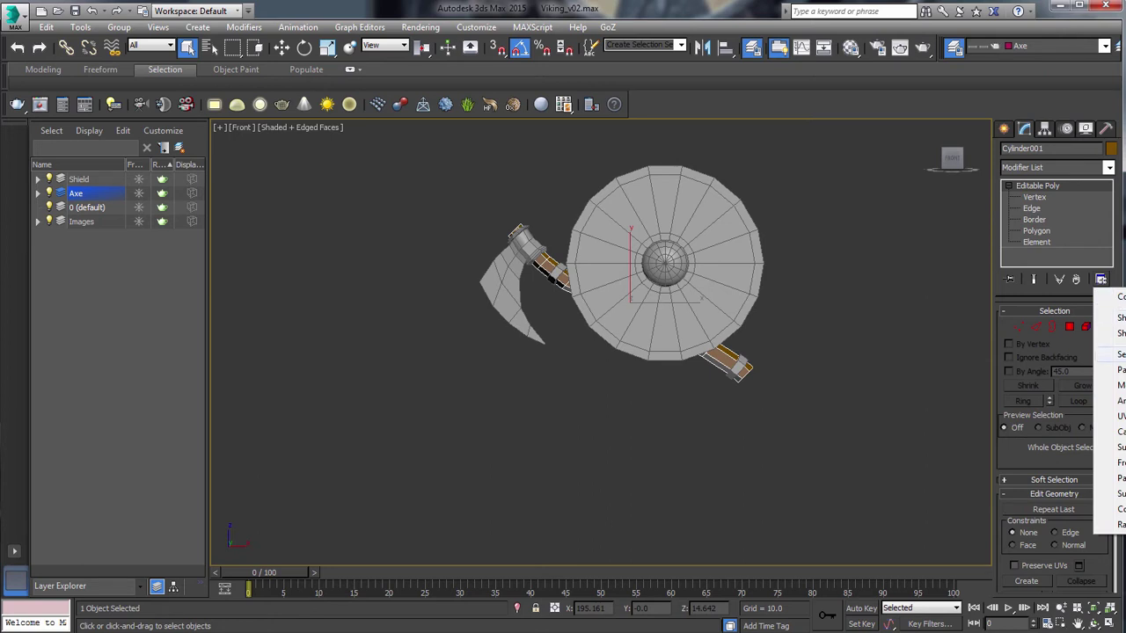
{"action": "left_click", "coordinate": [1116, 317]}
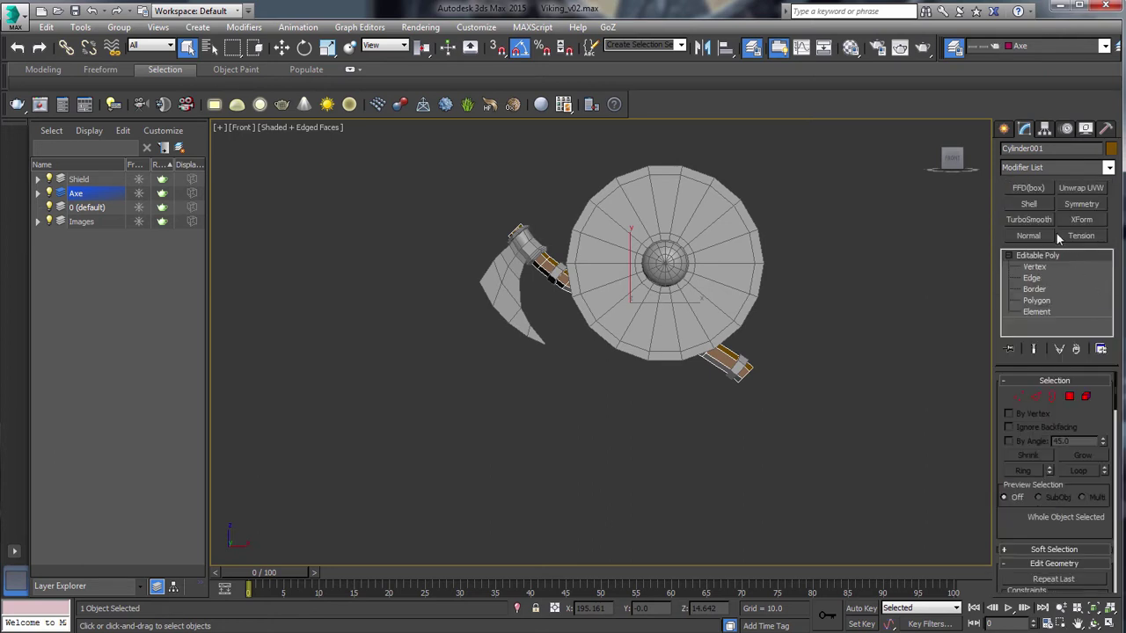
{"action": "left_click", "coordinate": [1029, 220]}
{"action": "scroll", "coordinate": [811, 243], "scroll_direction": "up", "scroll_amount": 2}
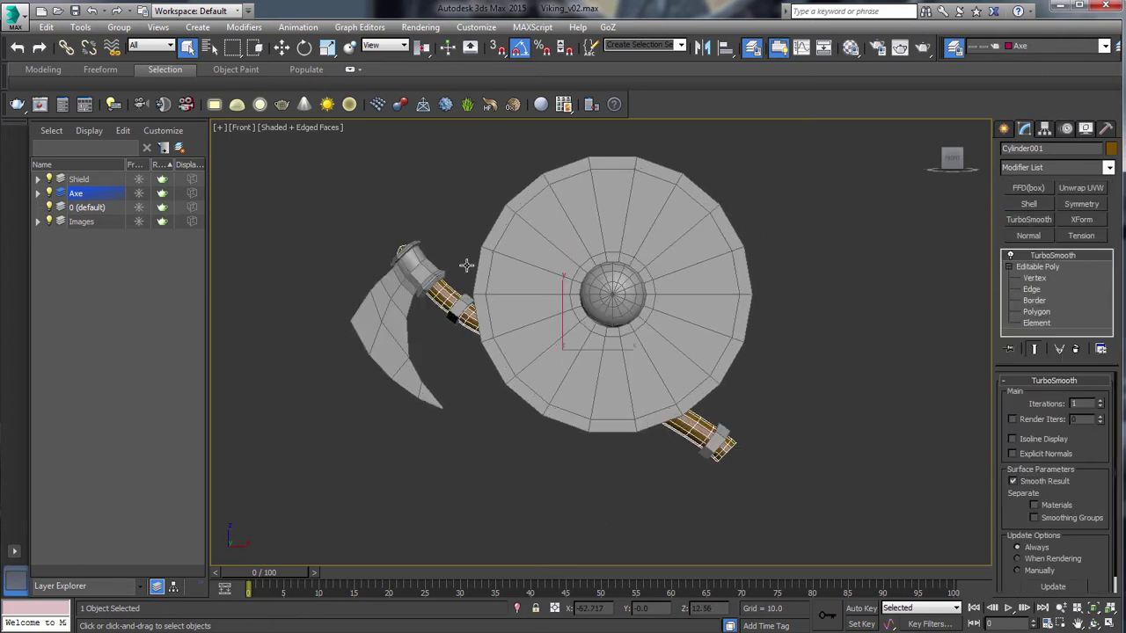
{"action": "left_click", "coordinate": [365, 245]}
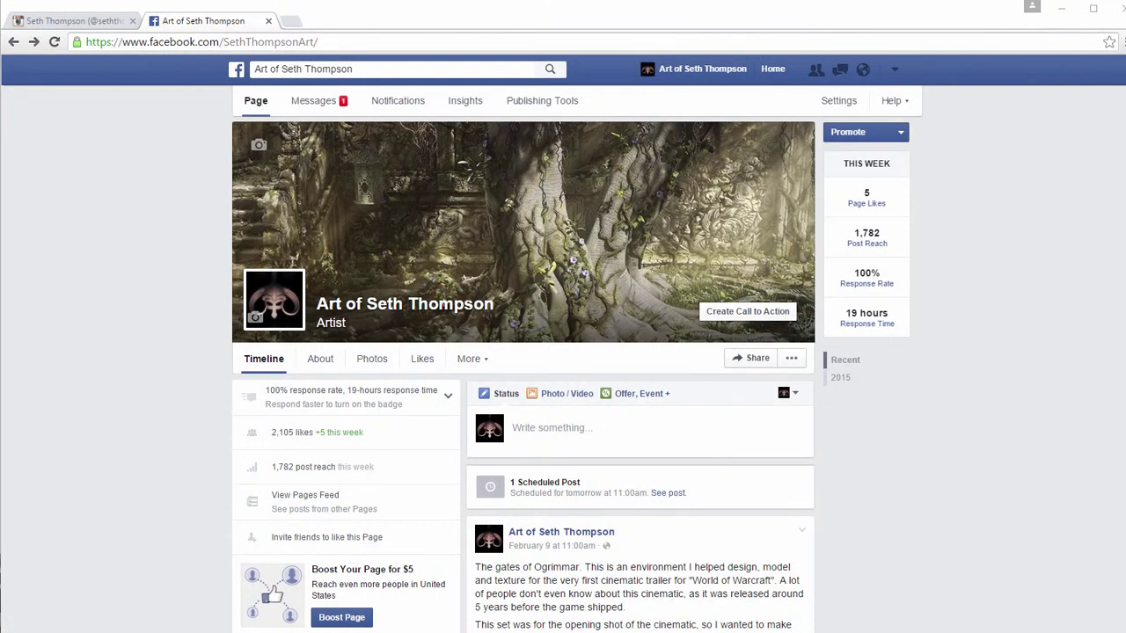
Step: Browse the artist's Facebook page in the web browser and view the Ogrimmar gates post and the photo after it
{"action": "scroll", "coordinate": [563, 370], "scroll_direction": "down", "scroll_amount": 5}
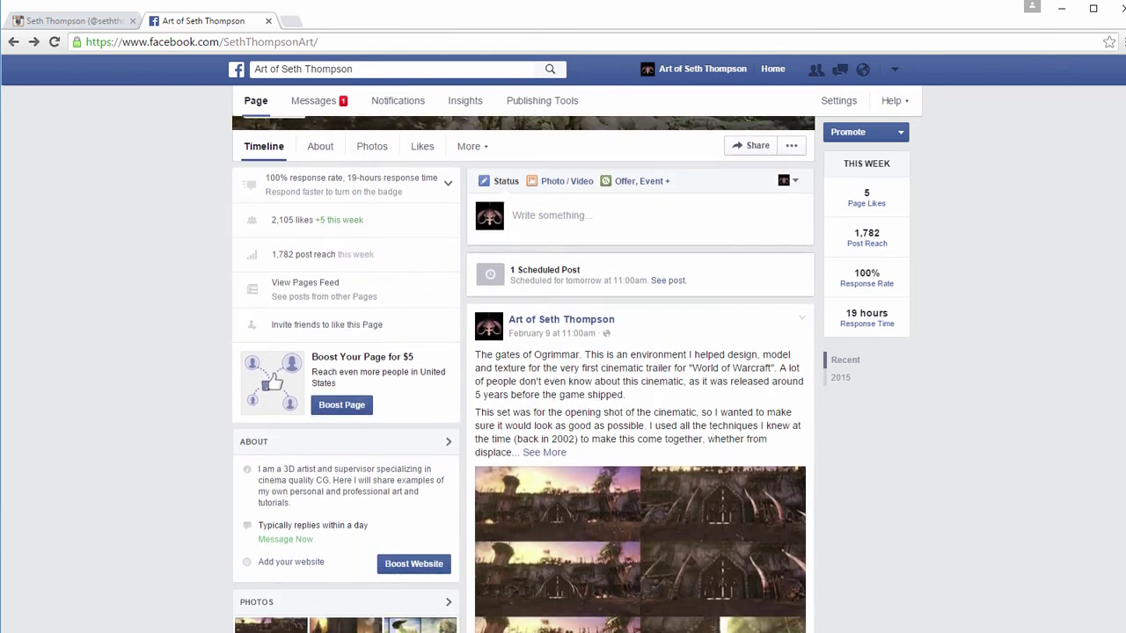
{"action": "scroll", "coordinate": [563, 369], "scroll_direction": "down", "scroll_amount": 1}
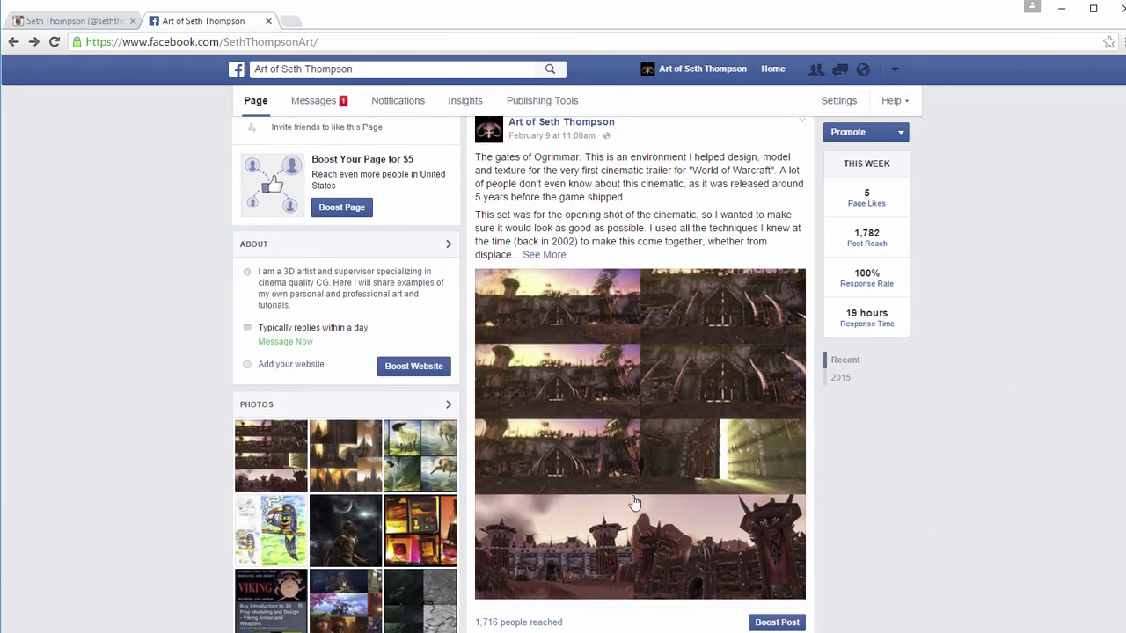
{"action": "left_click", "coordinate": [635, 449]}
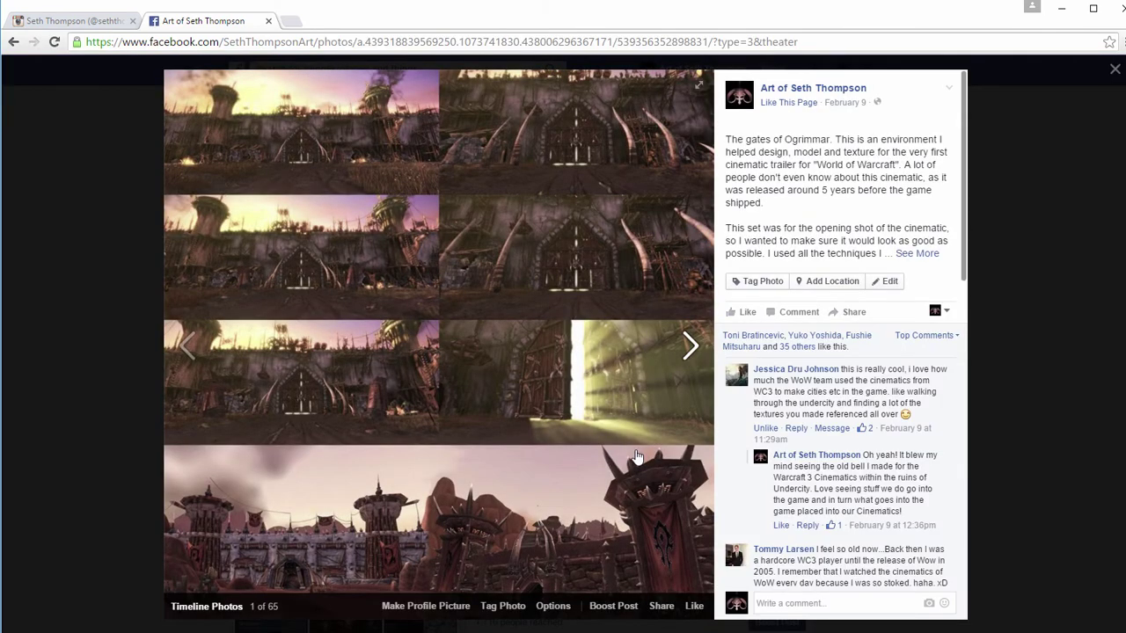
{"action": "left_click", "coordinate": [693, 348]}
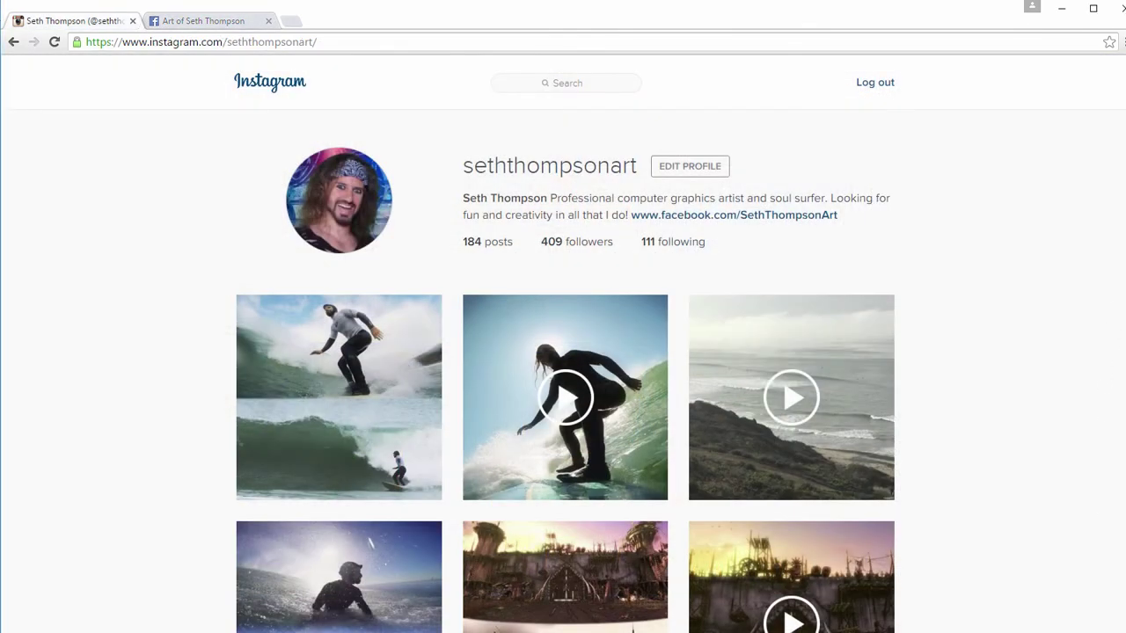
Step: Browse the artist's Instagram profile, viewing the Orgrimmar gates comparison post and the post after it
{"action": "scroll", "coordinate": [1122, 347], "scroll_direction": "down", "scroll_amount": 3}
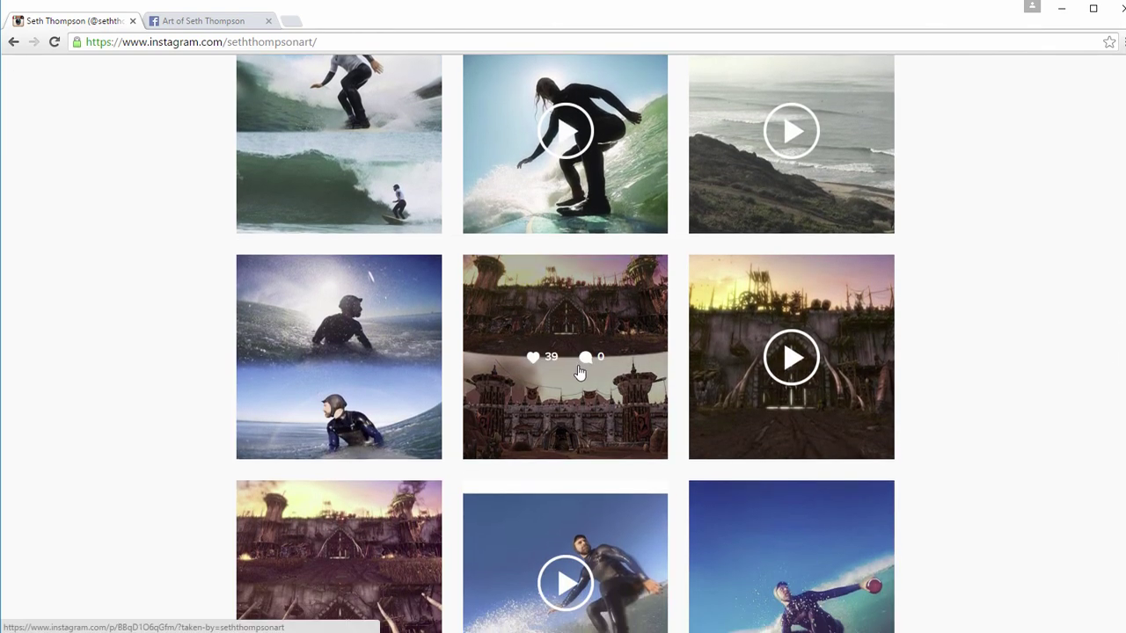
{"action": "left_click", "coordinate": [580, 373]}
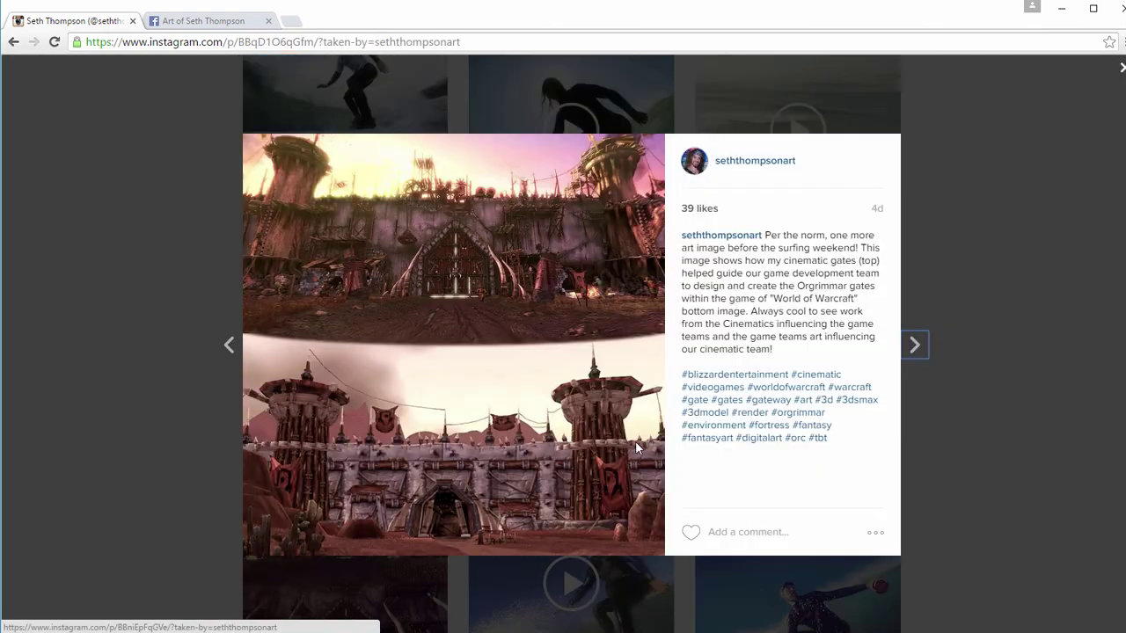
{"action": "left_click", "coordinate": [914, 348]}
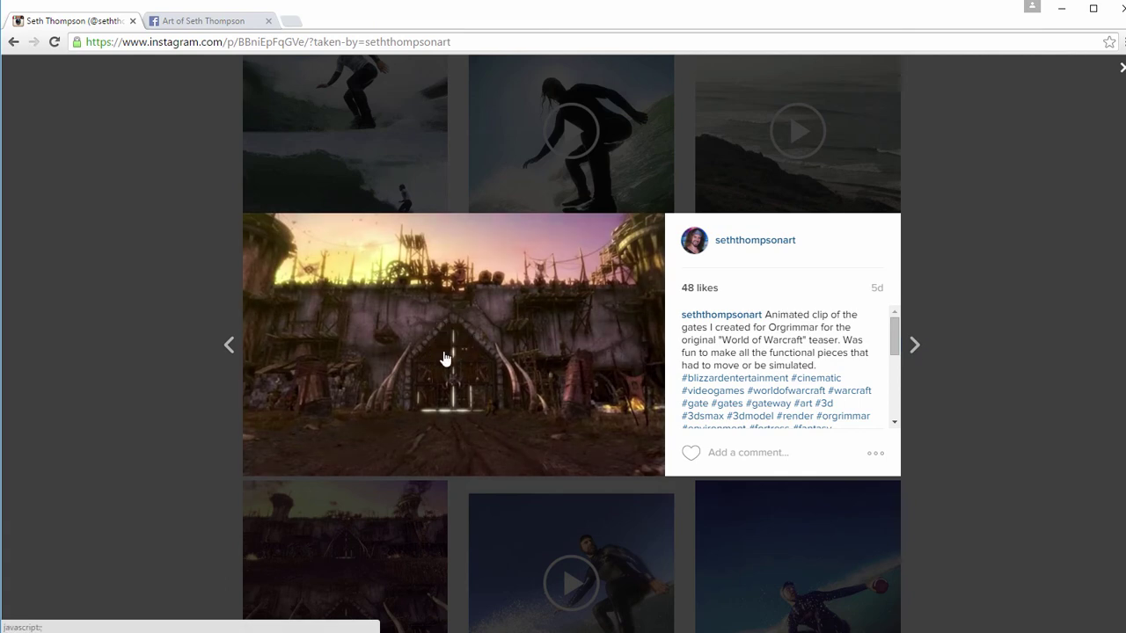